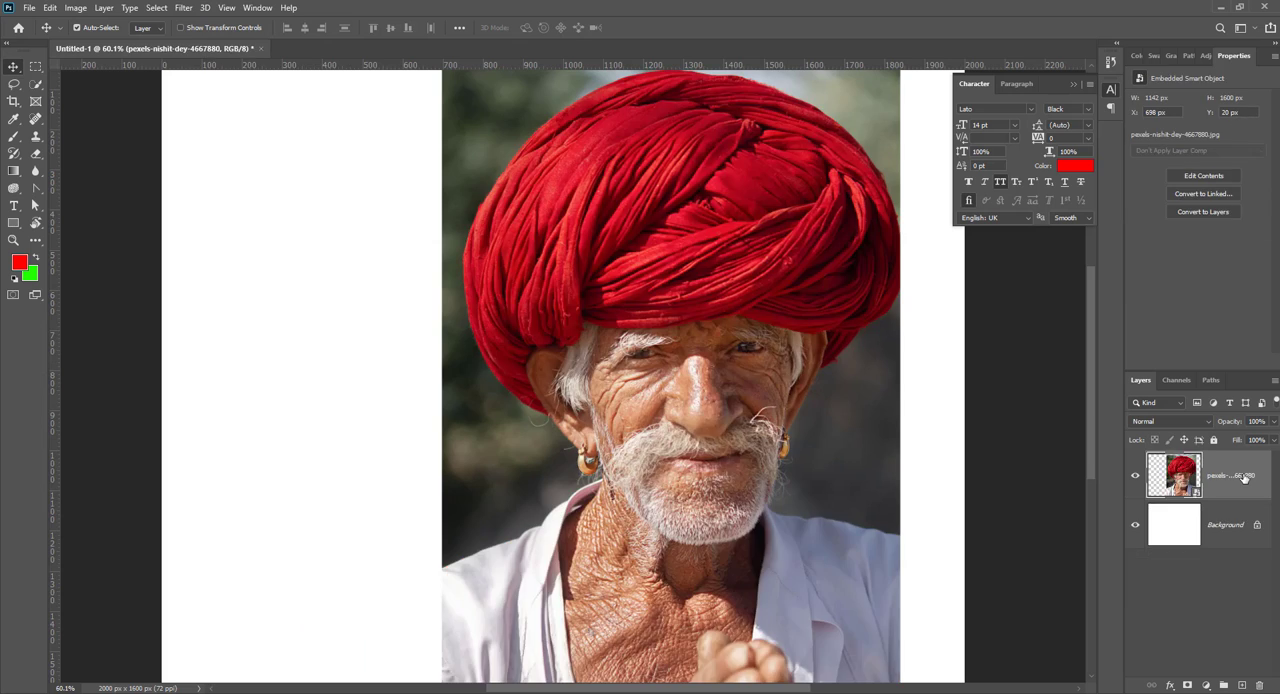
key("Delete")
Step: Delete the placed portrait photo layer and place the Beagle image as an embedded object
scroll(503, 360, "down", 4)
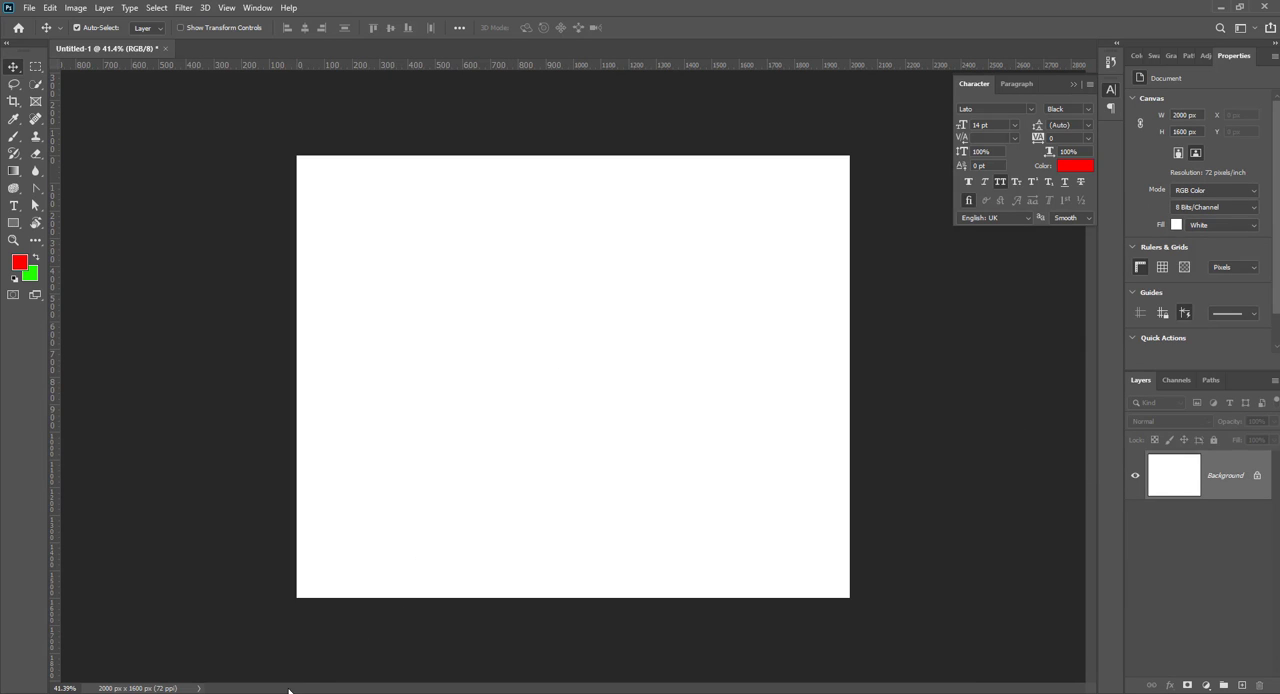
left_click(29, 8)
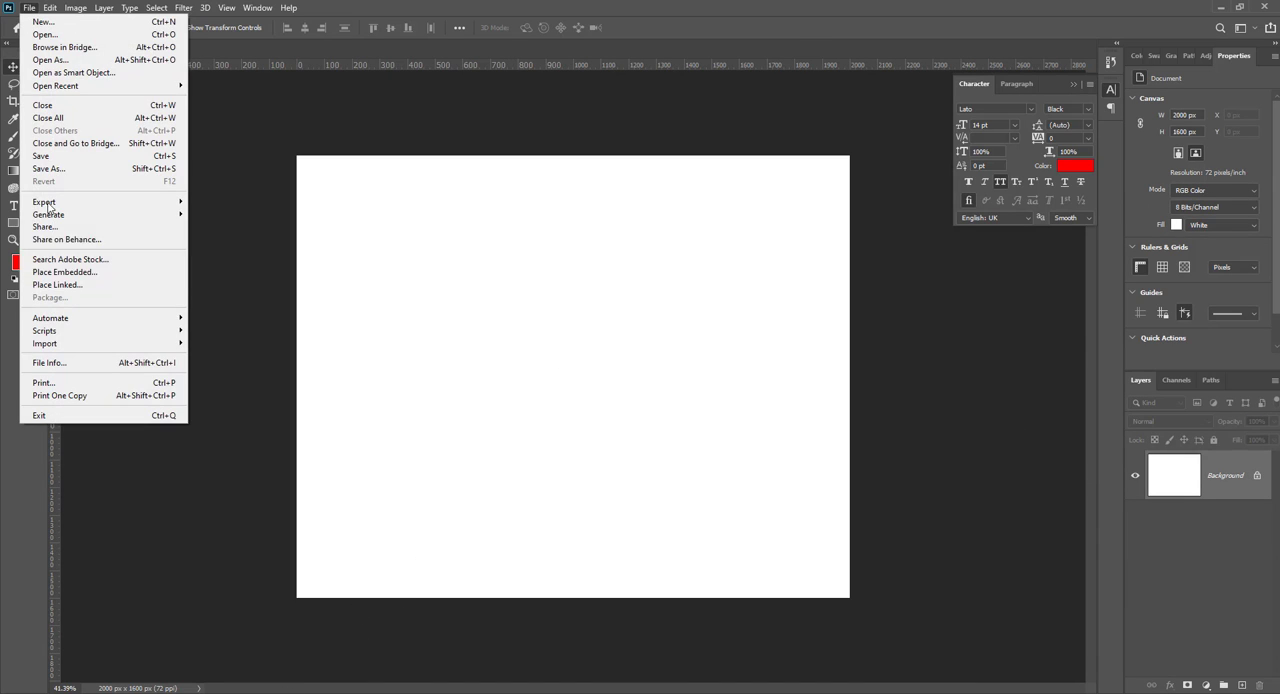
left_click(63, 272)
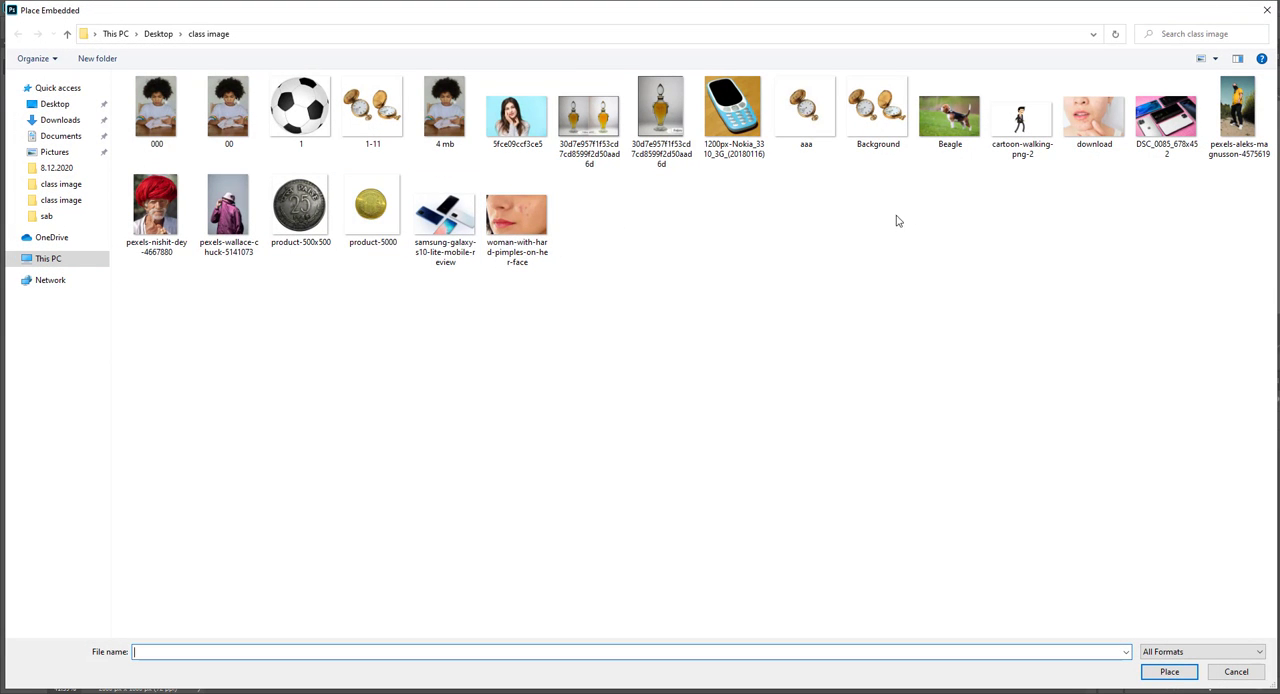
double_click(963, 118)
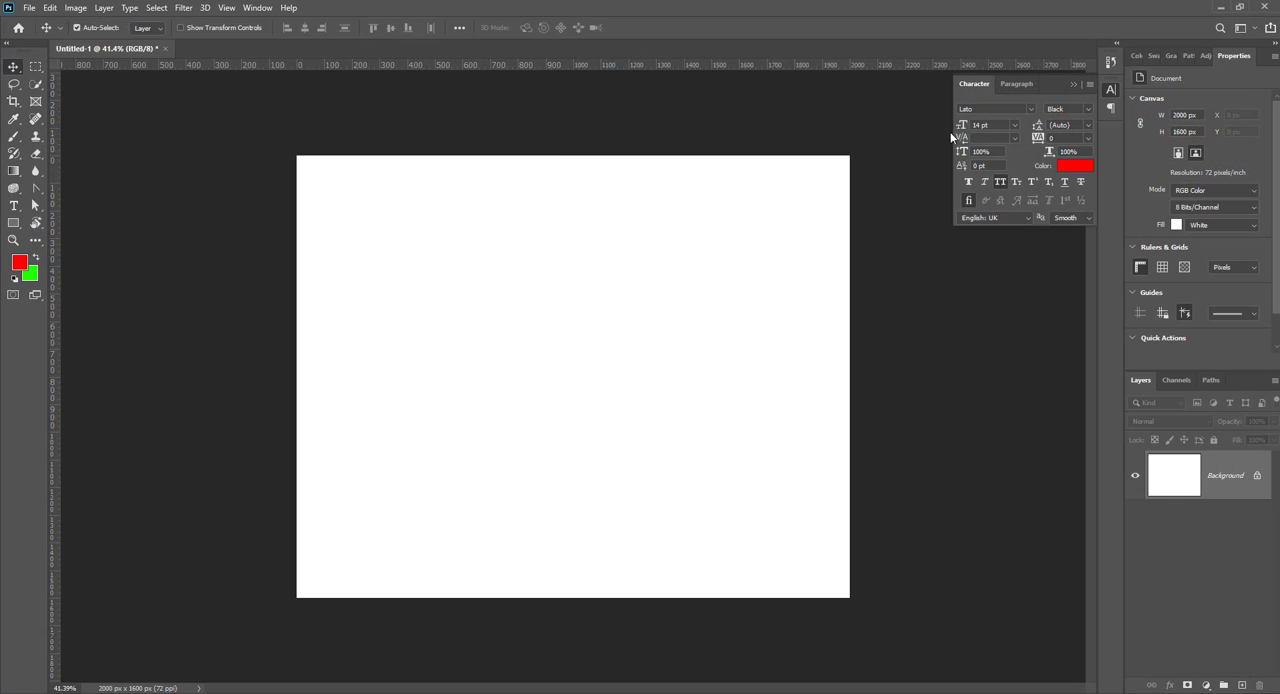
Step: Enlarge the placed Beagle image to about 1741 by 1159 px and commit the placement
left_click_drag(684, 451, 796, 535)
left_click(648, 27)
scroll(660, 360, "up", 5)
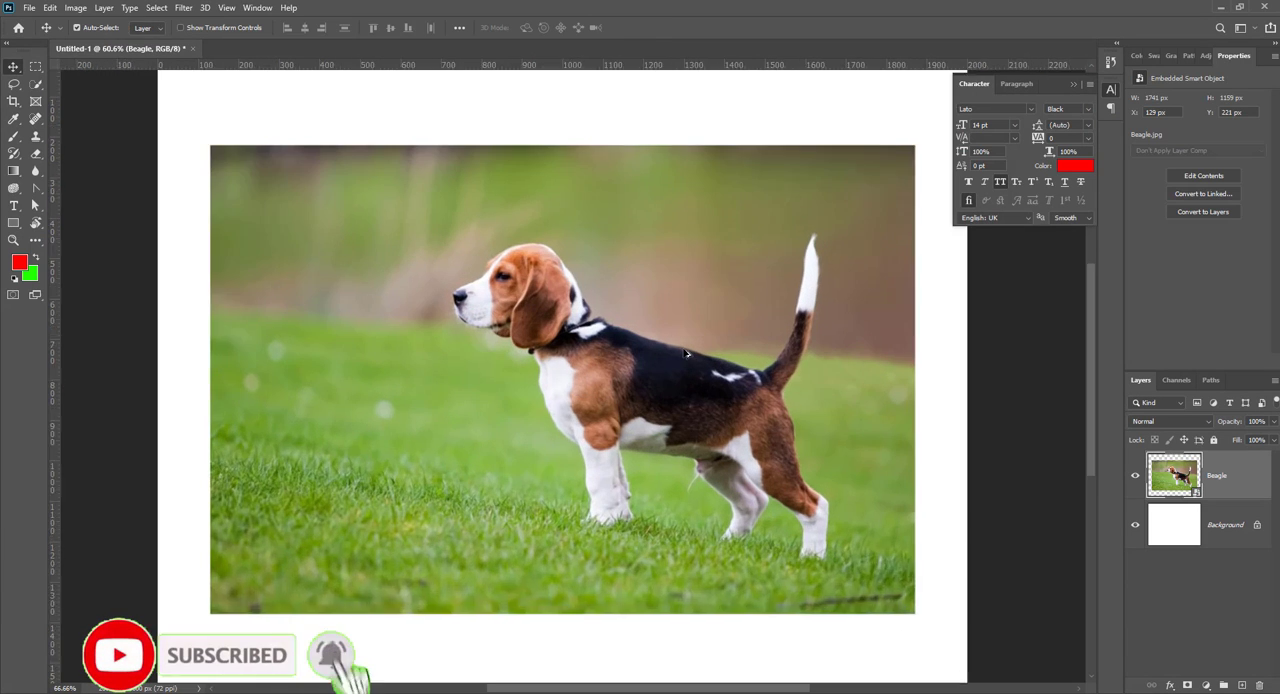
Step: Set the drawing mode to Path and switch from the Curvature Pen to the standard Pen tool
left_click_drag(690, 374, 580, 354)
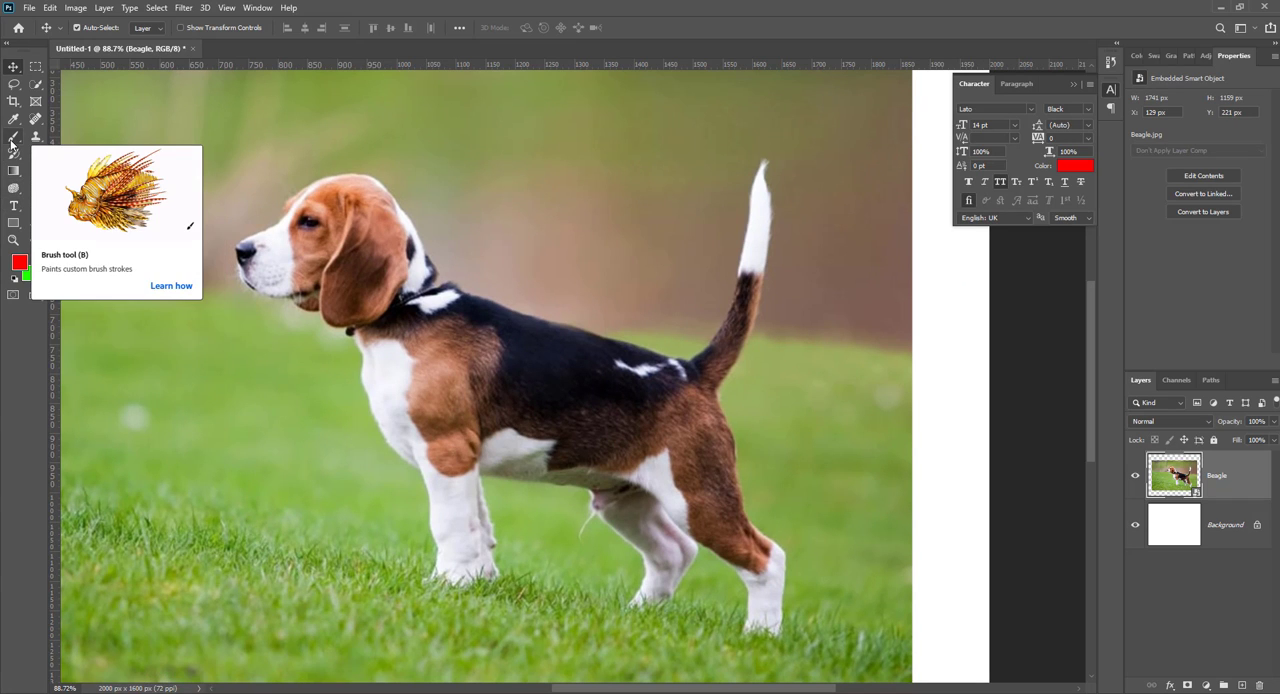
key("p")
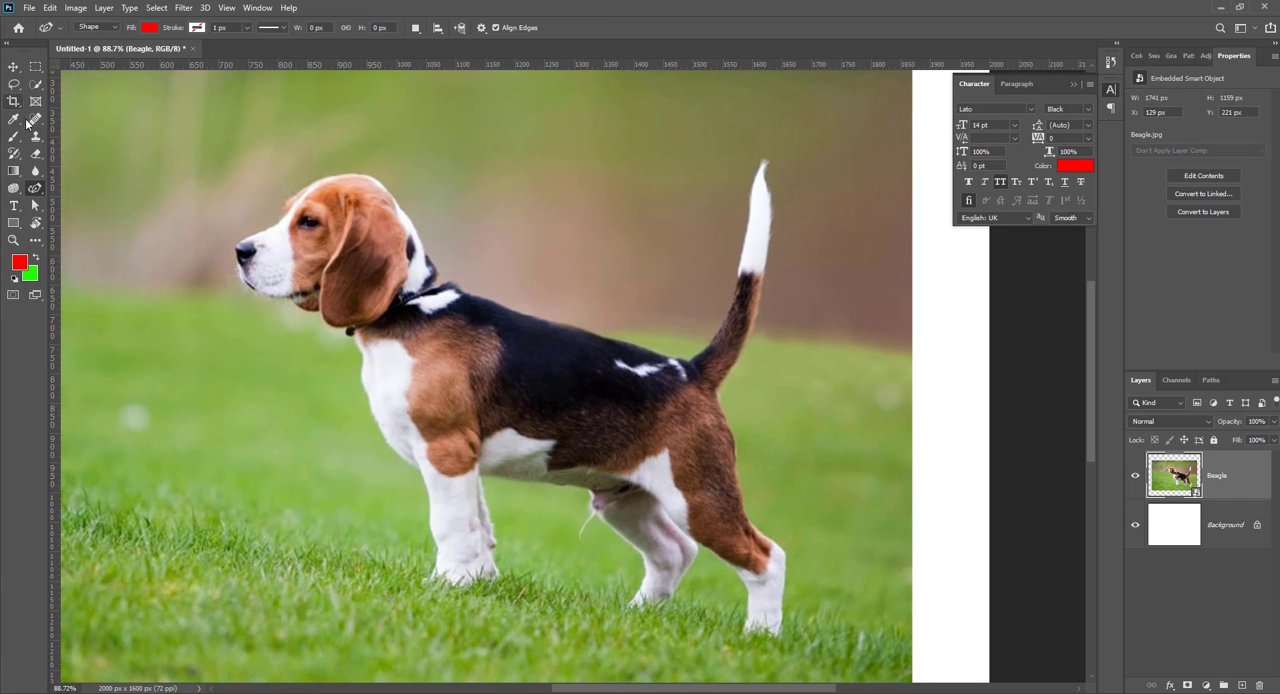
left_click(96, 27)
left_click(95, 45)
scroll(493, 276, "up", 2)
scroll(493, 276, "up", 3)
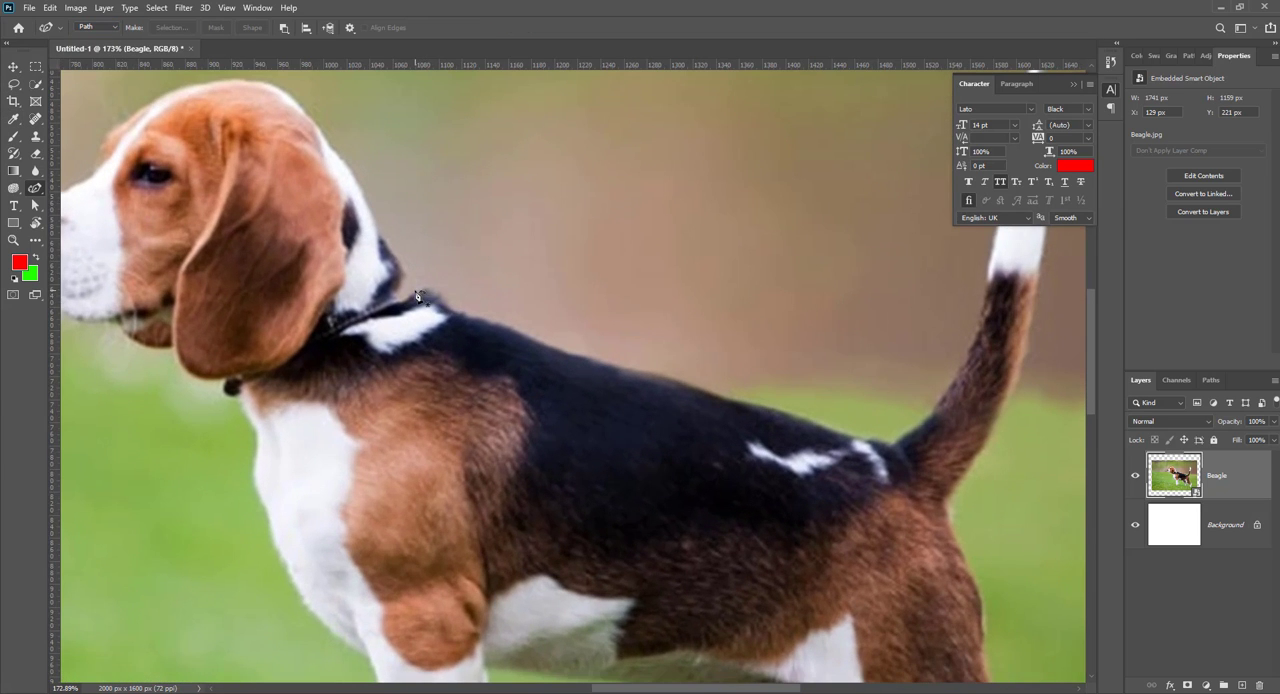
right_click(36, 188)
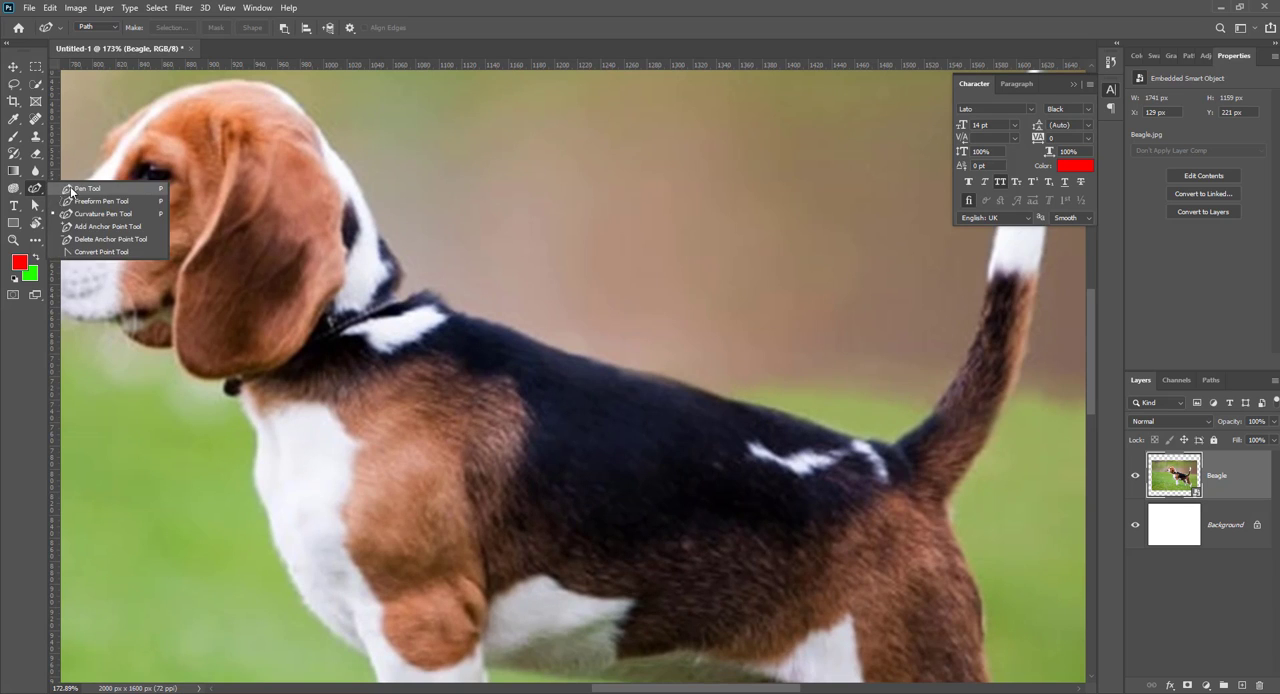
left_click(72, 190)
Step: Start a path at the base of the beagle's neck and trace along its back to the base of the tail
left_click(424, 291)
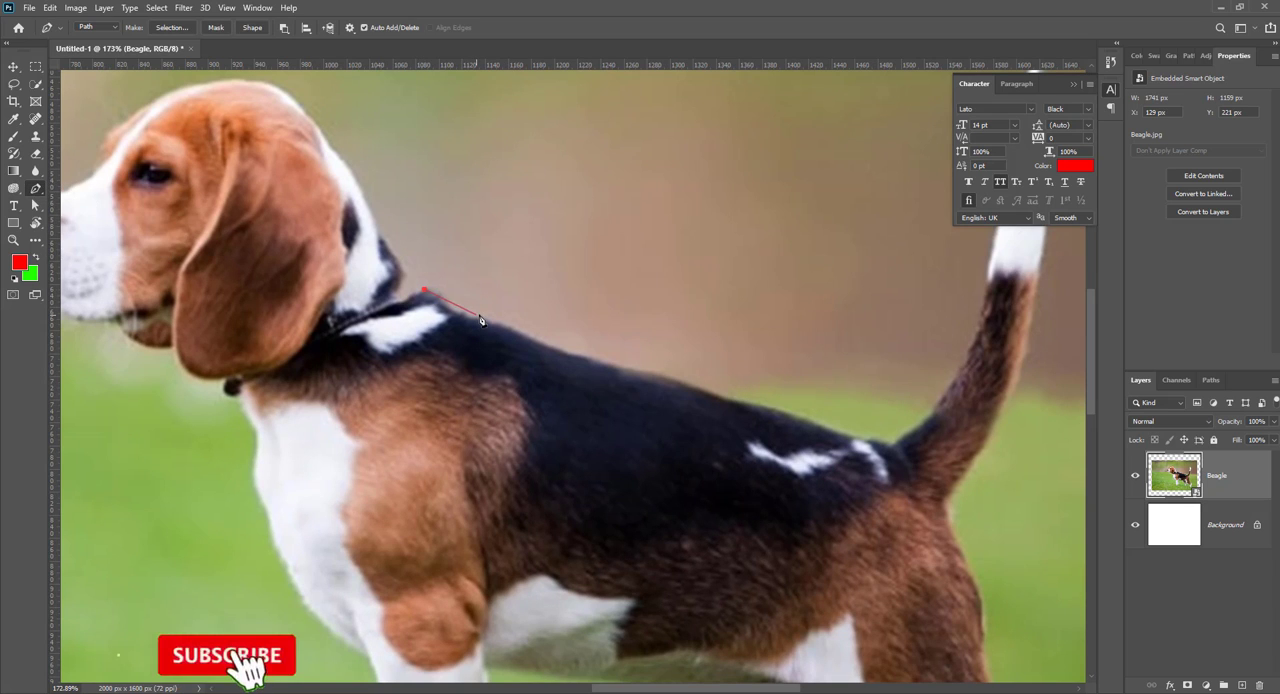
left_click(500, 324)
left_click_drag(505, 327, 537, 330)
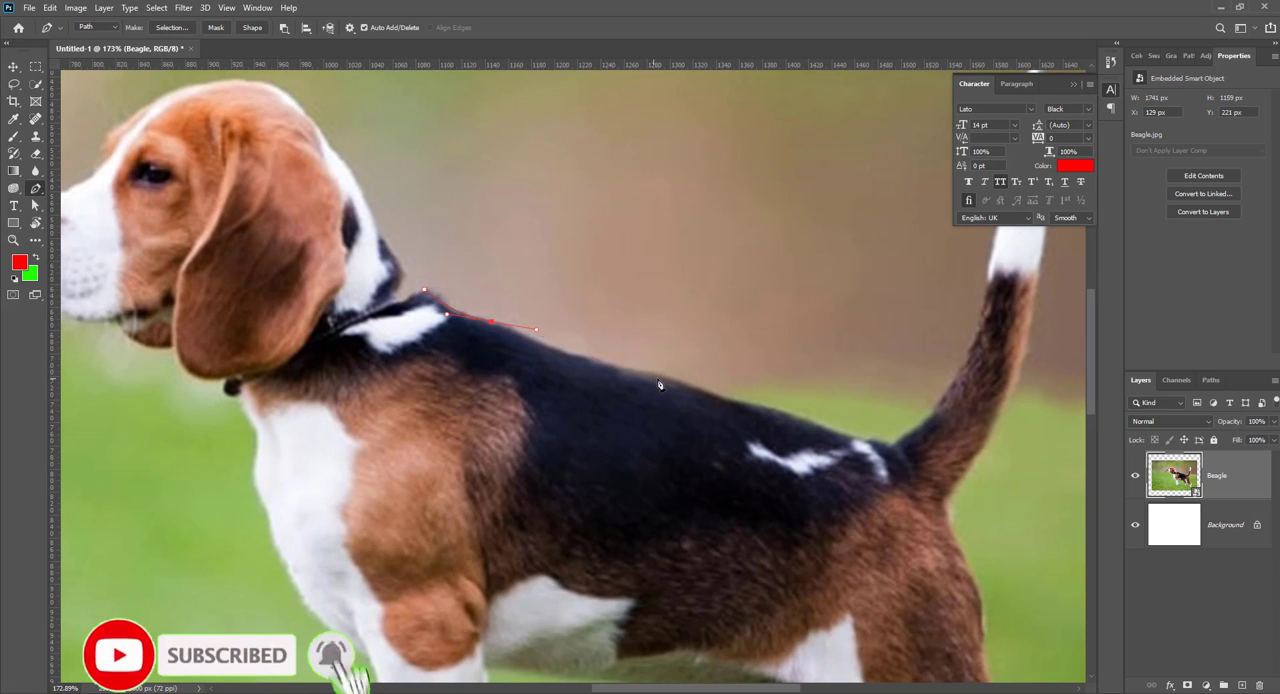
mouse_move(654, 371)
left_mouse_down()
mouse_move(706, 374)
mouse_move(661, 373)
left_mouse_up()
key("ctrl+z")
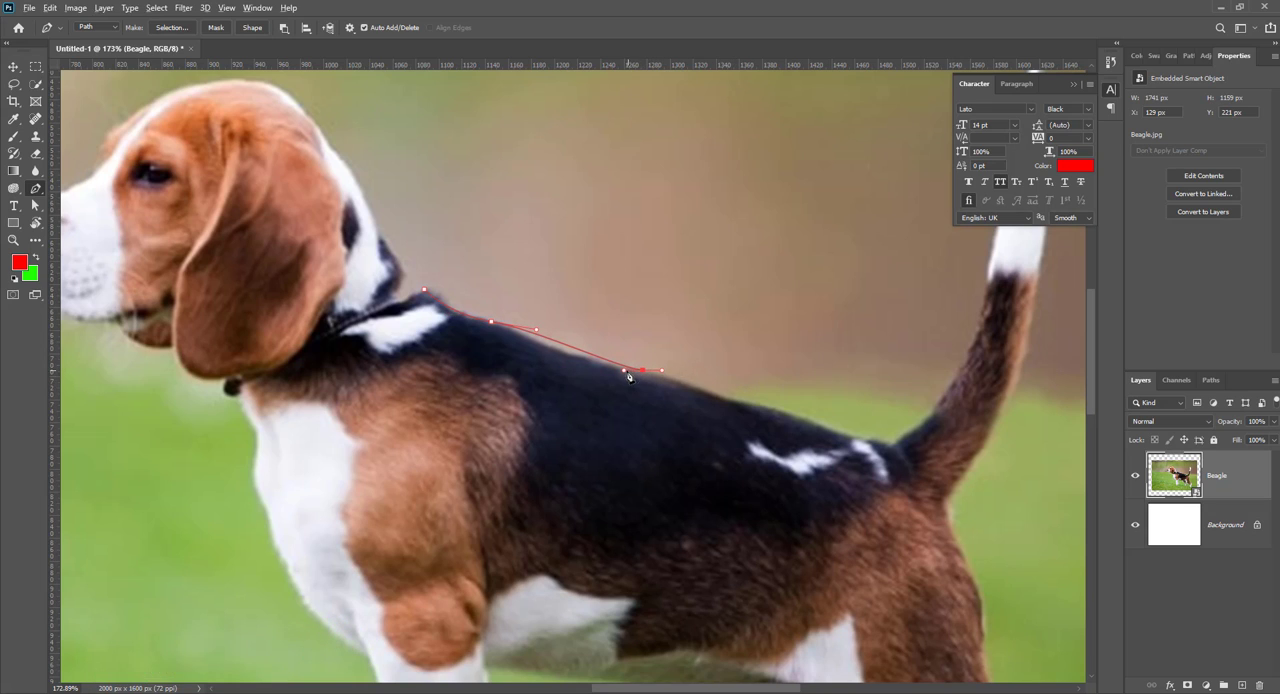
left_click_drag(623, 371, 590, 373)
left_click_drag(793, 416, 852, 438)
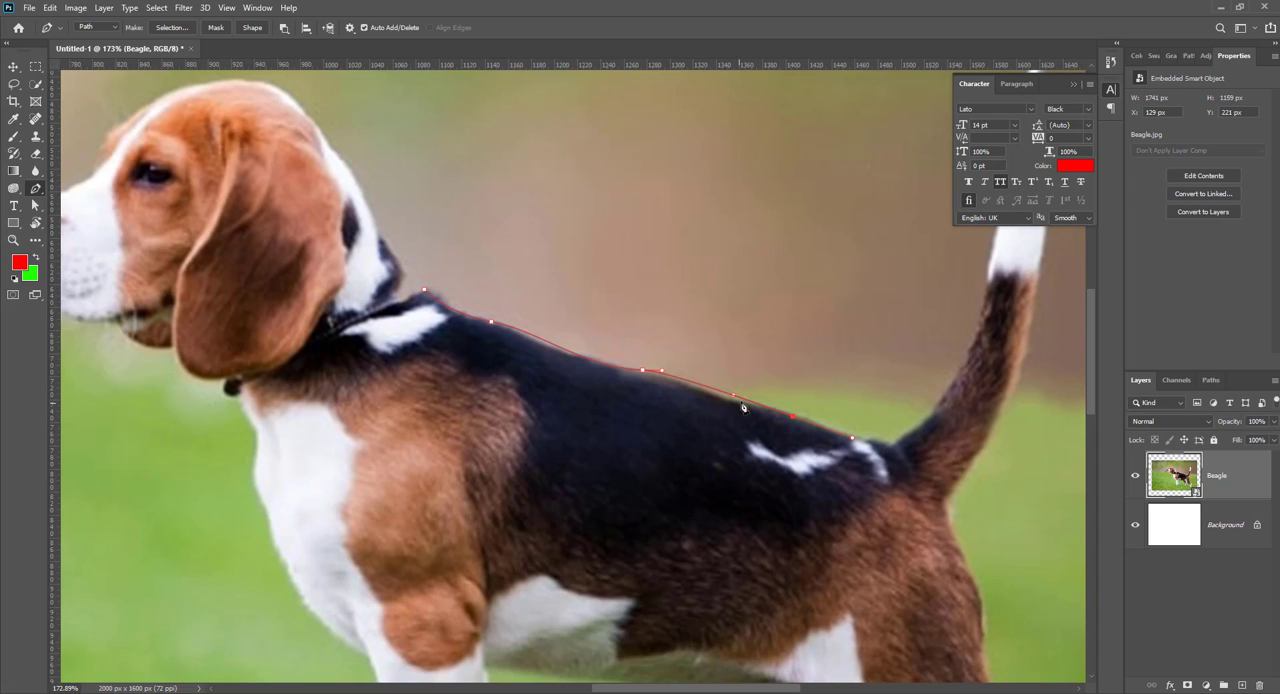
left_click(711, 401)
left_click_drag(896, 444, 914, 437)
Step: Continue the path up the front edge of the tail to its white tip
left_click_drag(973, 373, 778, 477)
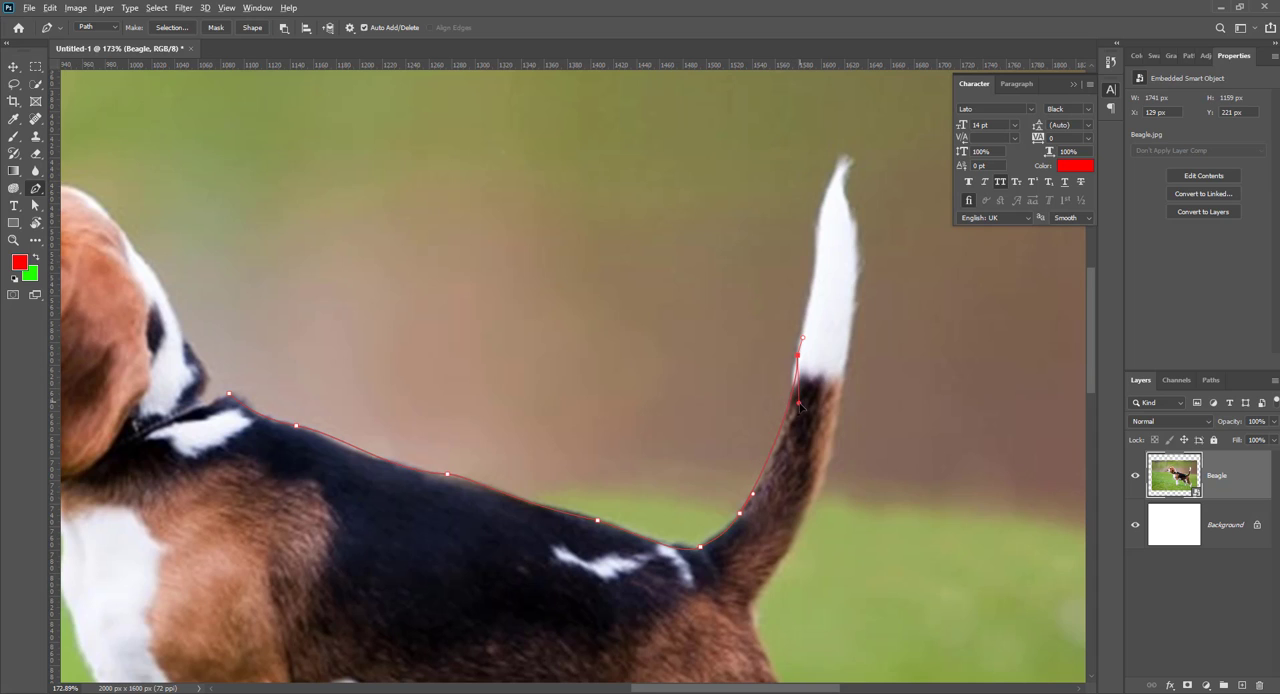
left_click_drag(789, 450, 860, 460)
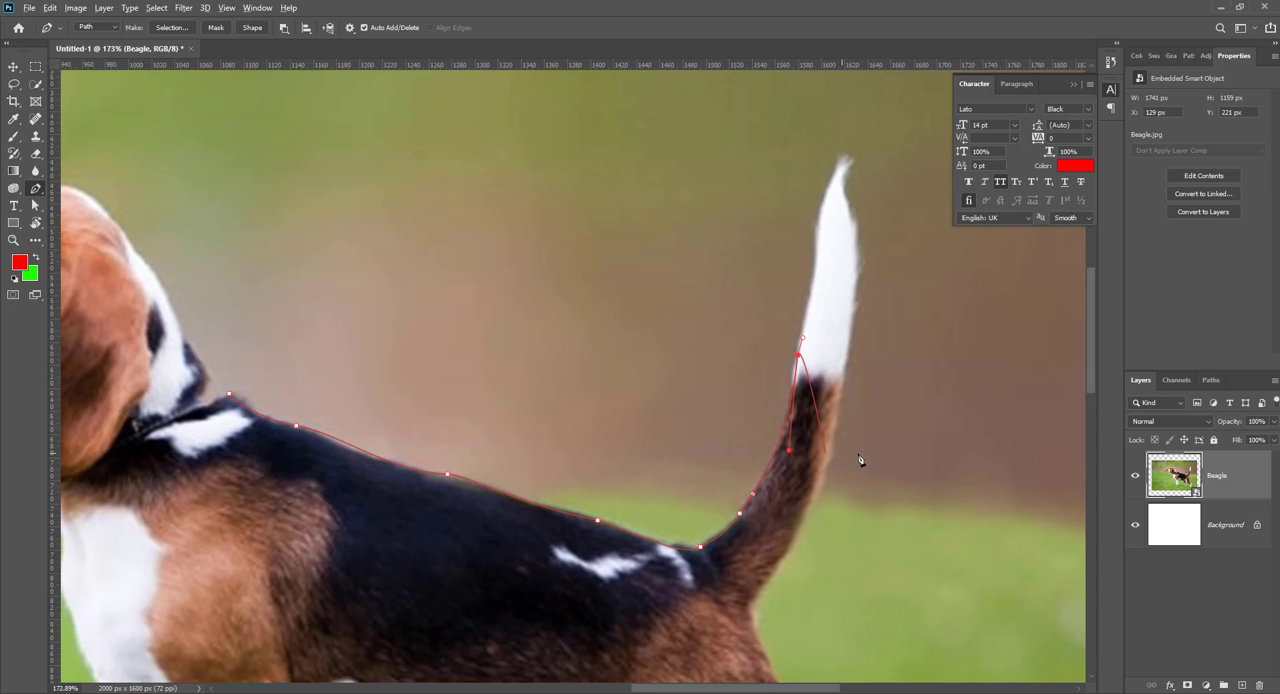
left_click(819, 224)
key("ctrl+z")
left_click_drag(827, 259, 695, 321)
left_click(705, 224)
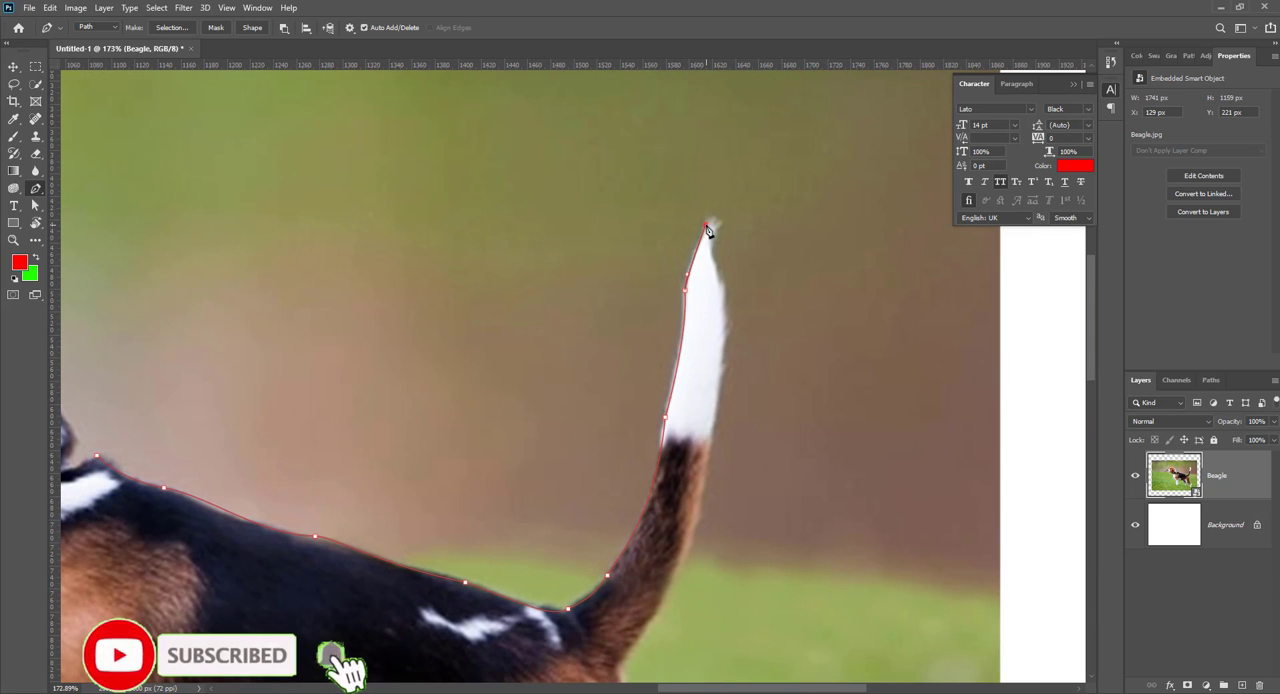
Step: Trace the path from the tail tip down its rear edge to the top of the rump
left_click_drag(718, 280, 723, 300)
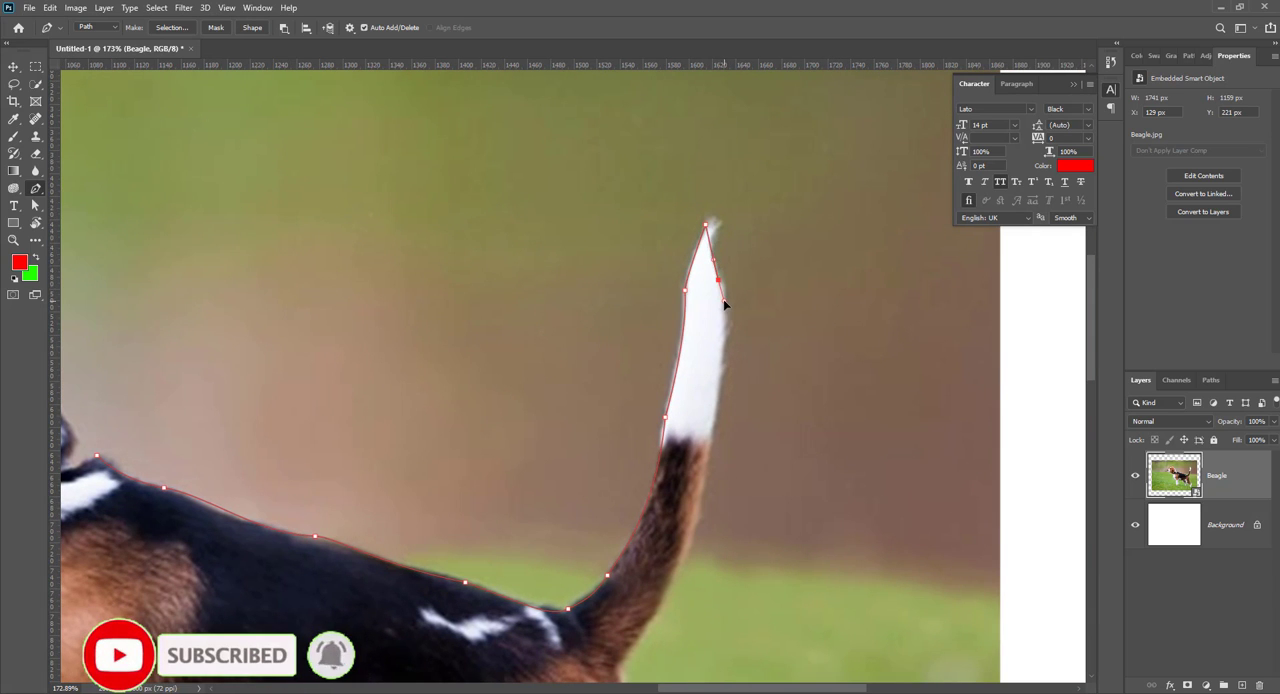
left_click_drag(709, 446, 698, 508)
left_click_drag(708, 397, 734, 143)
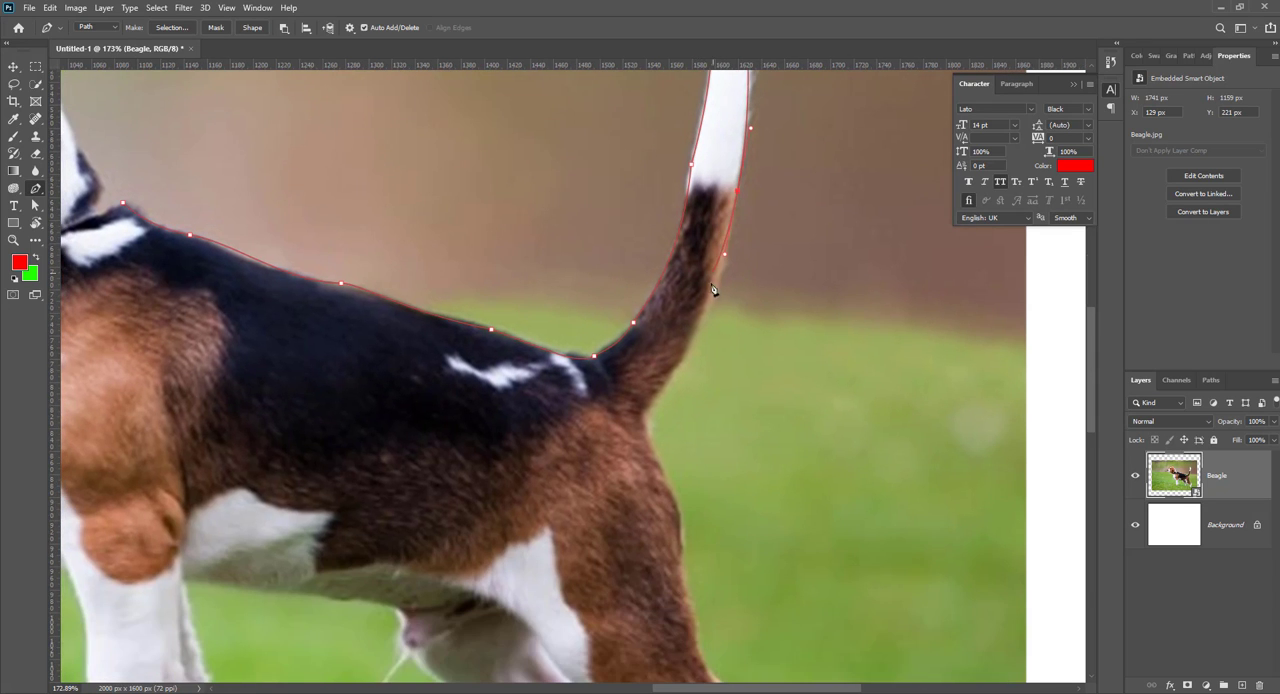
left_click_drag(665, 386, 672, 468)
Step: Extend the path with curved anchors down the rump and thigh to the hock of the near hind leg
left_click_drag(673, 510, 613, 358)
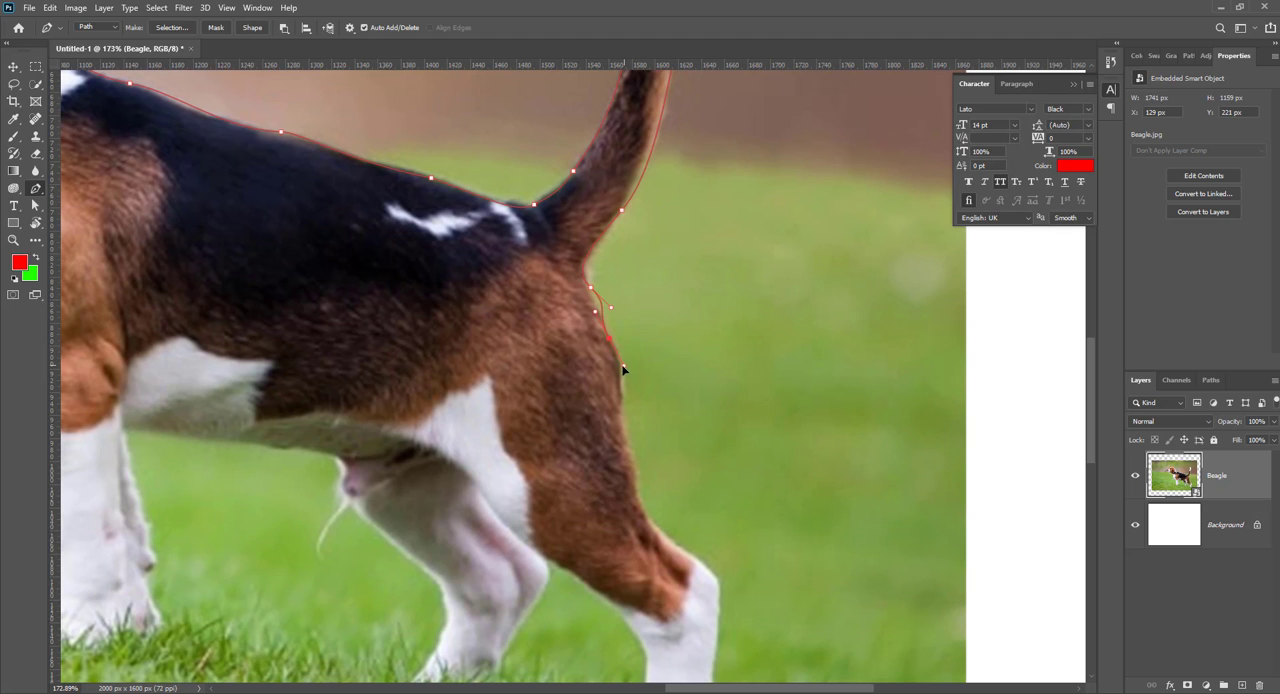
mouse_move(590, 288)
left_mouse_down()
mouse_move(611, 310)
mouse_move(596, 311)
left_mouse_up()
key("ctrl+z")
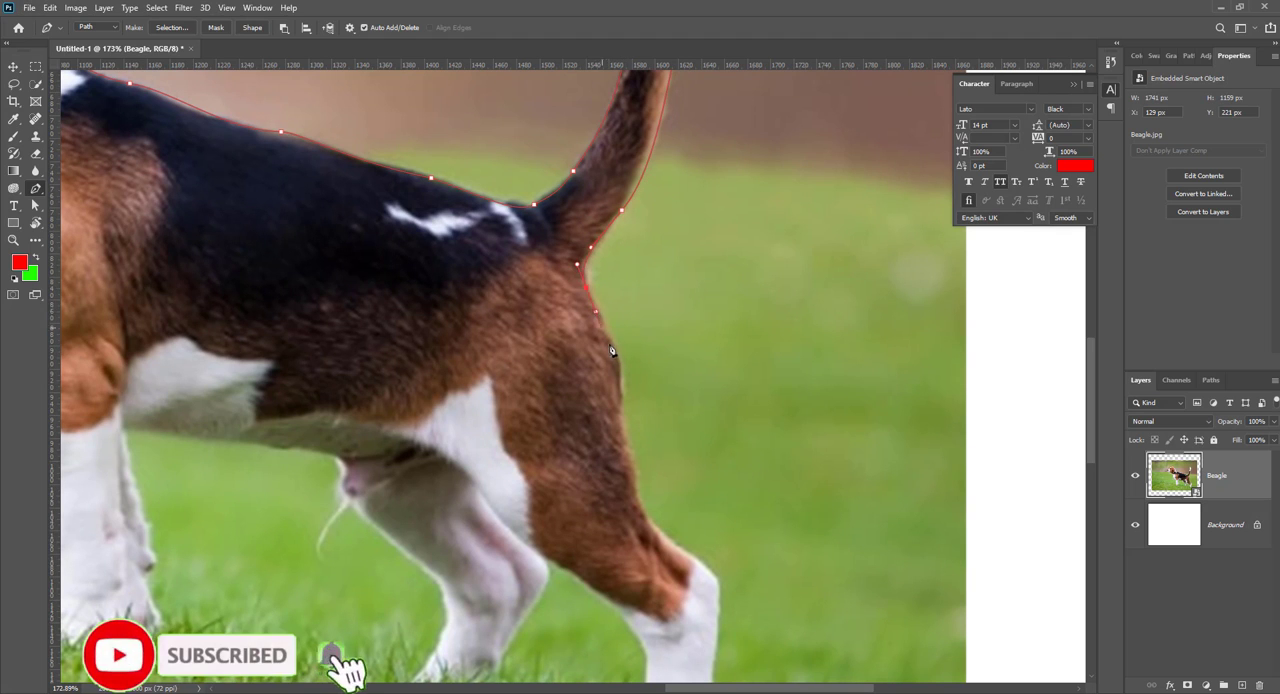
left_click_drag(620, 376, 584, 287)
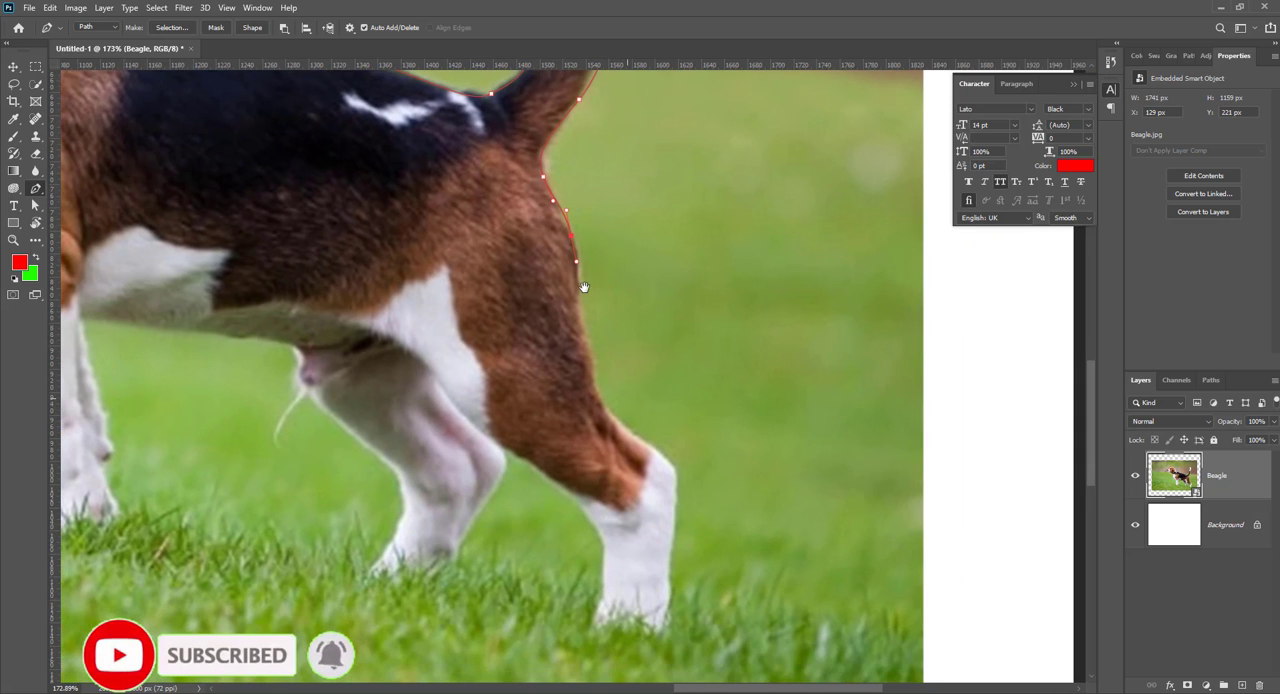
left_click_drag(578, 331, 579, 340)
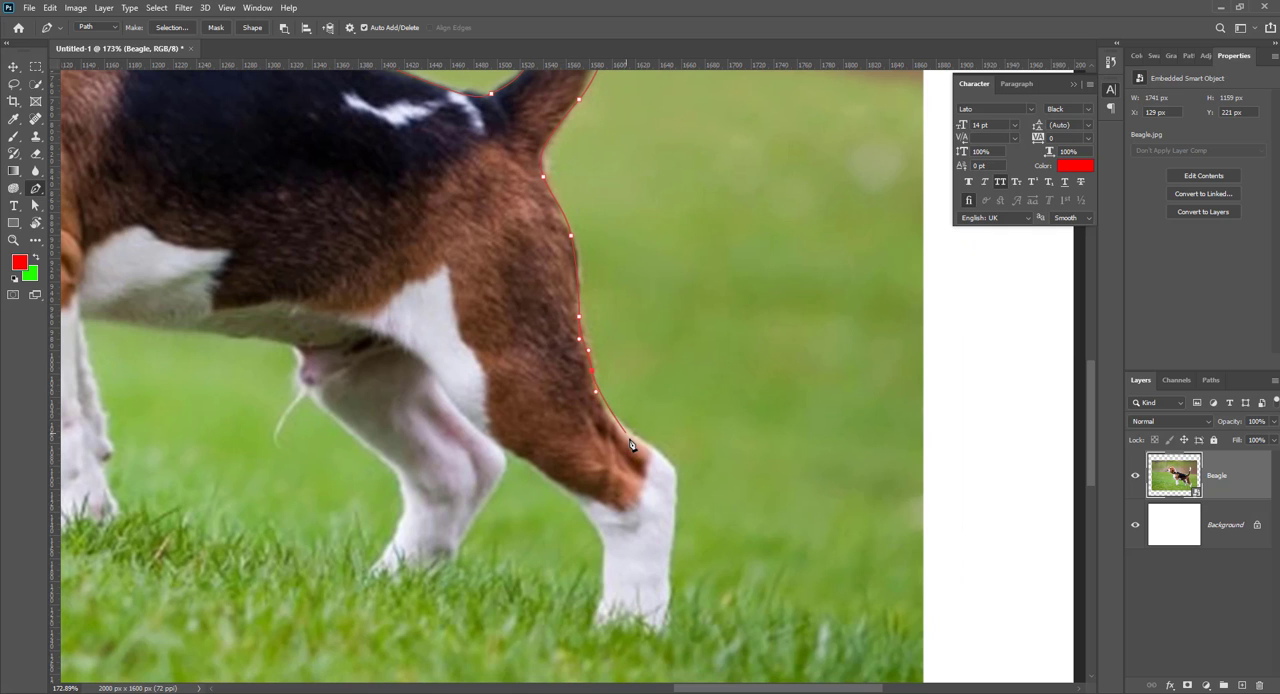
left_click_drag(639, 440, 676, 468)
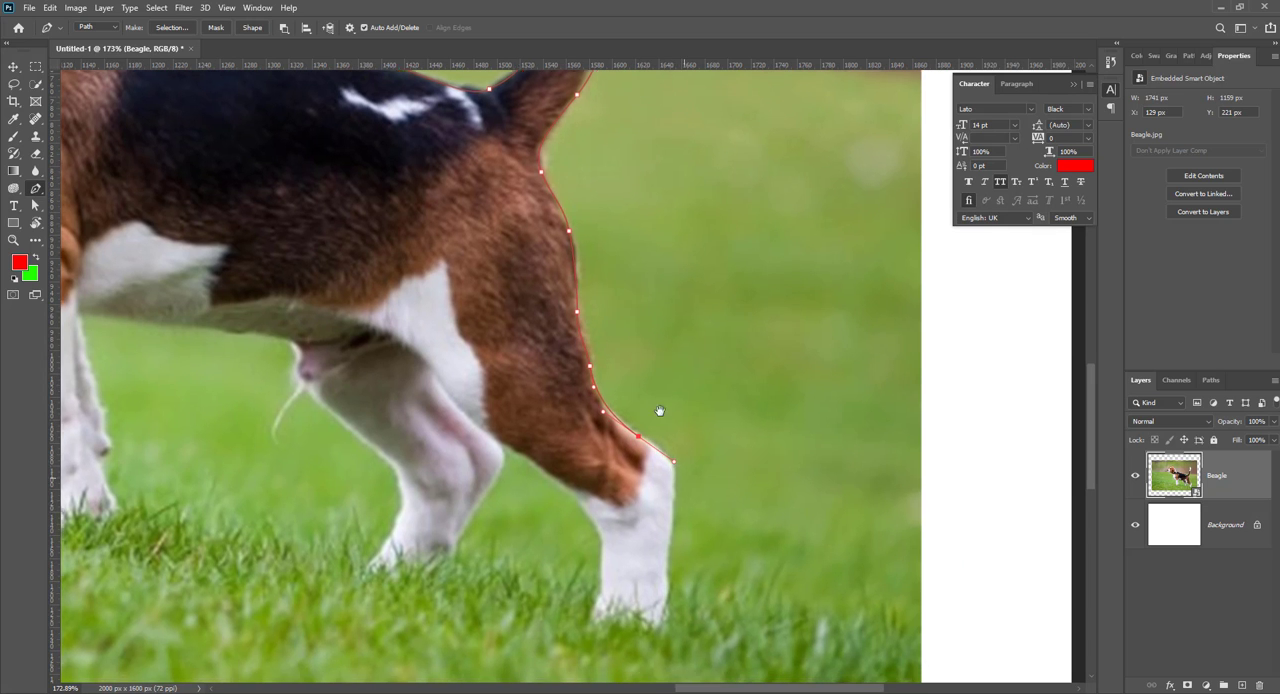
Step: Outline the near hind leg's lower part and paw, then up its inner edge to where both hind legs meet
scroll(657, 409, "down", 3)
scroll(657, 409, "right", 1)
left_click_drag(644, 372, 643, 405)
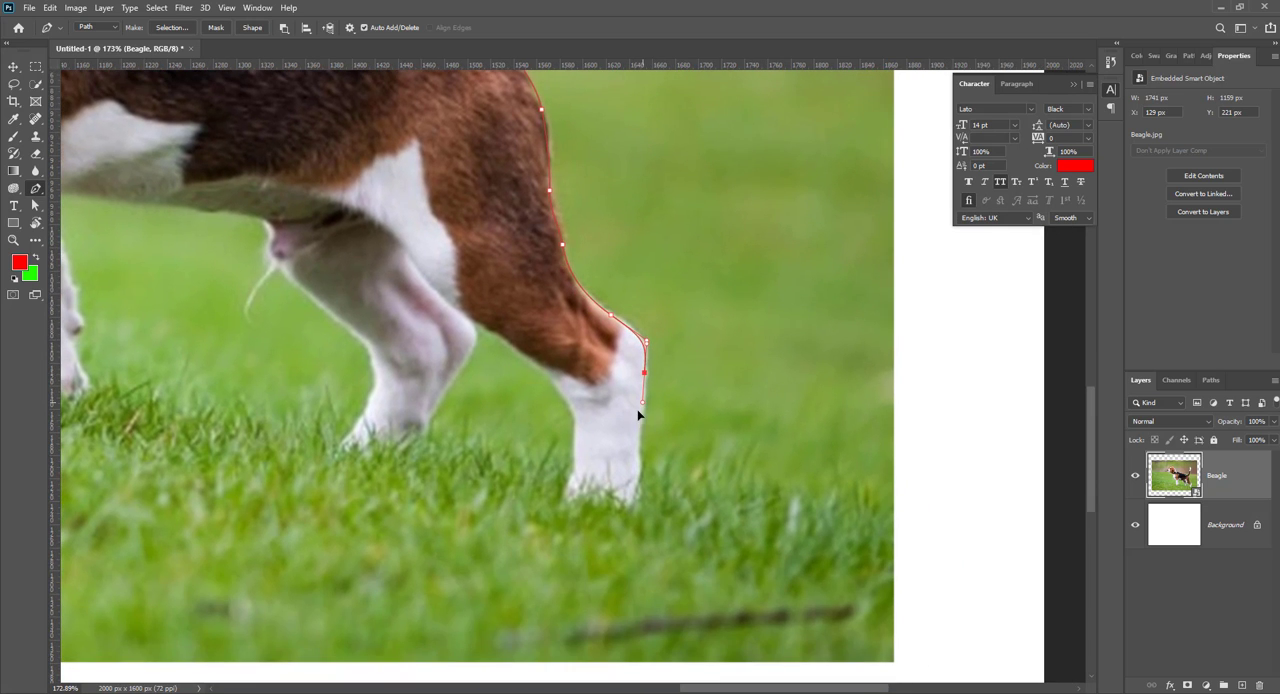
left_click_drag(639, 463, 643, 479)
left_click_drag(561, 394, 541, 372)
left_click(541, 373)
left_click_drag(477, 327, 433, 309)
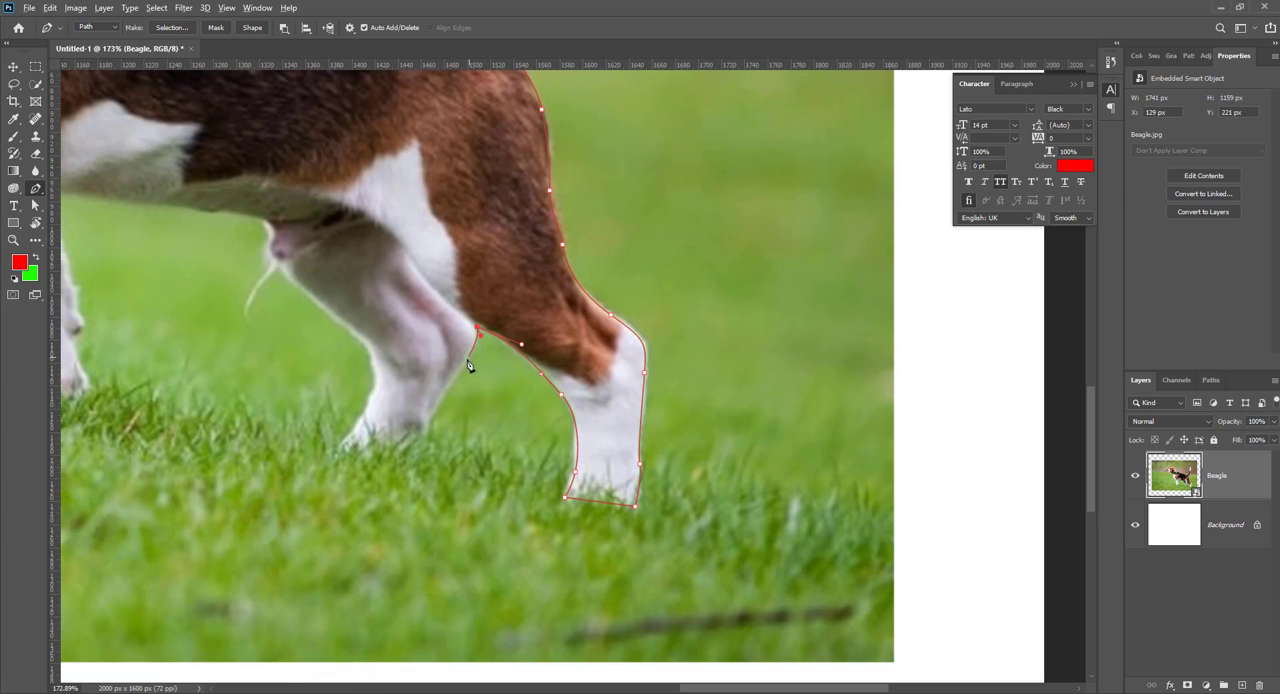
Step: Trace the path down the rear edge of the far hind leg and around the underside of its paw
left_click_drag(480, 344, 437, 388)
left_click(477, 328, "alt")
left_click_drag(425, 440, 419, 461)
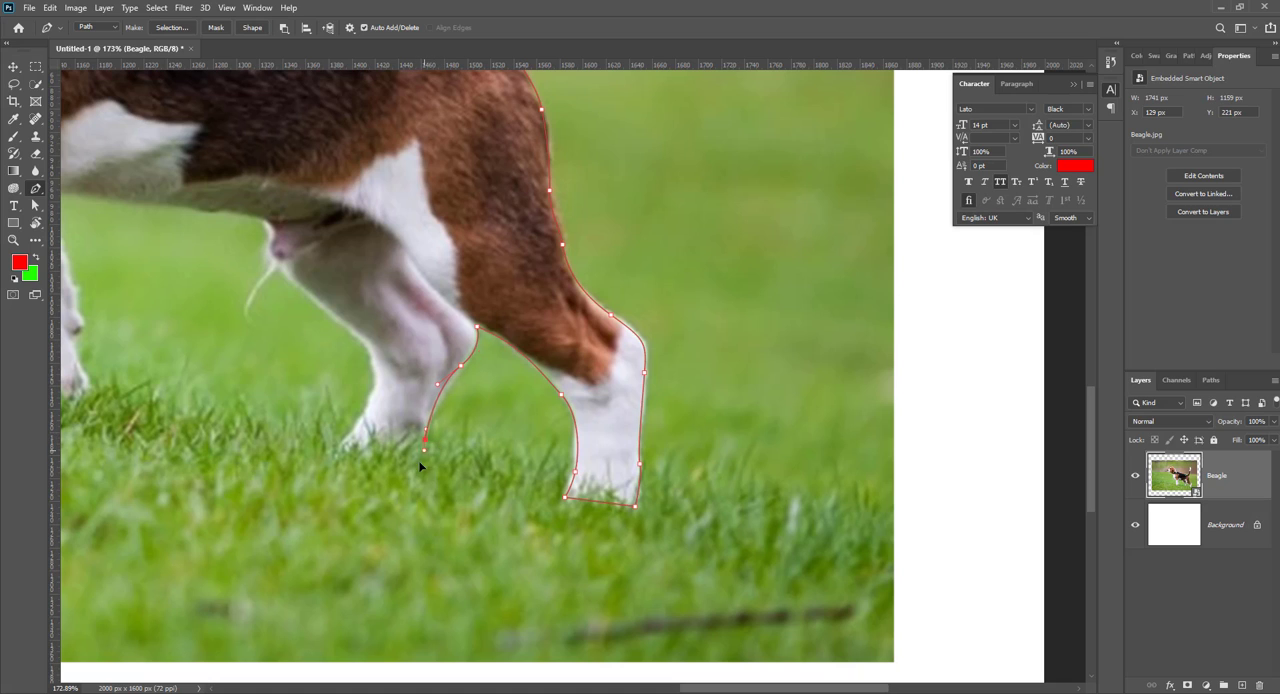
left_click(346, 444)
Step: Trace the front edge of the far hind leg up to the groin, undoing and redrawing the misplaced anchors
left_click_drag(371, 393, 340, 306)
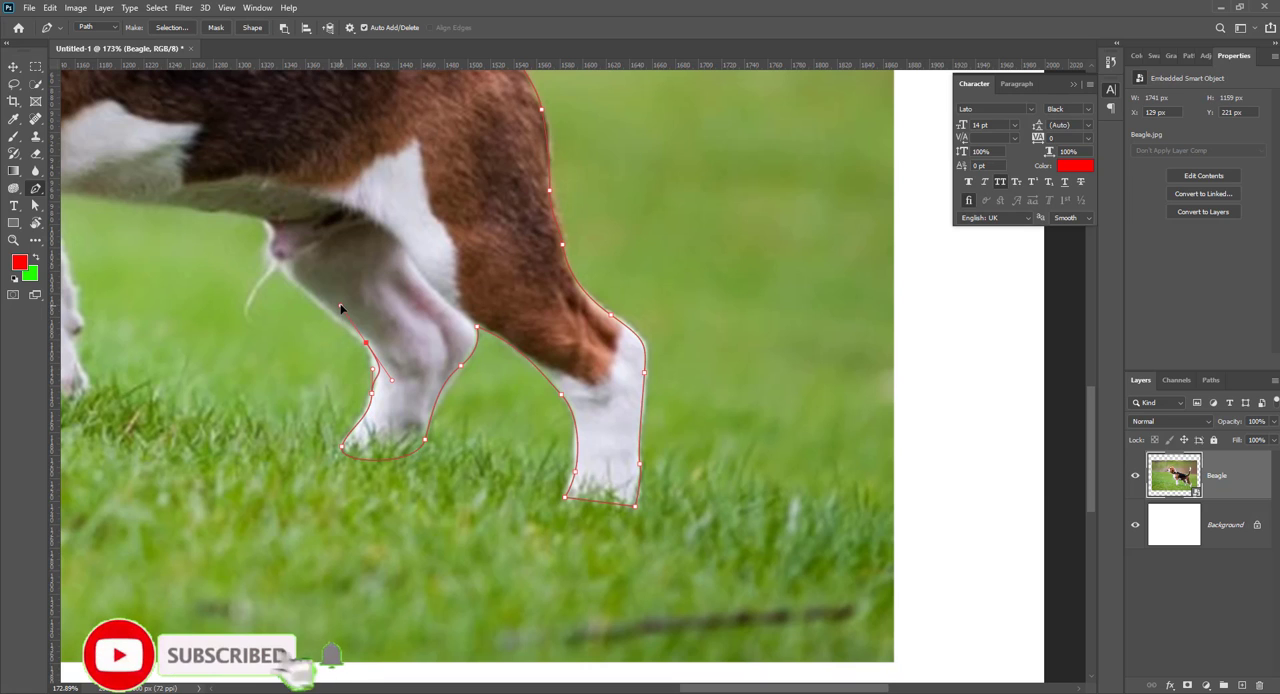
key("ctrl+z")
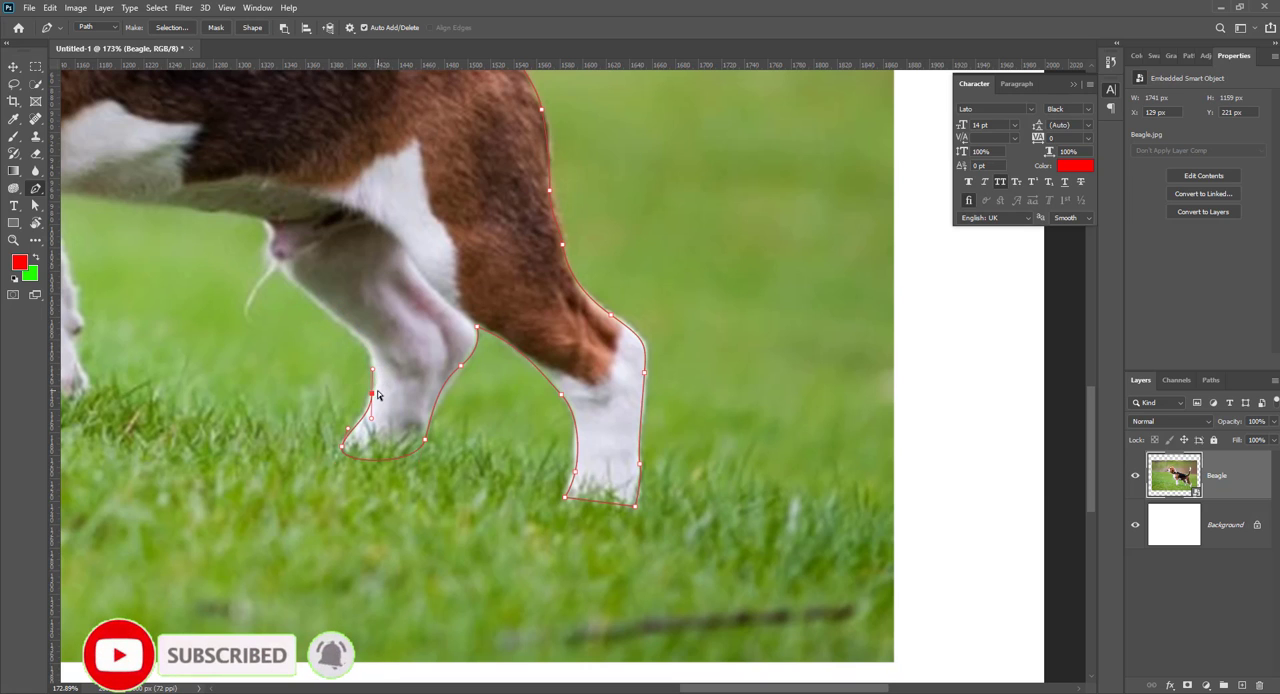
key("ctrl+z")
left_click_drag(373, 399, 382, 378)
left_click_drag(358, 331, 335, 316)
left_click_drag(281, 270, 271, 257)
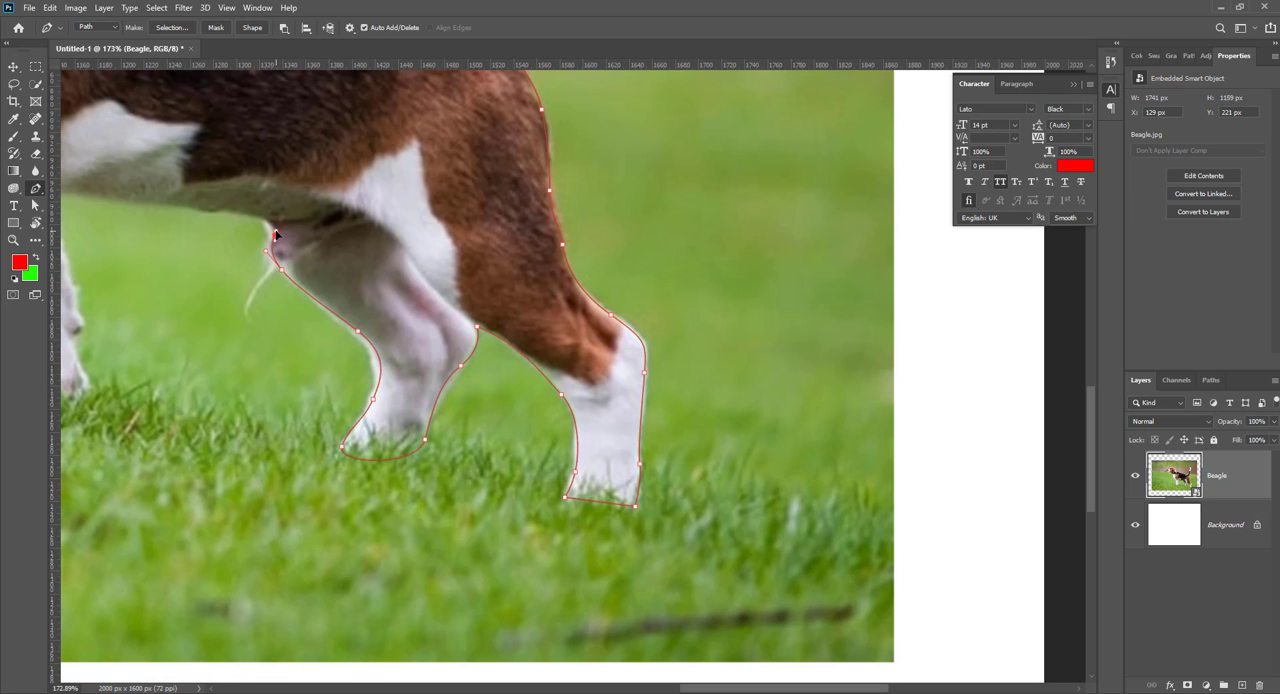
Step: Continue the path along the belly, down the rear edge of the front legs and across beneath the front paws
left_click_drag(242, 215, 499, 363)
left_click(406, 342)
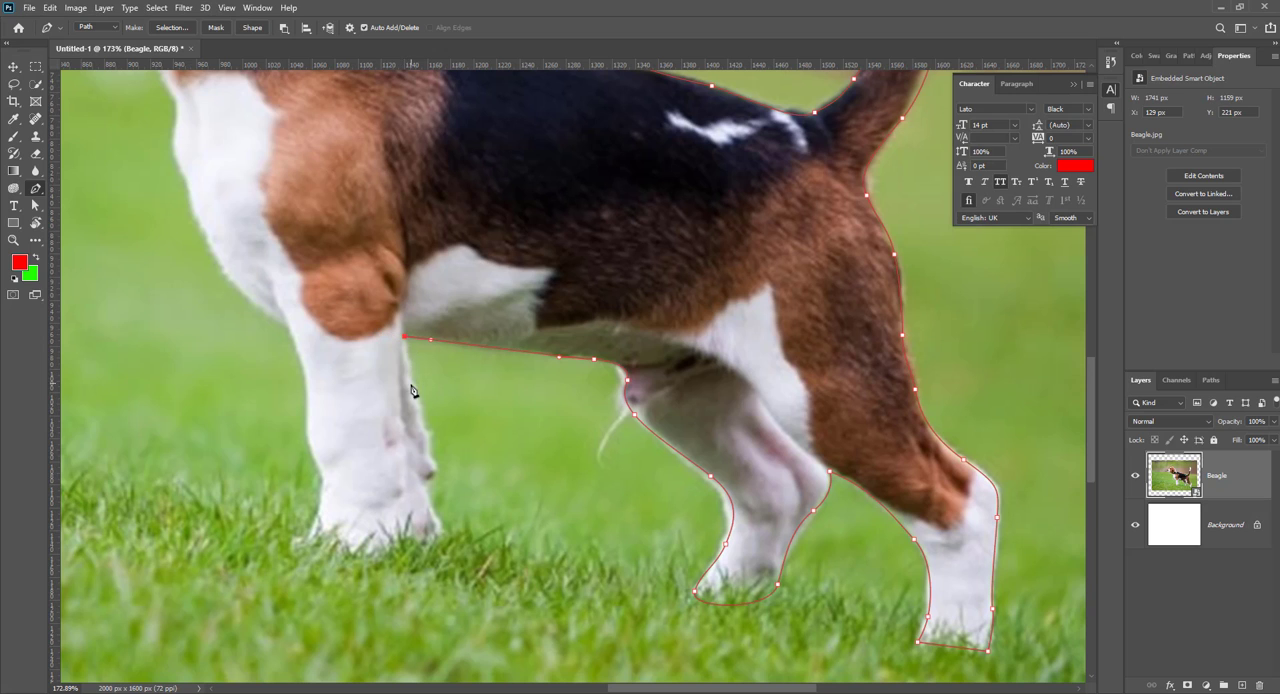
left_click_drag(411, 386, 430, 458)
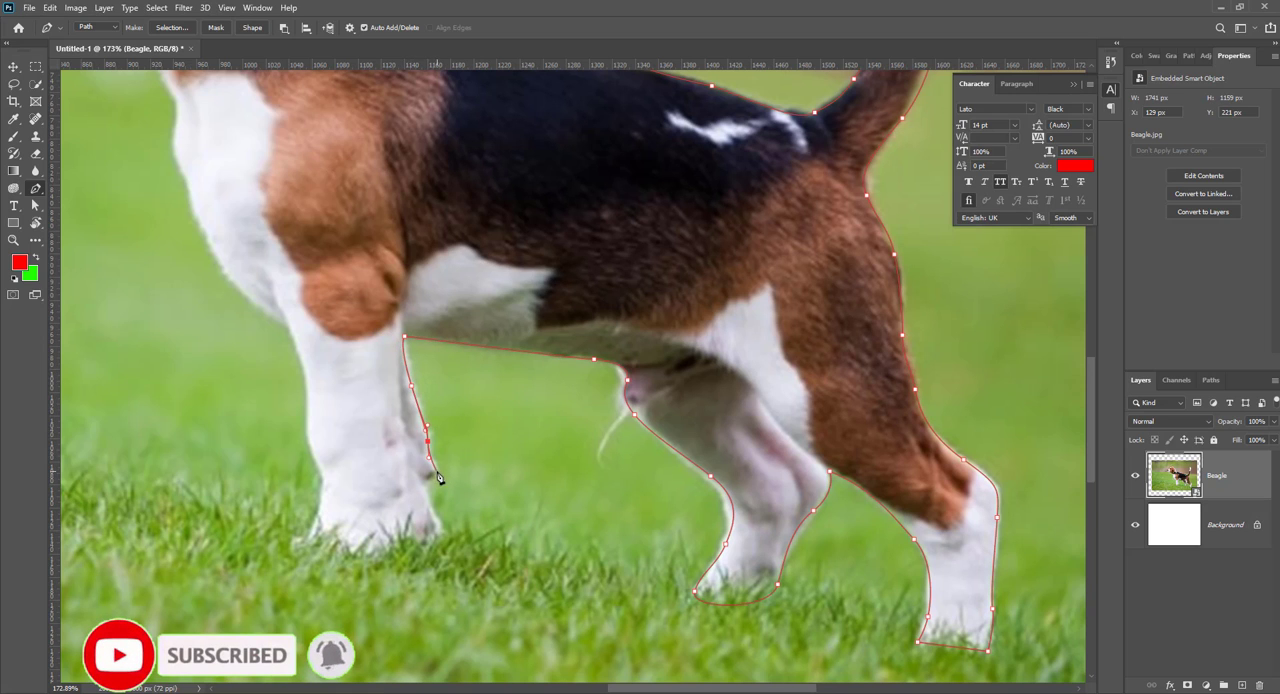
left_click(421, 480)
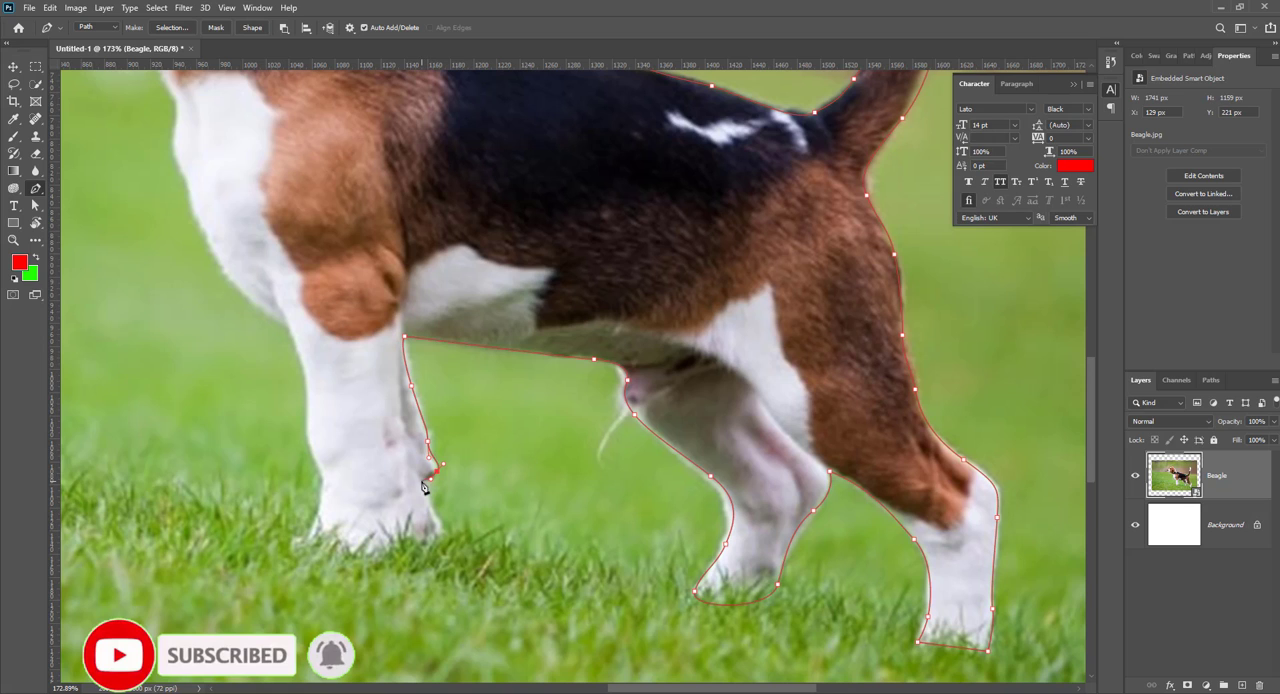
left_click(444, 537)
left_click(312, 533)
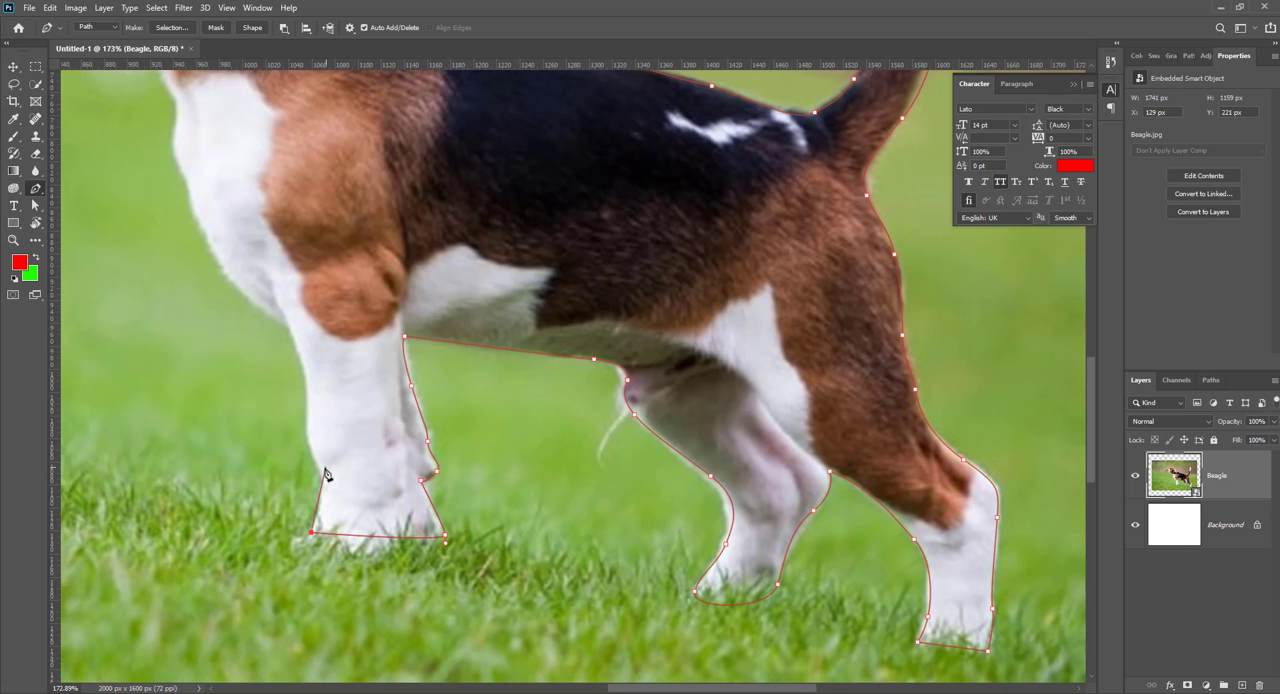
Step: Trace the path up the front leg and the white chest to the collar below the ear
left_click_drag(316, 463, 312, 452)
left_click_drag(307, 409, 306, 378)
left_click_drag(280, 326, 256, 306)
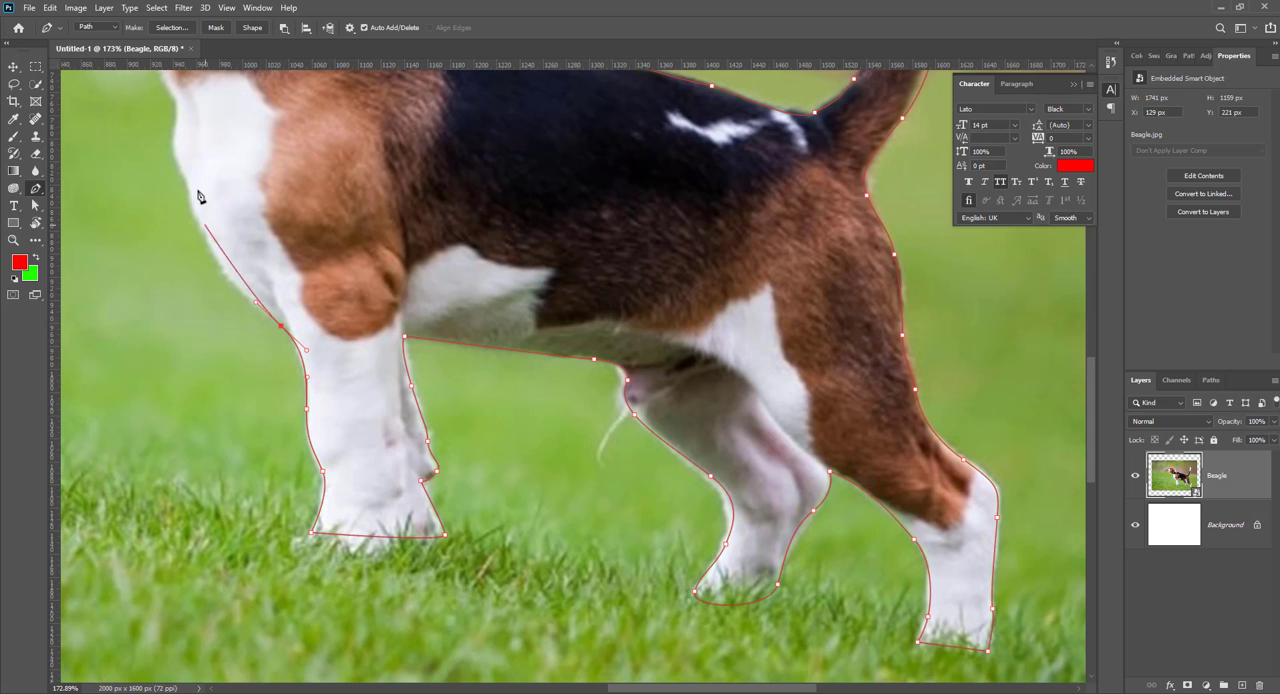
left_click_drag(193, 211, 177, 157)
left_click_drag(231, 295, 324, 592)
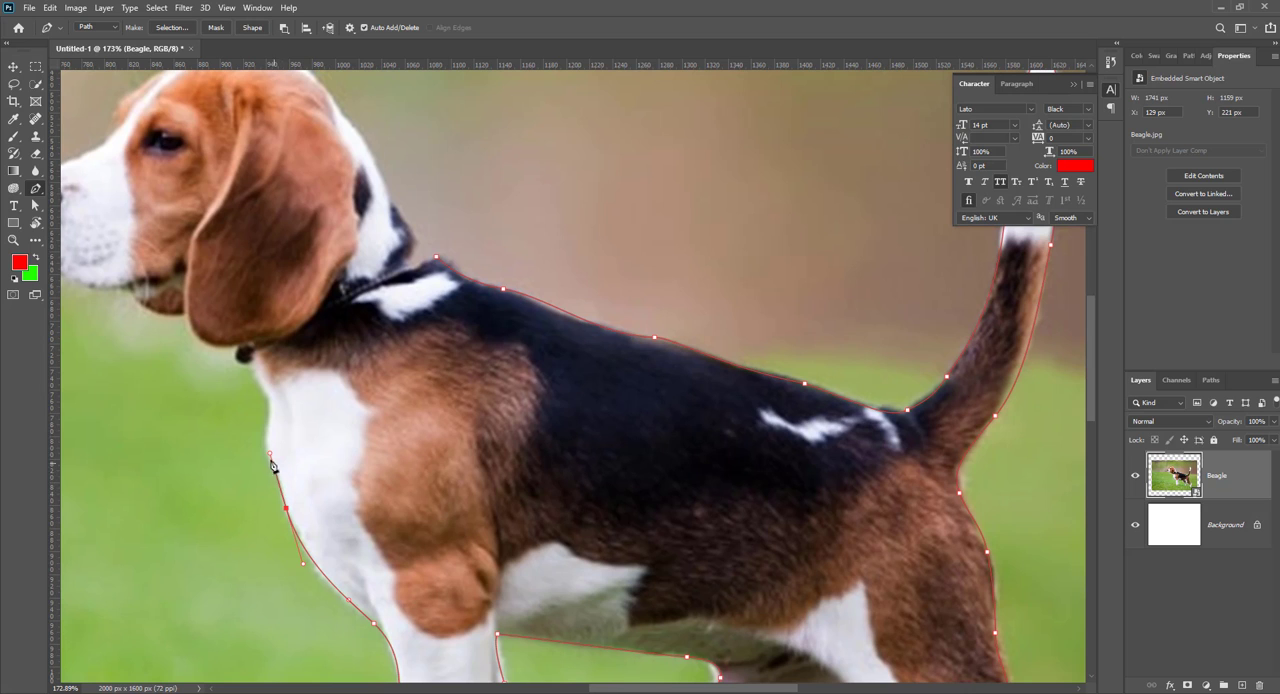
left_click(286, 508, "alt")
left_click(268, 394)
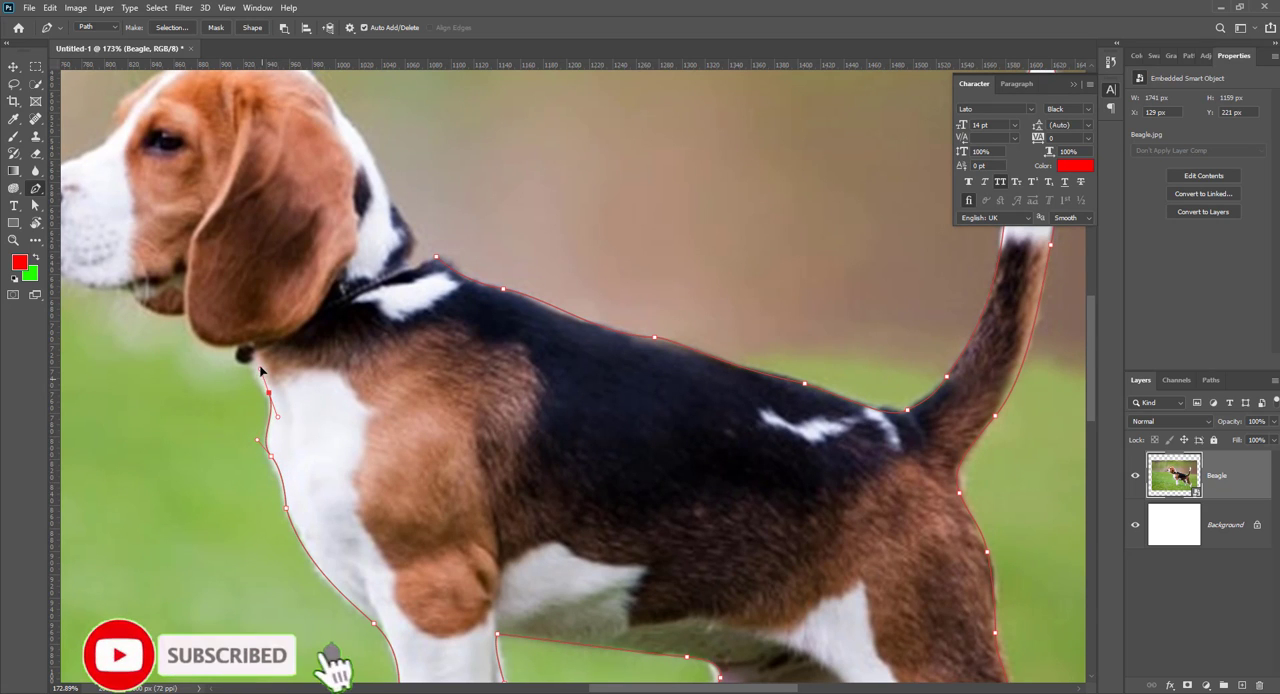
left_click_drag(268, 394, 241, 340)
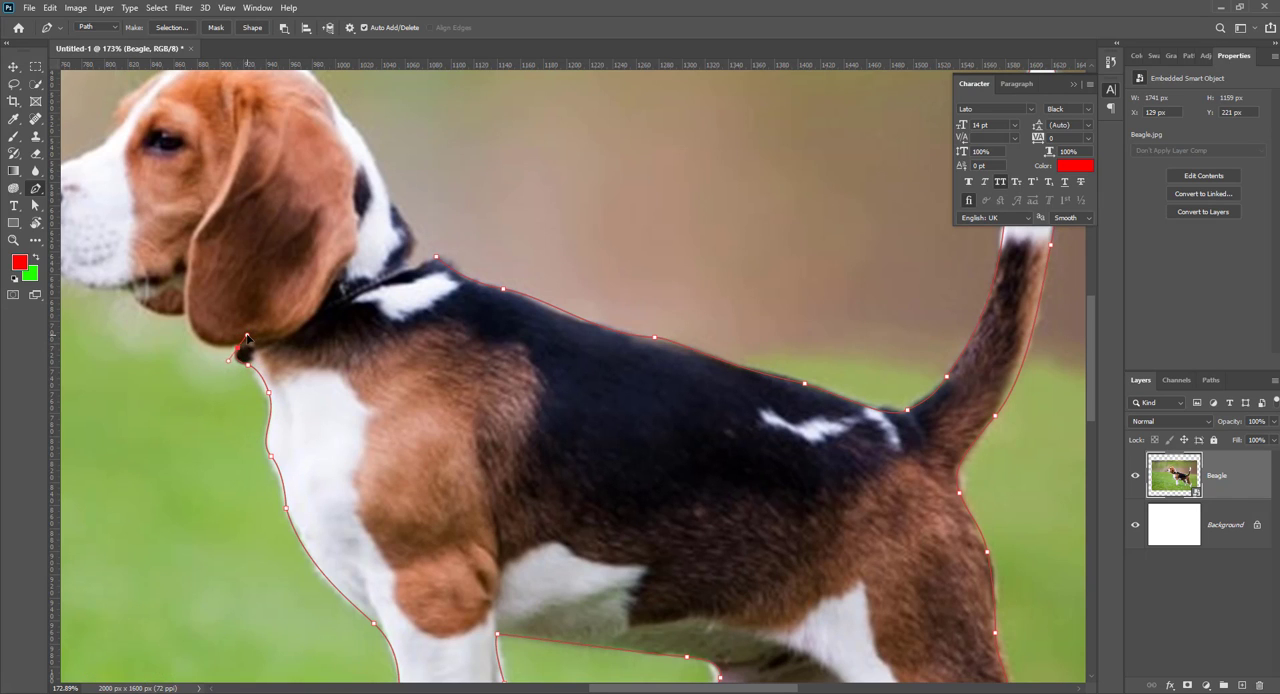
Step: Trace the path around the ear's lower edge and along the jaw and chin up to the front of the nose
left_click_drag(196, 334, 176, 325)
left_click_drag(126, 292, 98, 256)
left_click_drag(134, 318, 370, 378)
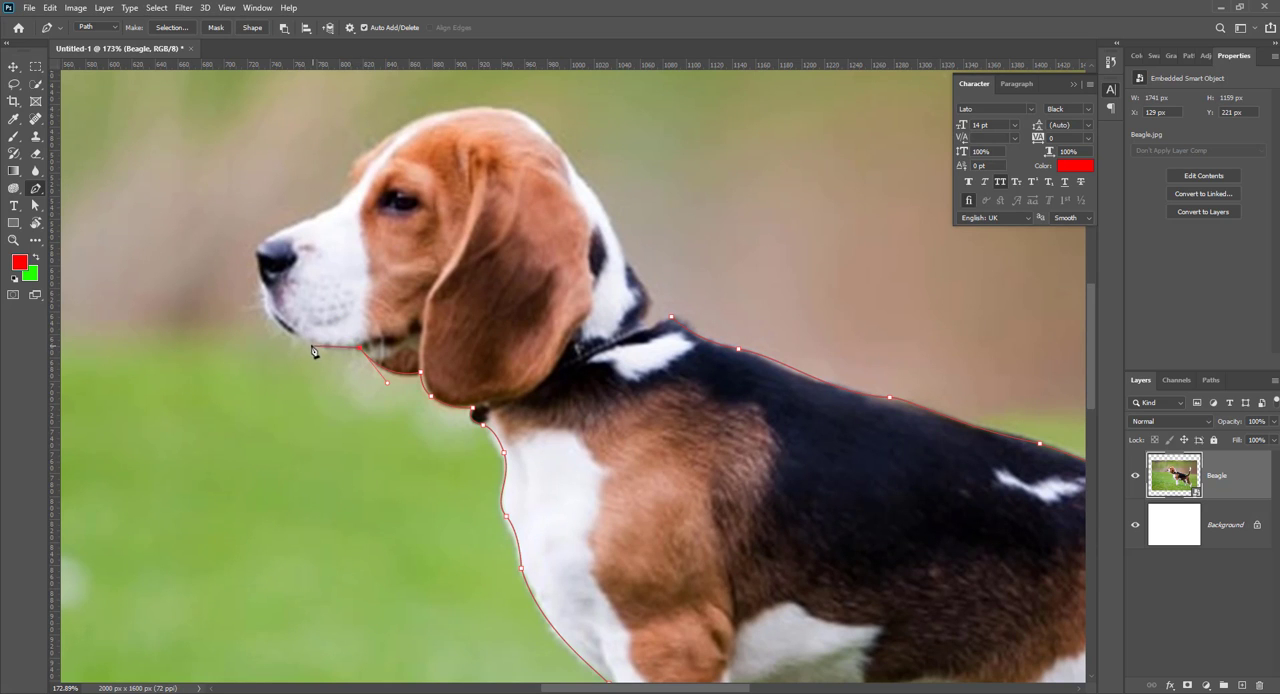
left_click_drag(311, 344, 256, 241)
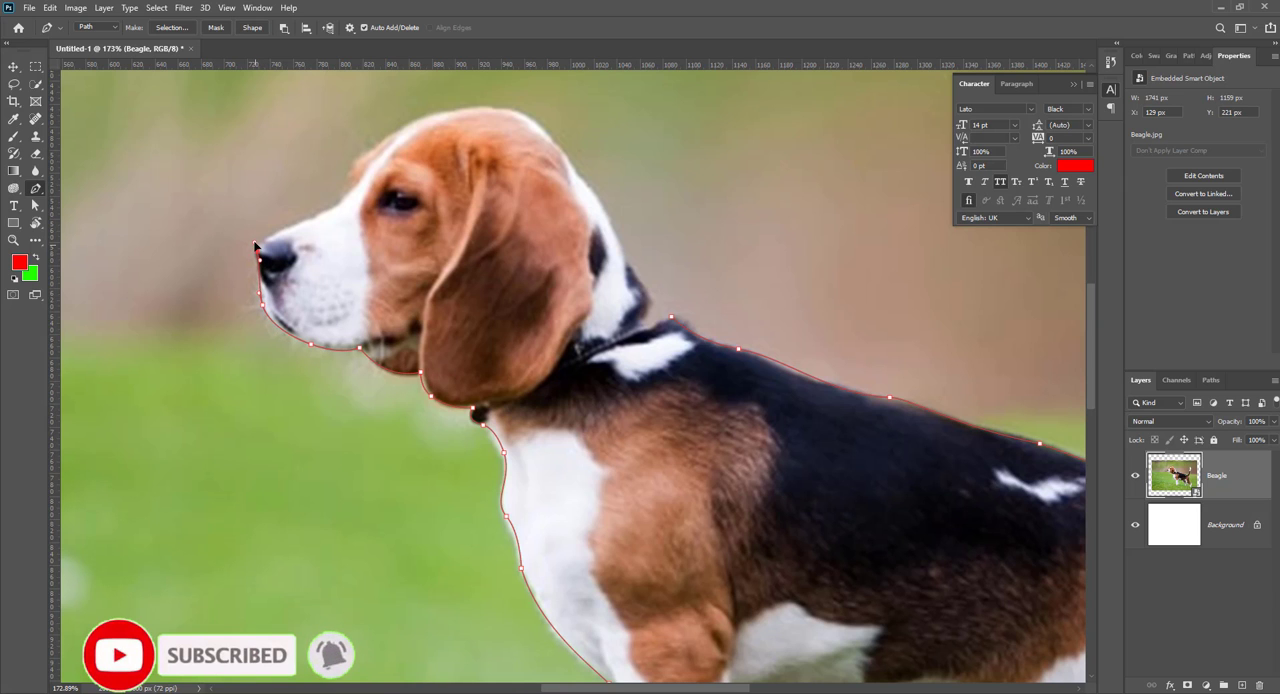
Step: Undo the misplaced anchor at the nose and retrace the path around the nose and along the top of the muzzle, correcting wrong anchors
scroll(268, 243, "up", 4)
key("ctrl+z")
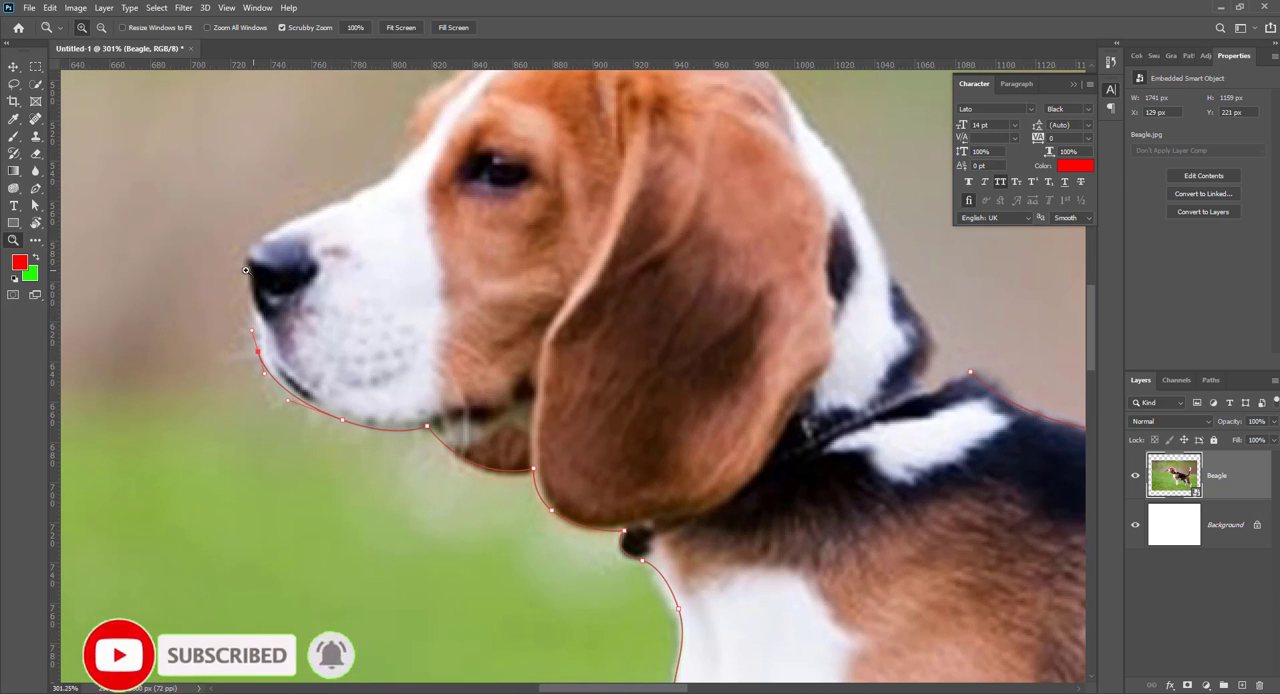
key("p")
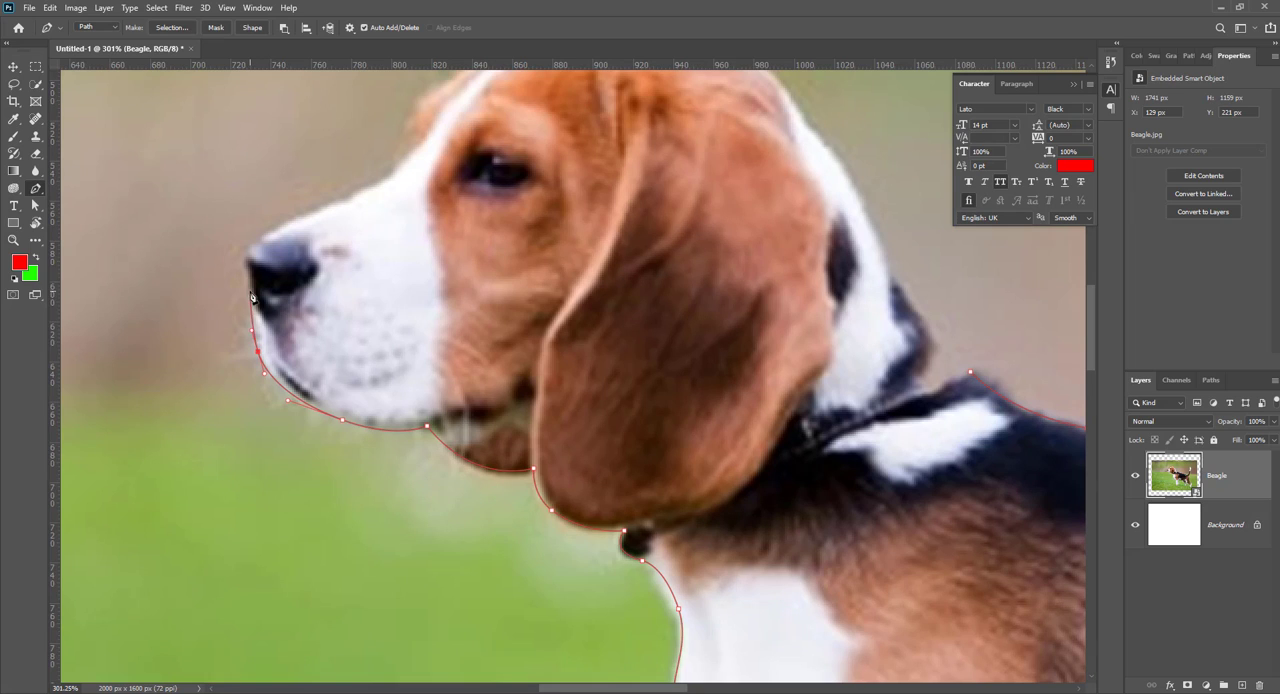
left_click_drag(254, 310, 266, 235)
left_click_drag(364, 191, 366, 393)
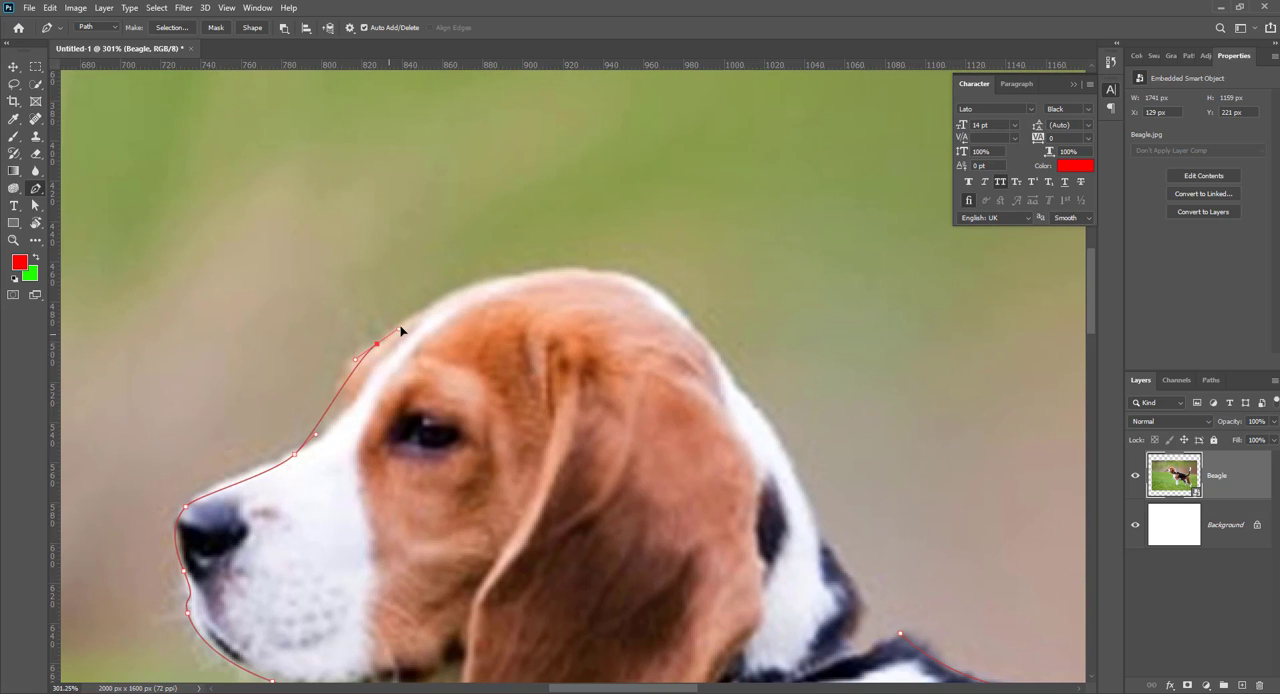
key("ctrl+z")
key("ctrl+z")
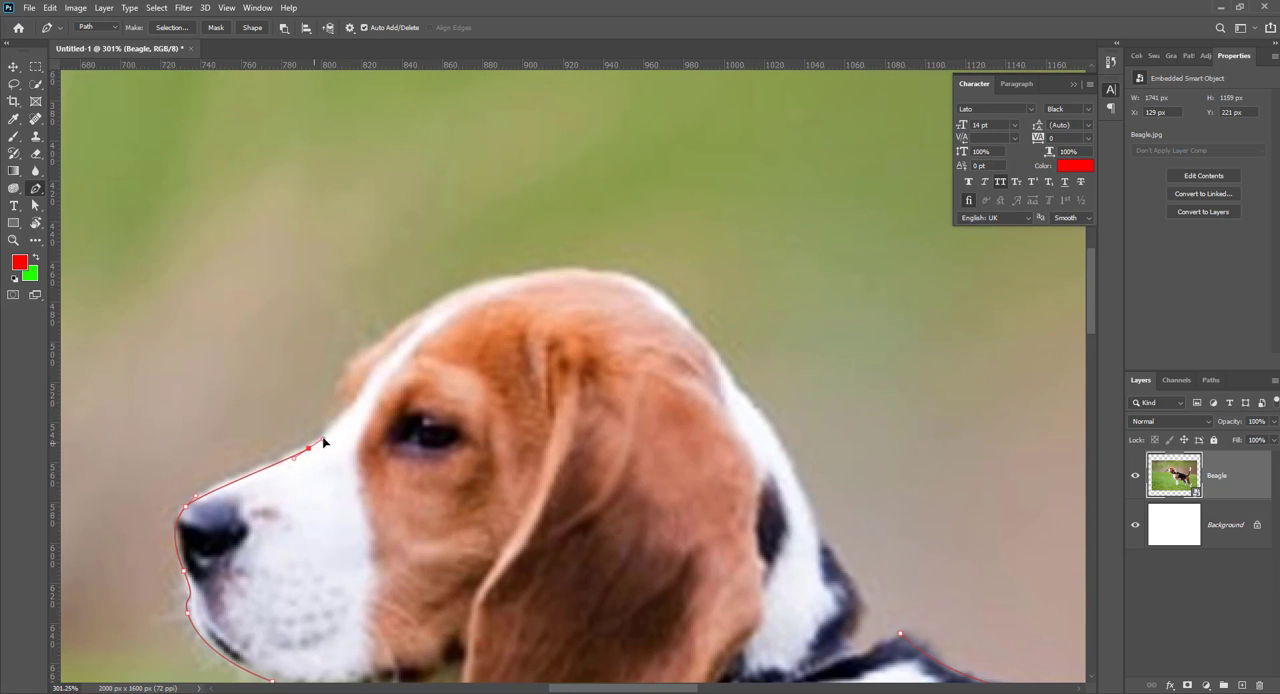
left_click_drag(308, 441, 337, 418)
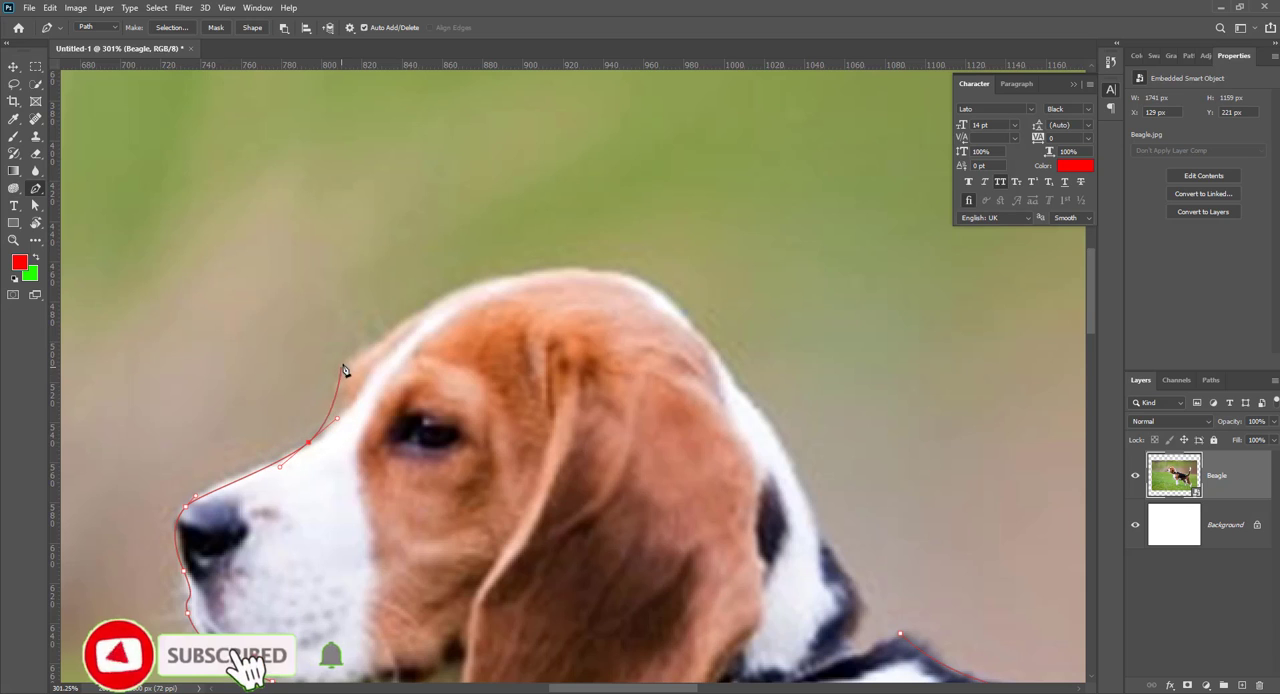
Step: Trace the path over the forehead and crown and down the back of the neck, closing it at the starting anchor
left_click_drag(358, 354, 384, 344)
left_click_drag(534, 272, 610, 272)
left_click_drag(685, 318, 490, 284)
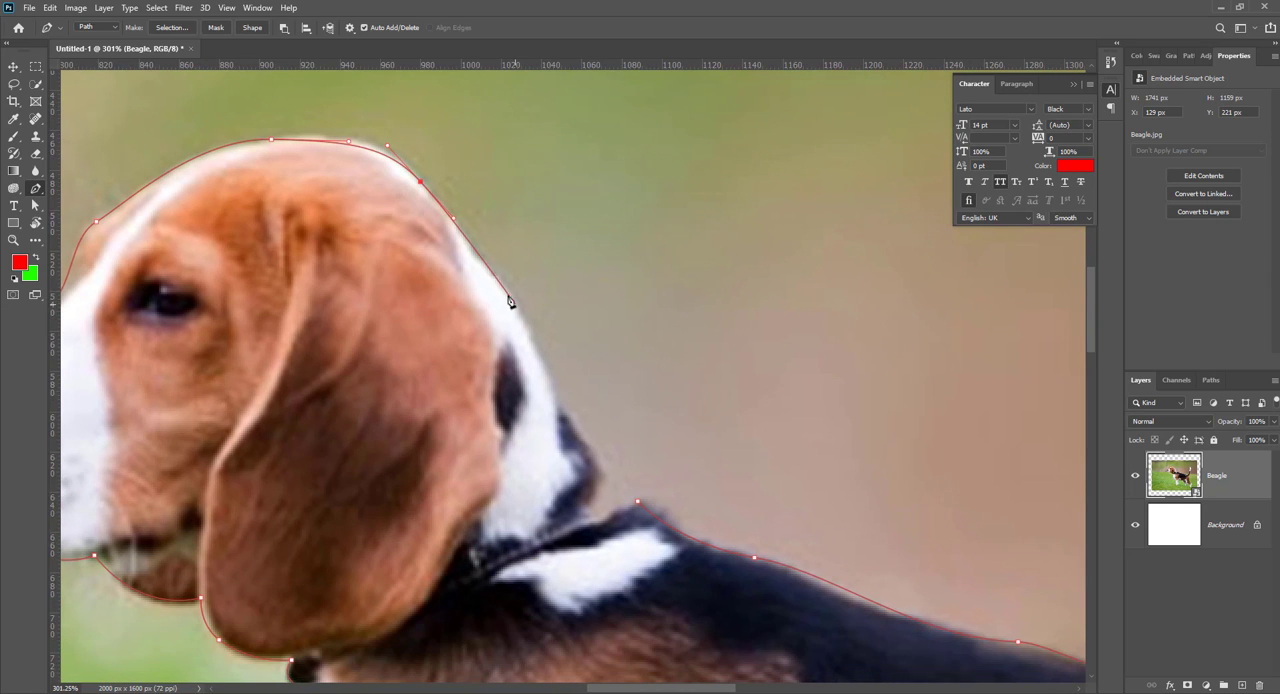
left_click_drag(550, 386, 415, 325)
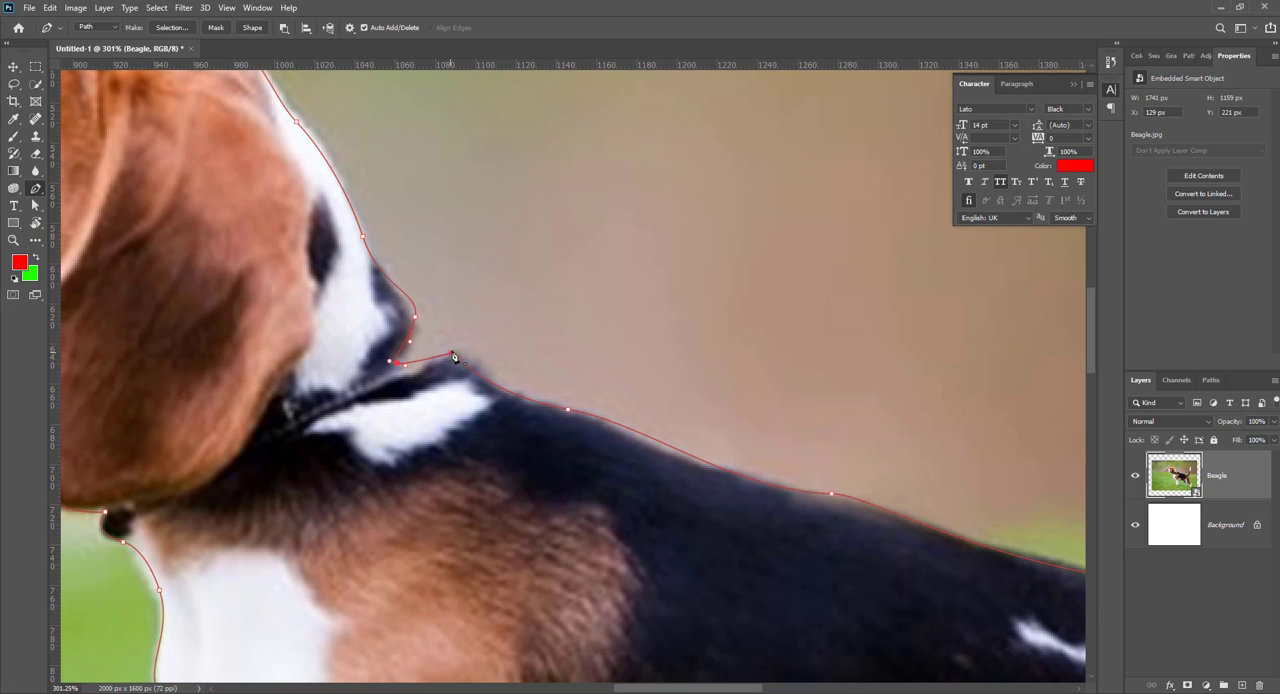
Step: Convert the closed path around the dog into a selection
scroll(479, 332, "down", 5)
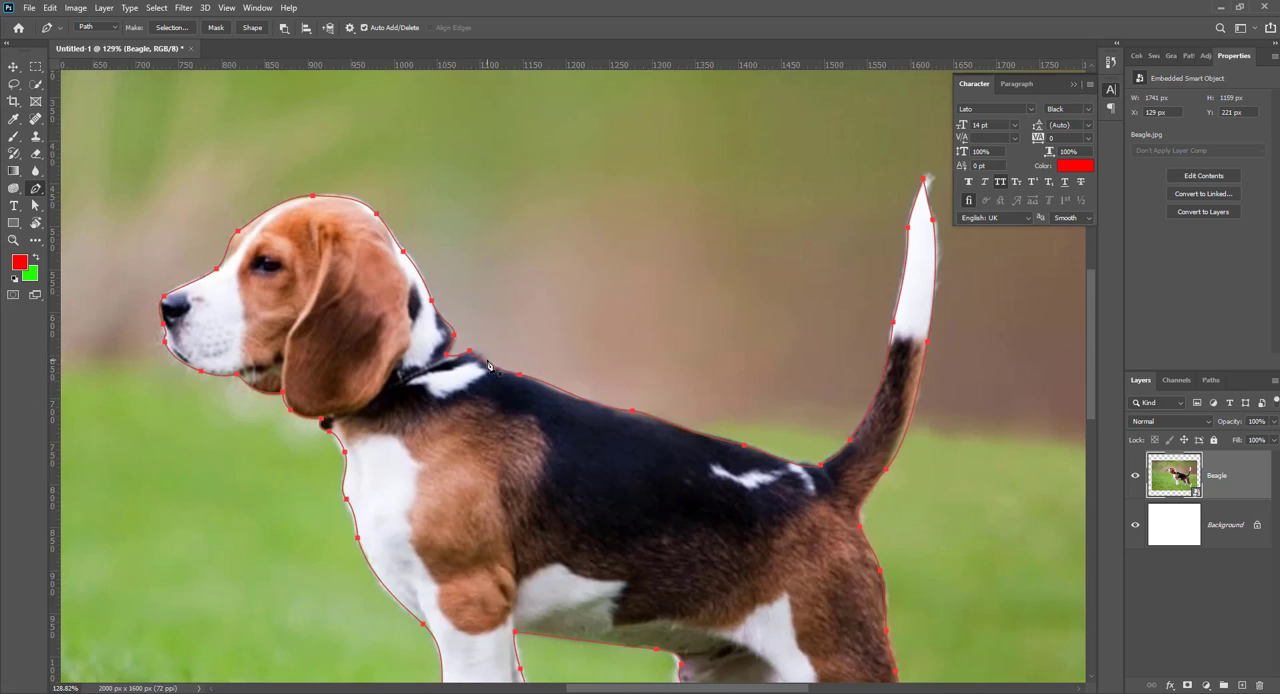
scroll(489, 366, "down", 2)
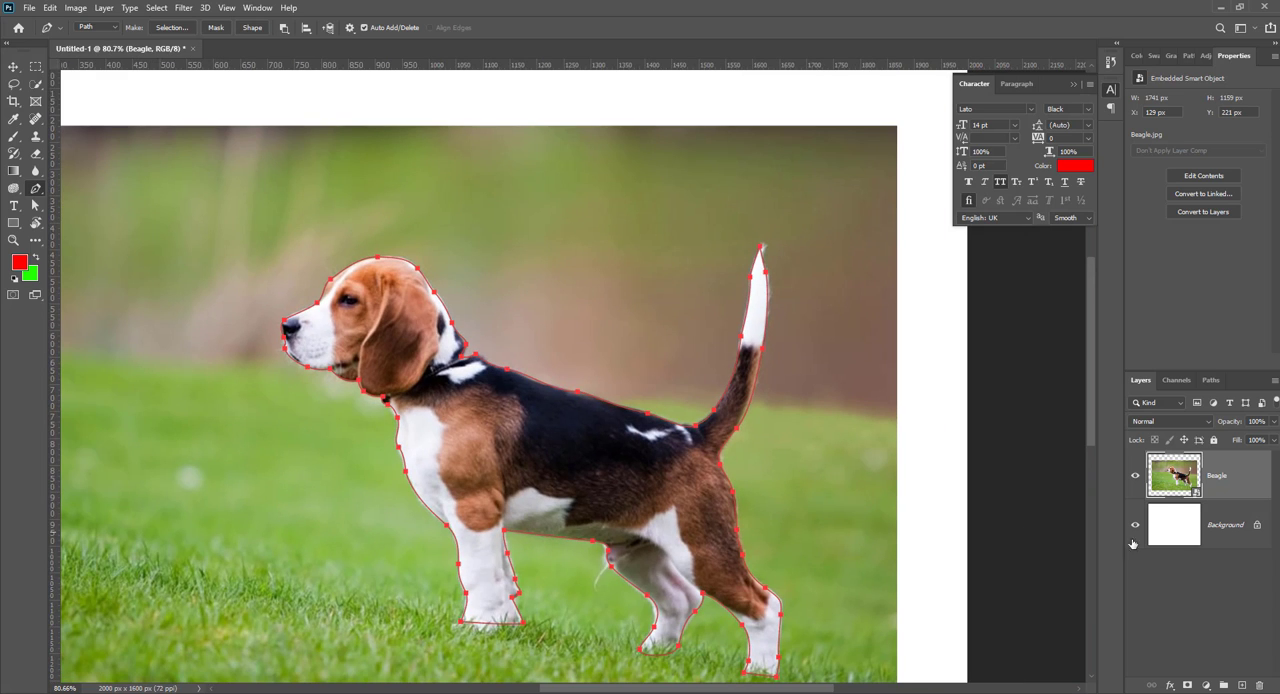
key("ctrl+Return")
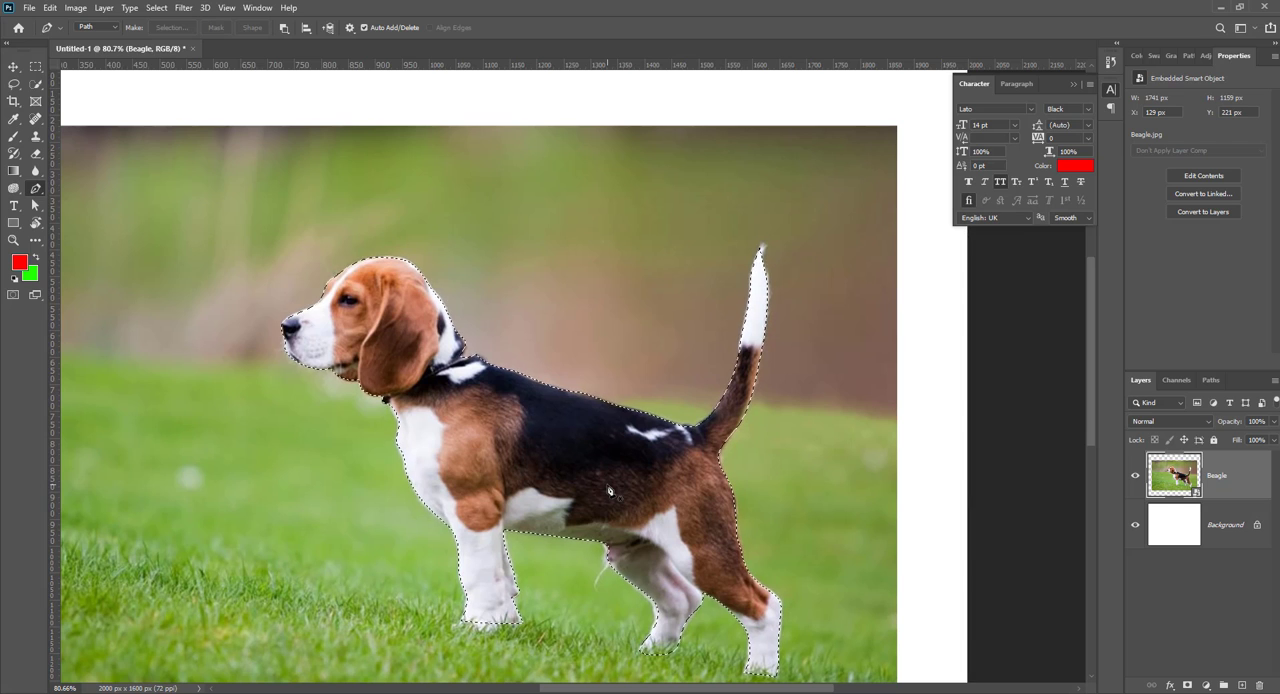
Step: Copy the selected dog from the Beagle layer onto a new layer and hide the Beagle layer
left_click(1163, 529)
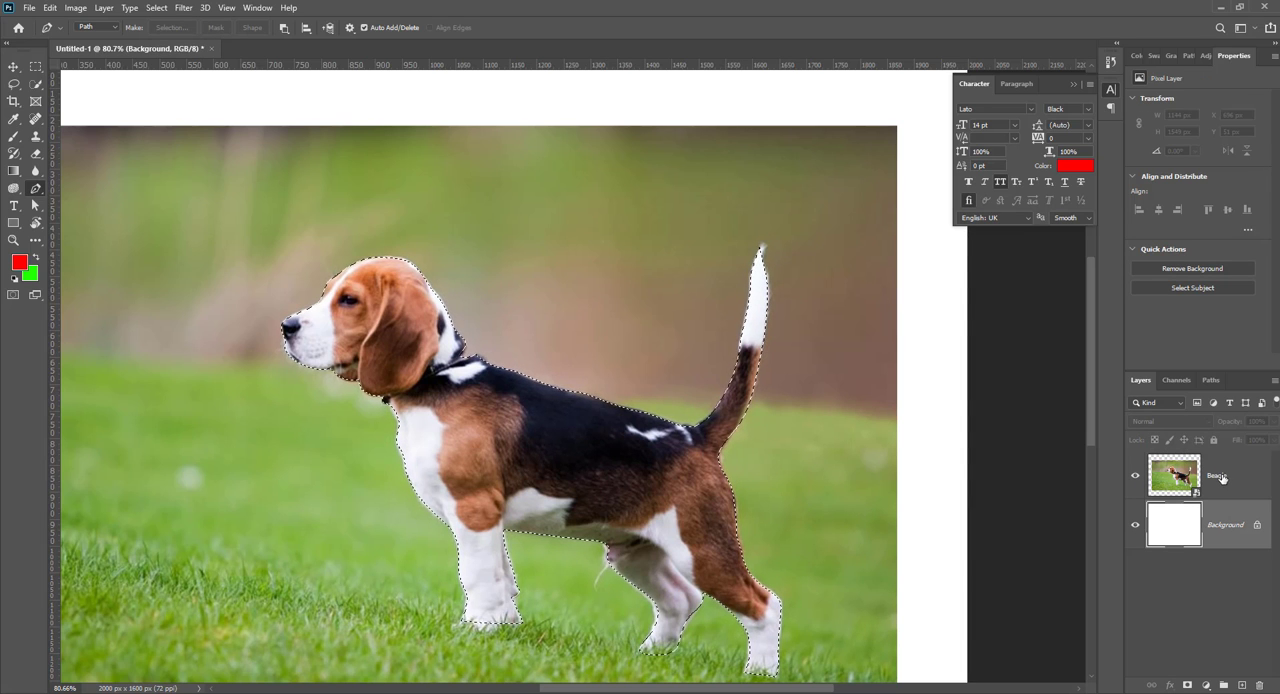
left_click(1217, 468)
key("ctrl+j")
left_click(1135, 524)
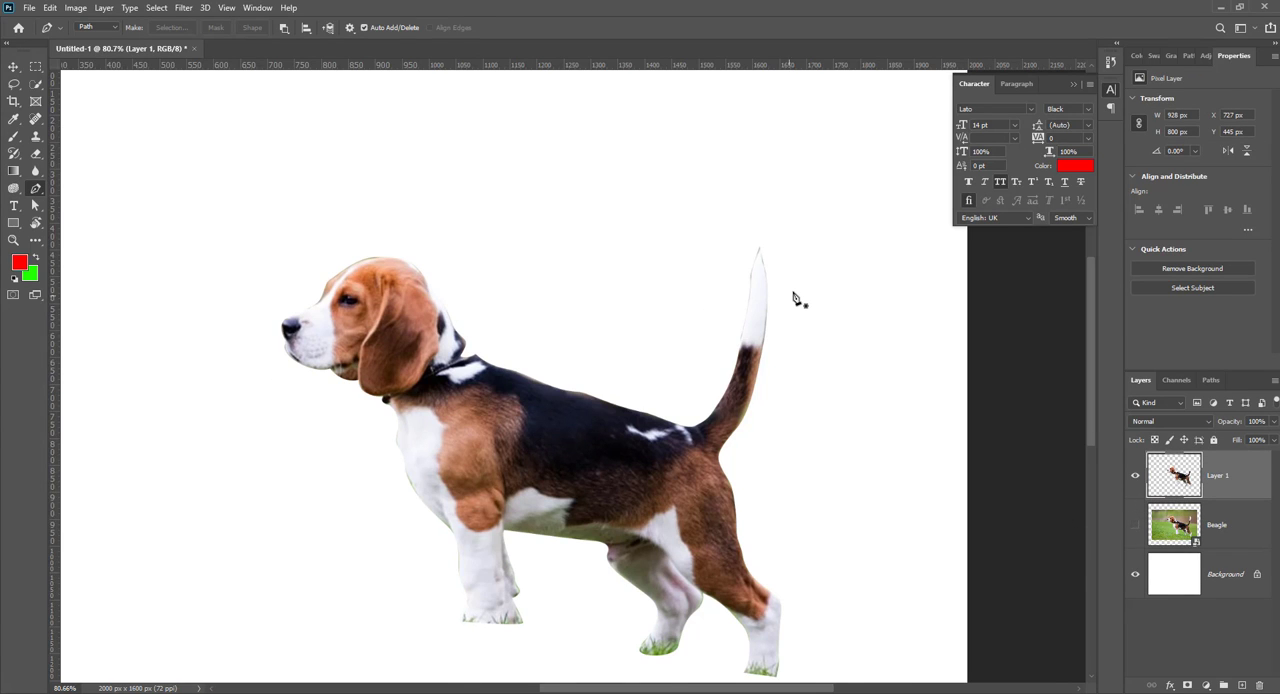
Step: Draw a closed path around the dark fringe along the rear edge of the tail's white tip
scroll(796, 299, "up", 4)
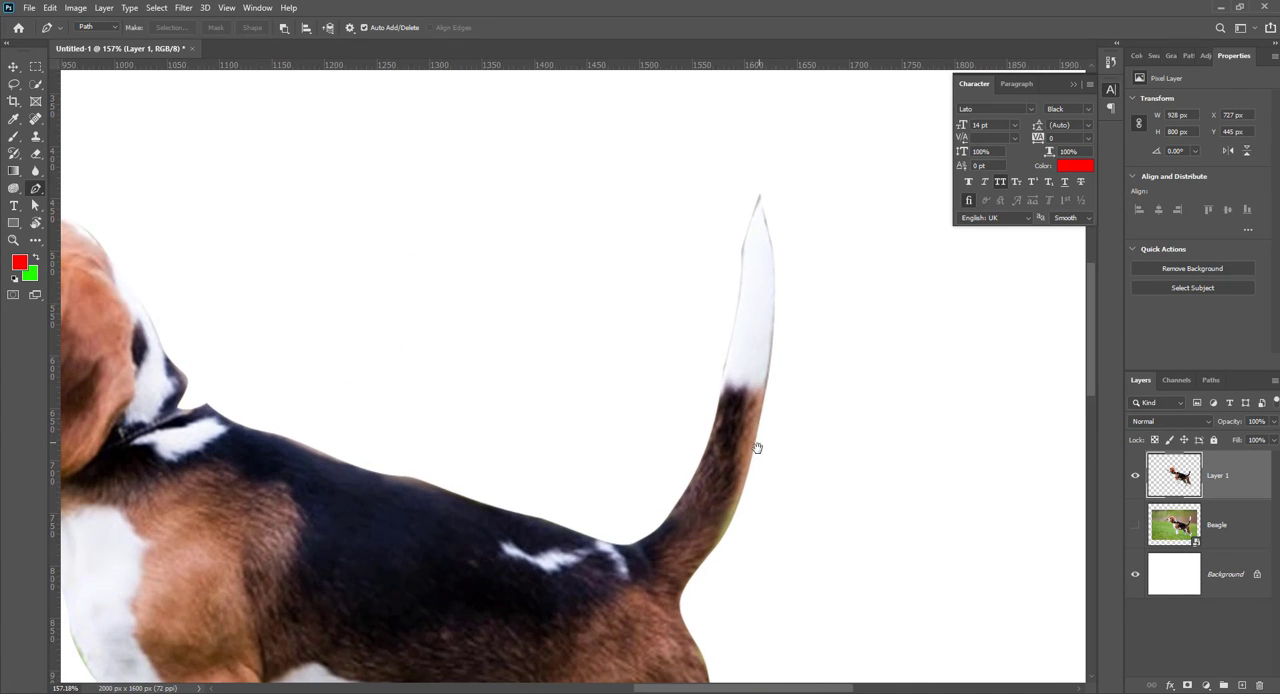
scroll(757, 447, "up", 1)
scroll(690, 235, "up", 2)
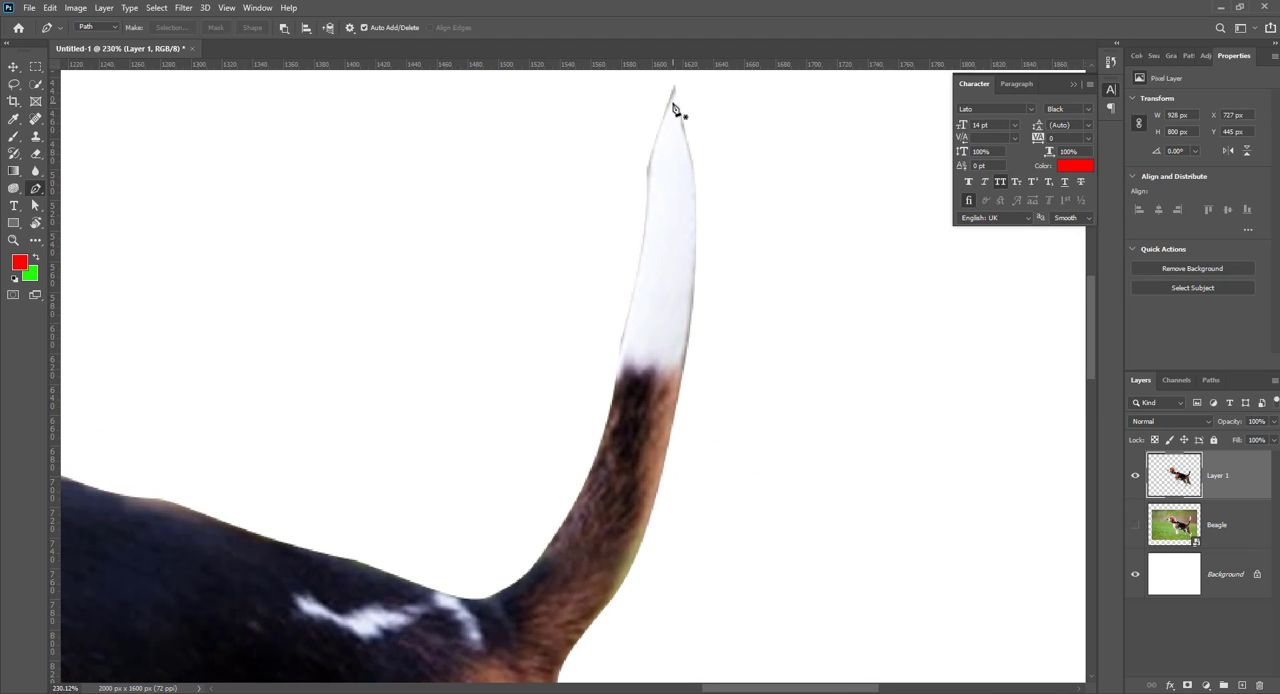
left_click(674, 102)
left_click_drag(690, 296, 680, 355)
left_click_drag(679, 428, 690, 452)
left_click(765, 215)
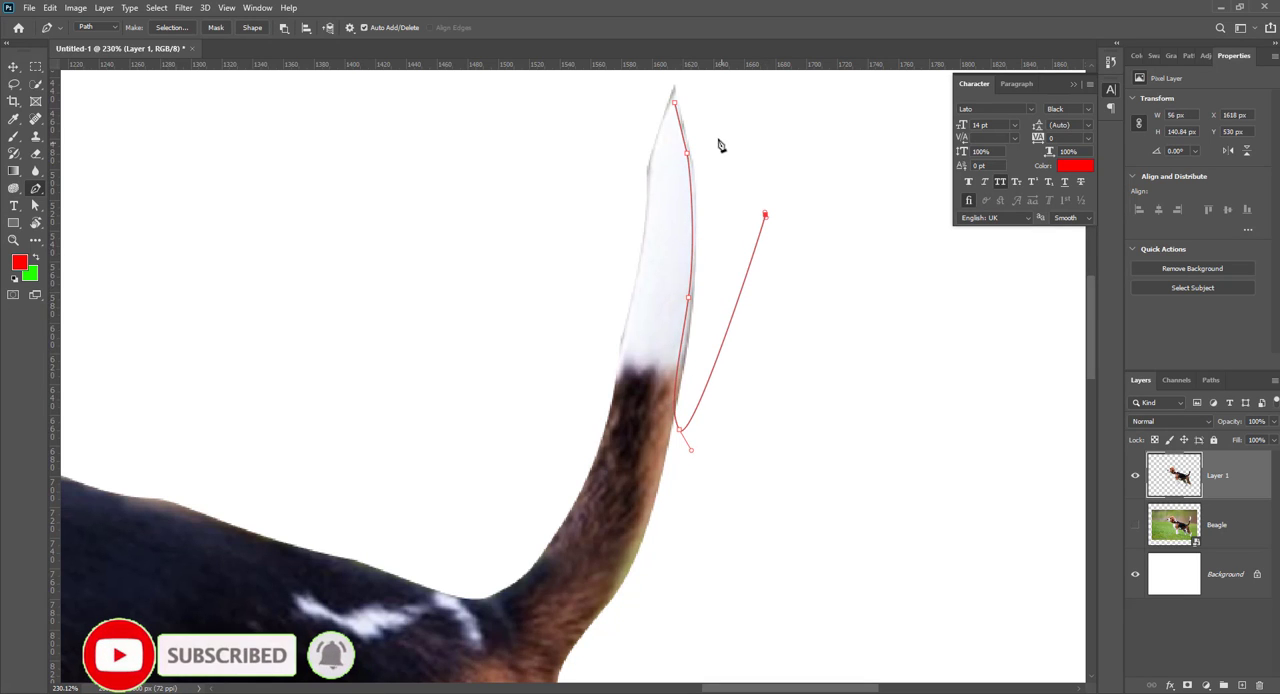
left_click(683, 94)
left_click(675, 103)
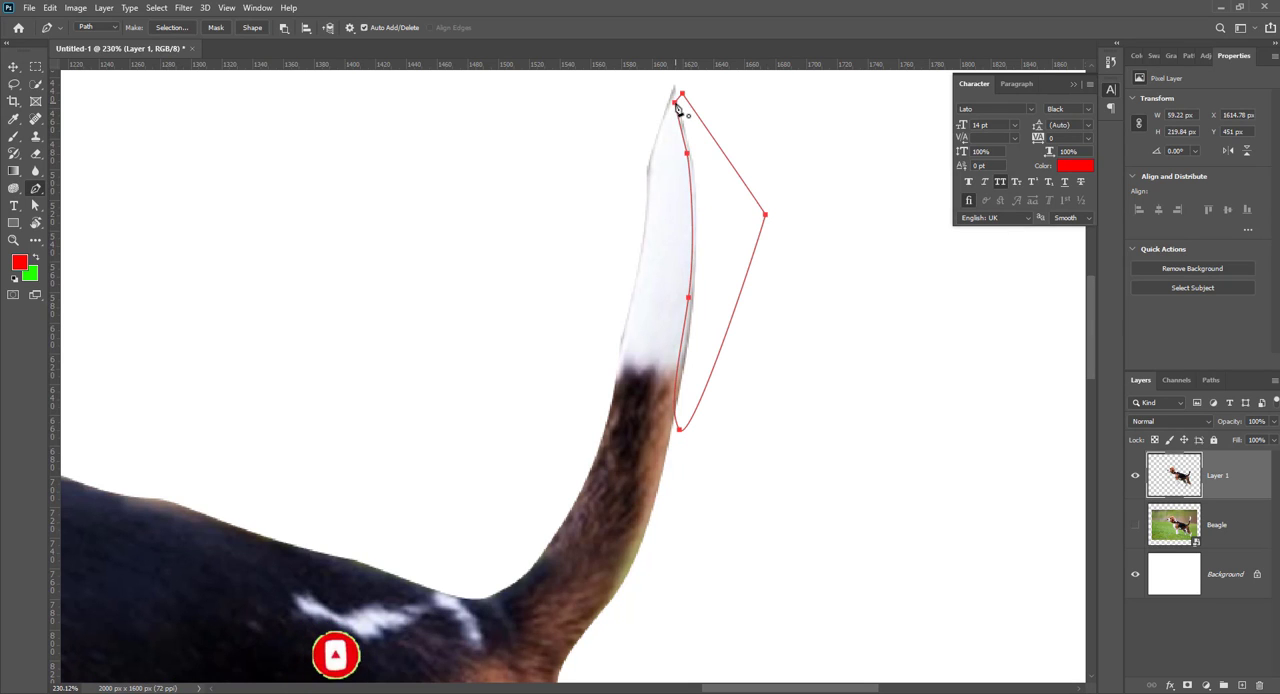
Step: Turn the tail path into a selection, delete the fringe inside it and deselect
key("ctrl+Return")
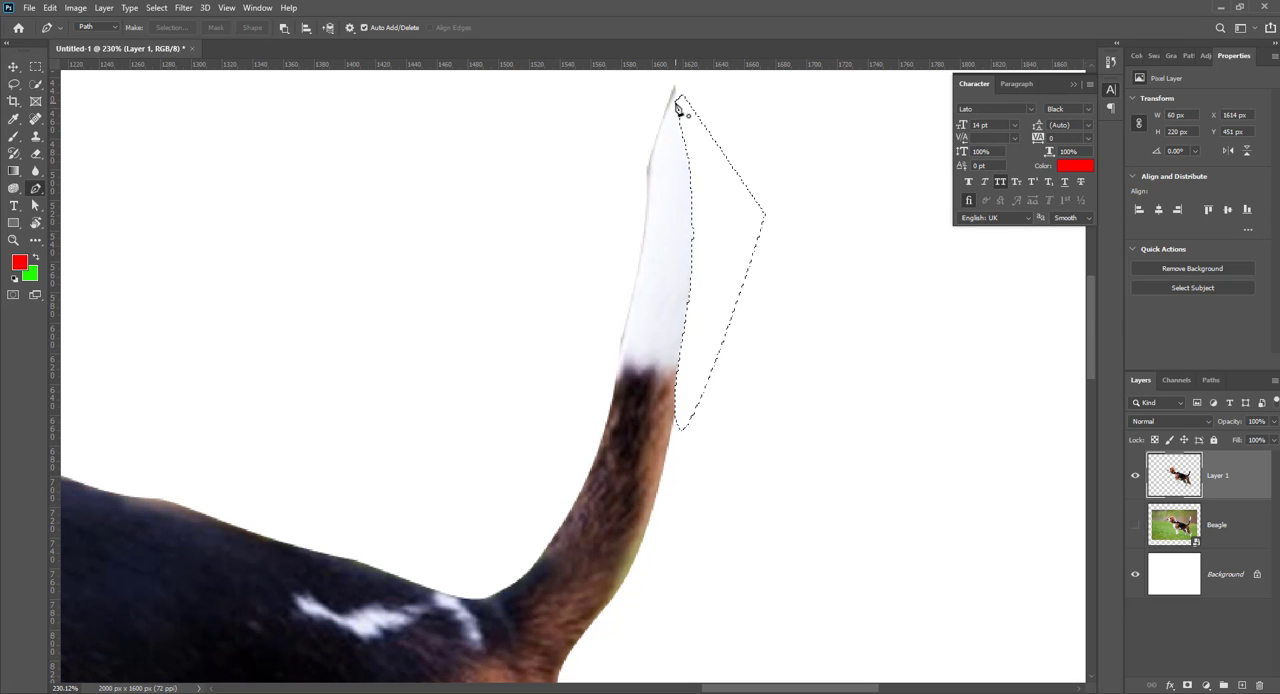
key("ctrl+d")
scroll(805, 298, "down", 6)
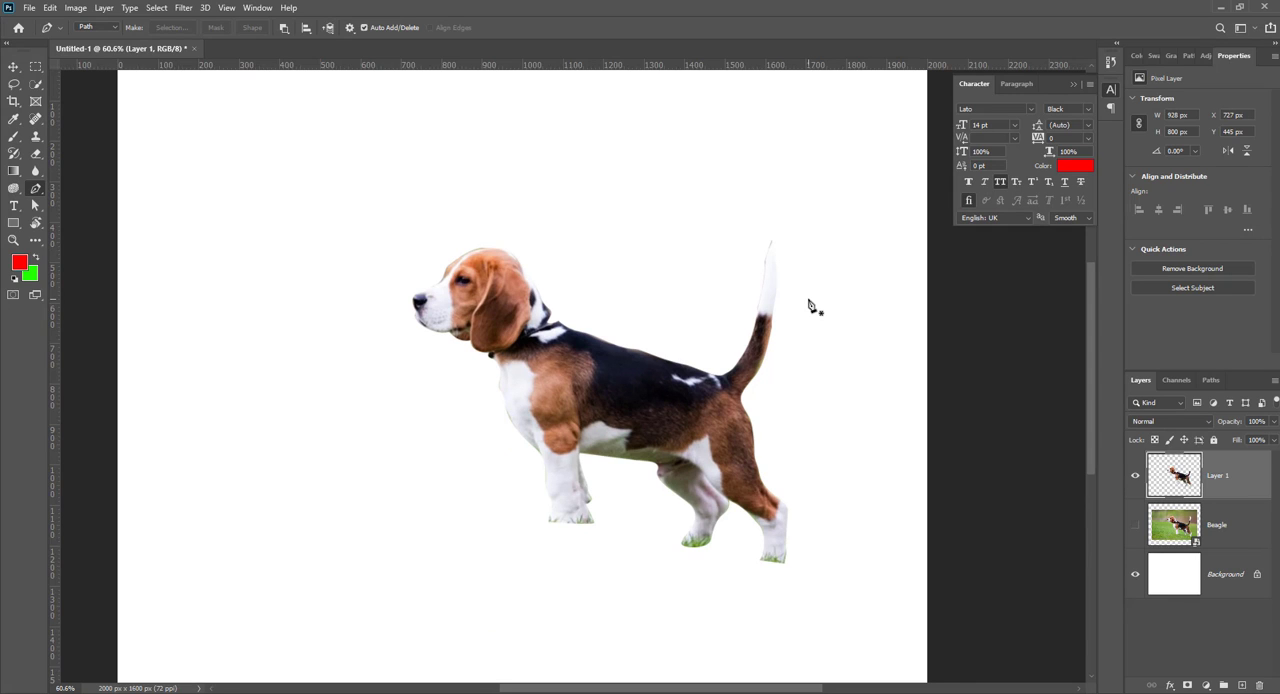
Step: Delete the dog cutout layer and the Beagle layer, leaving only the white Background
key("Delete")
key("Delete")
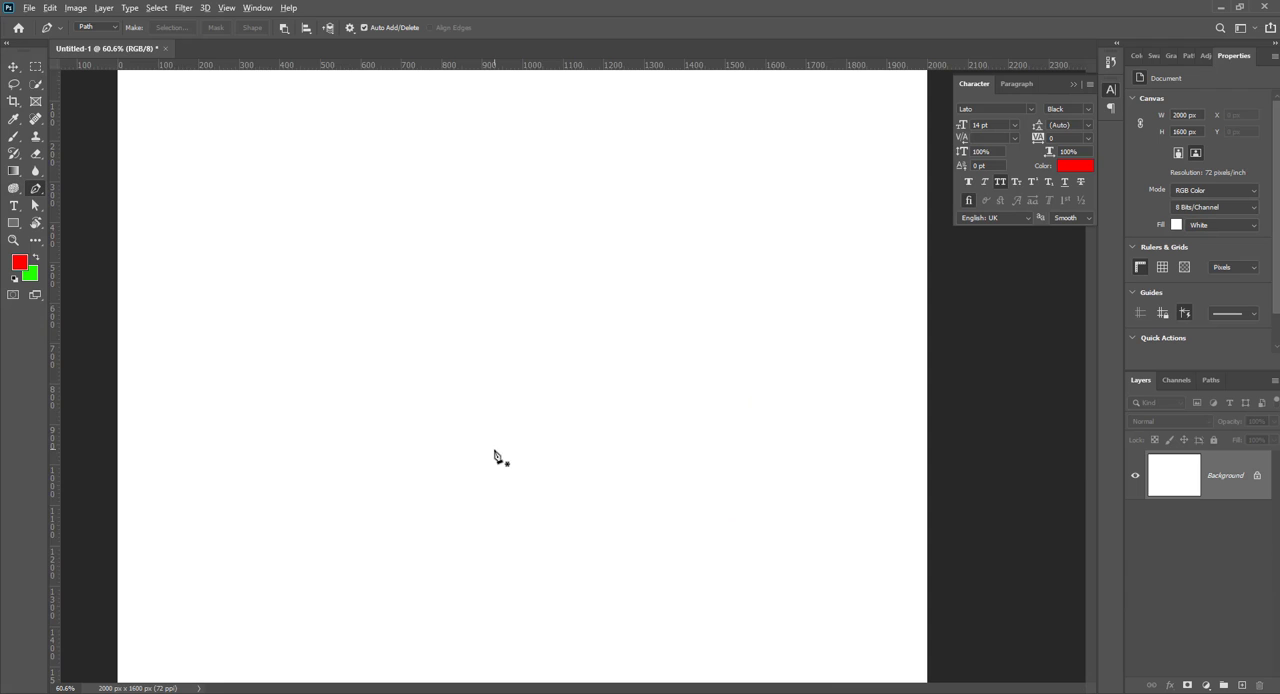
scroll(495, 455, "down", 2)
scroll(571, 506, "up", 1)
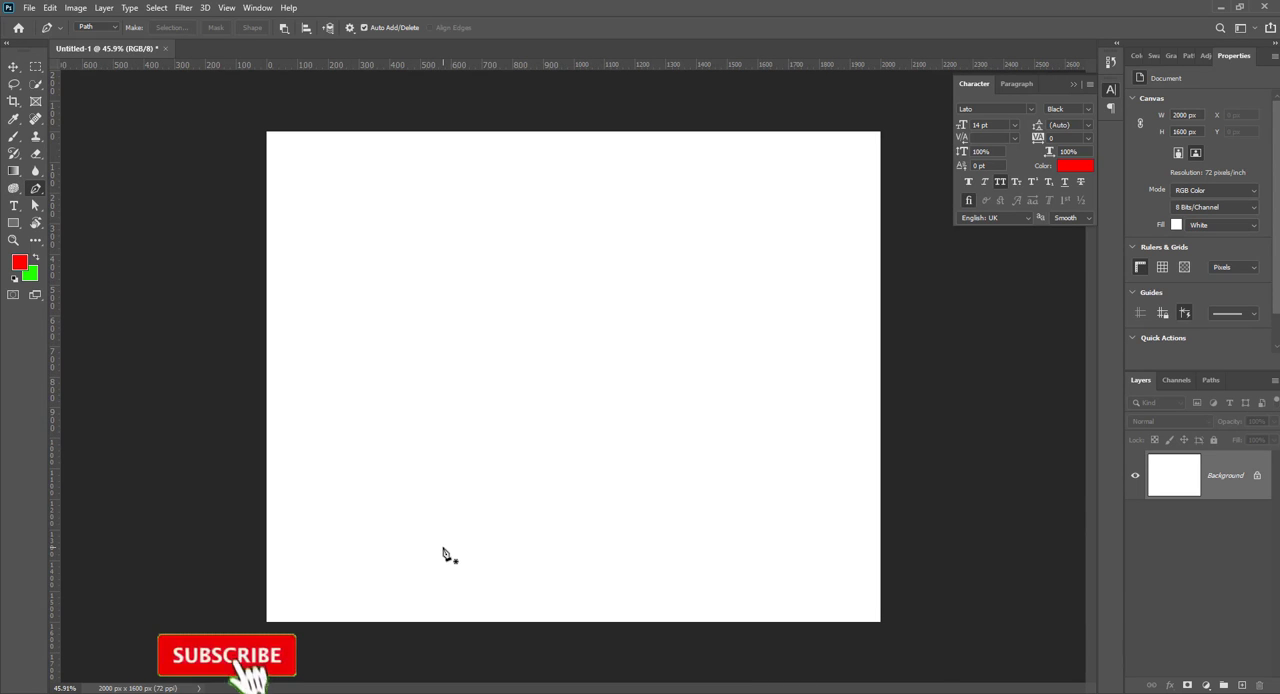
scroll(443, 551, "up", 2)
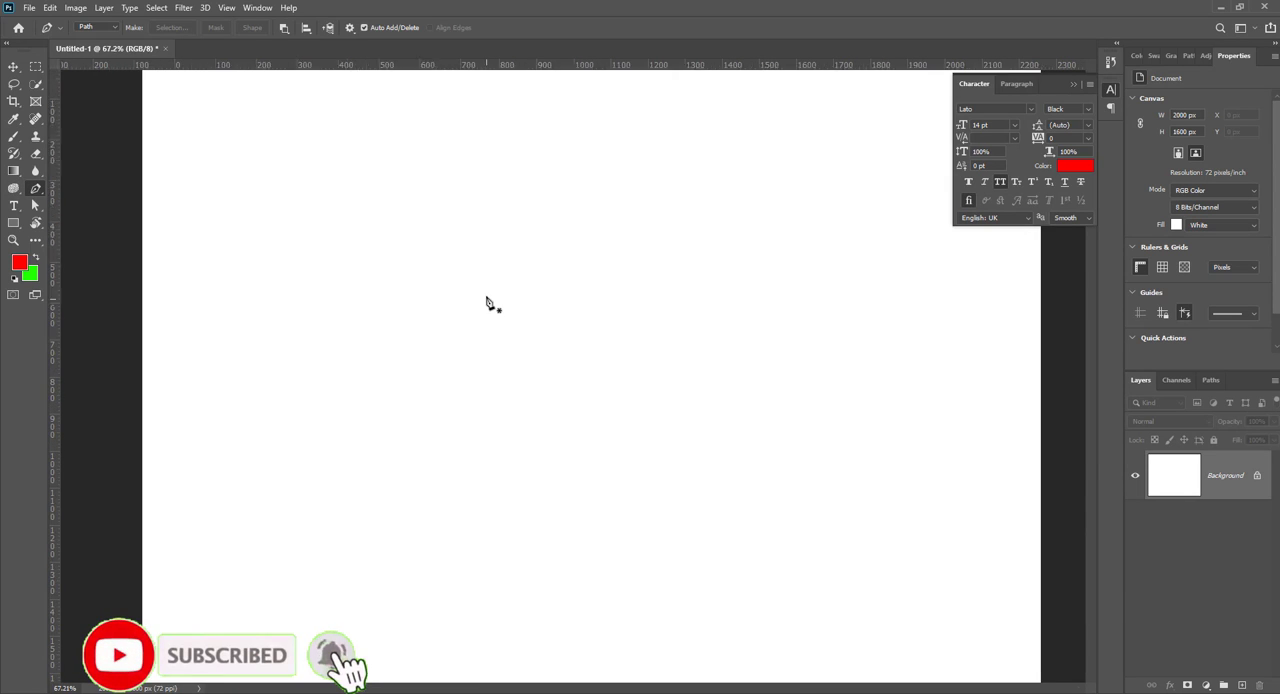
scroll(491, 305, "up", 1)
left_click(391, 213)
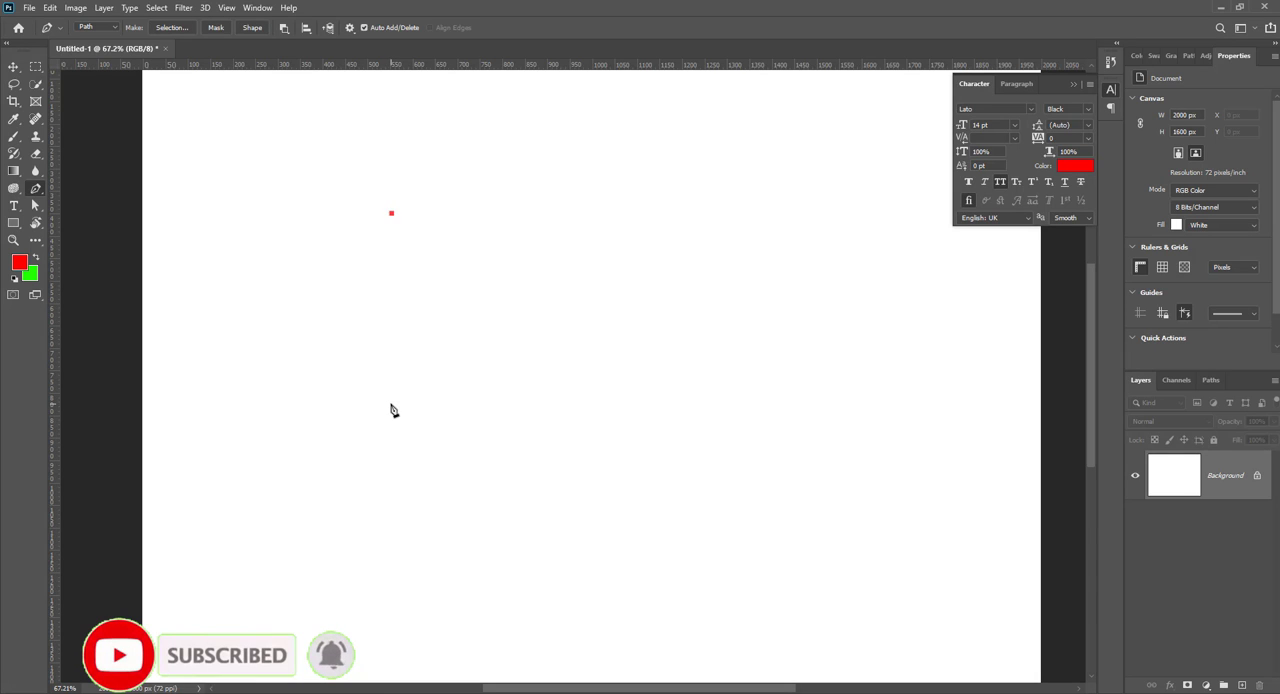
left_click(391, 403)
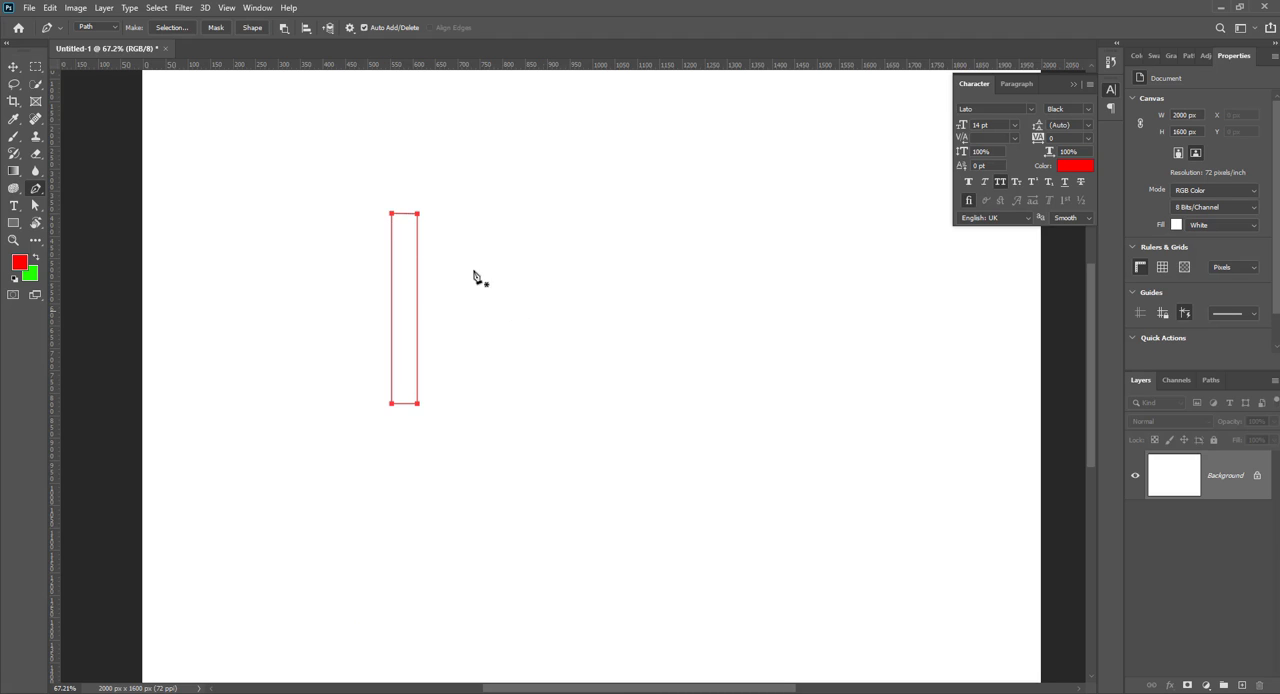
key("Delete")
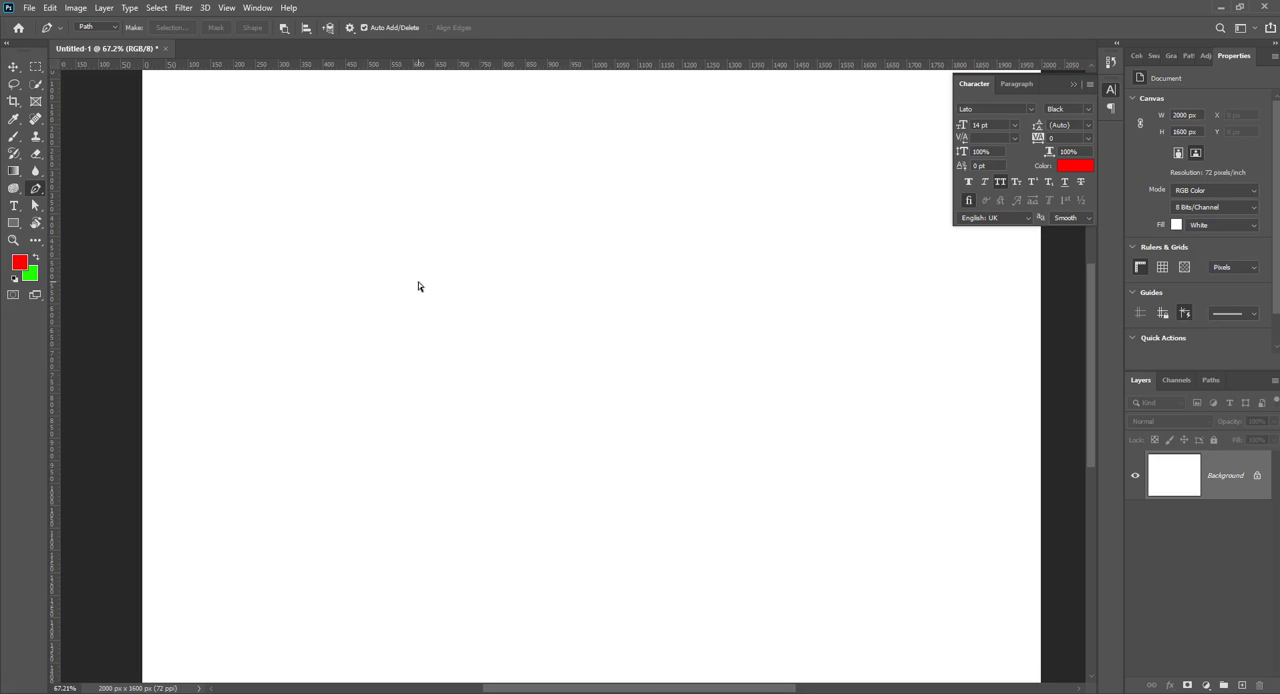
Step: Set the Pen tool to Shape mode and draw a red vertical bar about 78 px wide and 361 px high
left_click(97, 27)
left_click(90, 41)
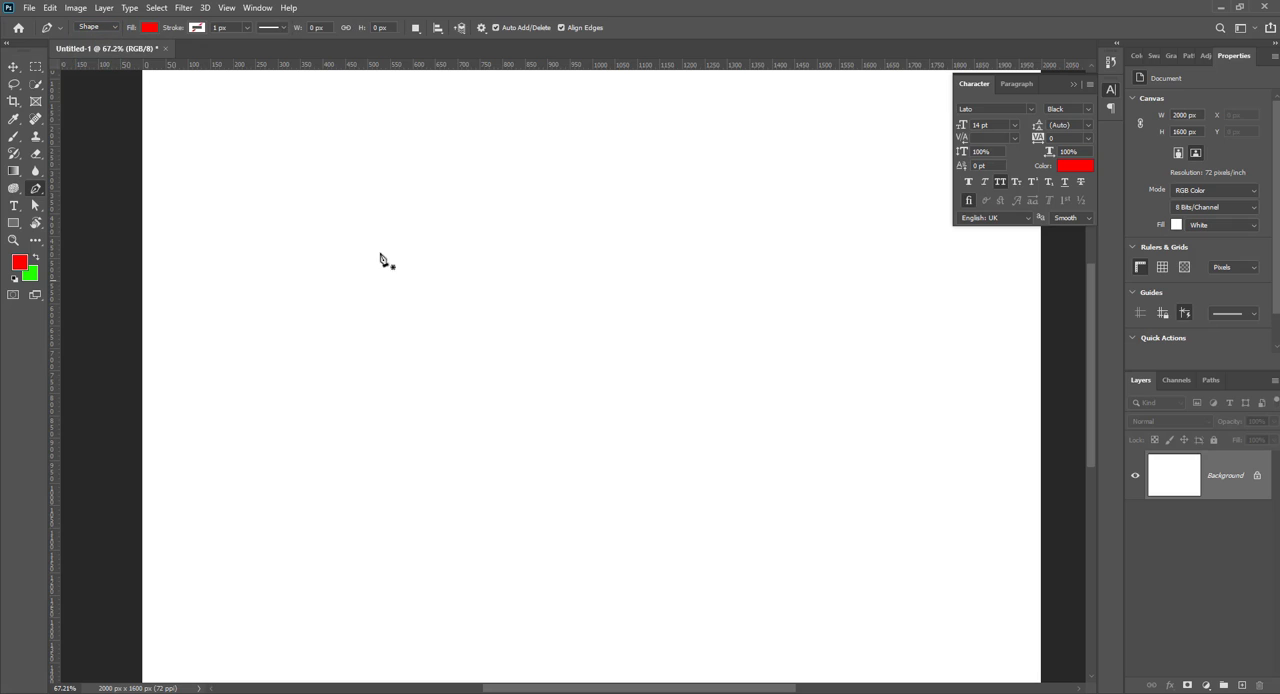
left_click(361, 245)
left_click(358, 406)
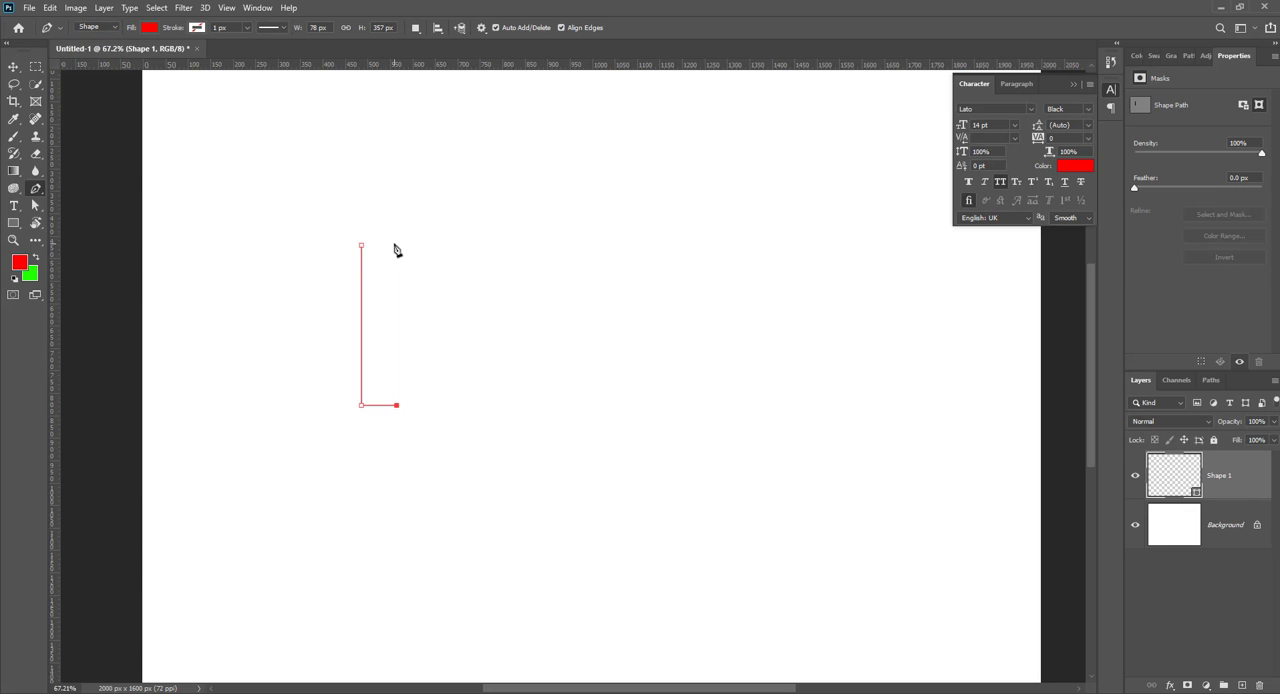
left_click(396, 245)
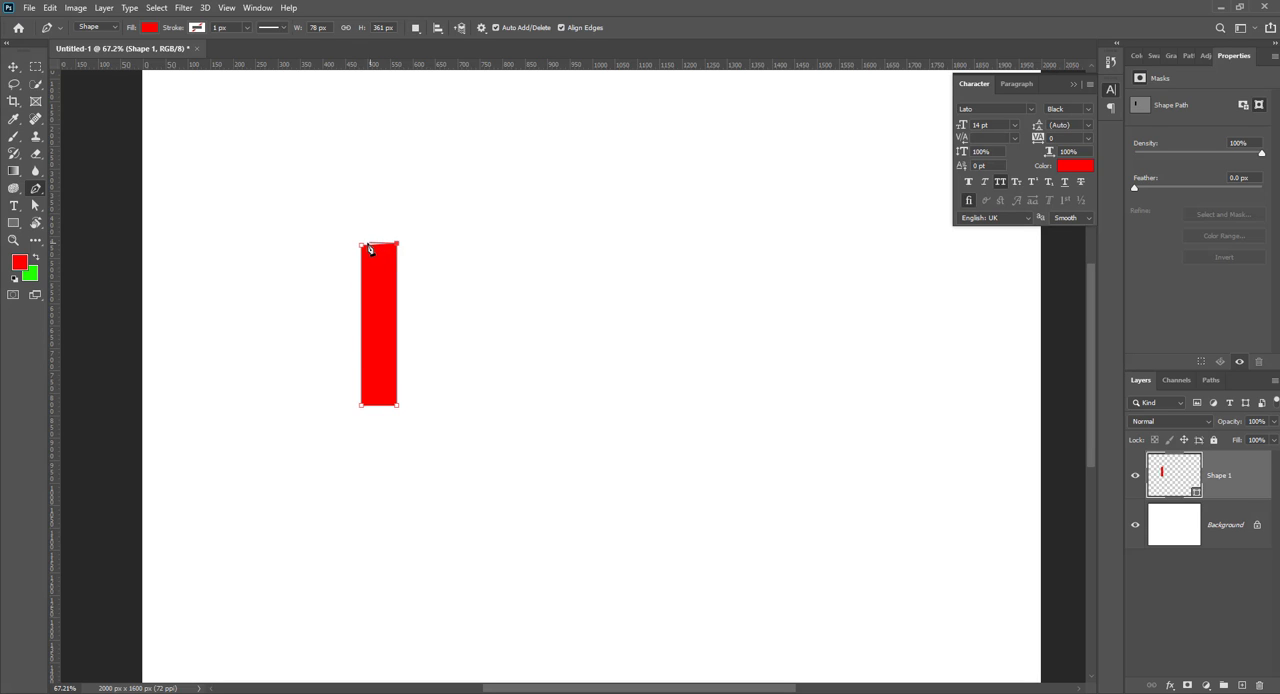
Step: Level the bar's slanted top edge by lowering its higher corner anchor with the Direct Selection tool
scroll(423, 258, "up", 3)
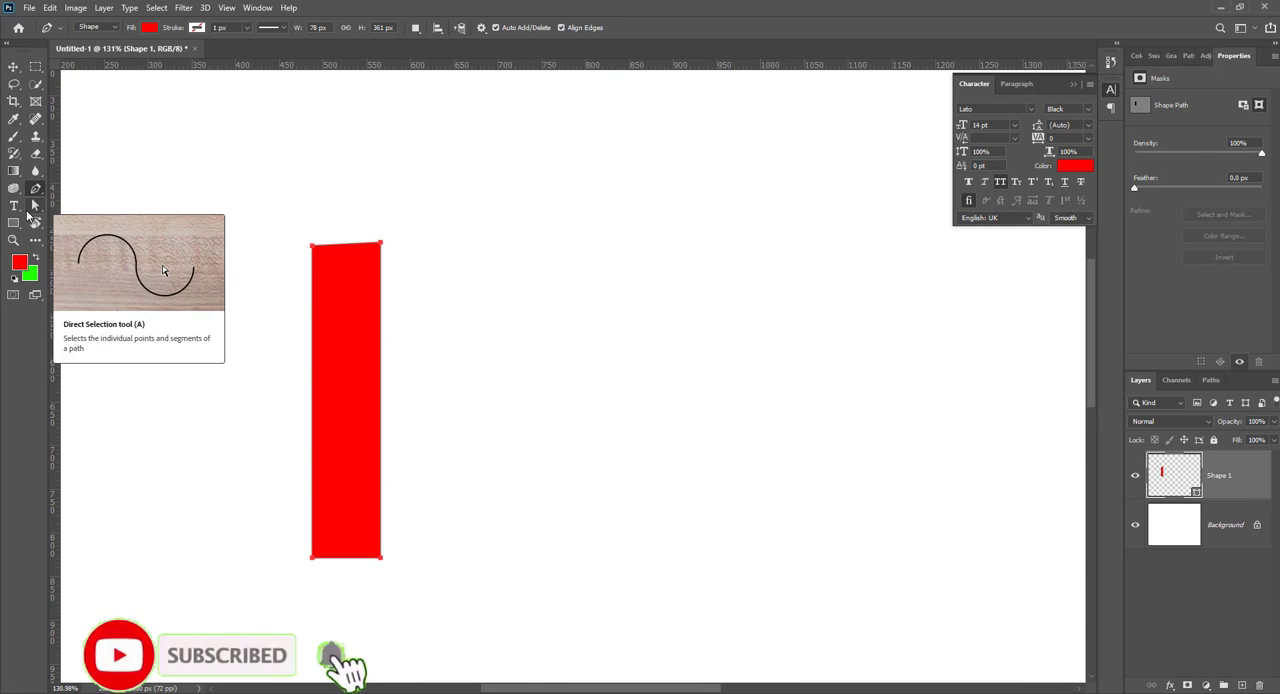
left_click_drag(35, 206, 97, 220)
left_click(97, 220)
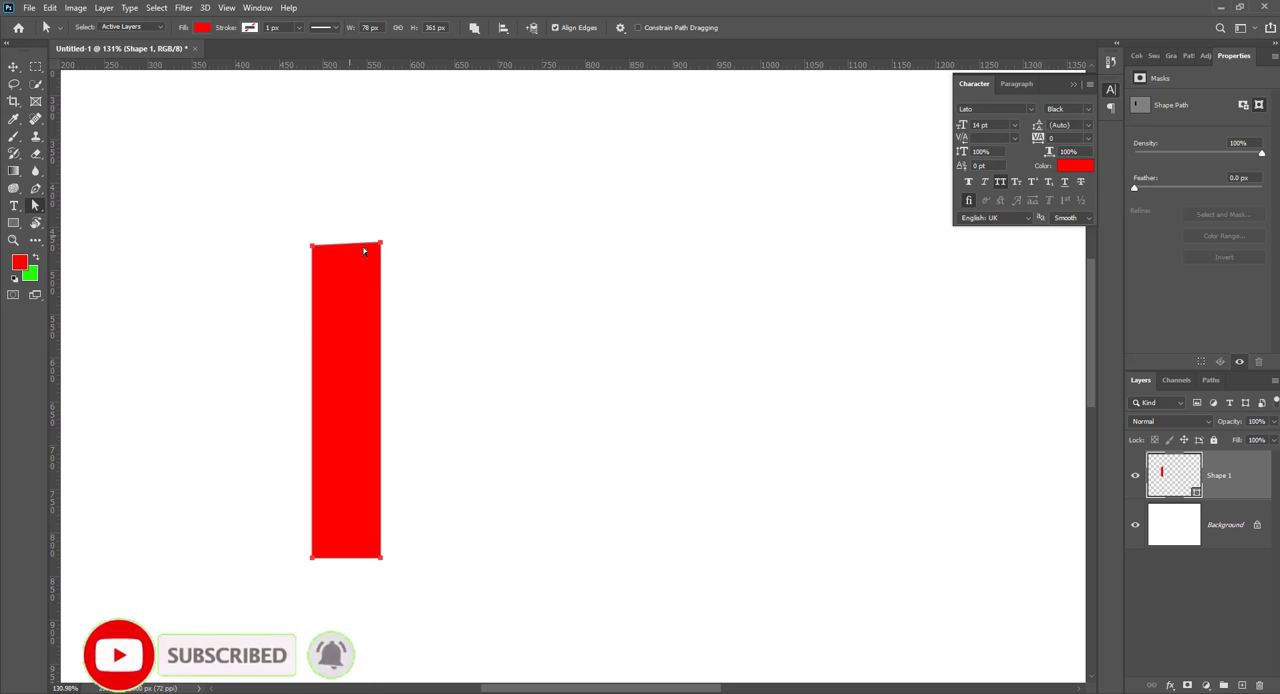
left_click_drag(380, 253, 381, 256)
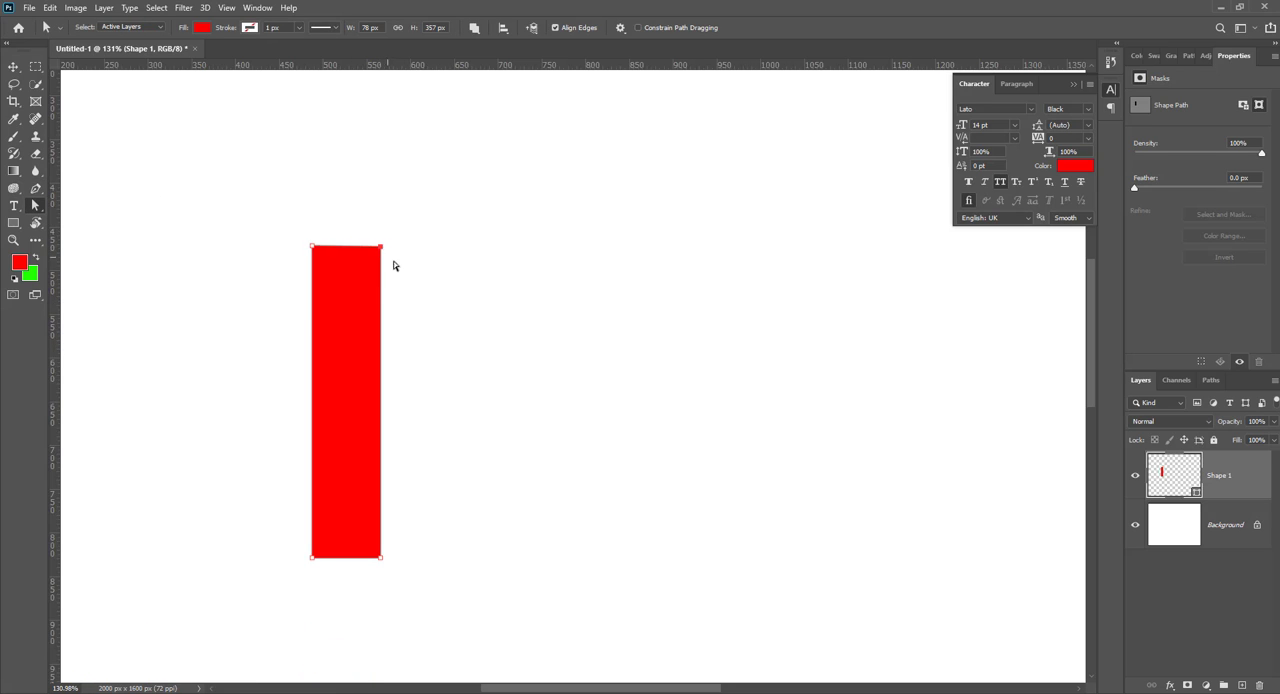
Step: Duplicate the red bar beside the original and bridge the two with a horizontal red rectangle, forming a letter H
left_click(10, 68)
left_click_drag(363, 335, 451, 358)
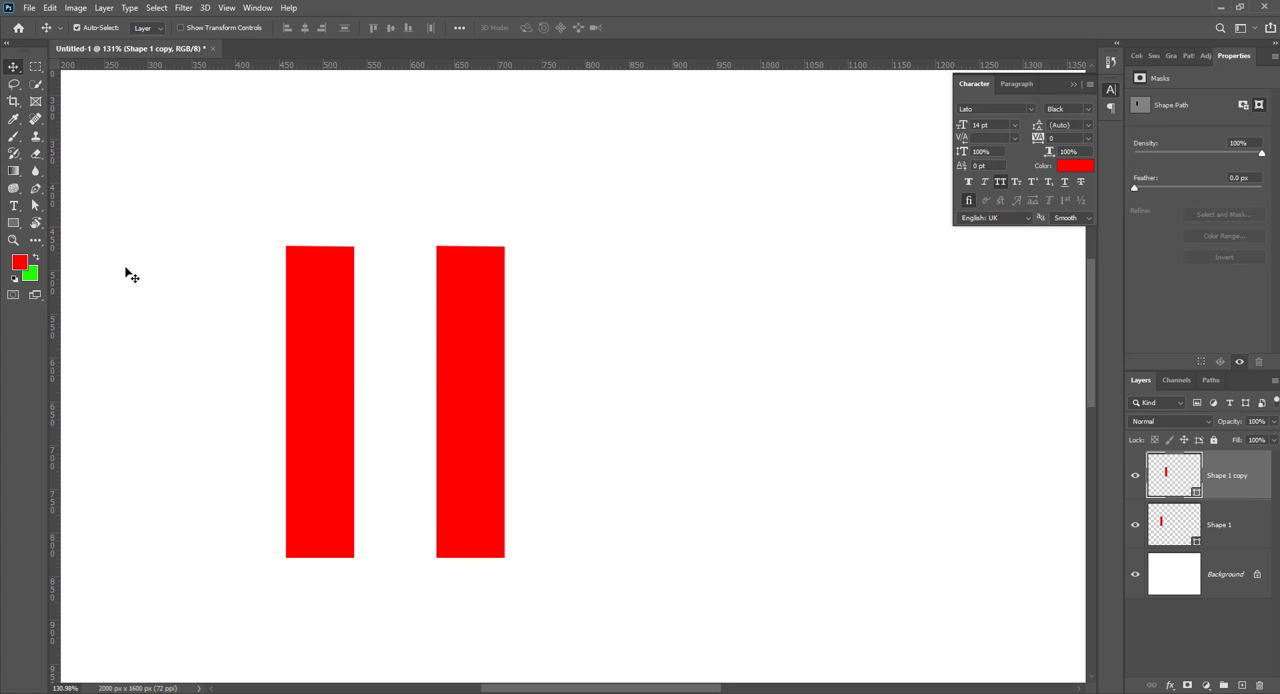
left_click(34, 190)
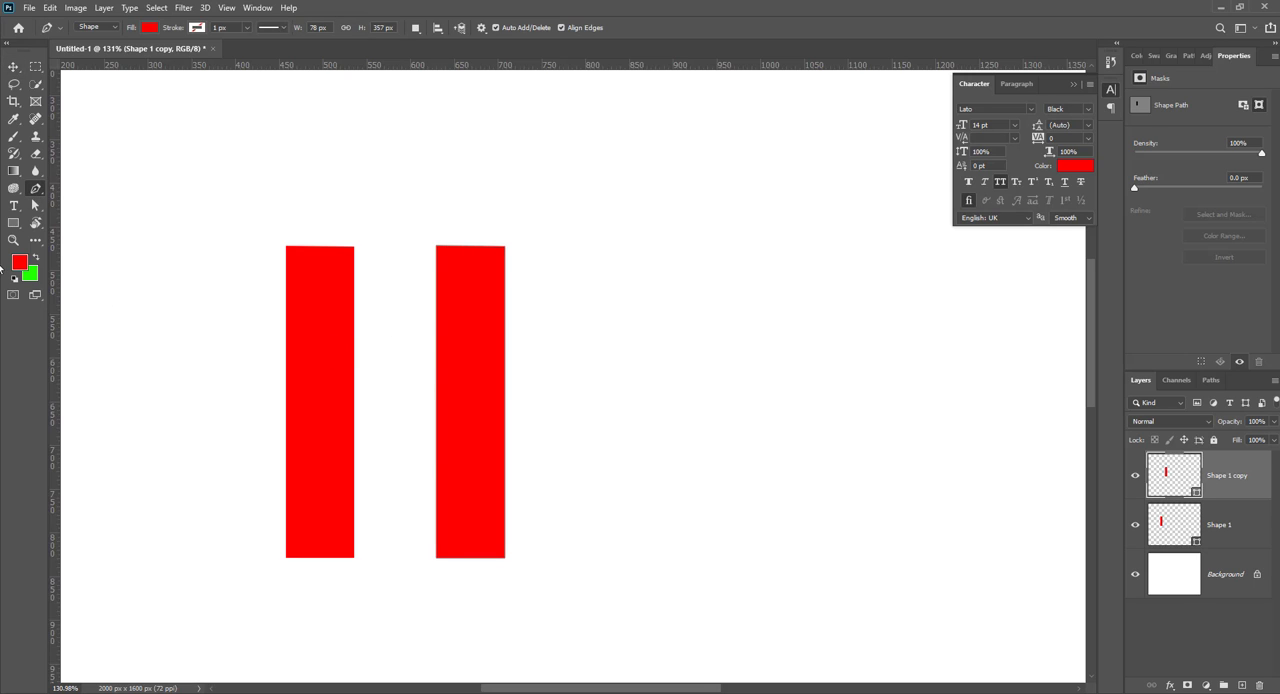
left_click_drag(332, 354, 467, 416)
key("v")
left_click(578, 405)
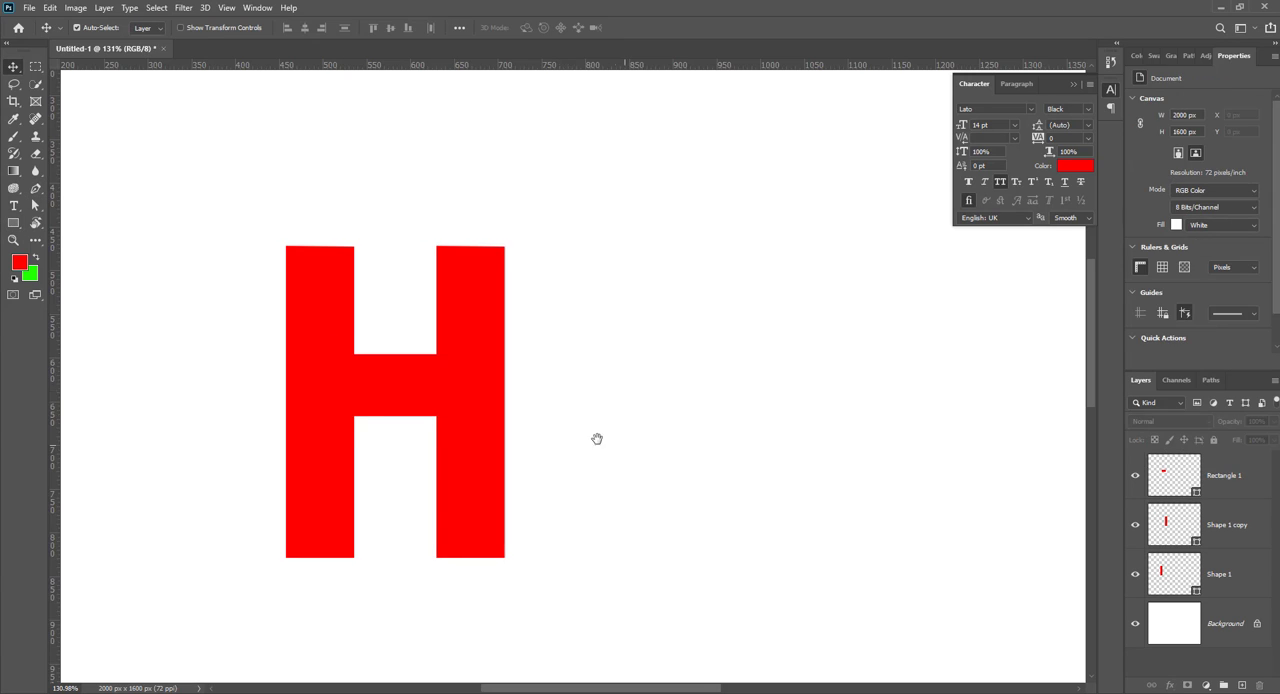
Step: Start a red Pen shape beside the H, drawing a C-shaped inner curve that sweeps up into a wavy tail
left_click_drag(597, 440, 523, 426)
left_click_drag(352, 379, 368, 387)
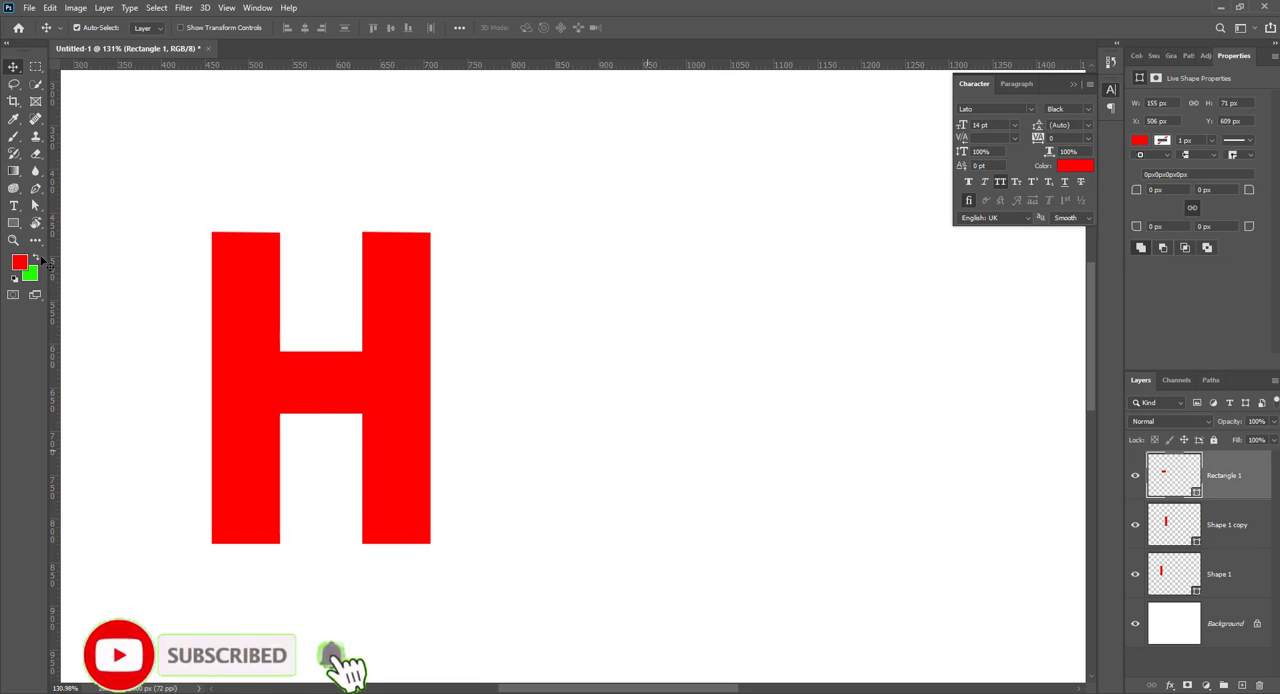
left_click(648, 453)
left_click(34, 190)
left_click_drag(659, 317, 583, 323)
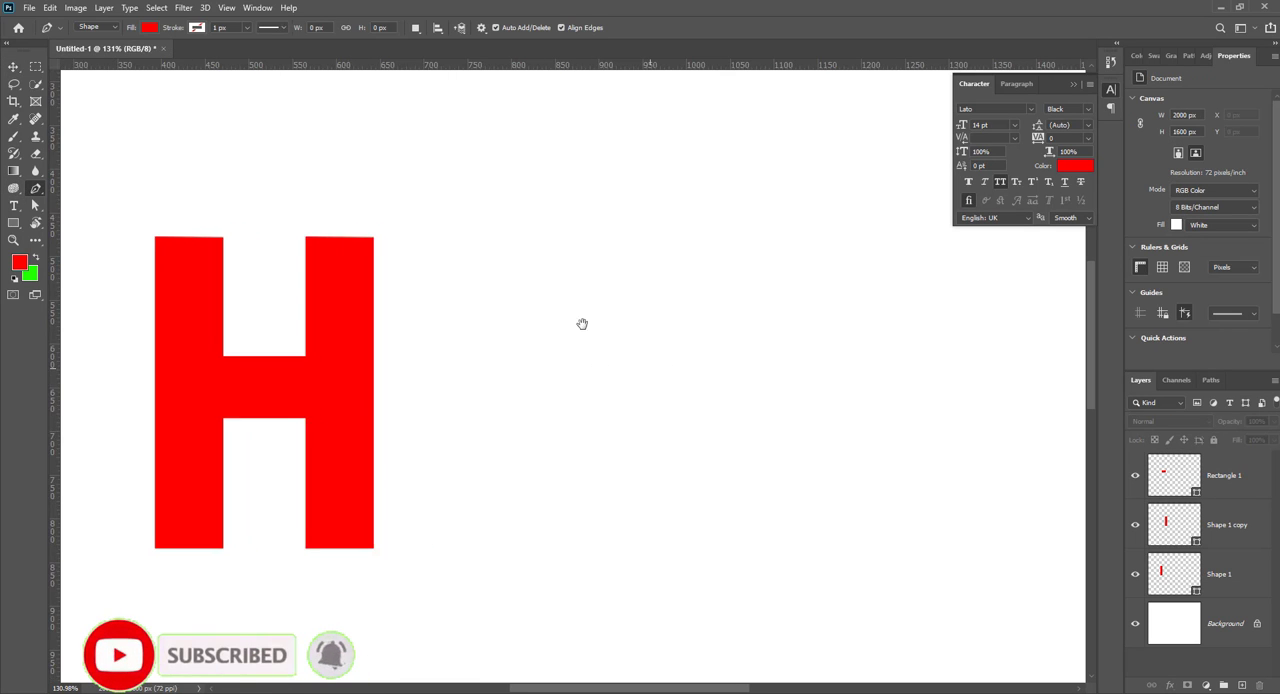
left_click(578, 256)
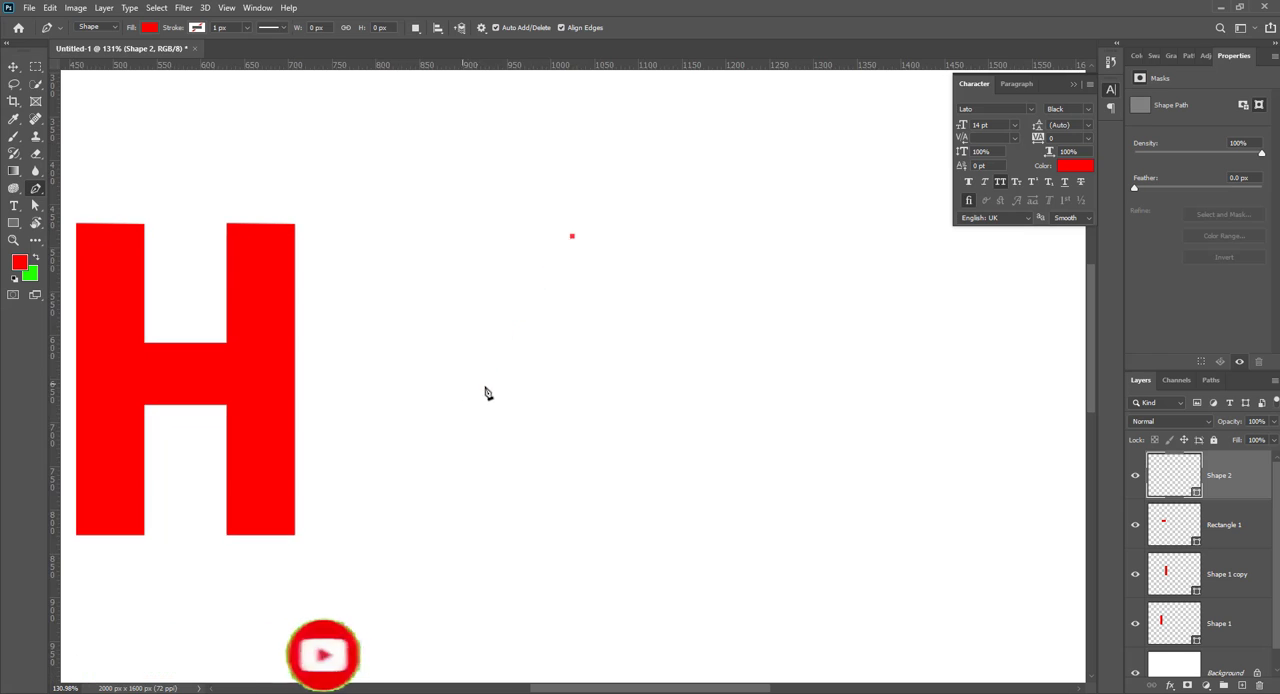
left_click_drag(495, 388, 613, 473)
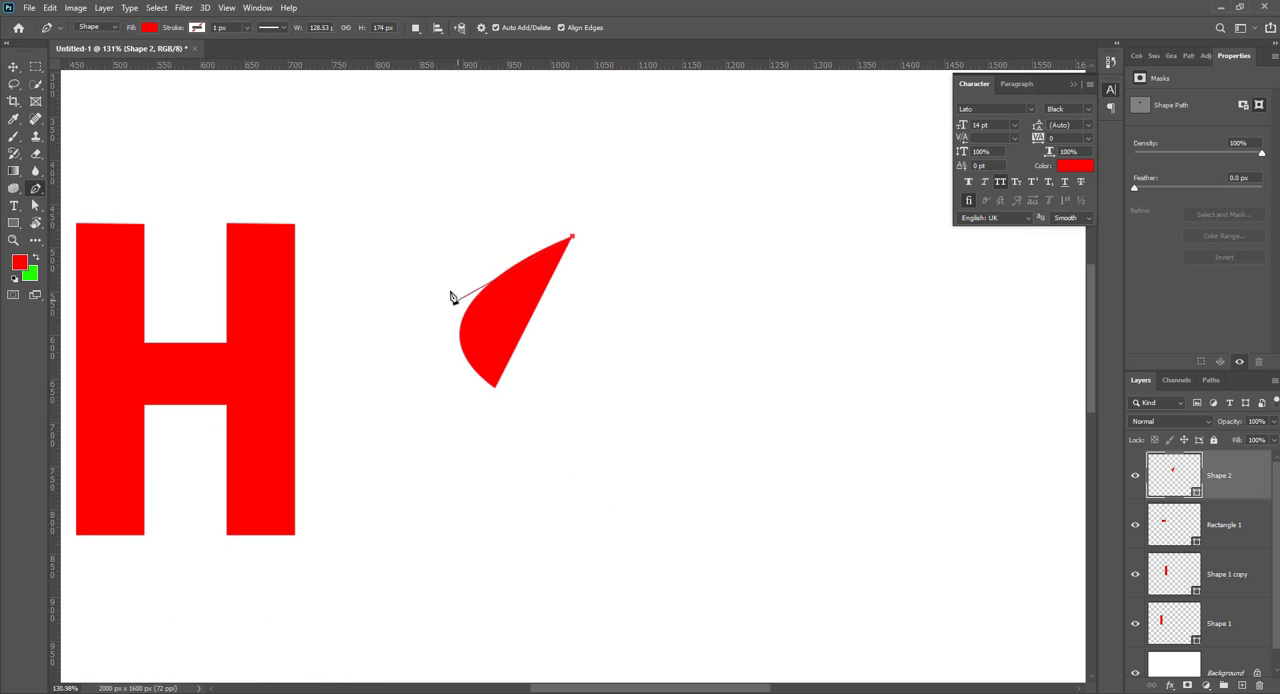
key("ctrl+z")
left_click_drag(437, 292, 427, 369)
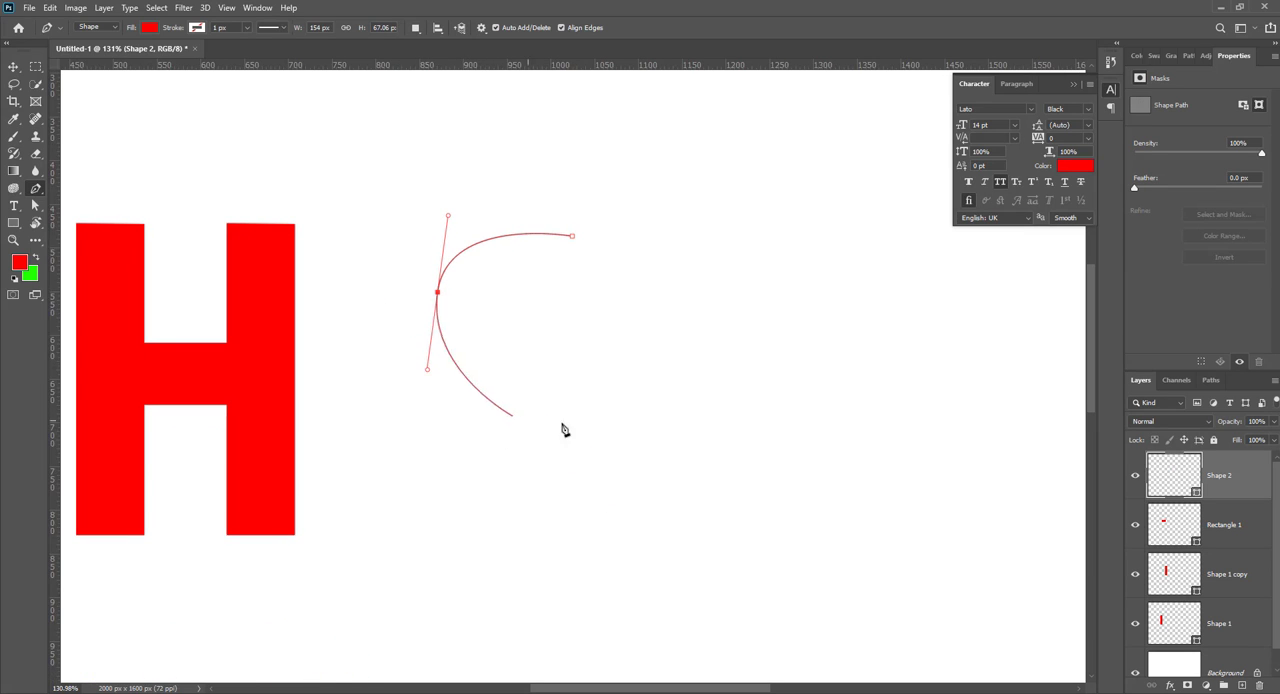
left_click_drag(621, 368, 692, 251)
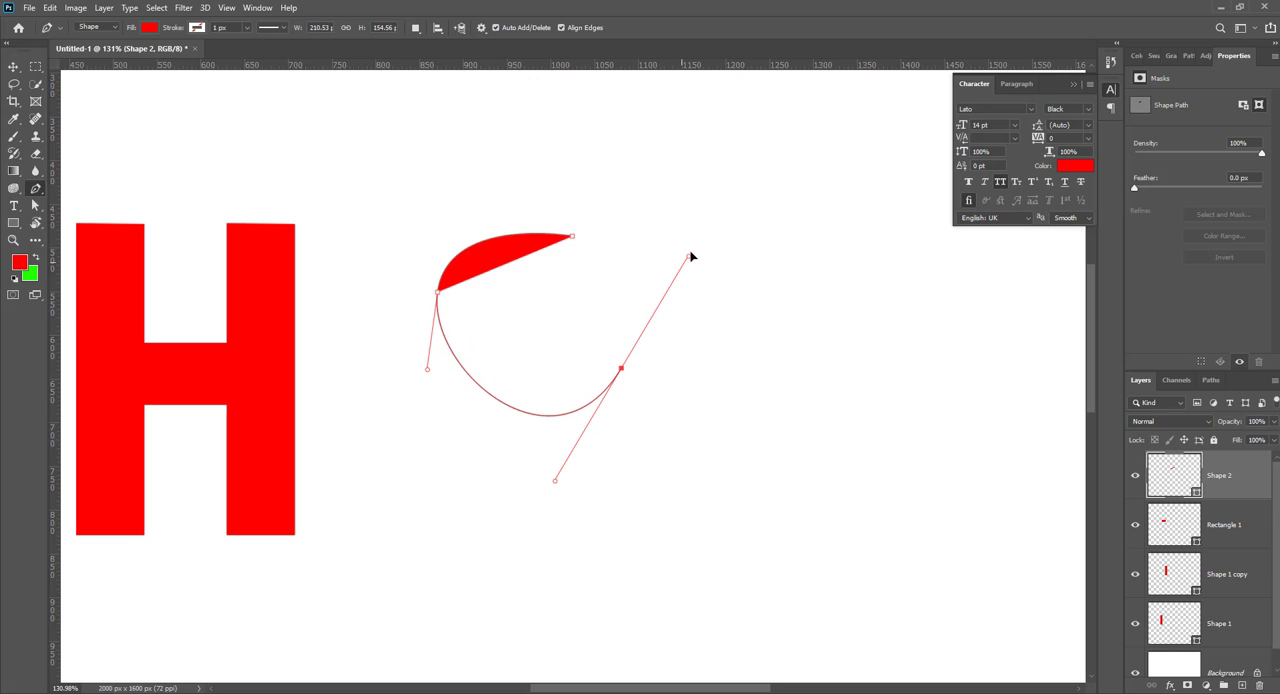
left_click_drag(792, 345, 845, 316)
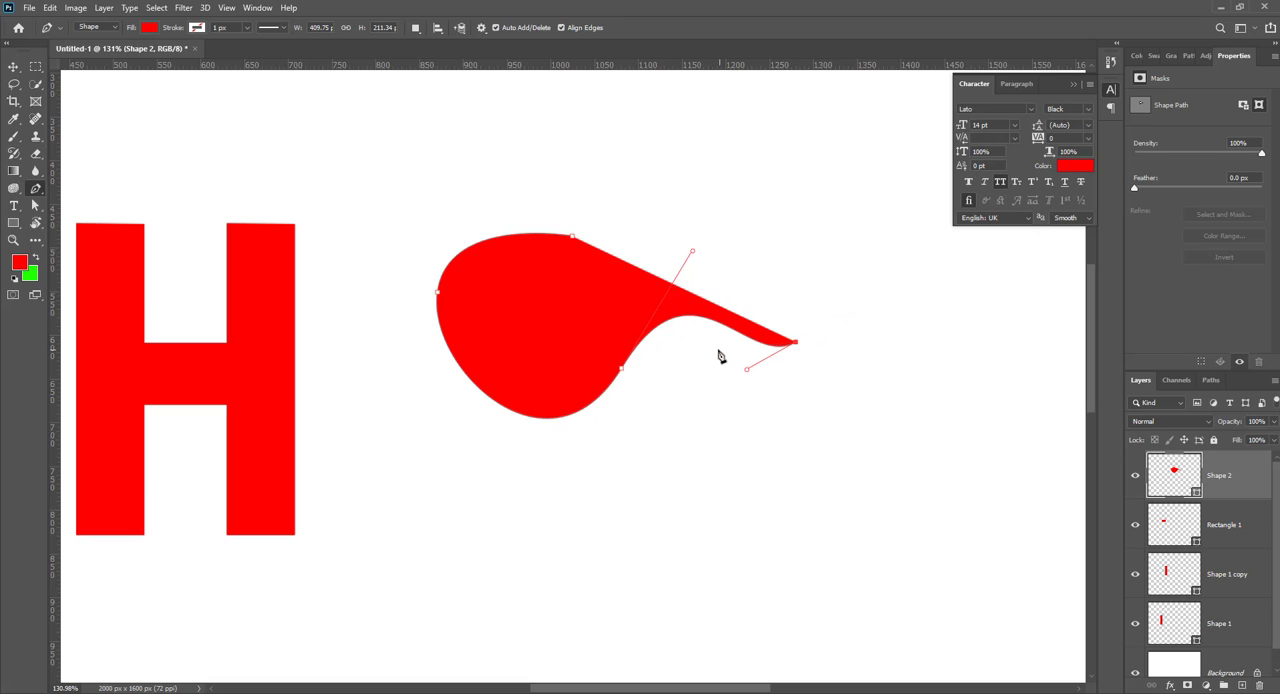
Step: Draw the curve's outer edge back around to the starting anchor, closing a tapered stroke about 469 px wide and 284 px high
left_click_drag(707, 347, 624, 325)
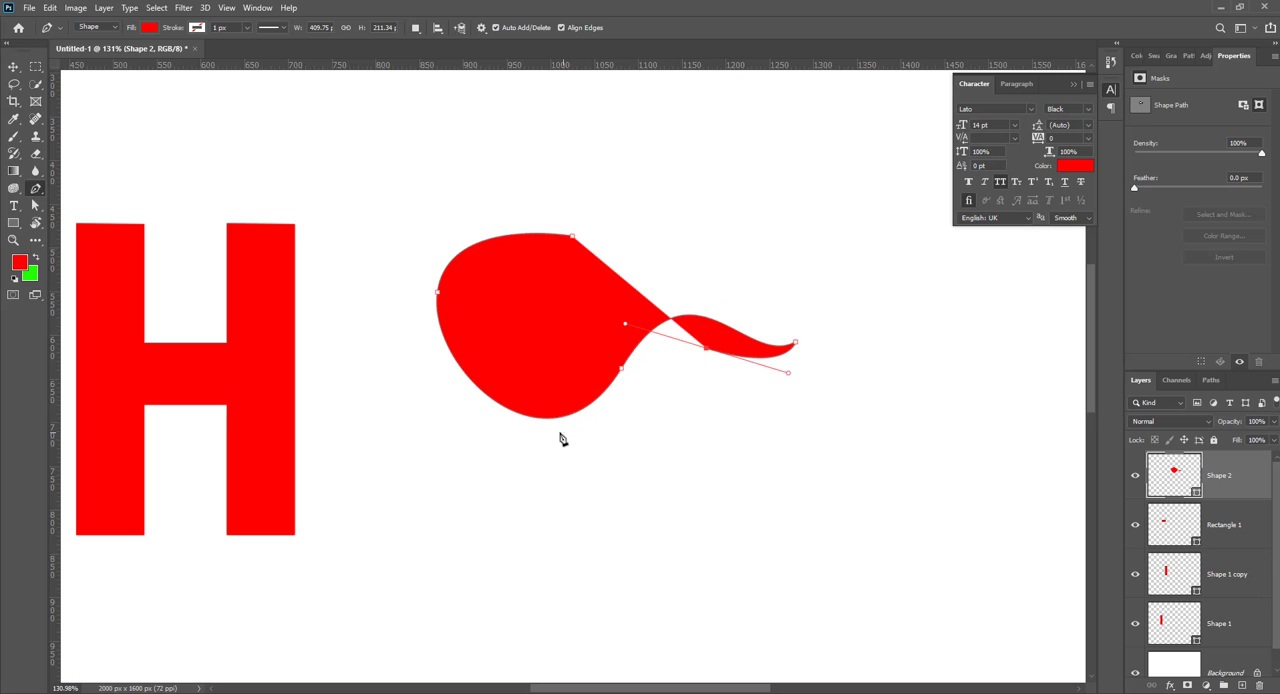
left_click_drag(555, 432, 422, 424)
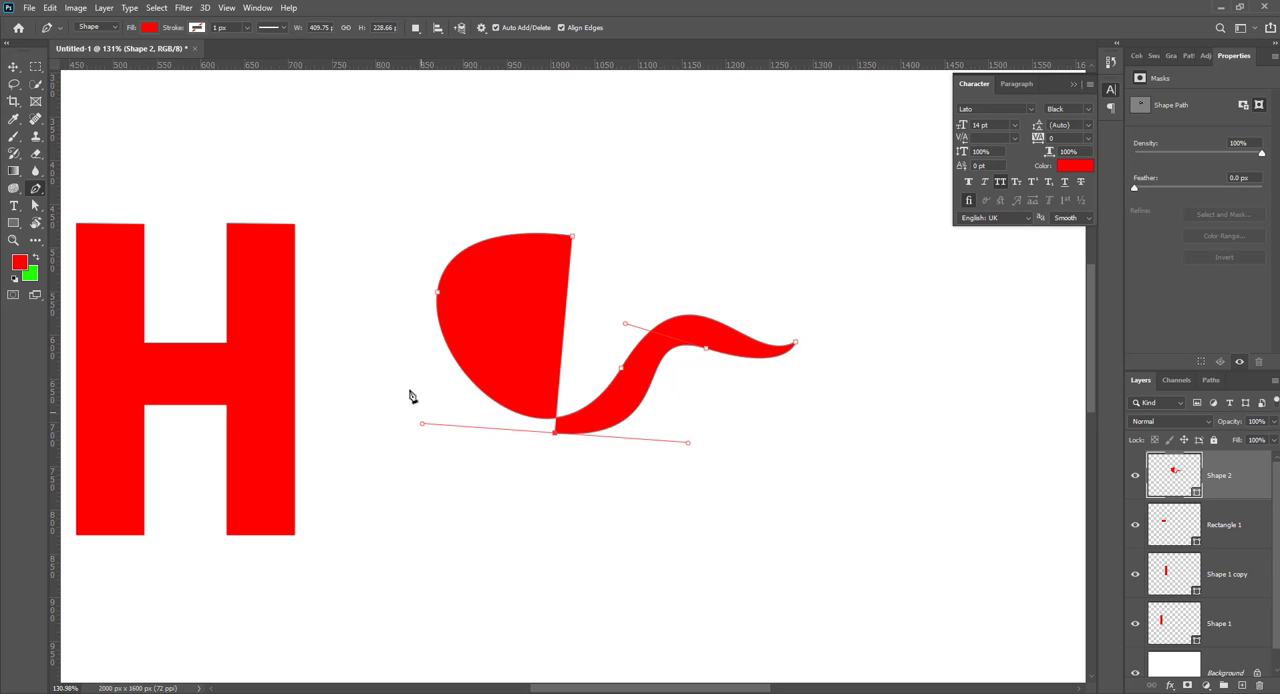
left_click_drag(422, 274, 567, 146)
key("ctrl+z")
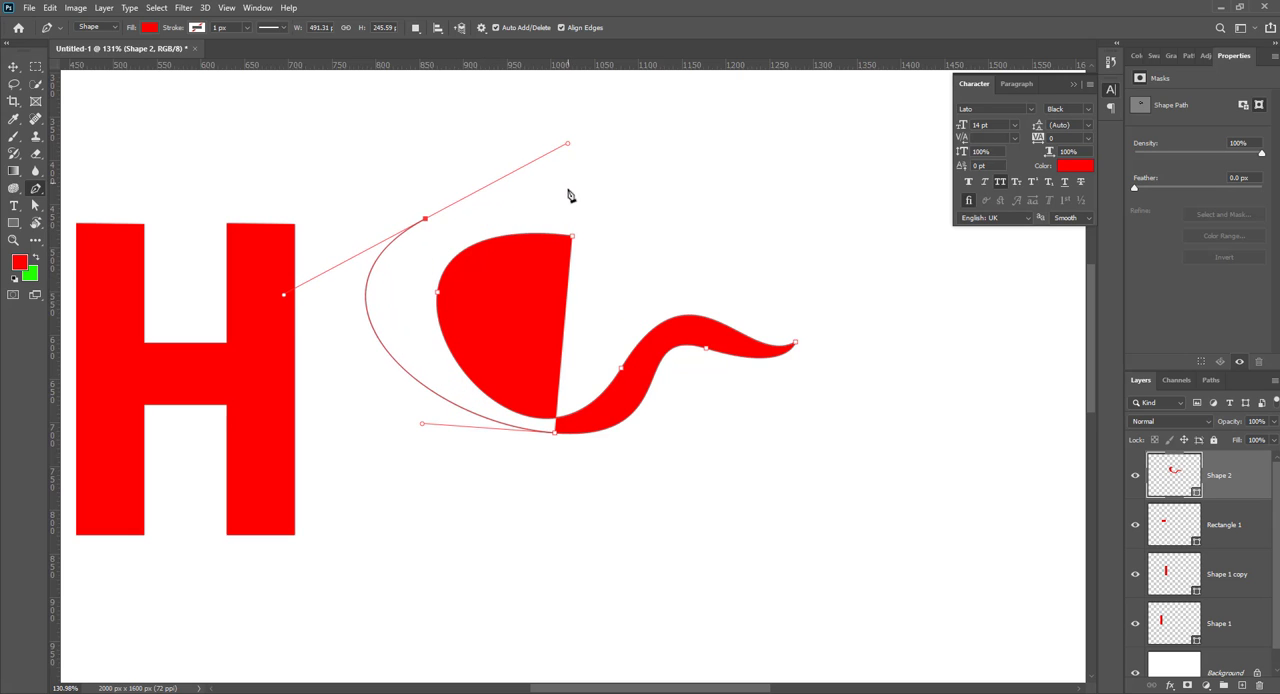
key("ctrl+z")
left_click_drag(385, 304, 387, 233)
left_click_drag(501, 185, 566, 182)
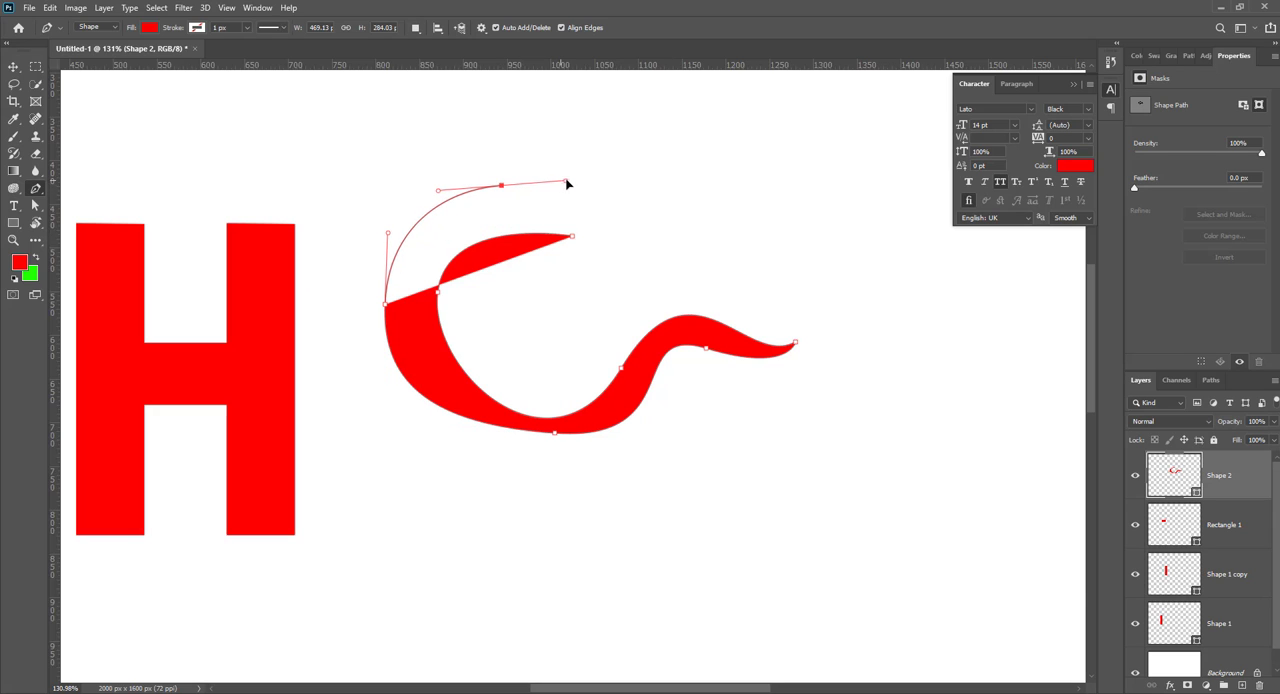
left_click(574, 238)
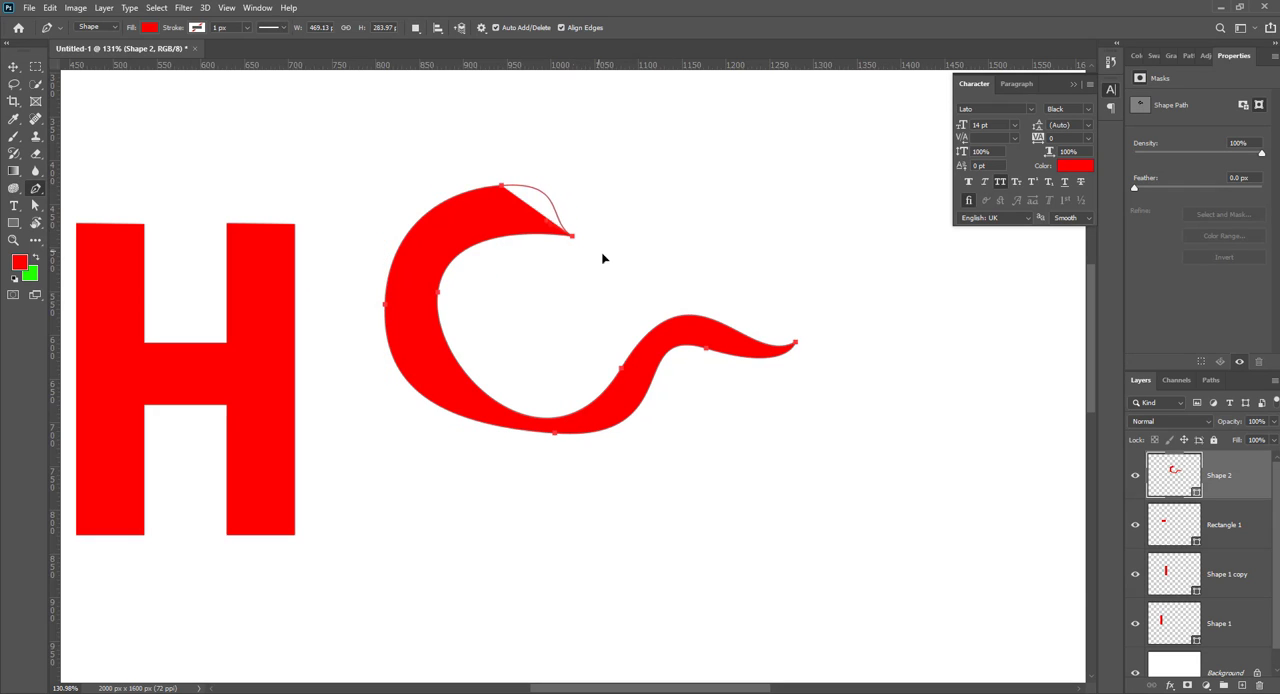
left_click_drag(616, 271, 617, 273)
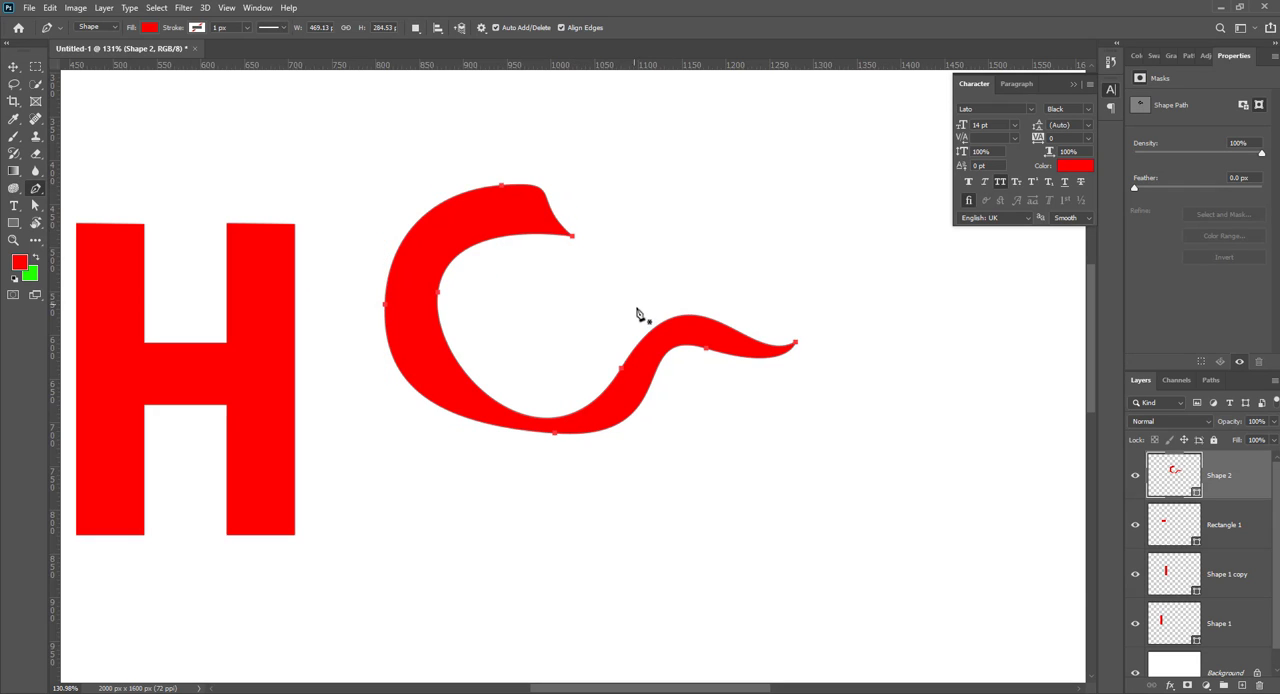
Step: Move the curved stroke closer to the H, duplicate it, and rotate the copy 165° above the original to form a mirrored S
left_click(15, 68)
left_click(549, 379)
left_click_drag(613, 384, 661, 360)
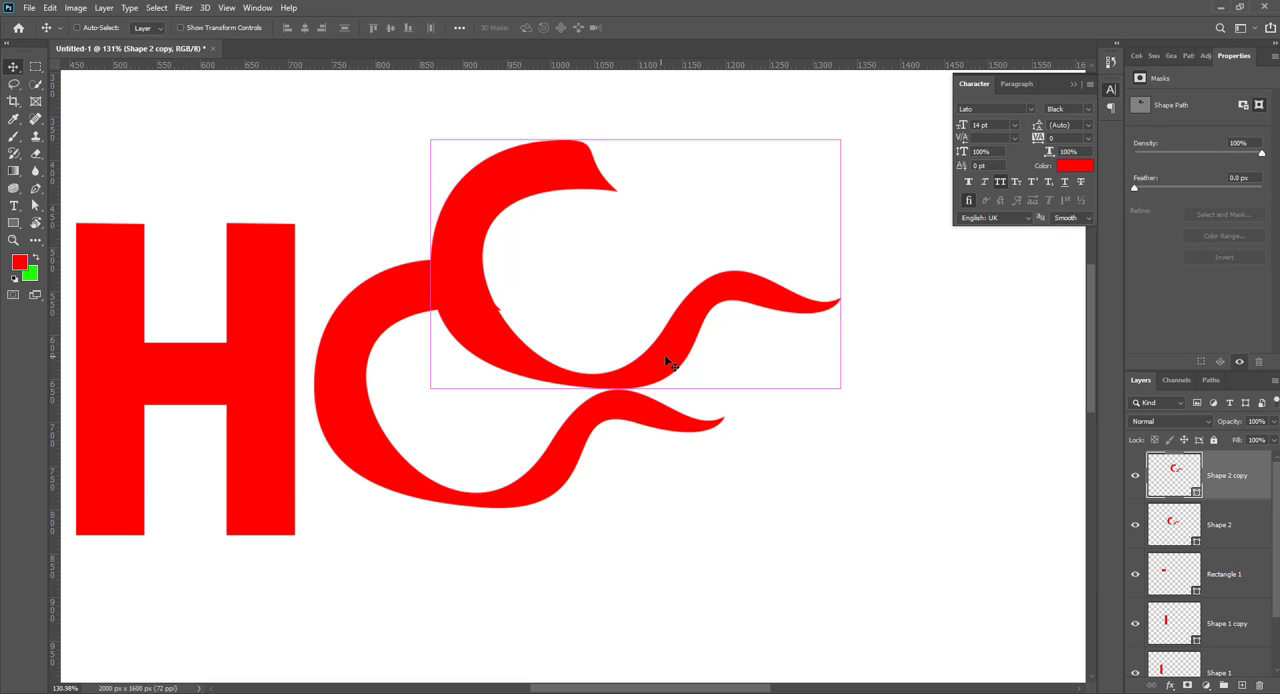
key("ctrl+t")
left_click_drag(867, 172, 374, 488)
left_click_drag(765, 314, 546, 226)
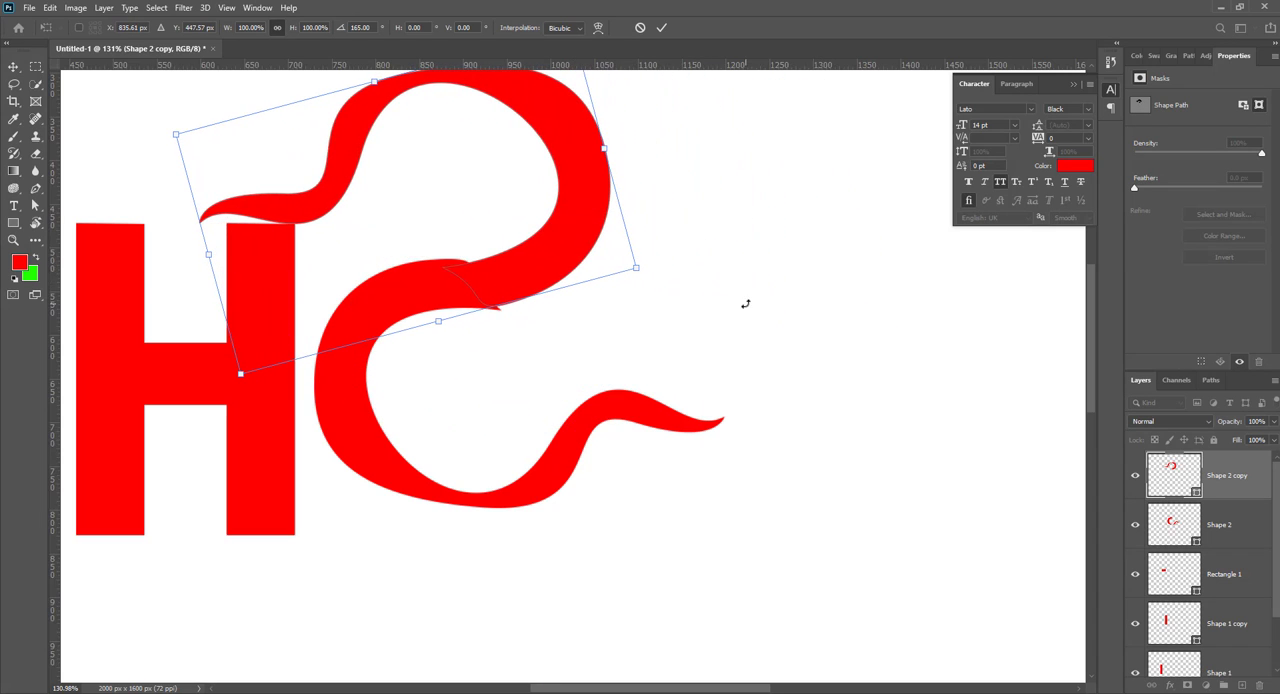
left_click(660, 28)
Step: Rotate the upper curved stroke a further 11.44° and align its thick end with the lower stroke for a smooth join
scroll(667, 239, "down", 3)
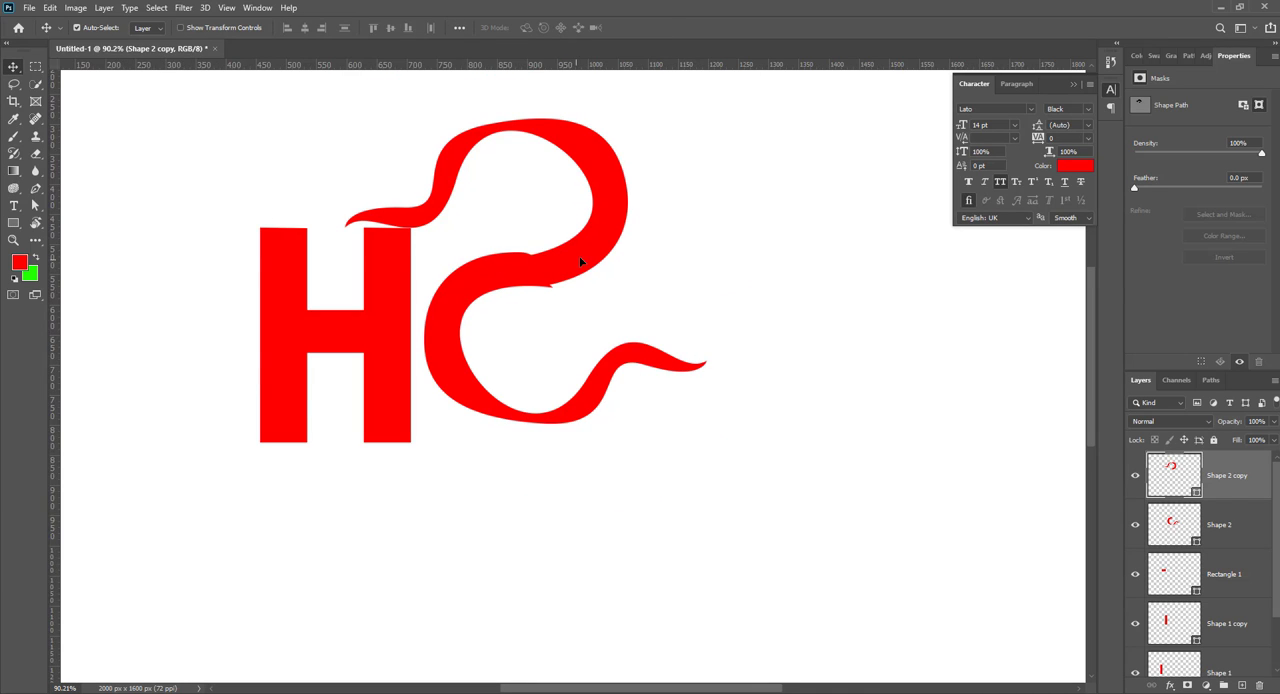
mouse_move(580, 262)
left_mouse_down()
mouse_move(621, 227)
mouse_move(591, 263)
mouse_move(651, 340)
left_mouse_up()
key("ctrl+t")
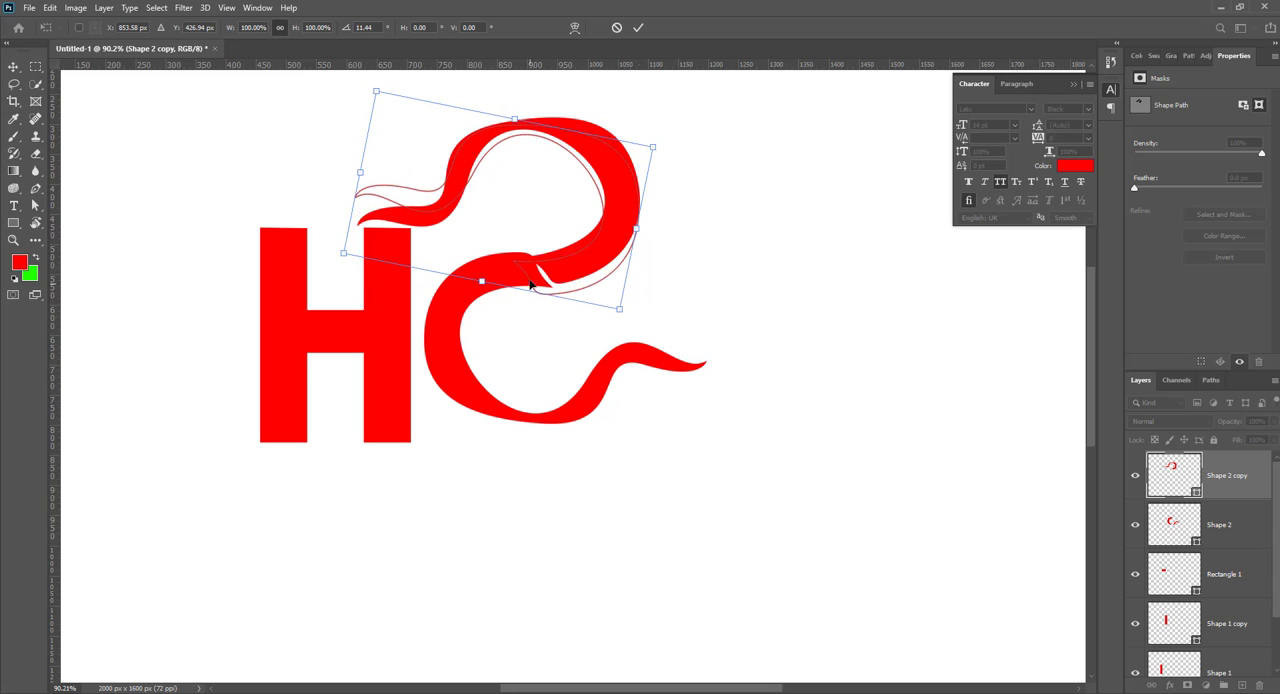
mouse_move(543, 278)
left_mouse_down()
mouse_move(523, 266)
mouse_move(539, 263)
left_mouse_up()
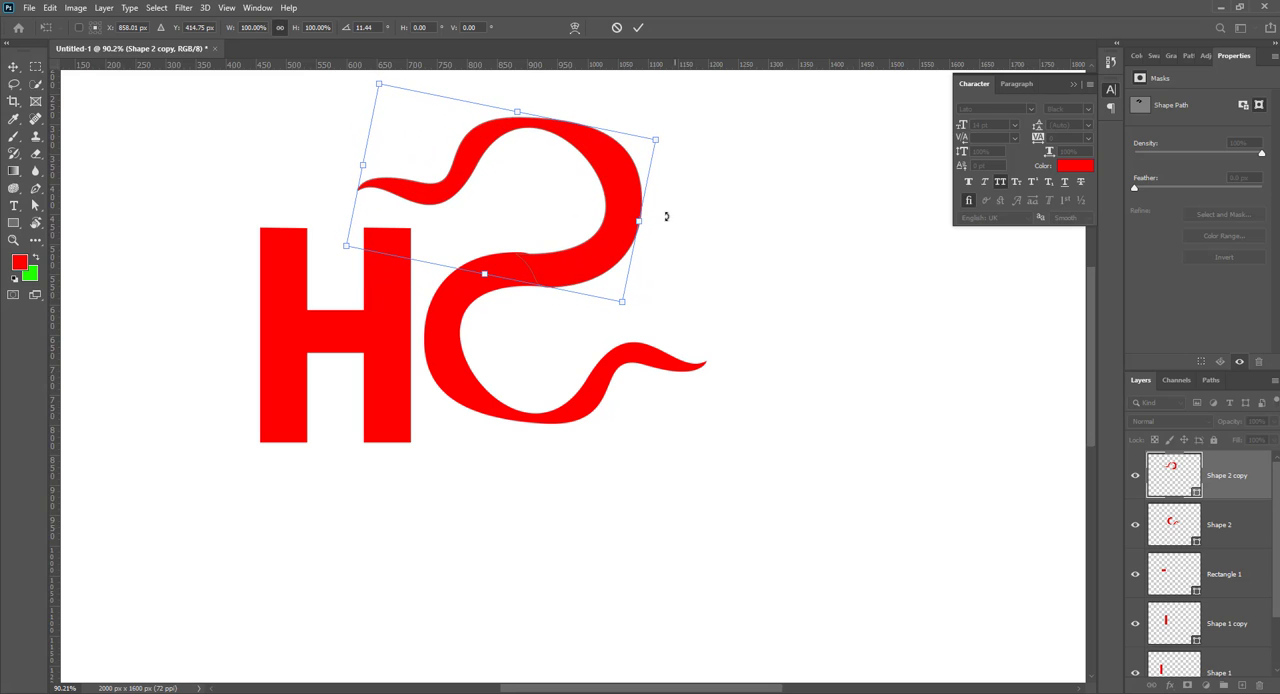
left_click(636, 29)
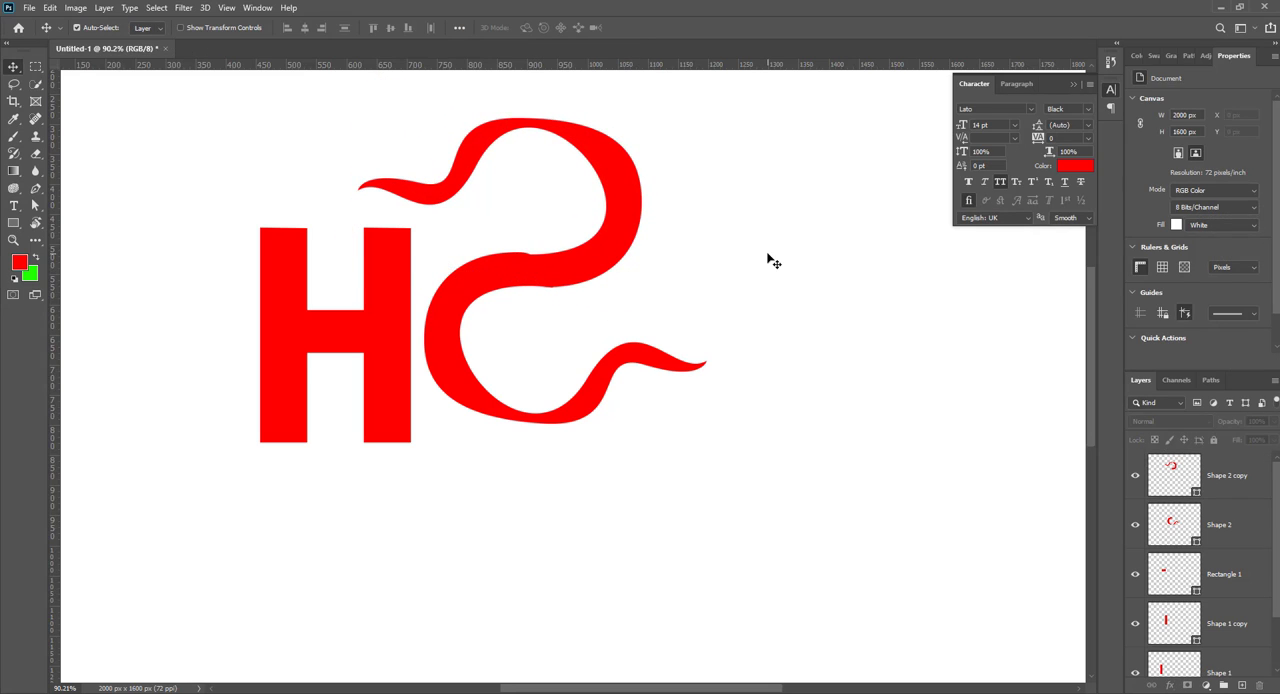
Step: Flip both curved strokes horizontally together and position the resulting letter S beside the H
scroll(742, 379, "down", 4)
left_click_drag(730, 449, 598, 215)
left_click_drag(646, 275, 708, 318)
key("ctrl+t")
right_click(678, 298)
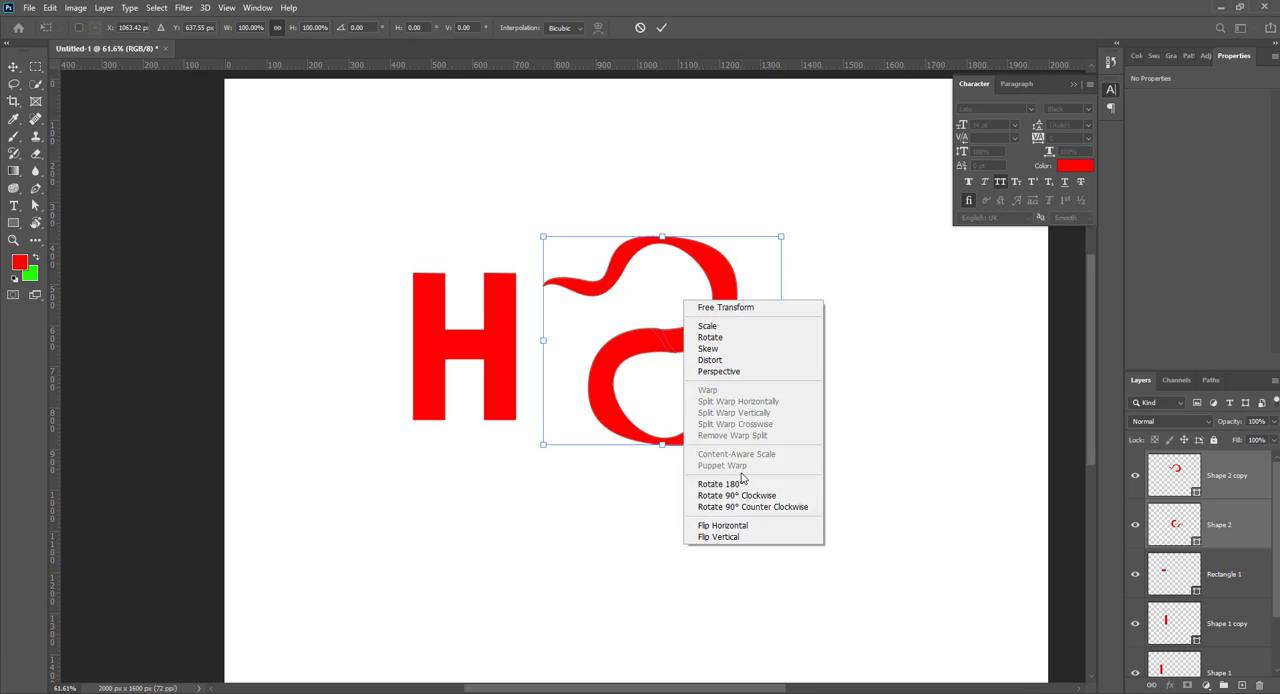
left_click(738, 527)
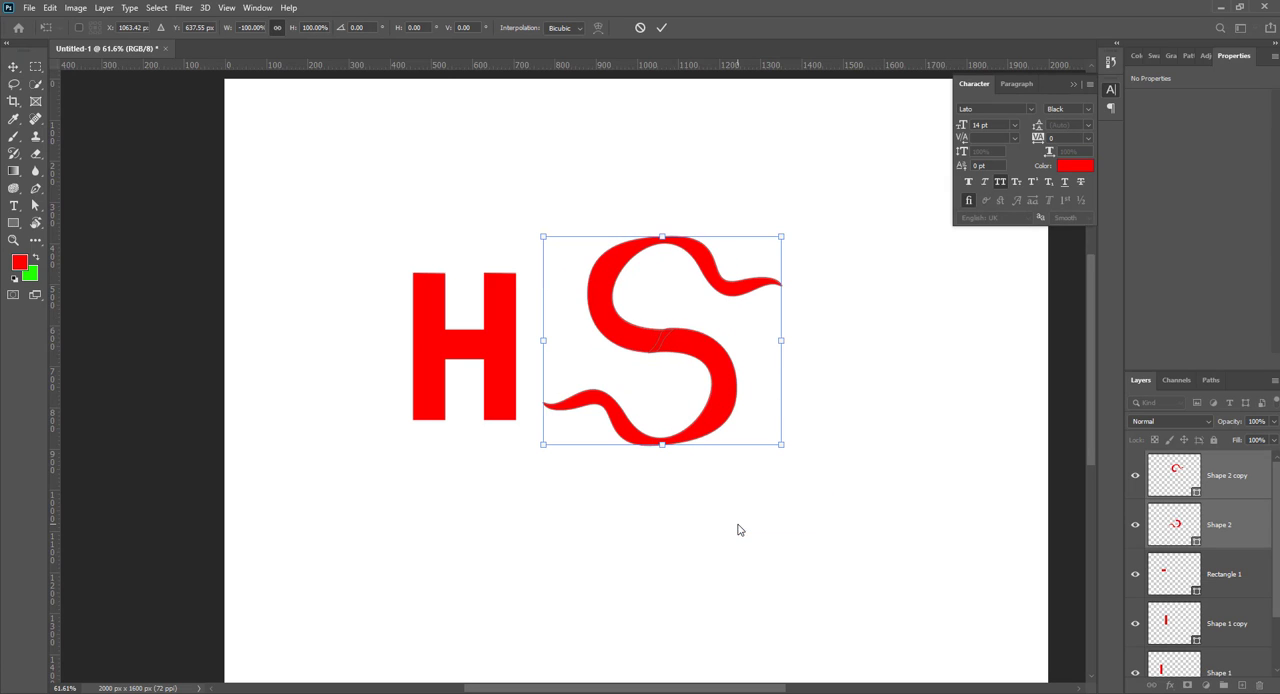
left_click(661, 28)
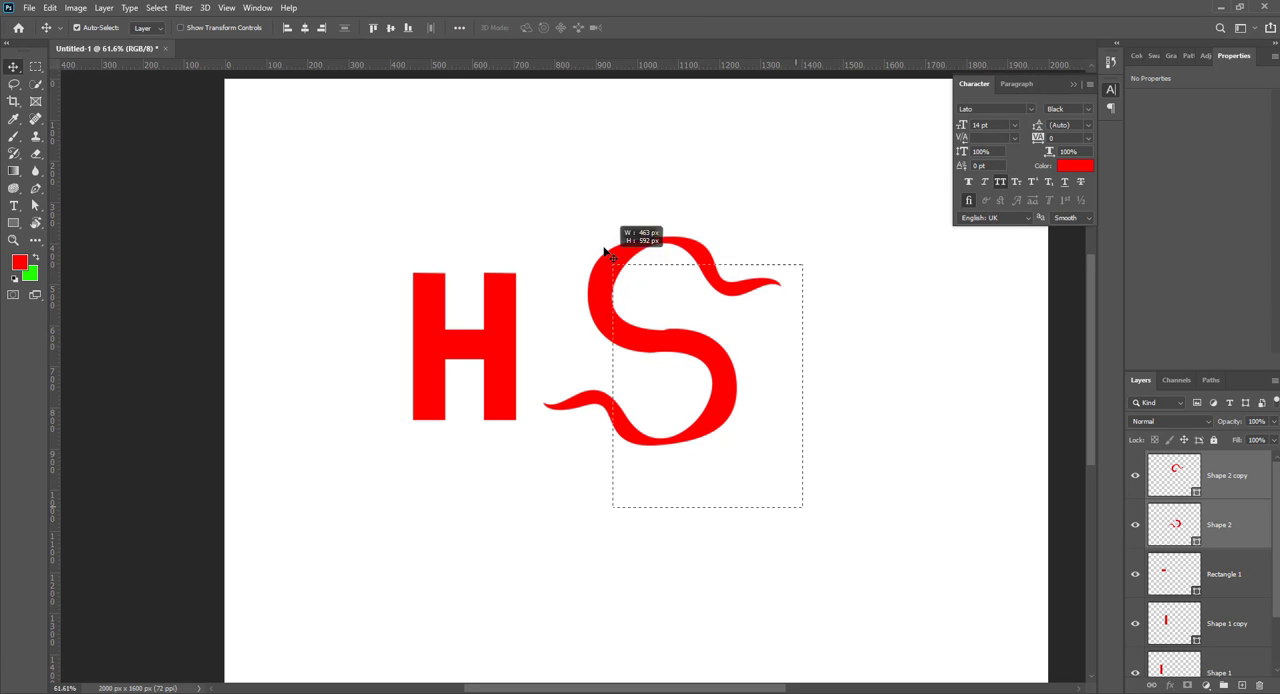
left_click_drag(602, 311, 587, 277)
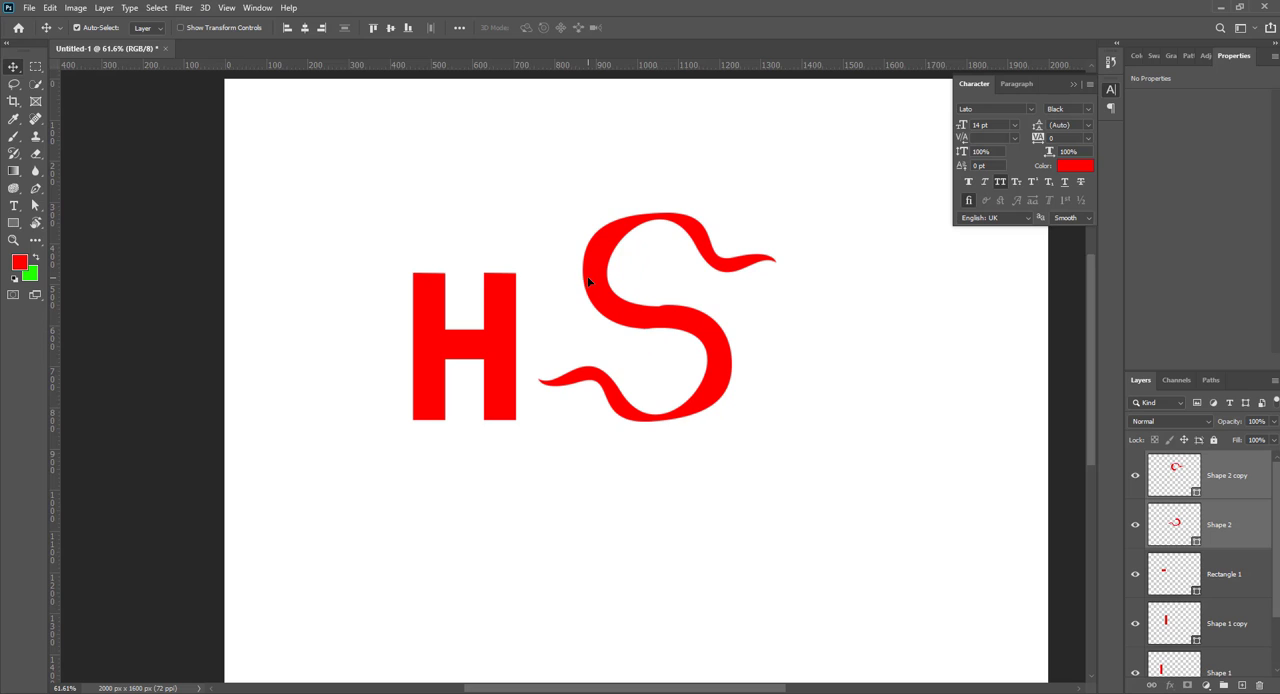
Step: Start a new red Pen shape below the S, drawing its wavy lower edge about 408 px wide from right to left
left_click(35, 190)
scroll(530, 368, "down", 3)
scroll(560, 366, "up", 2)
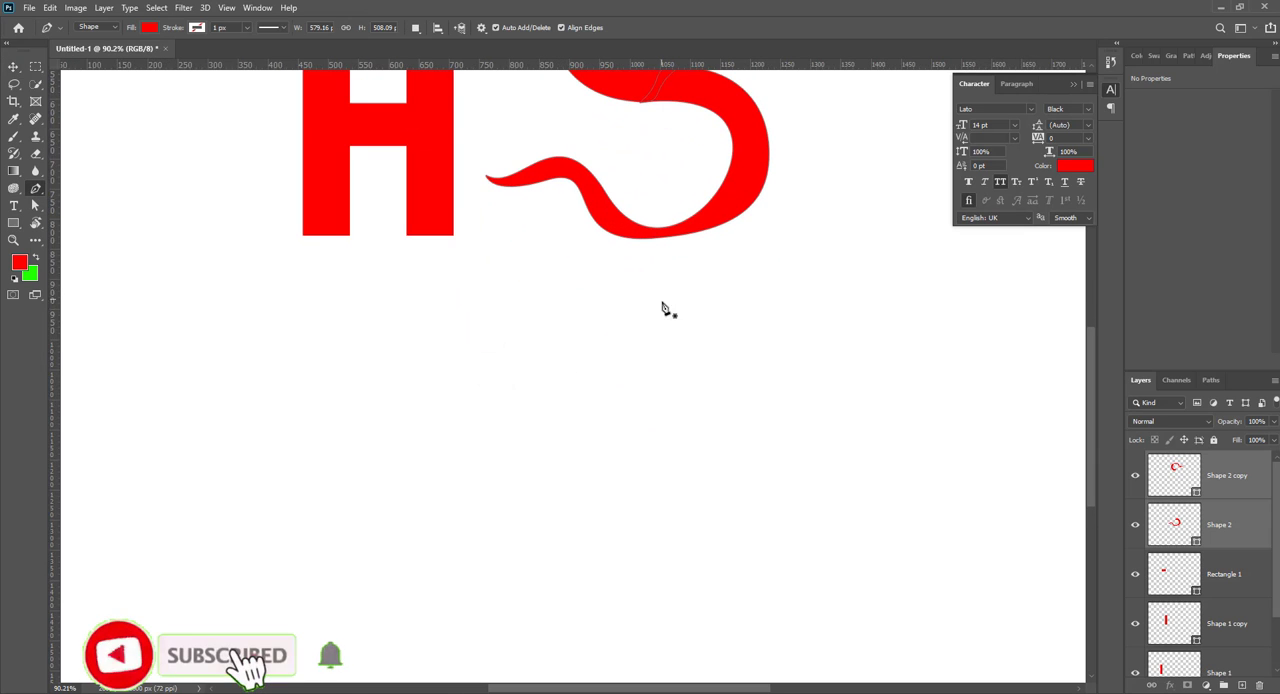
left_click(759, 331)
left_click_drag(607, 352, 472, 326)
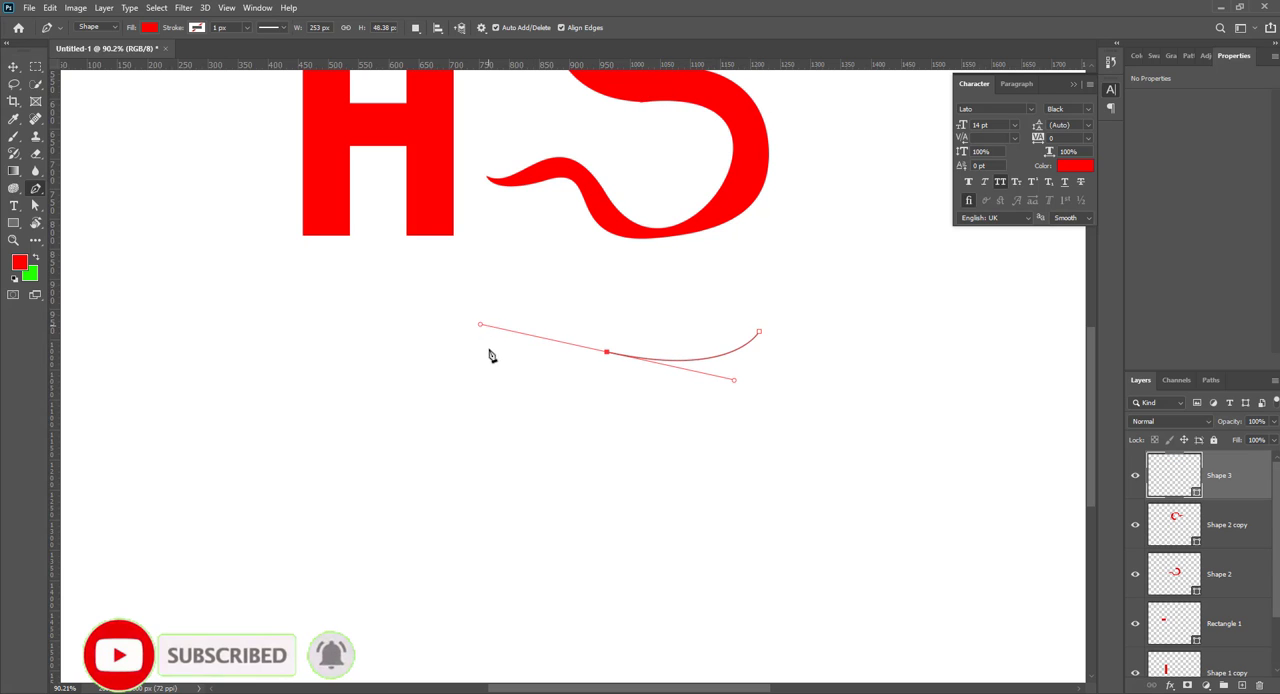
key("ctrl+z")
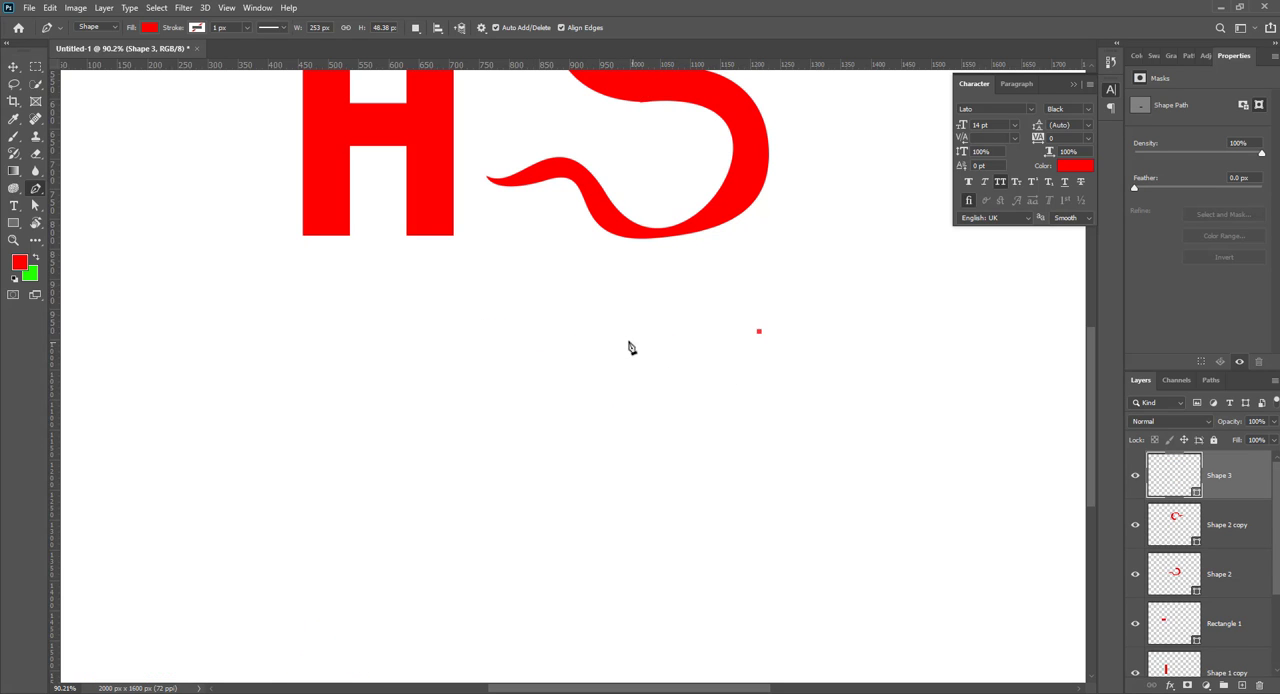
left_click_drag(627, 340, 542, 321)
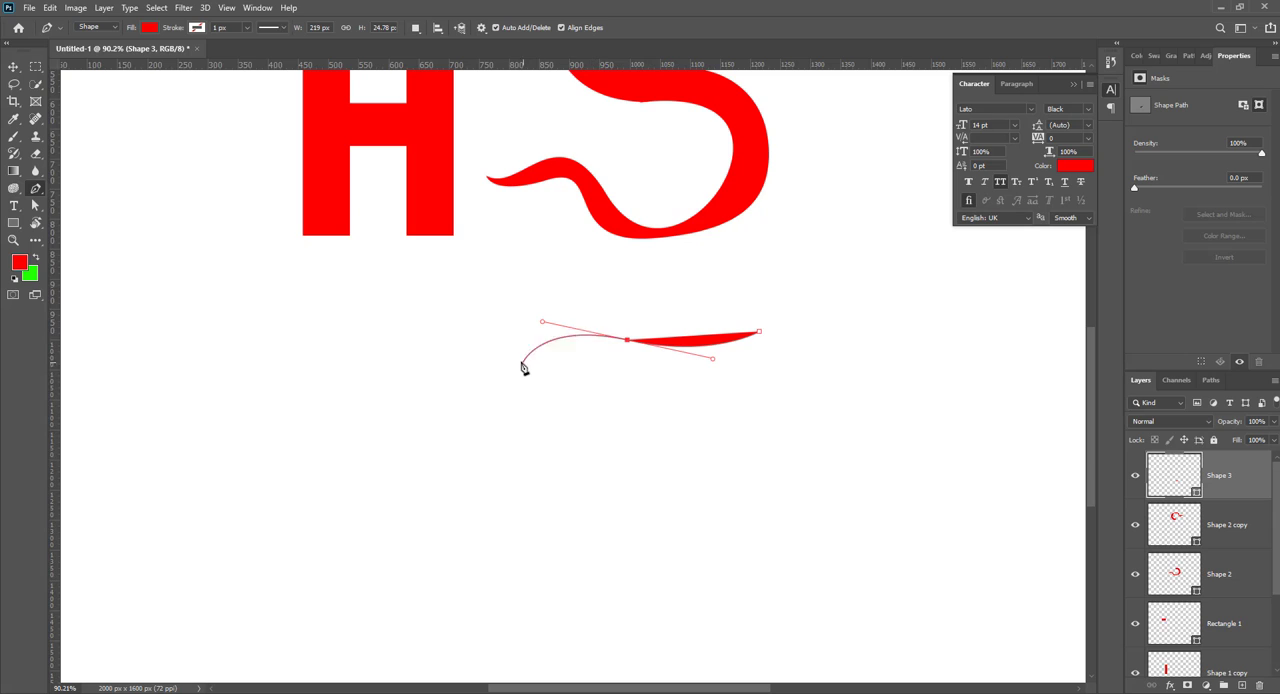
left_click(513, 360)
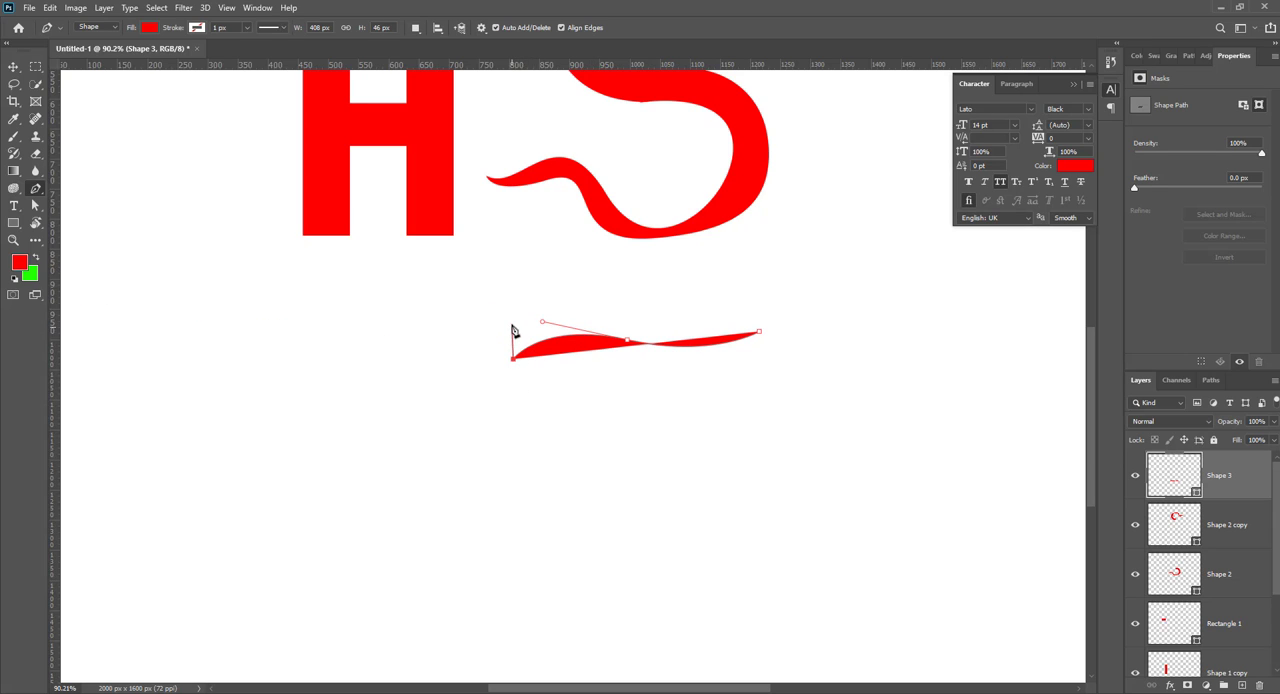
Step: Add a vertical left end and a curved upper edge back to the starting point, closing a tapered bar about 85 px high
left_click_drag(627, 322, 730, 337)
key("ctrl+z")
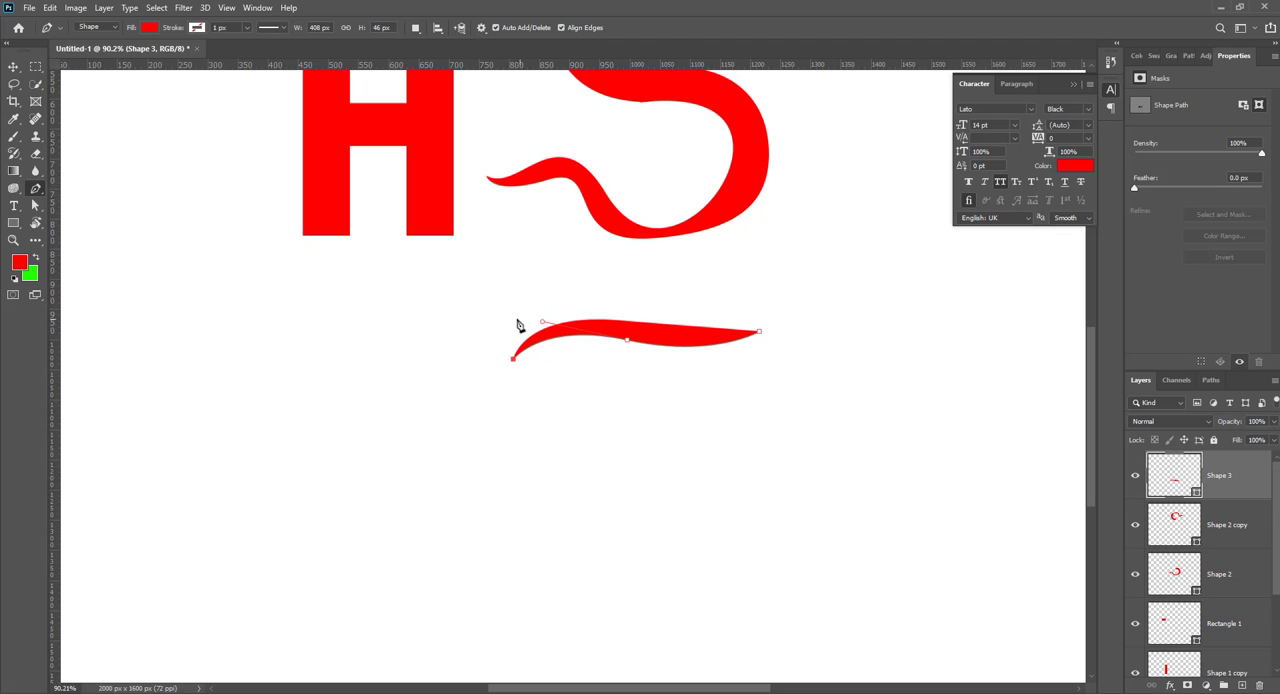
left_click(513, 311)
left_click_drag(640, 321, 692, 343)
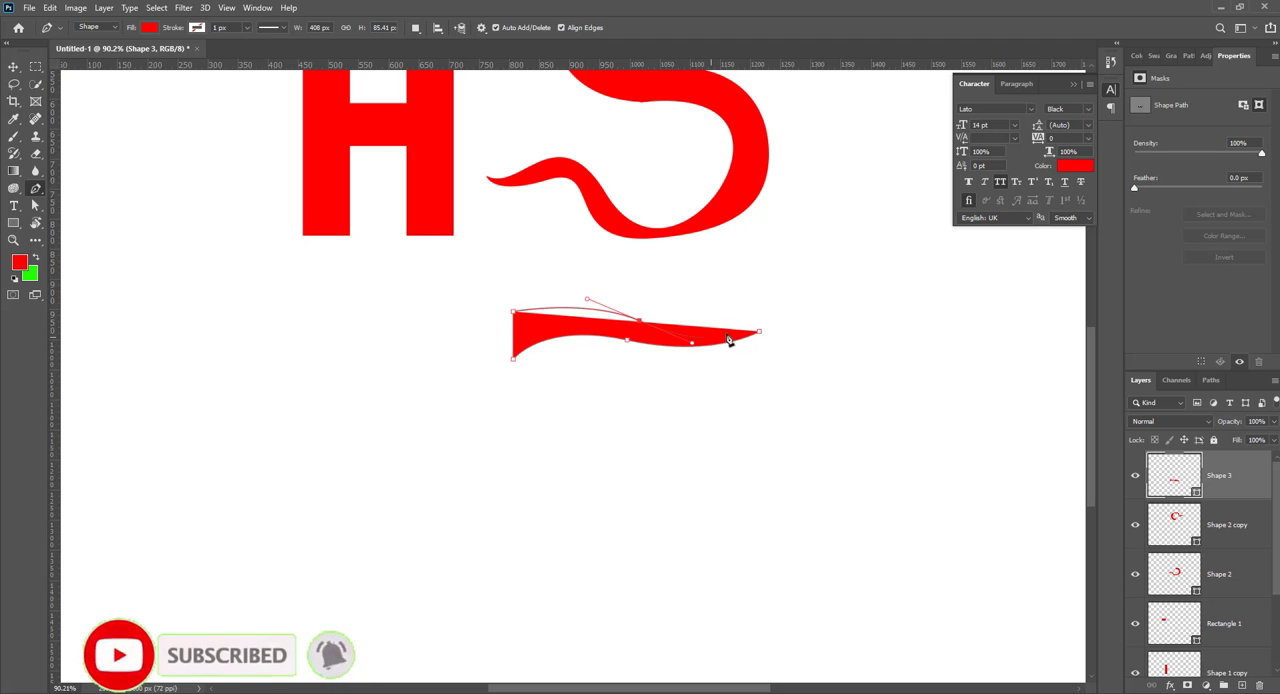
key("Return")
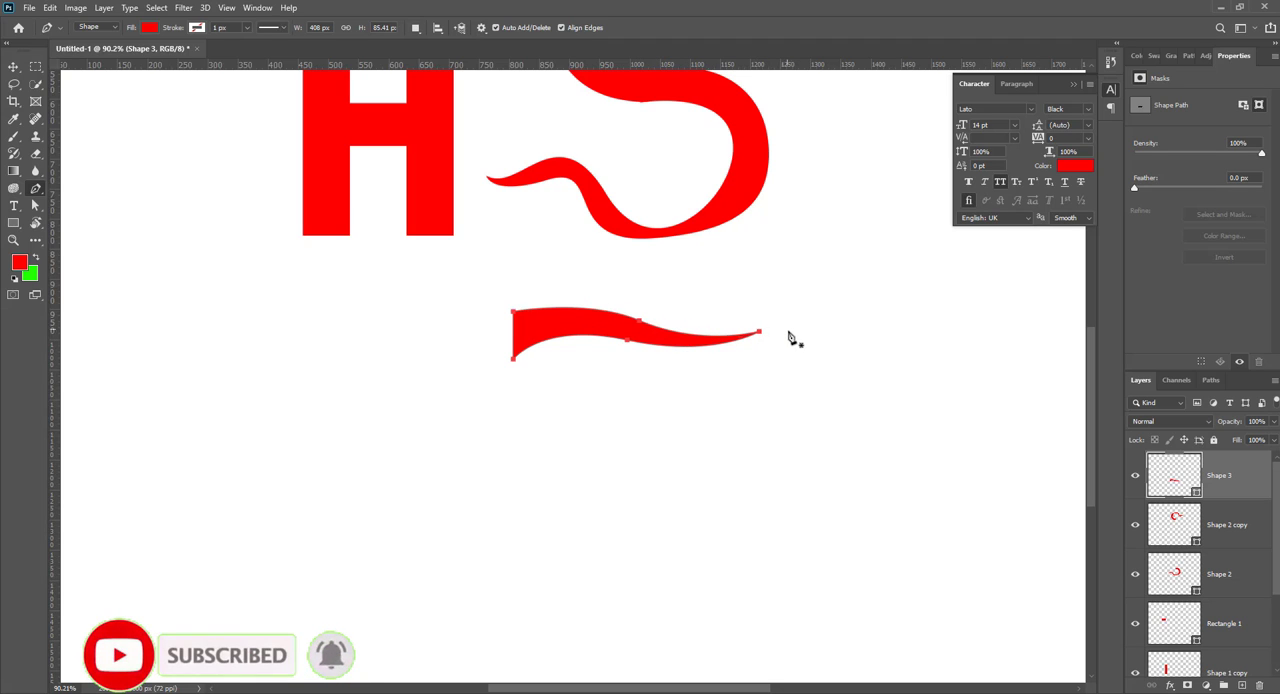
Step: Shift the tapered wavy bar slightly downward with the Move tool
key("v")
left_click(626, 400)
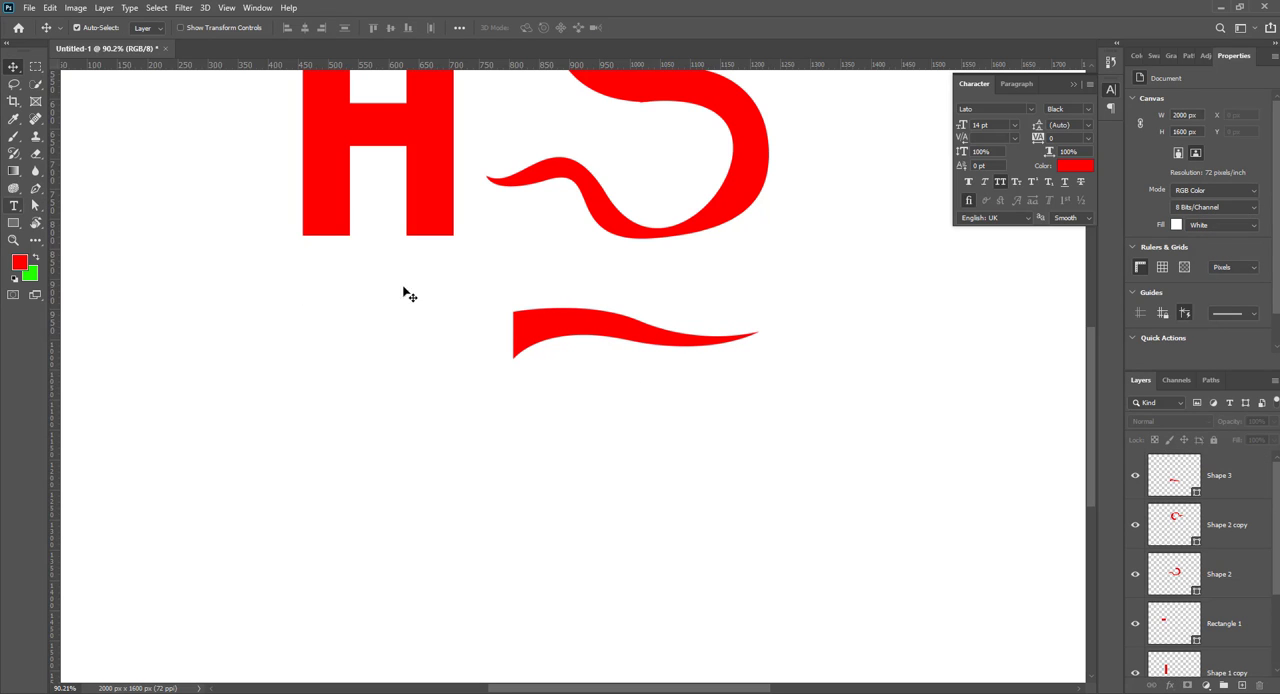
left_click_drag(544, 336, 535, 345)
Step: Start a new red Pen shape across the wavy bar's blunt end, drawing a curved right edge down about 342 px to a pointed tip
left_click(35, 188)
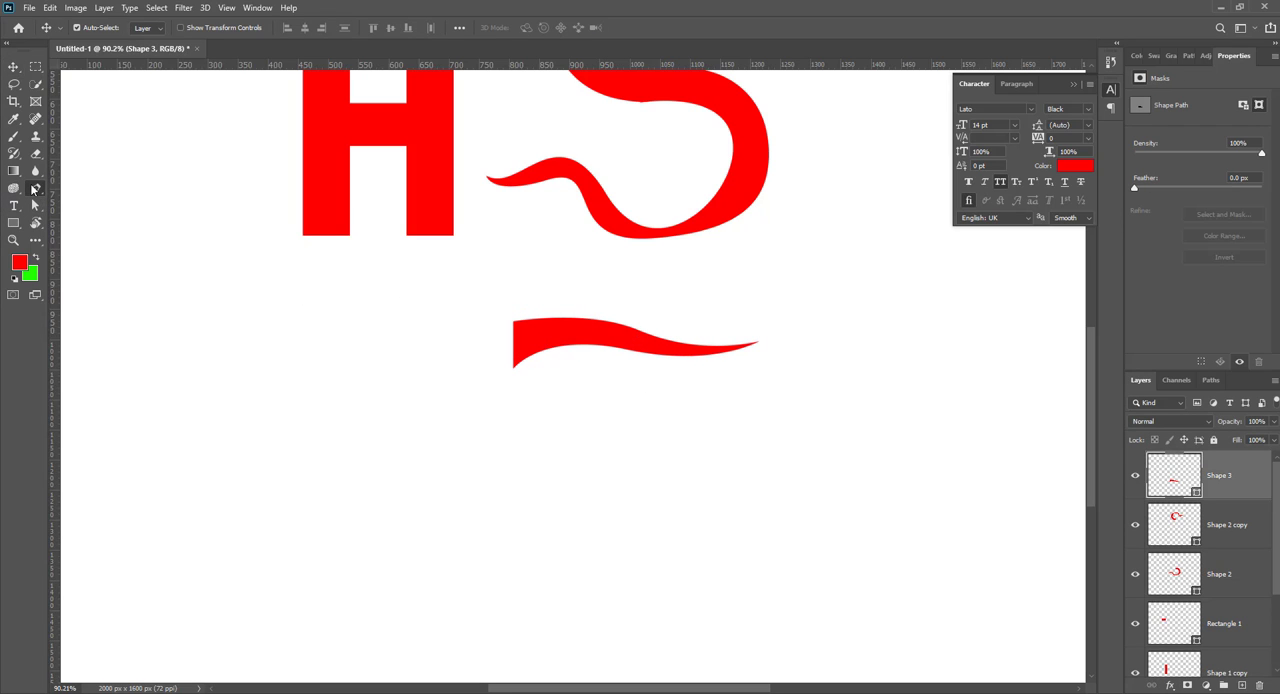
left_click(553, 317)
key("space")
left_click_drag(510, 455, 525, 492)
key("ctrl+z")
left_click_drag(531, 389, 532, 422)
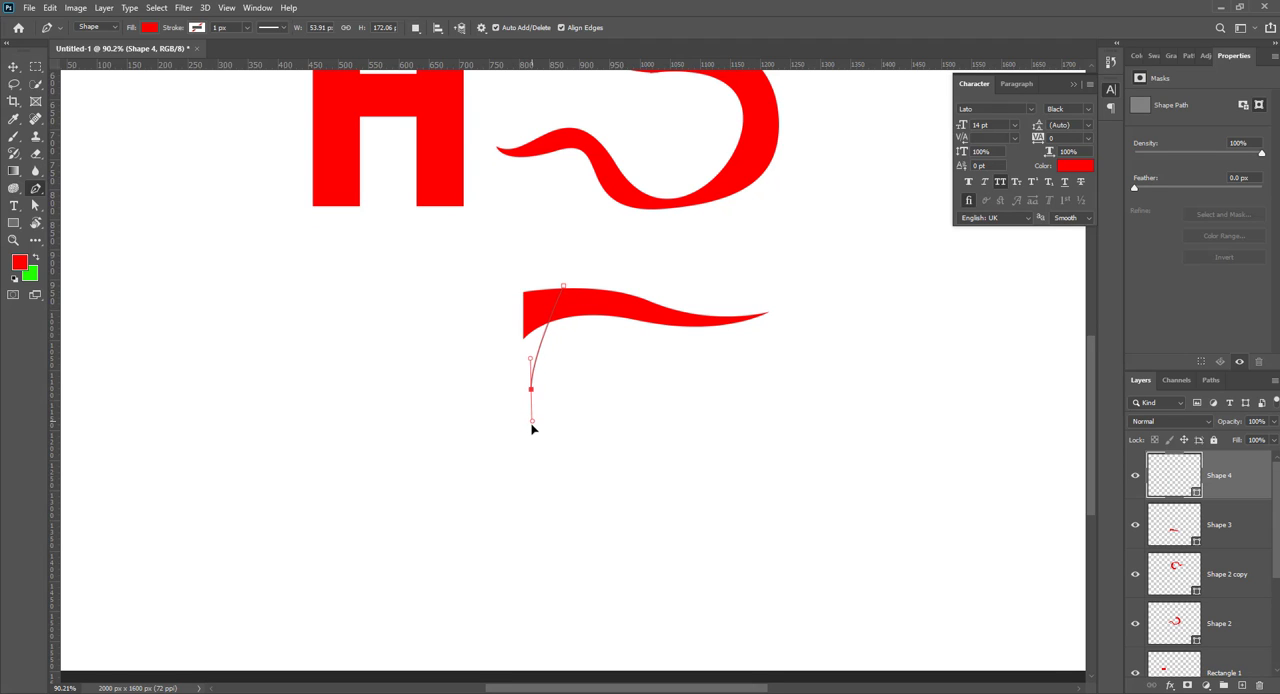
left_click_drag(469, 528, 441, 544)
key("ctrl+z")
left_click_drag(502, 492, 478, 520)
left_click(502, 492, "alt")
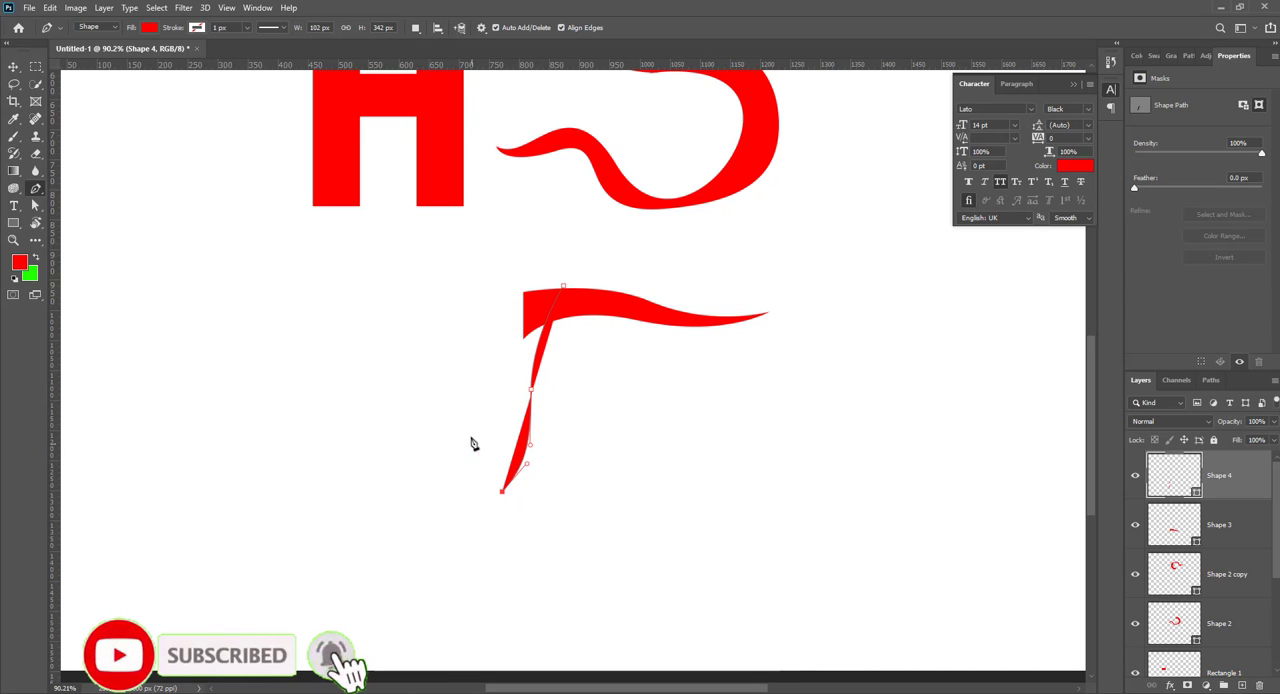
Step: Close the stem with a curved left edge and flat top, about 346 px high, and shift the wavy bar to meet its top
left_click_drag(484, 405, 491, 337)
left_click_drag(496, 284, 470, 268)
left_click(564, 289)
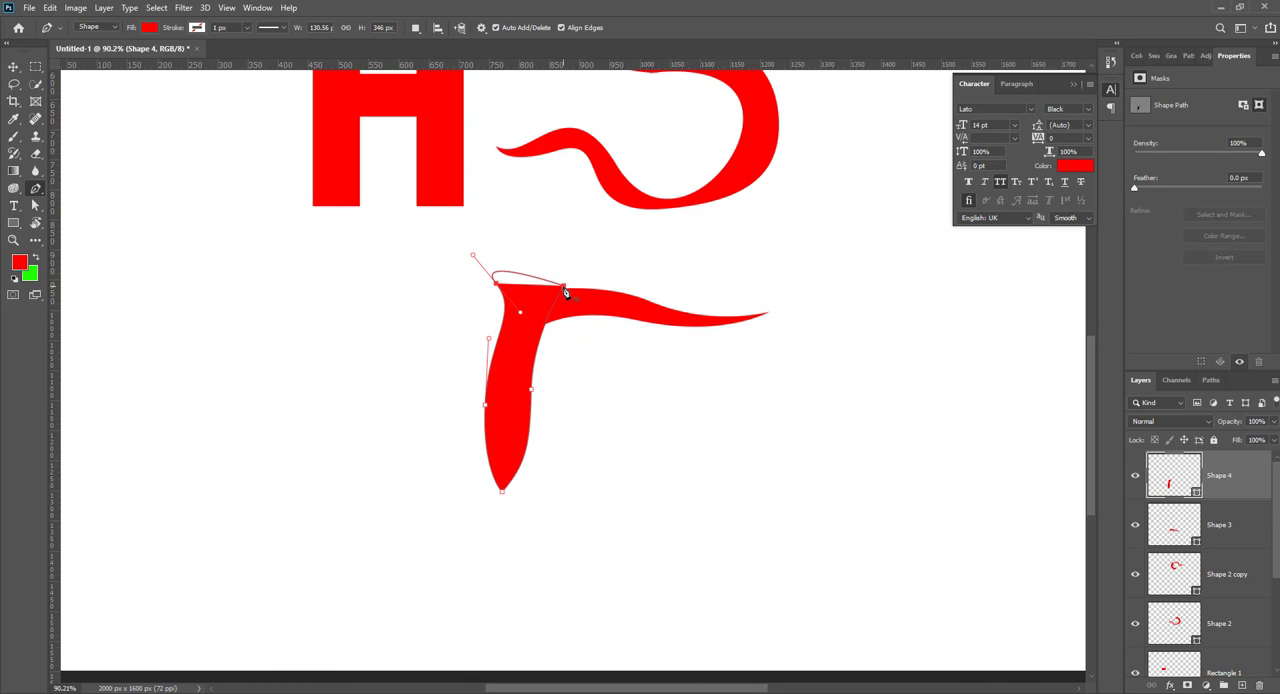
left_click(564, 289)
key("ctrl+z")
left_click(16, 66)
left_click_drag(571, 320, 572, 303)
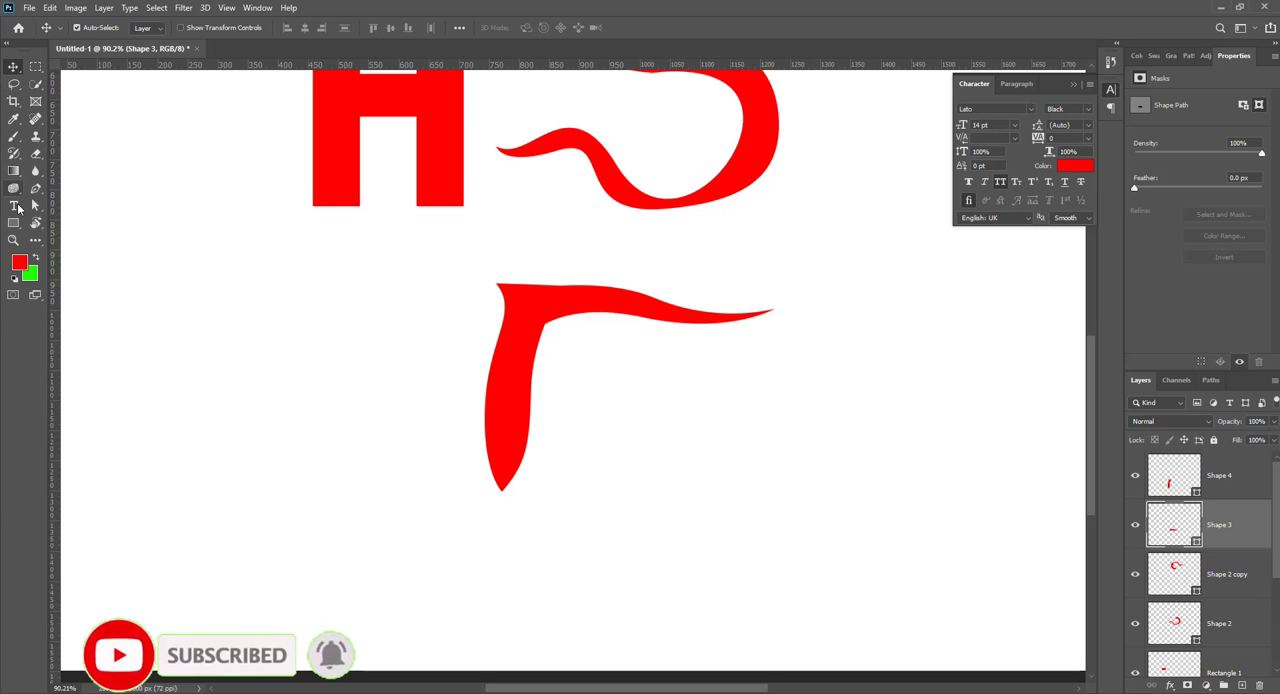
Step: Draw a curved Pen shape extending from the stem's upper left corner as the T's left arm, about 257 px wide and 123 px high
left_click(35, 189)
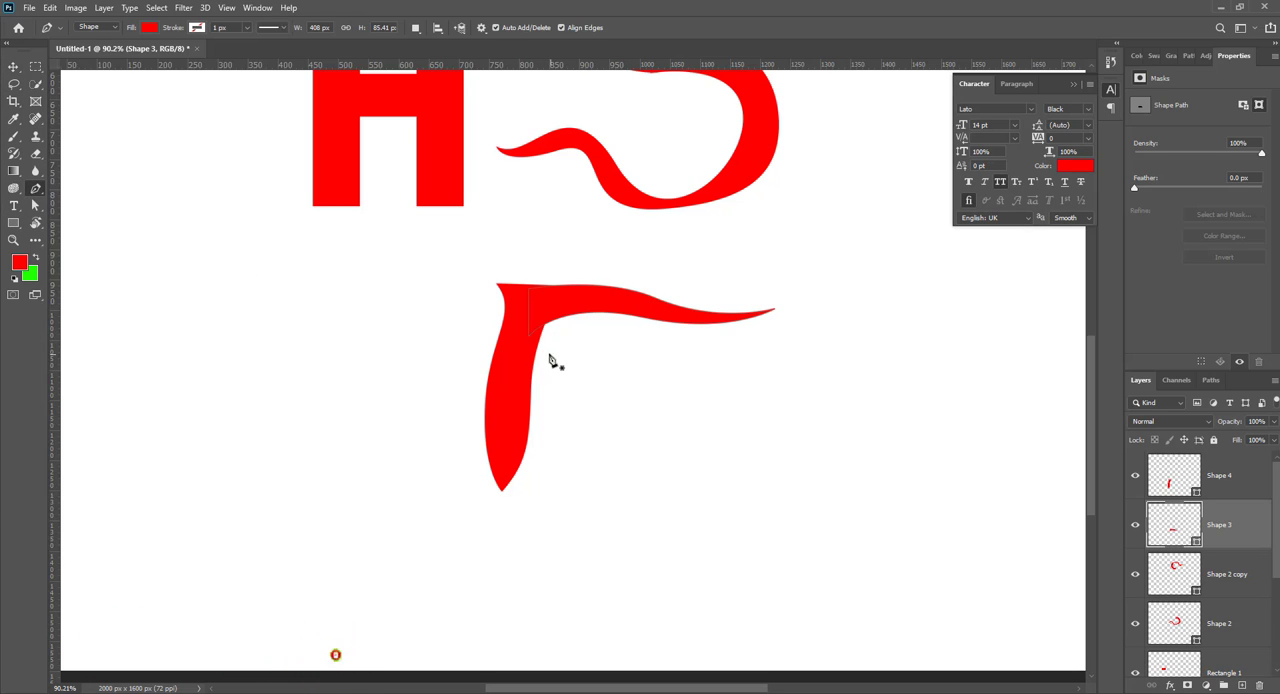
left_click(498, 284)
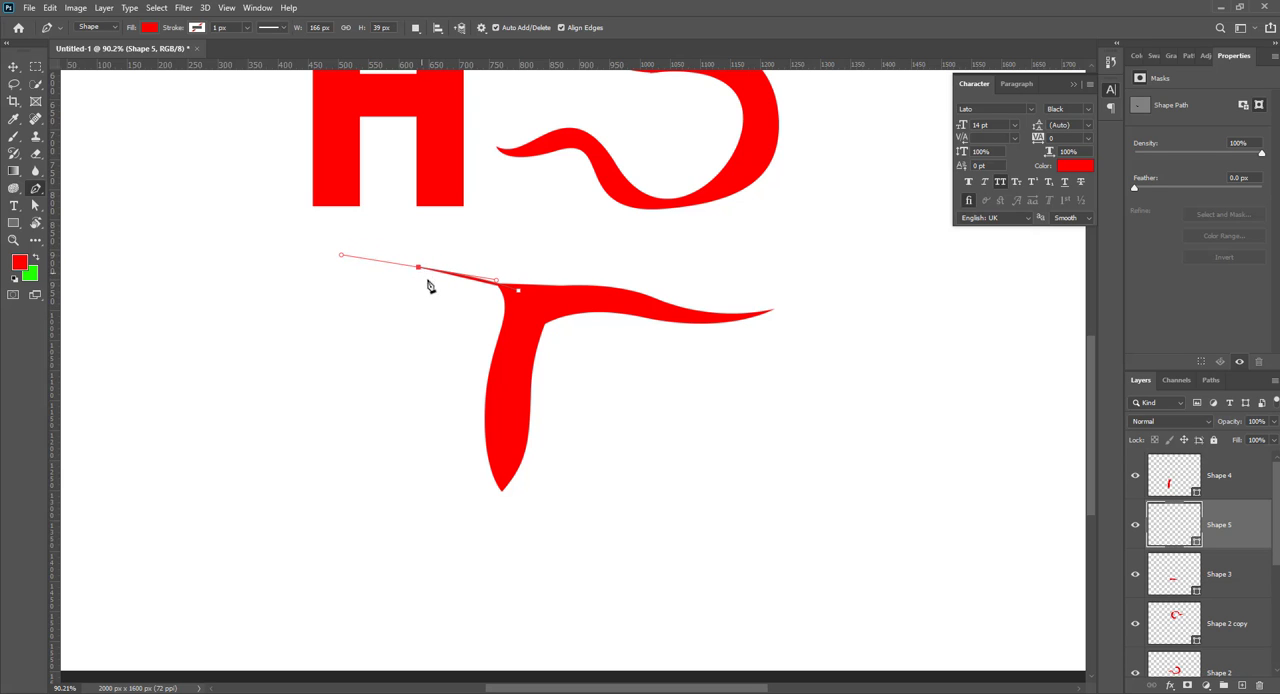
key("ctrl+z")
left_click_drag(396, 259, 389, 261)
left_click_drag(355, 236, 367, 249)
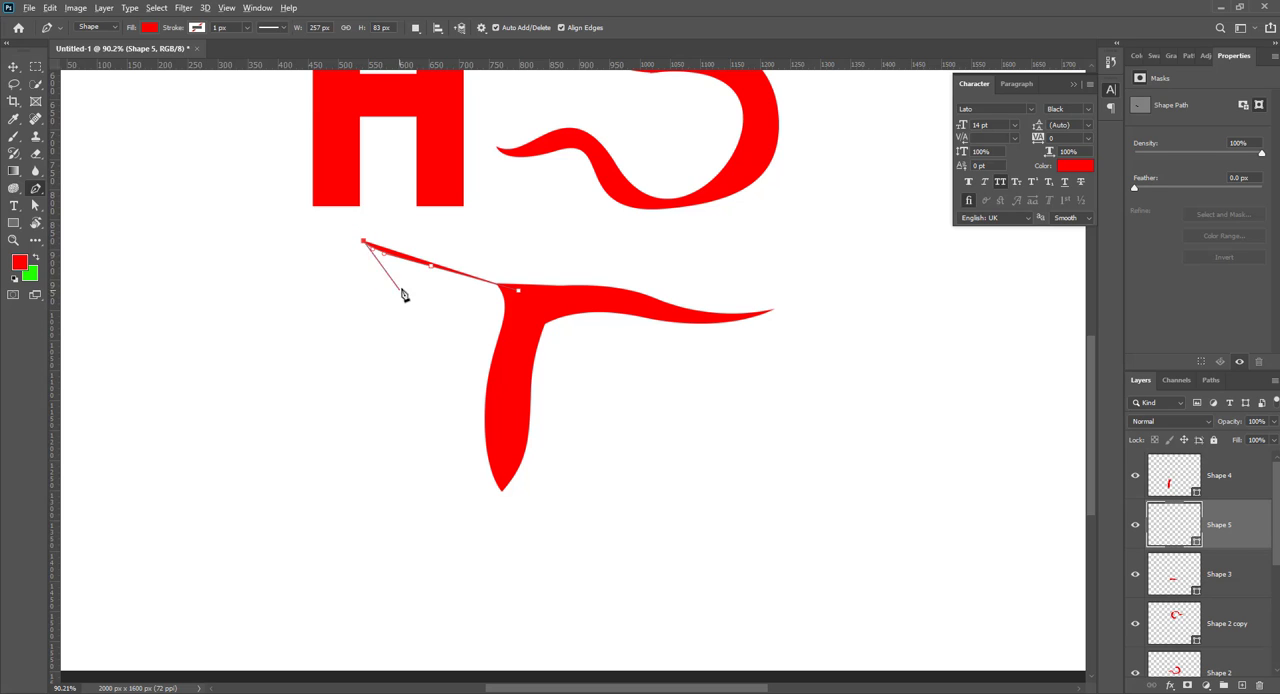
left_click_drag(405, 288, 514, 322)
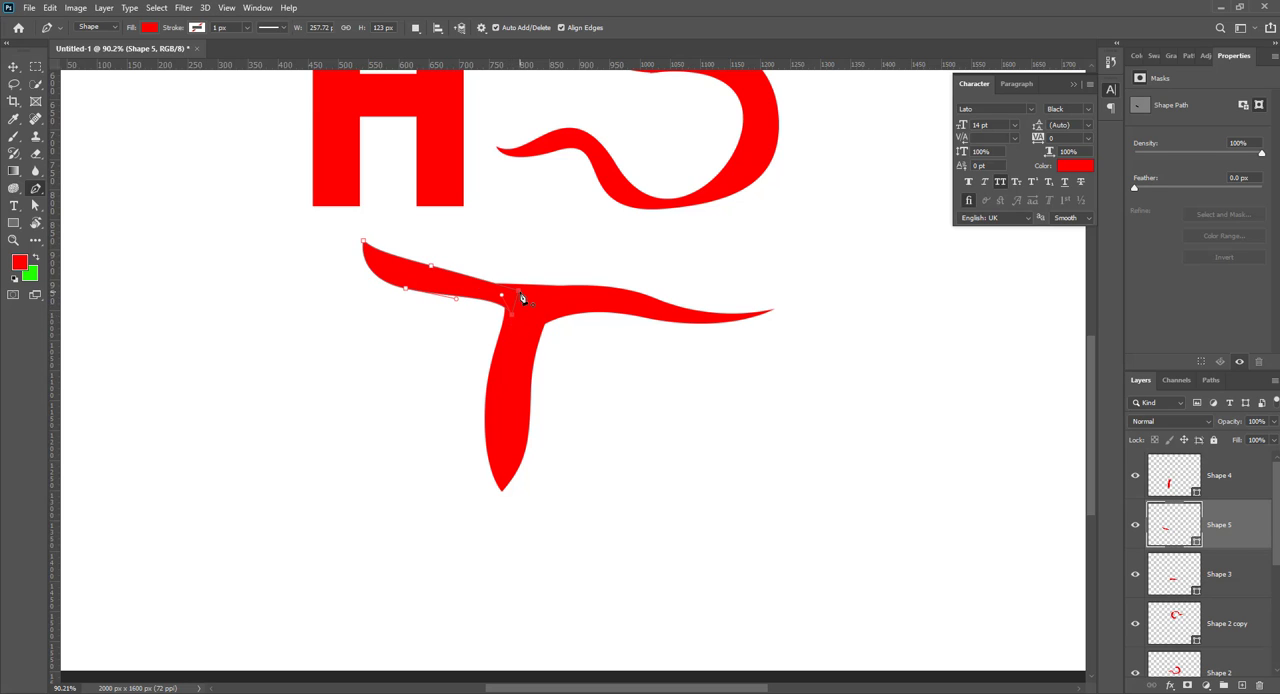
Step: Select the three shapes of the T together and move them to the upper right of the S
left_click(13, 71)
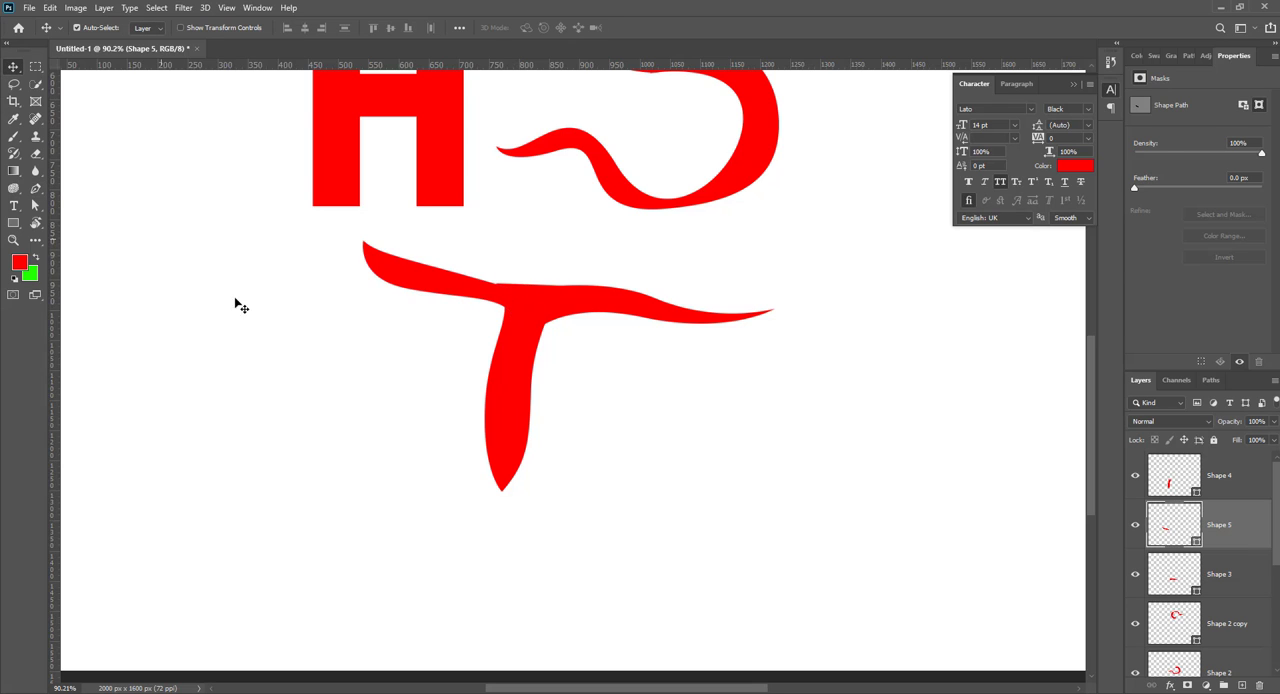
left_click(237, 300)
scroll(600, 430, "down", 4)
left_click_drag(628, 547, 467, 448)
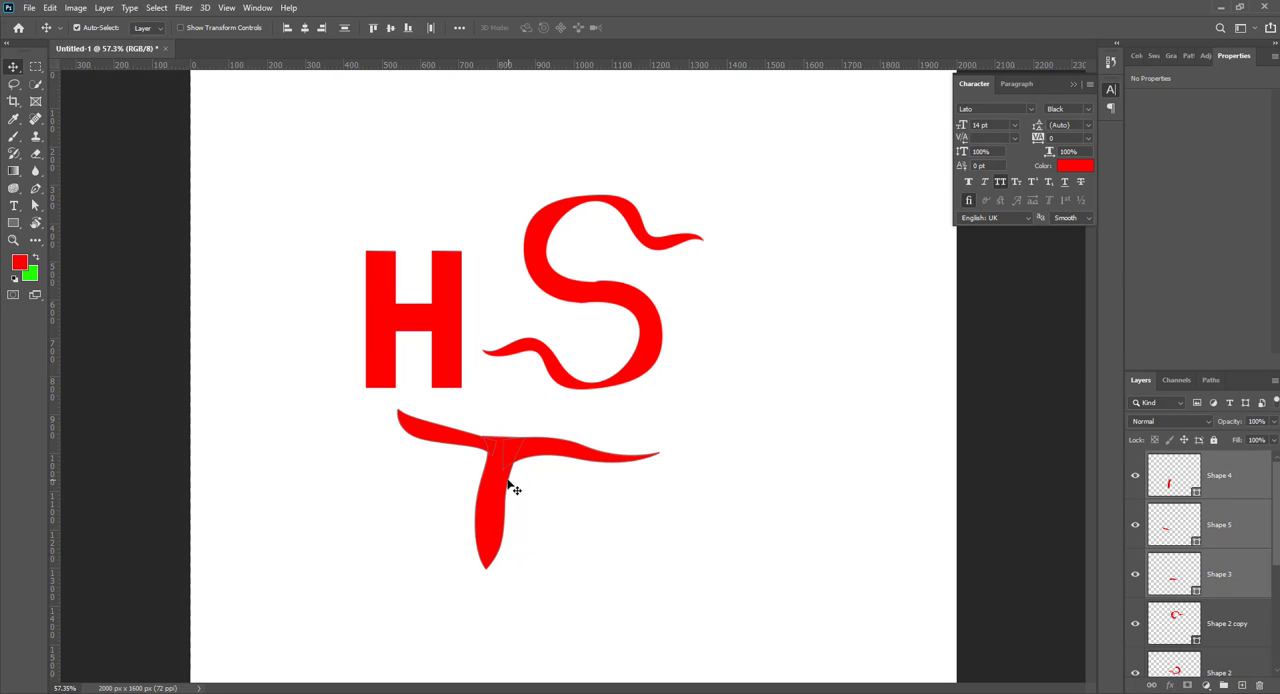
left_click_drag(511, 486, 785, 262)
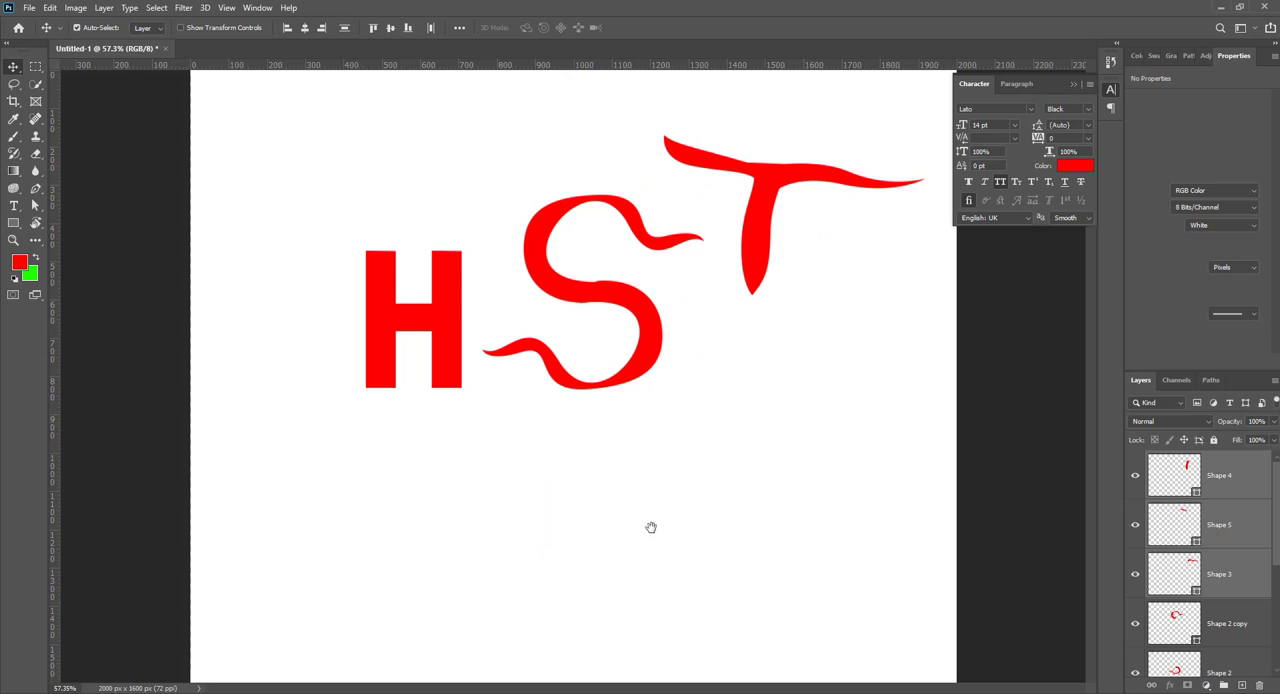
left_click(605, 436)
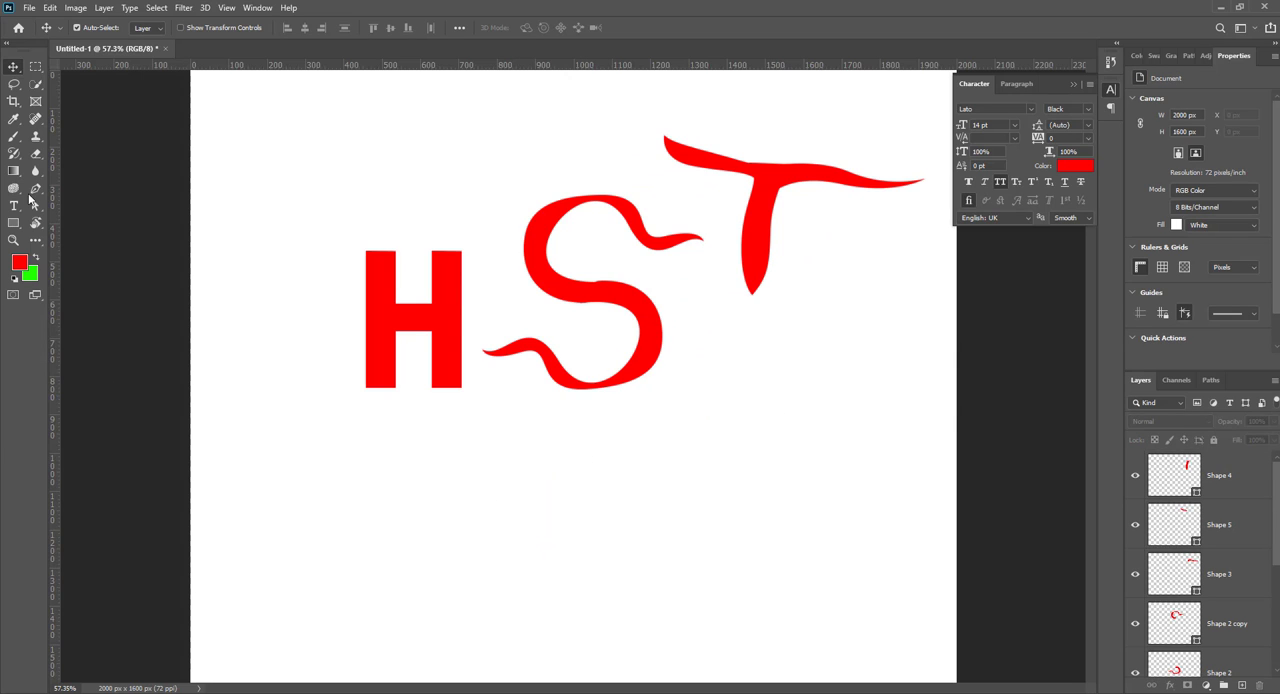
left_click(35, 193)
scroll(658, 550, "up", 3)
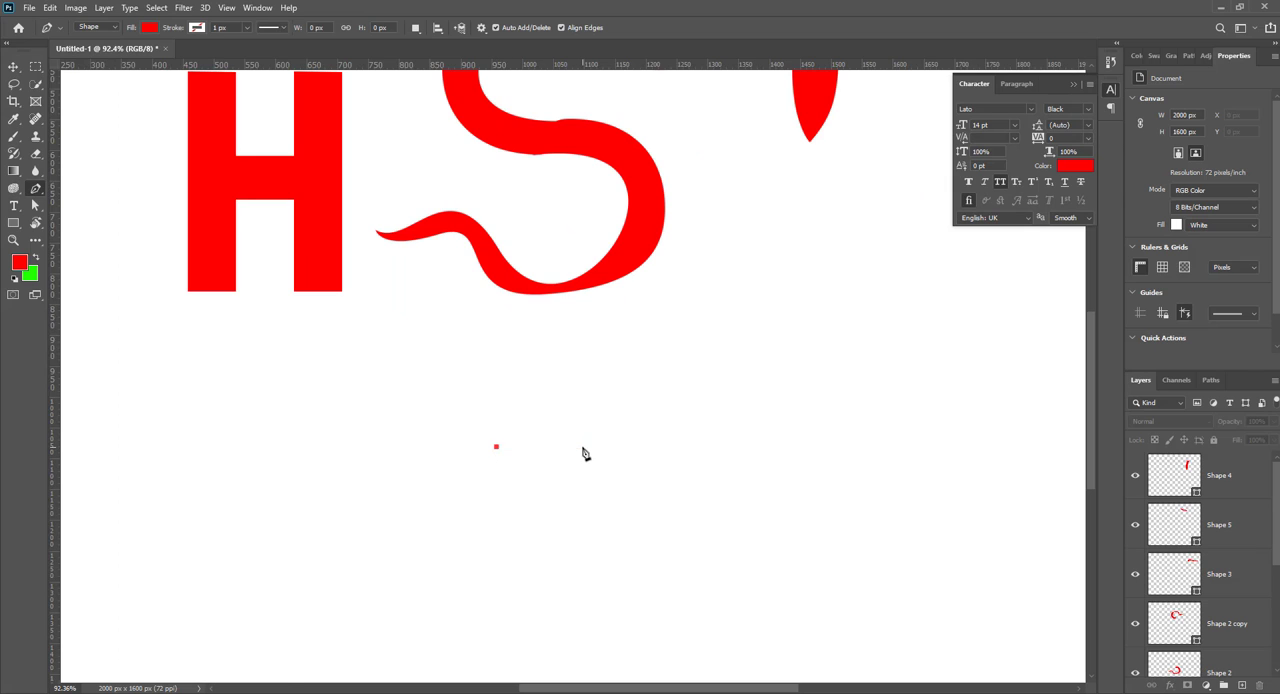
left_click_drag(588, 447, 660, 467)
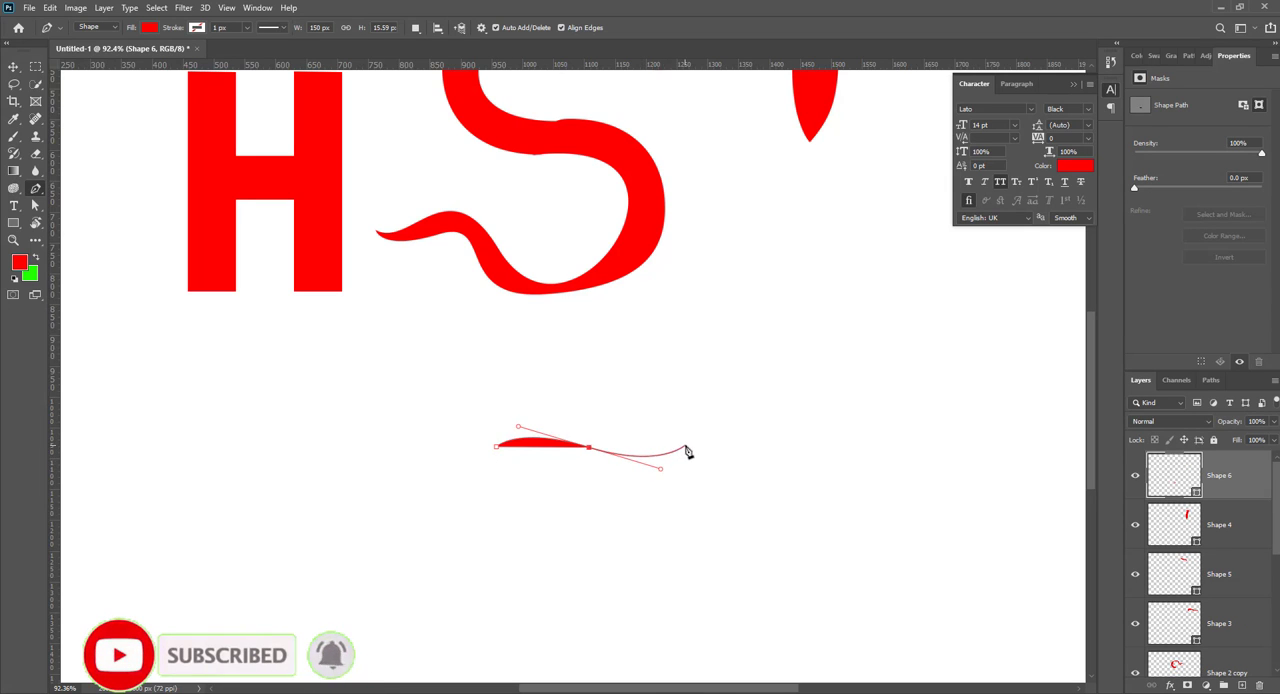
key("ctrl+z")
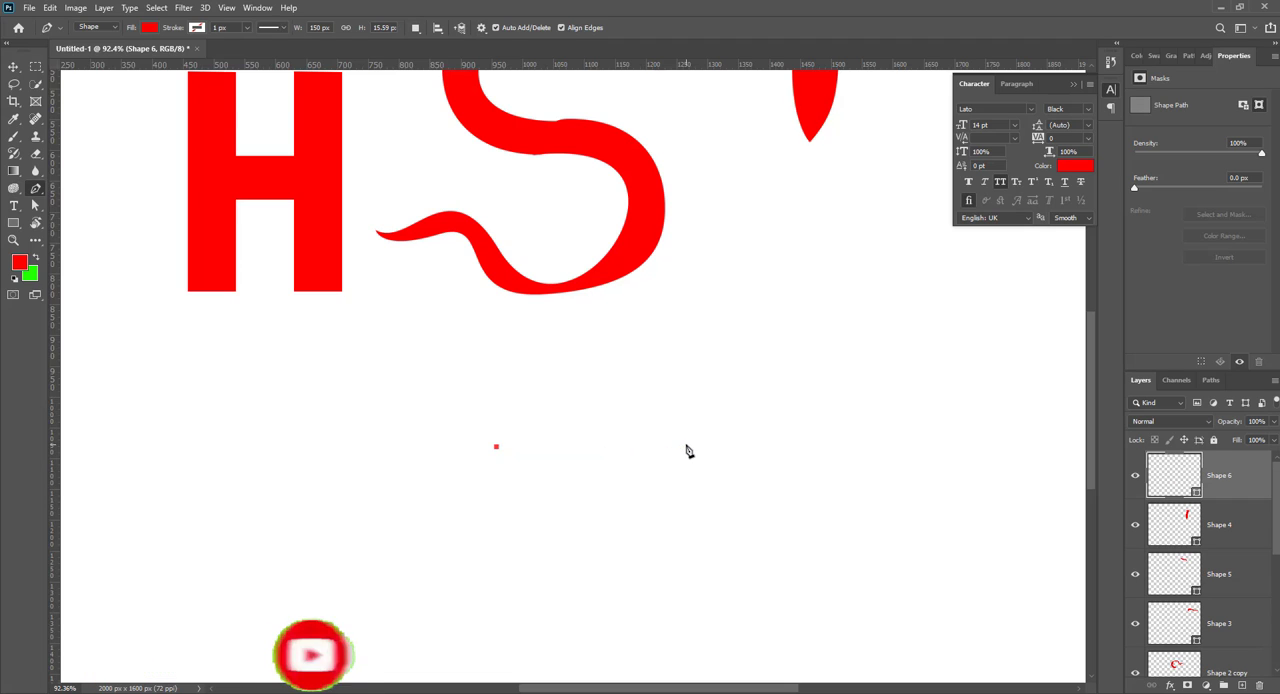
key("ctrl+z")
Step: Place three closely spaced horizontal guides below the S and nudge the lowest one slightly upward
left_click_drag(518, 68, 605, 487)
left_click_drag(605, 68, 674, 467)
left_click_drag(622, 70, 703, 448)
scroll(655, 503, "up", 2)
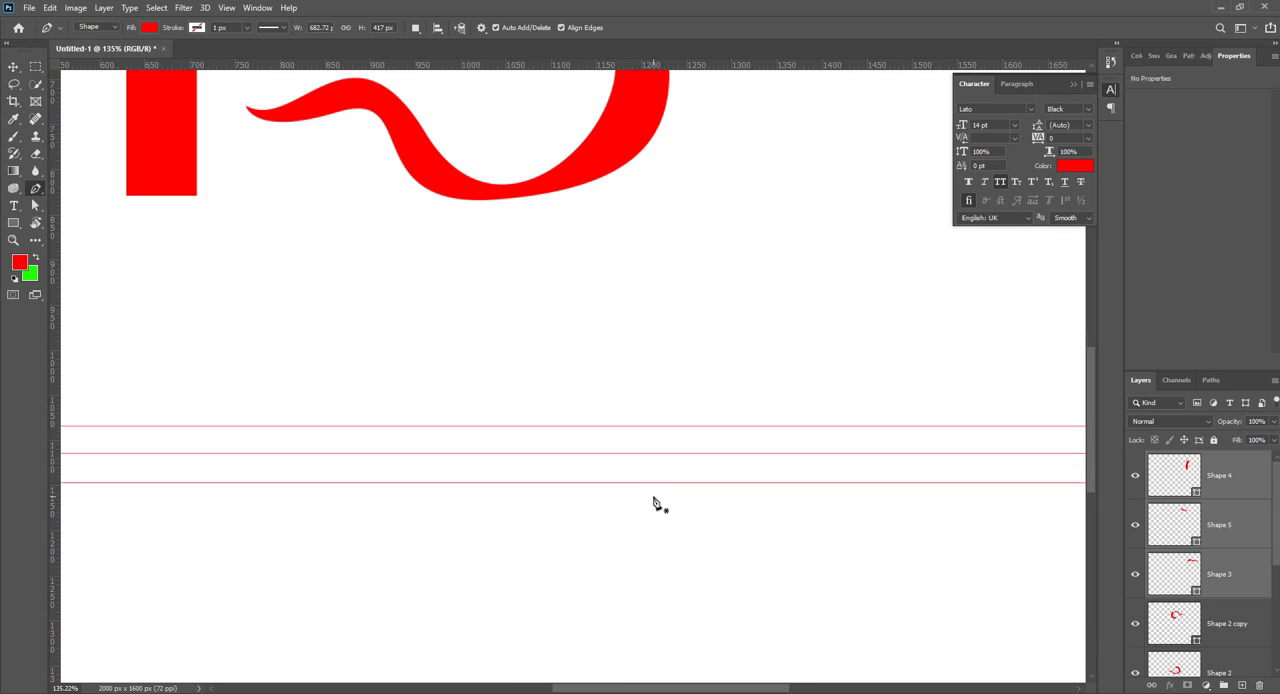
left_click(14, 67)
left_click_drag(636, 483, 637, 476)
Step: Draw a closed red leaf shape along the guides with the Pen tool, about 204 px wide and 70 px high, tapering to the lower right
key("p")
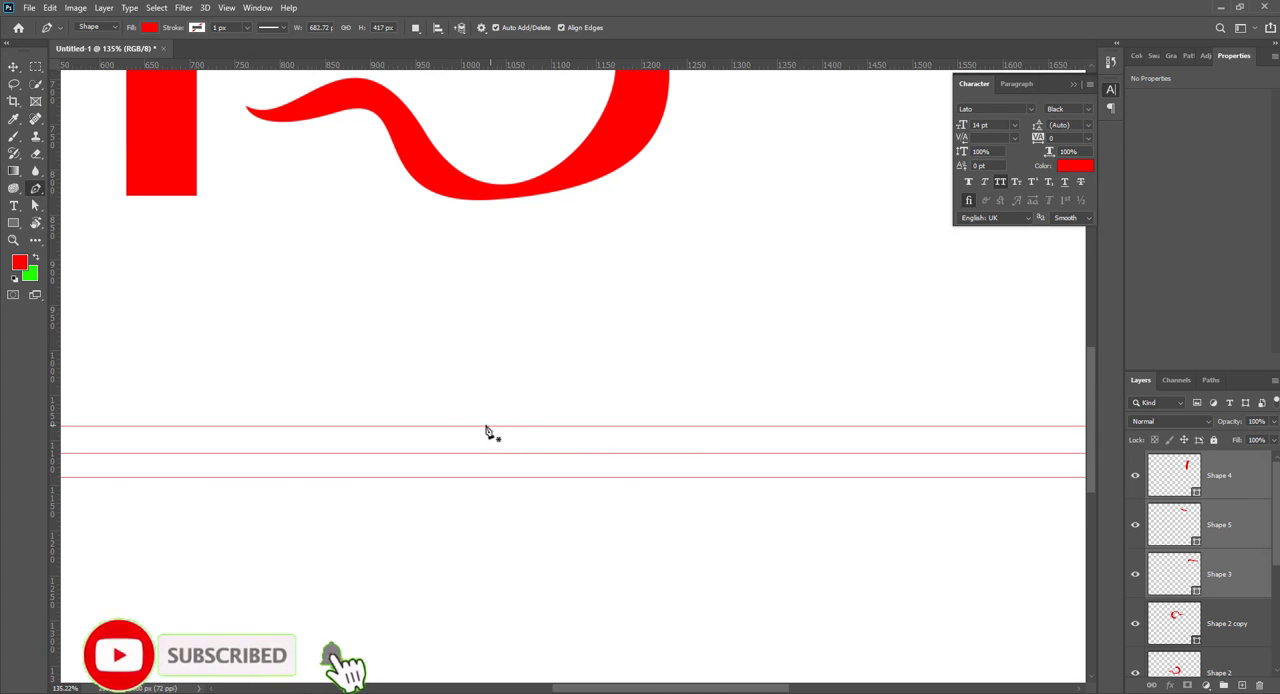
left_click(484, 425)
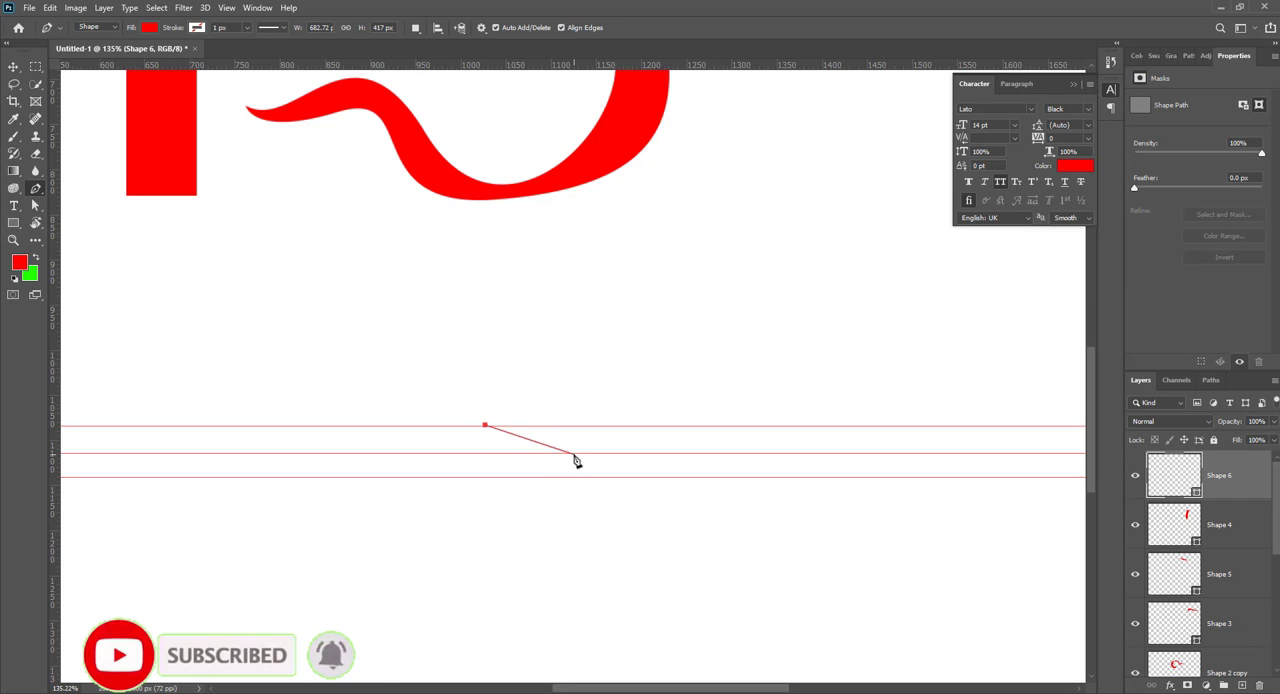
left_click_drag(575, 453, 655, 456)
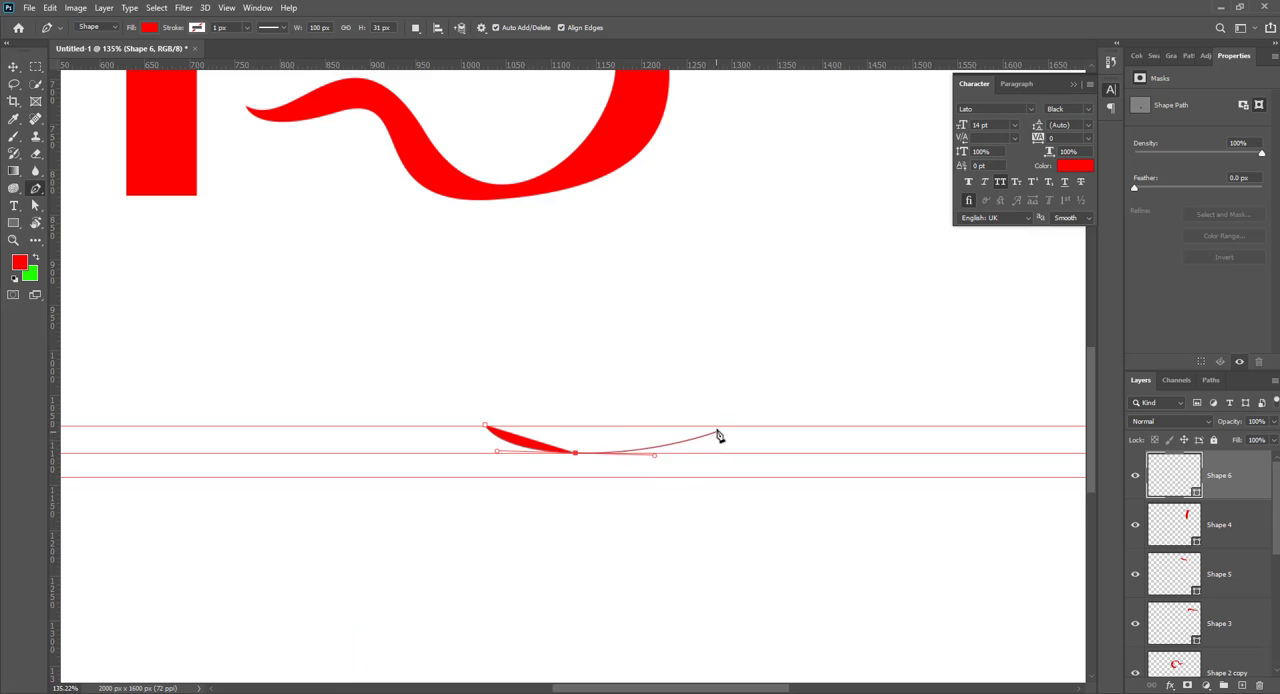
left_click(669, 478)
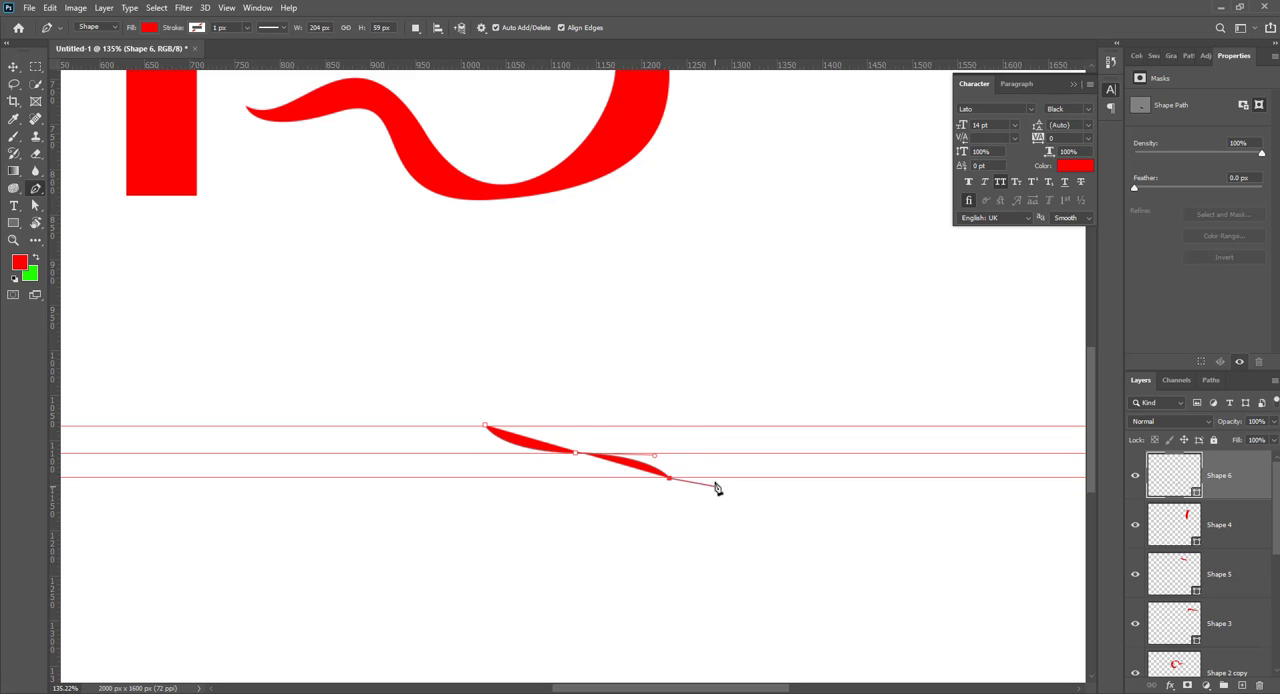
left_click_drag(605, 427, 515, 416)
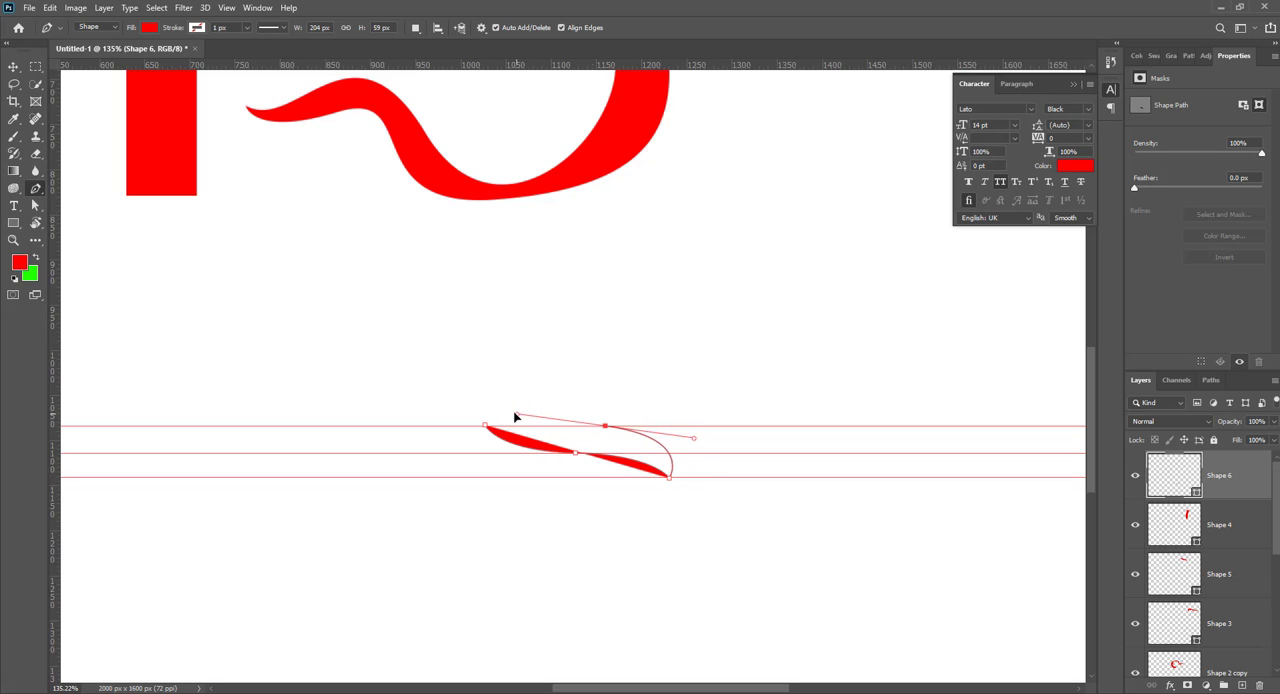
key("ctrl+z")
left_click_drag(589, 427, 517, 403)
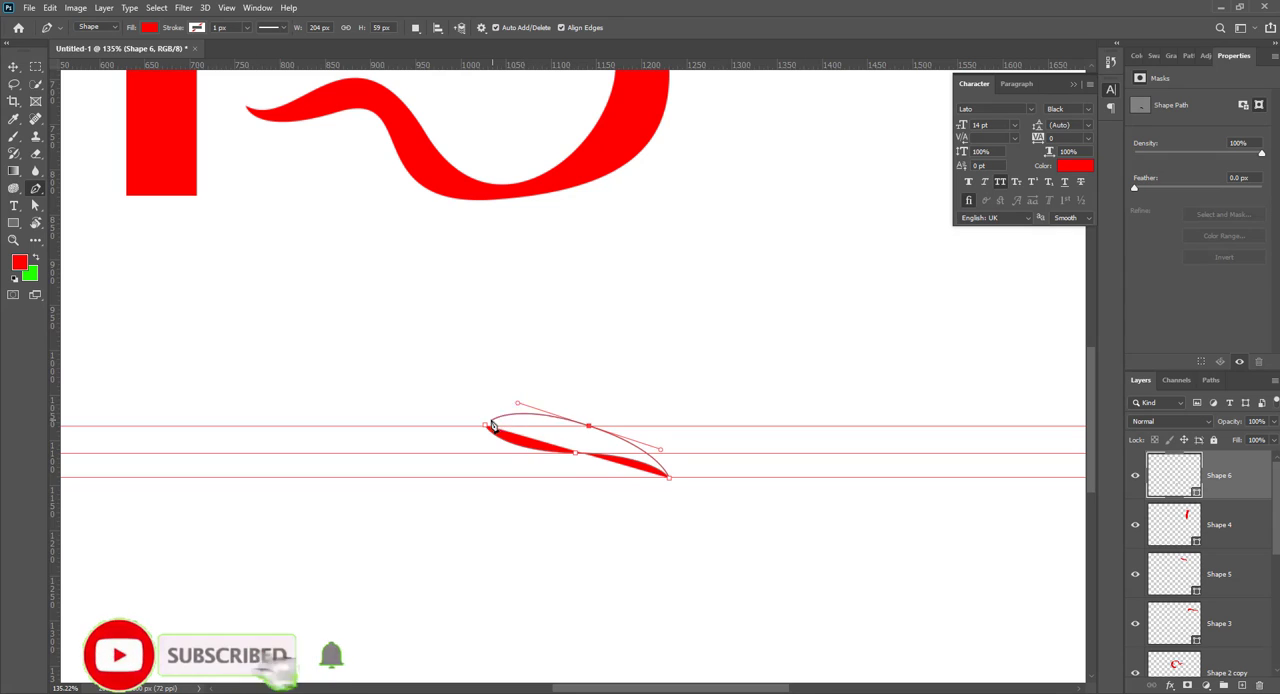
left_click(486, 428)
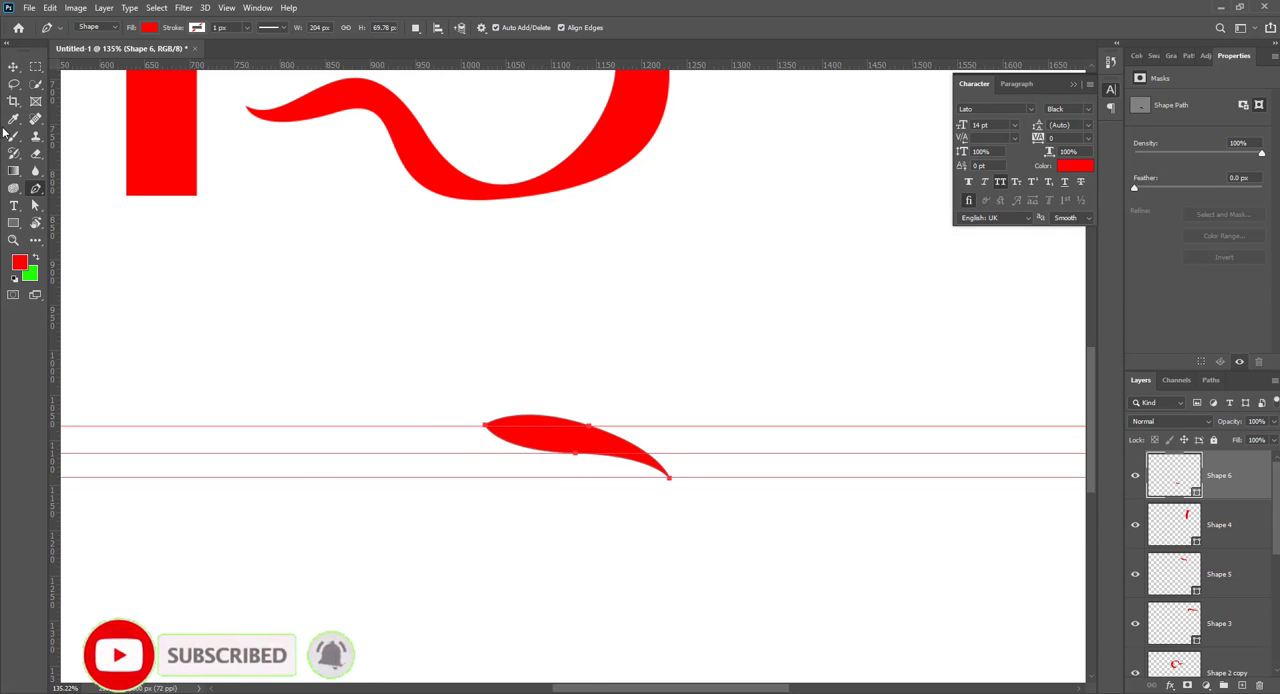
Step: Duplicate the leaf shape above the guides and rotate both stacked copies together to -16.18°
left_click(13, 66)
left_click_drag(584, 457, 528, 381)
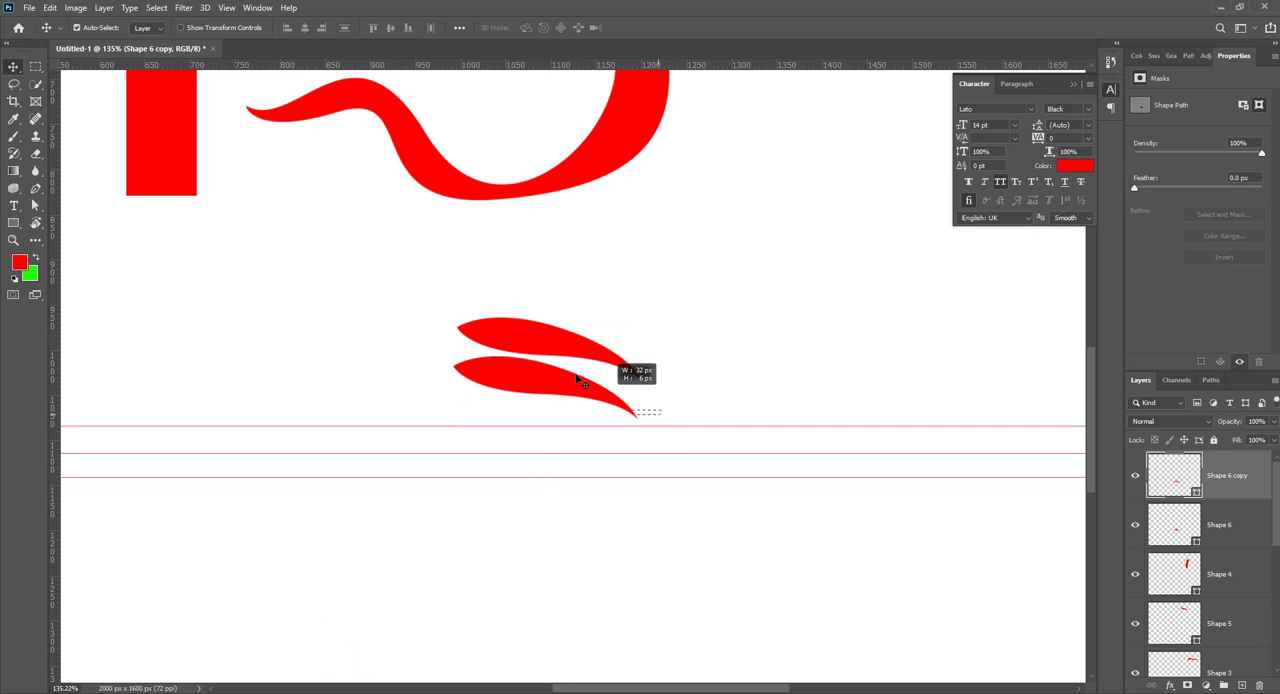
left_click(540, 330, "ctrl+shift")
key("ctrl+t")
mouse_move(651, 408)
left_mouse_down()
mouse_move(654, 357)
mouse_move(652, 400)
left_mouse_up()
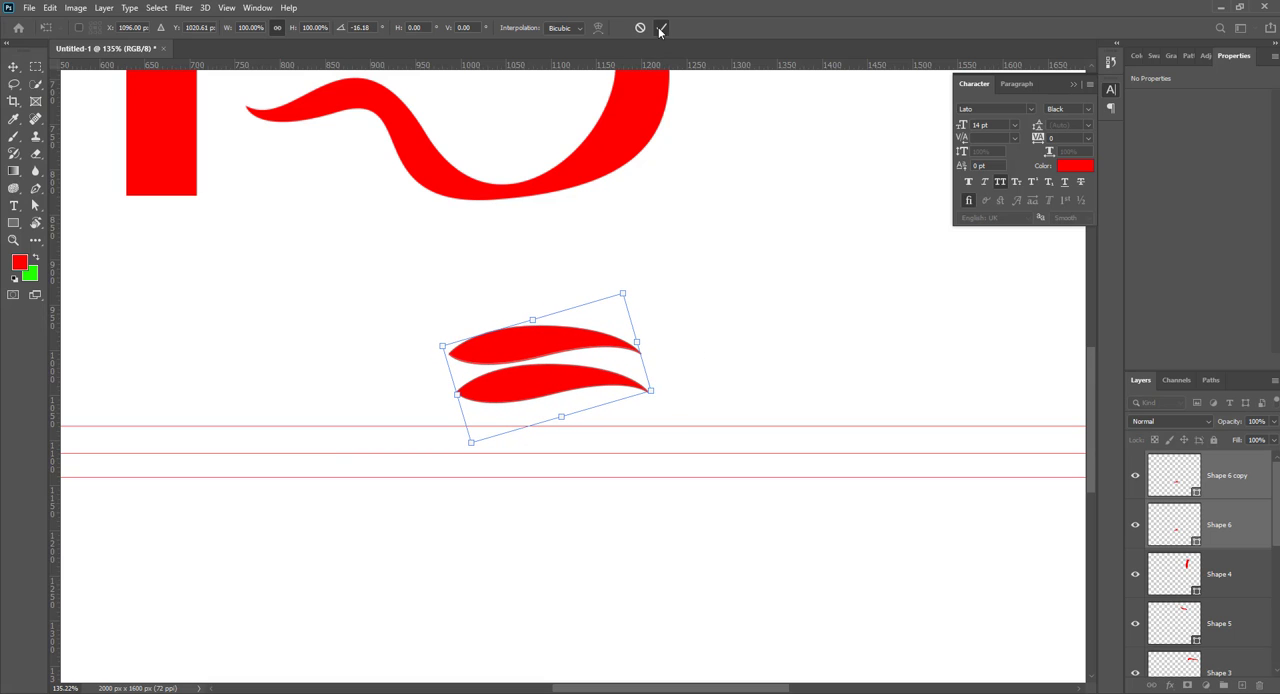
left_click(661, 27)
left_click(765, 265)
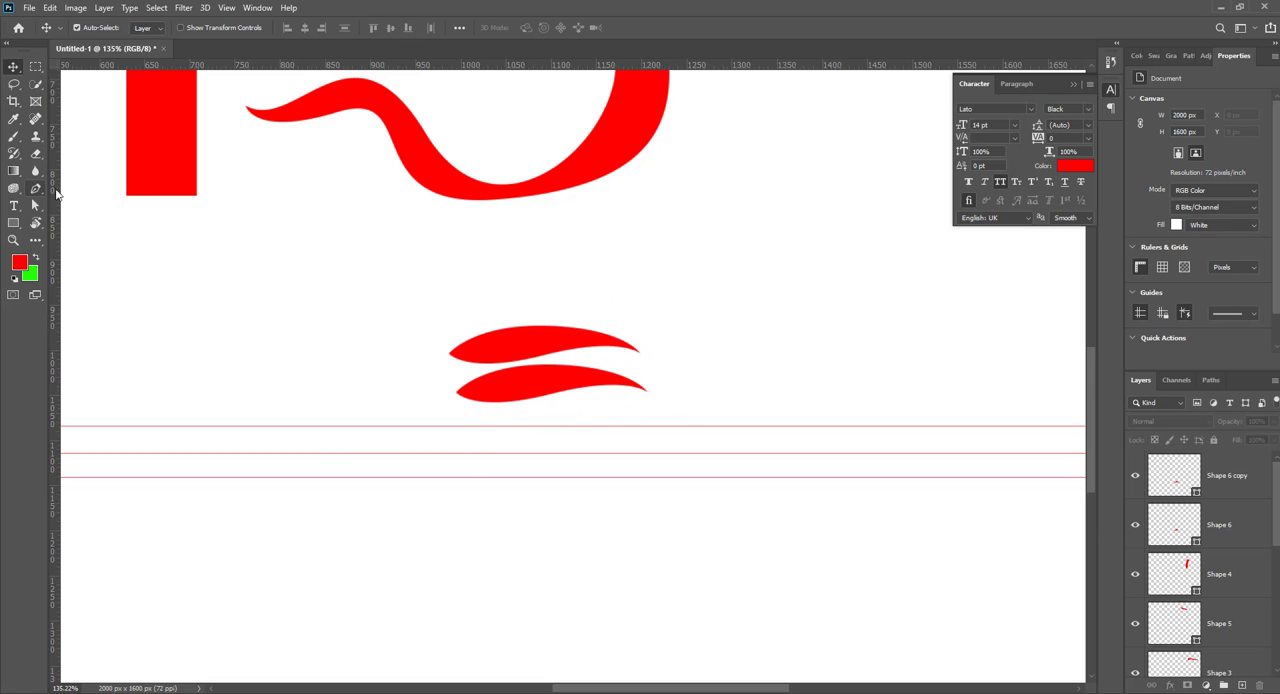
Step: Duplicate the lower leaf, rotate the copy 105° and place it against the left ends of the two leaves as the stem of an F
left_click_drag(577, 394, 601, 528)
key("ctrl+t")
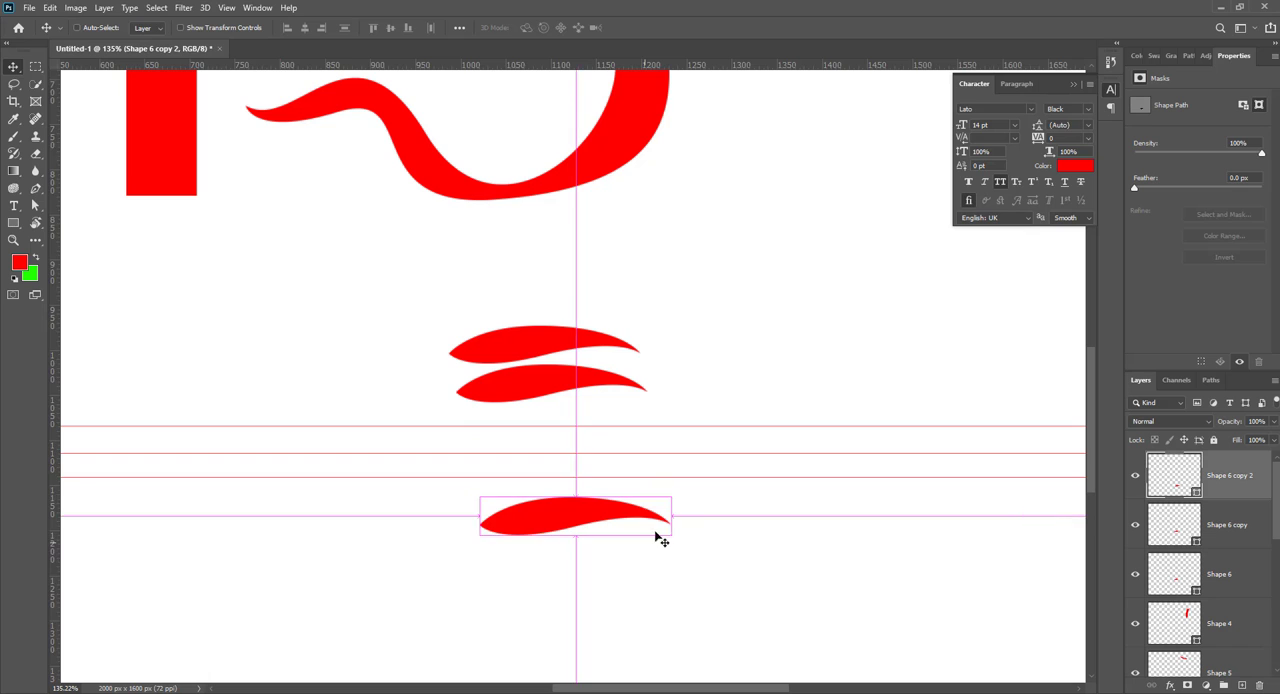
left_click_drag(686, 484, 555, 612)
left_click_drag(577, 510, 457, 414)
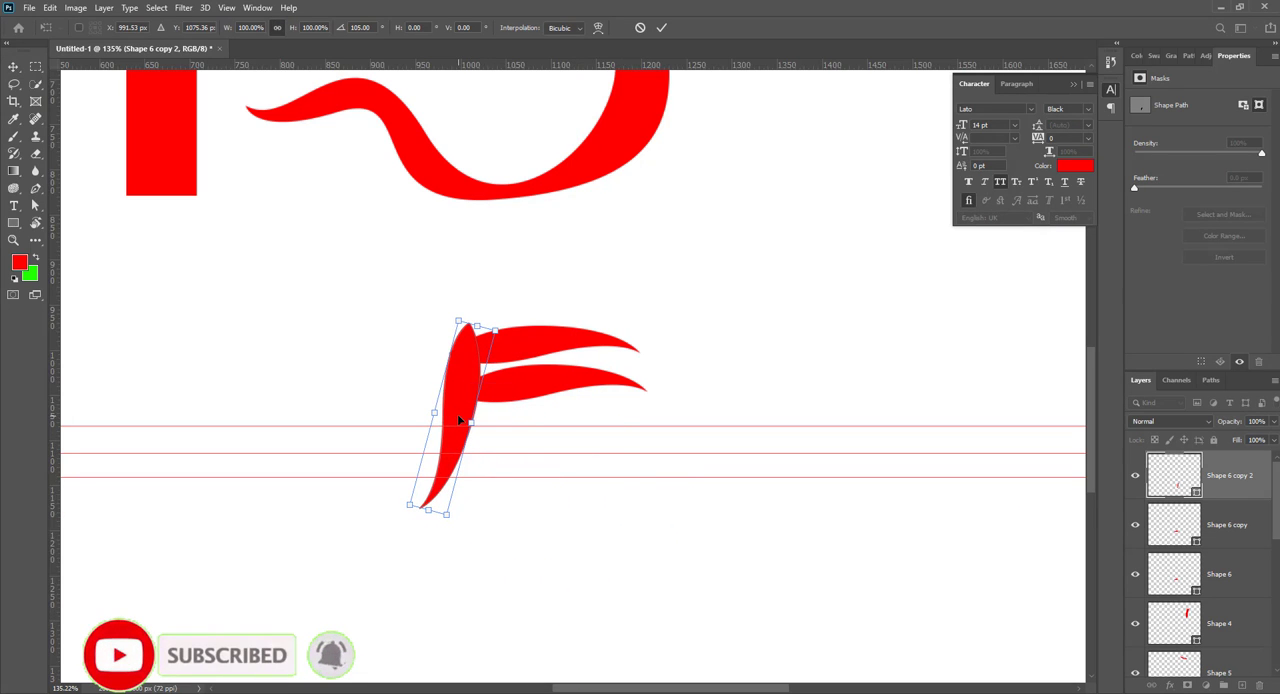
left_click(17, 69)
Step: Scale the two horizontal leaves together to 65.46%, keeping them against the top of the stem
left_click_drag(679, 413, 573, 311)
key("ctrl+t")
left_click_drag(650, 364, 525, 360)
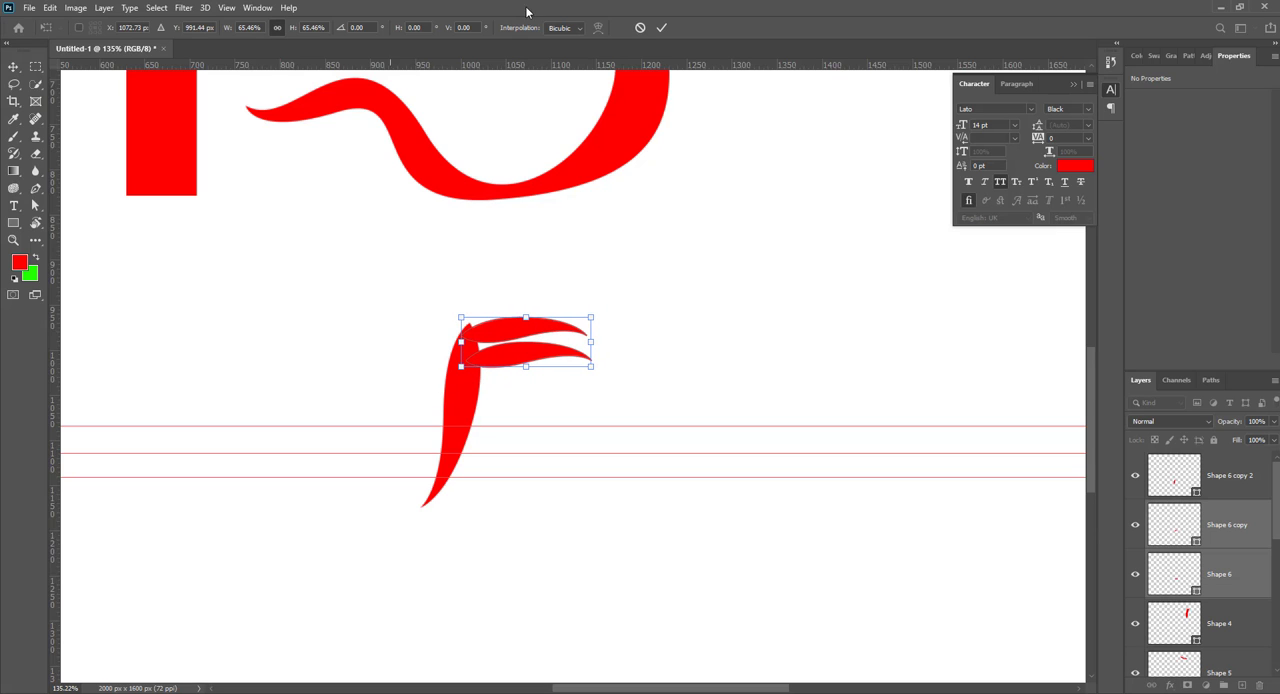
left_click(663, 28)
Step: Space the two small leaves apart vertically along the stem to form the arms of the F
scroll(671, 389, "down", 2)
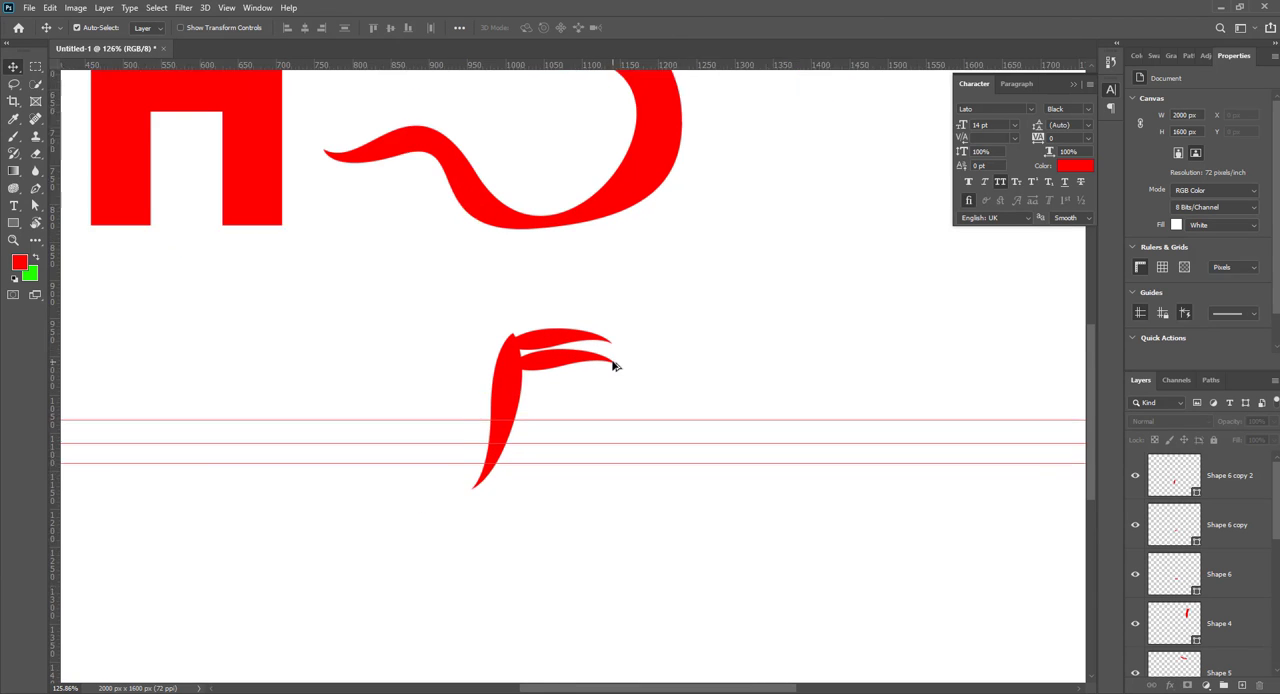
scroll(613, 364, "up", 2)
left_click_drag(546, 365, 530, 397)
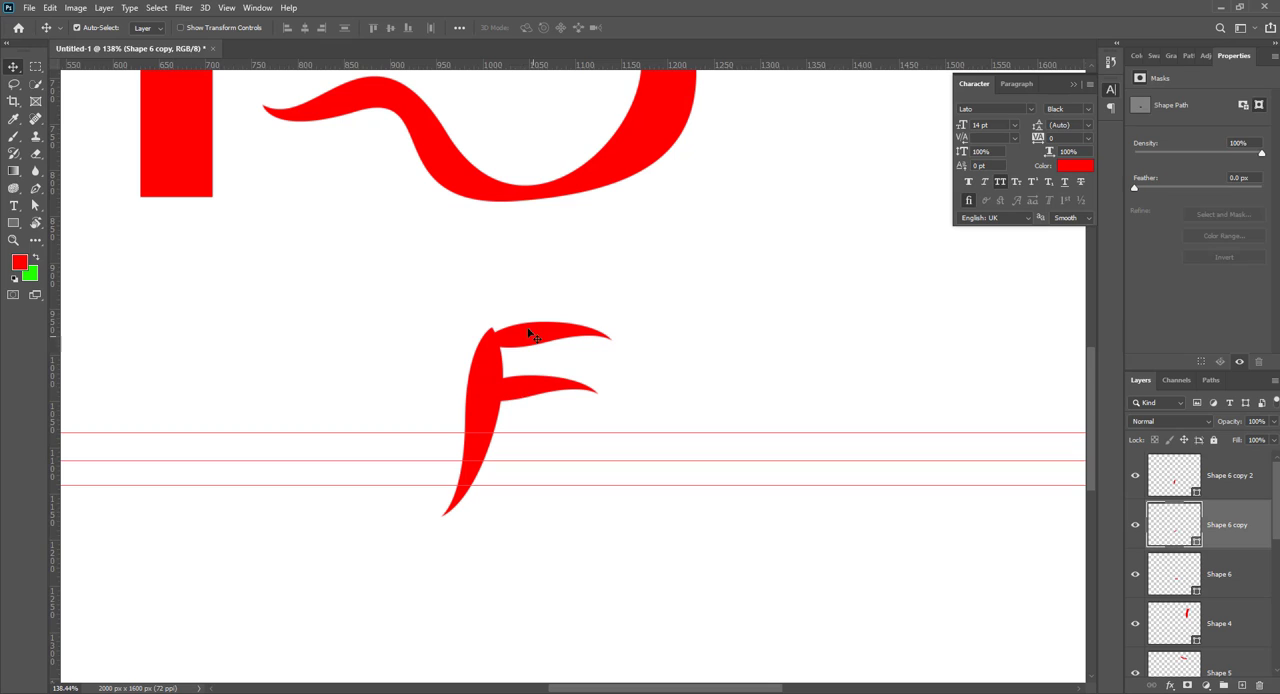
mouse_move(530, 335)
left_mouse_down()
mouse_move(520, 349)
mouse_move(547, 348)
left_mouse_up()
left_click(796, 373)
left_click(783, 430)
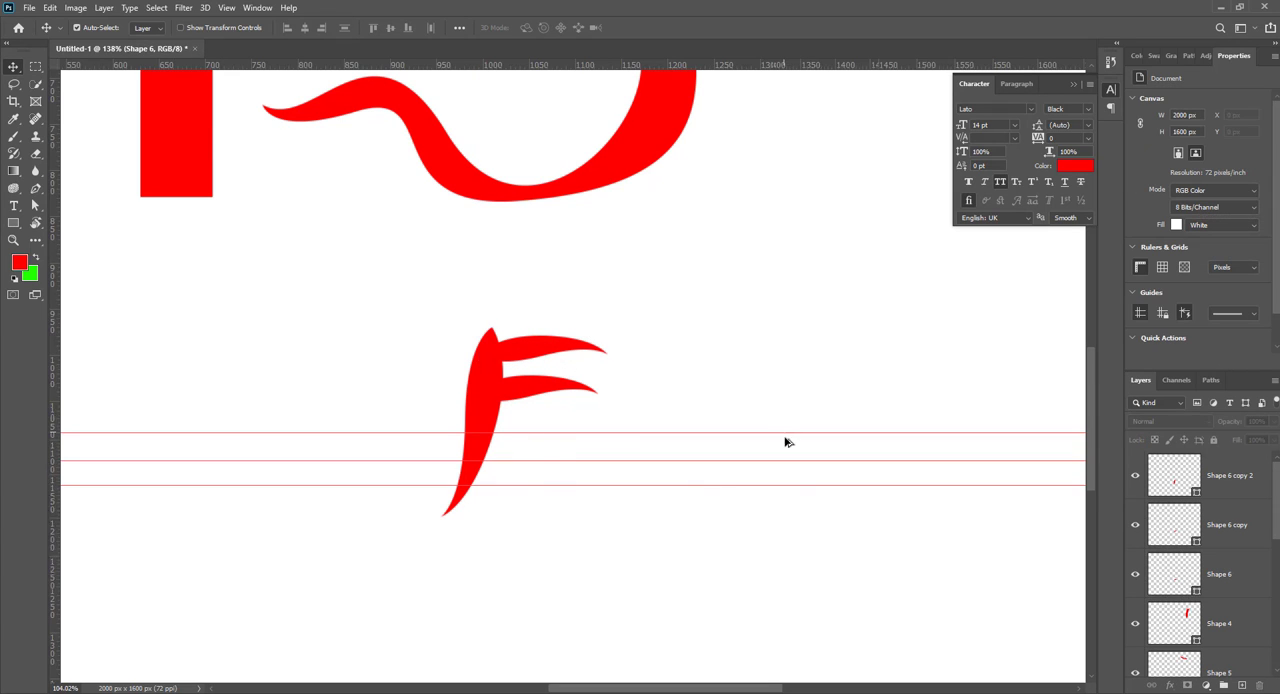
Step: Remove the uppermost of the three horizontal guides from the canvas
scroll(783, 430, "down", 3)
scroll(762, 447, "down", 2)
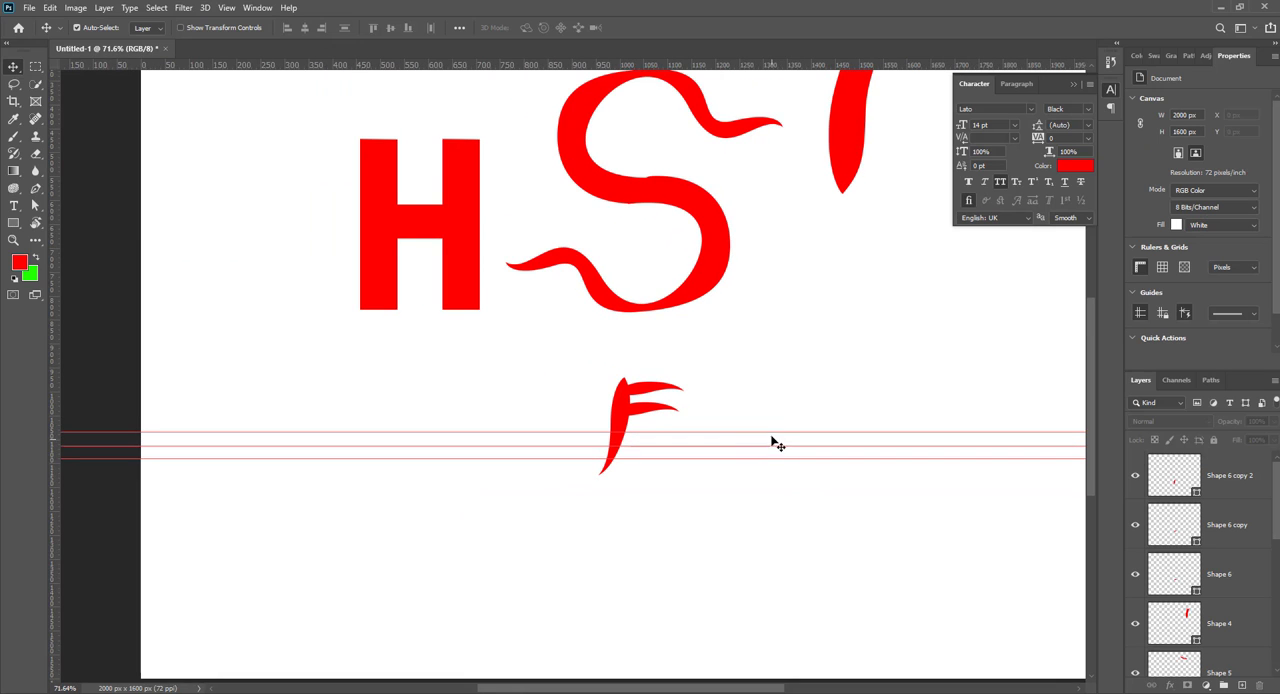
left_click_drag(771, 432, 990, 62)
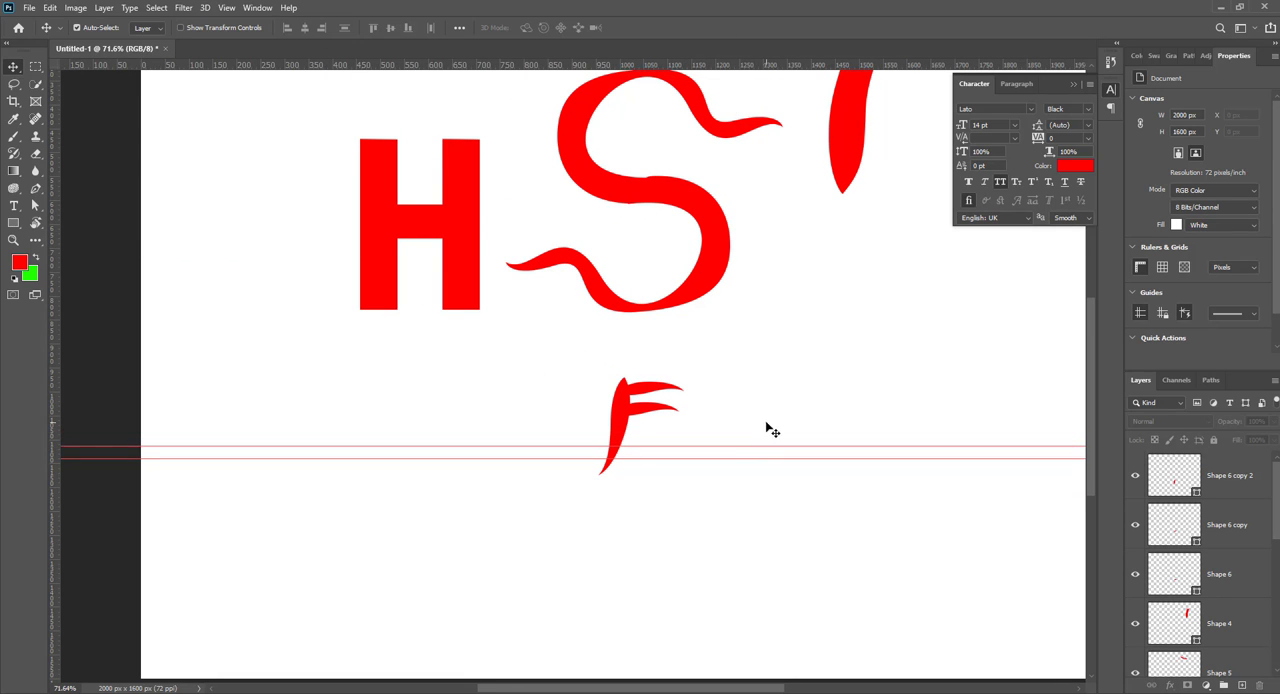
Step: Remove the two remaining horizontal guides and delete all the red letter shapes, leaving only the Background layer
left_click_drag(779, 447, 648, 48)
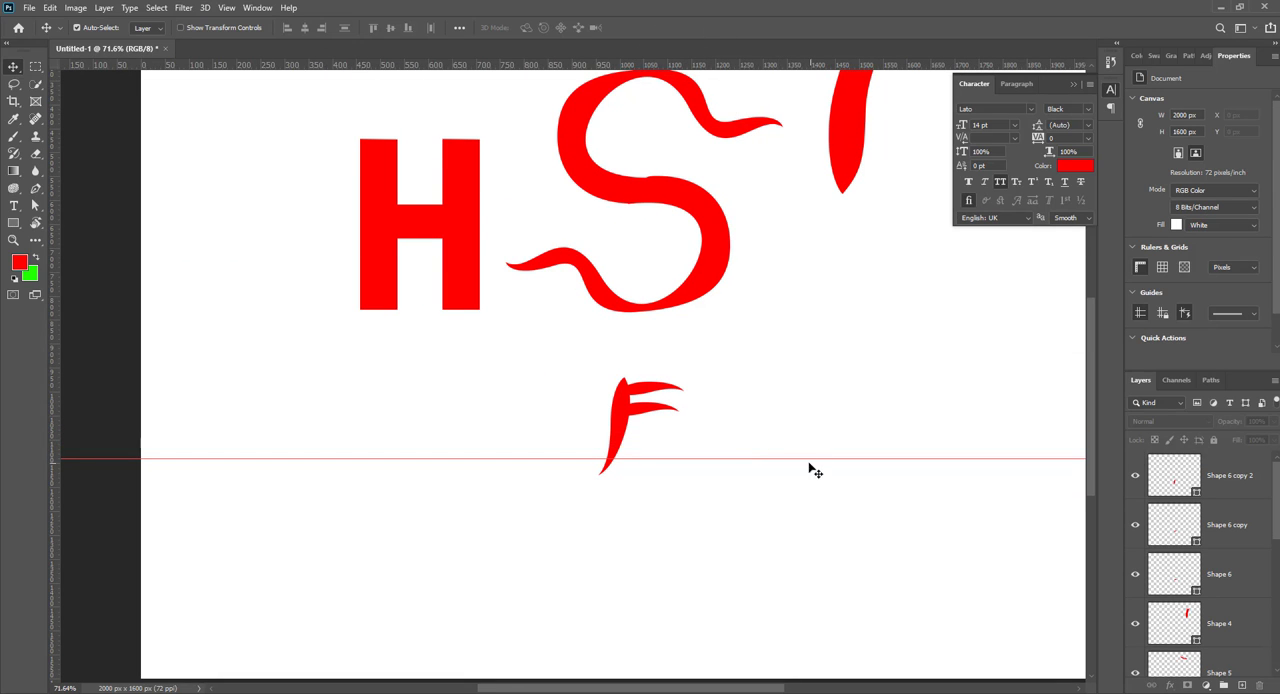
left_click_drag(795, 453, 787, 418)
left_click_drag(795, 460, 702, 26)
scroll(739, 464, "down", 3)
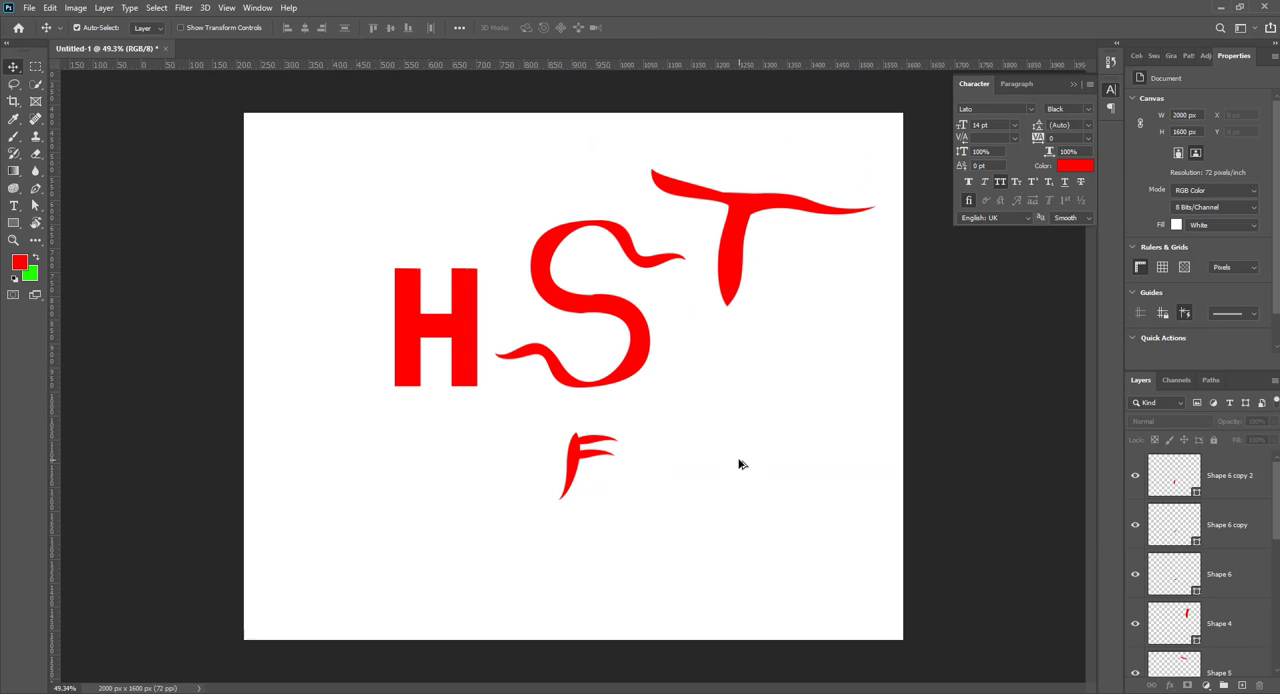
left_click_drag(803, 508, 258, 205)
key("Delete")
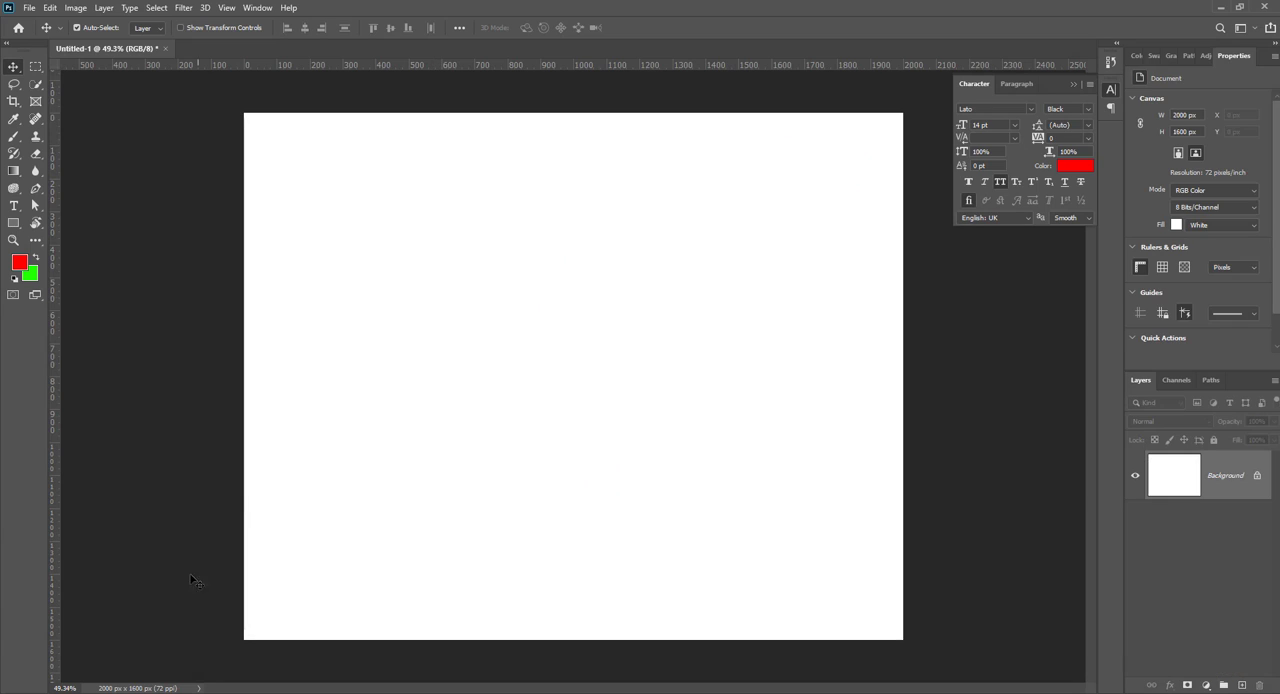
Step: Switch to File Explorer, browse to the Downloads folder and preview the brandmark-logo-type image
key("super+e")
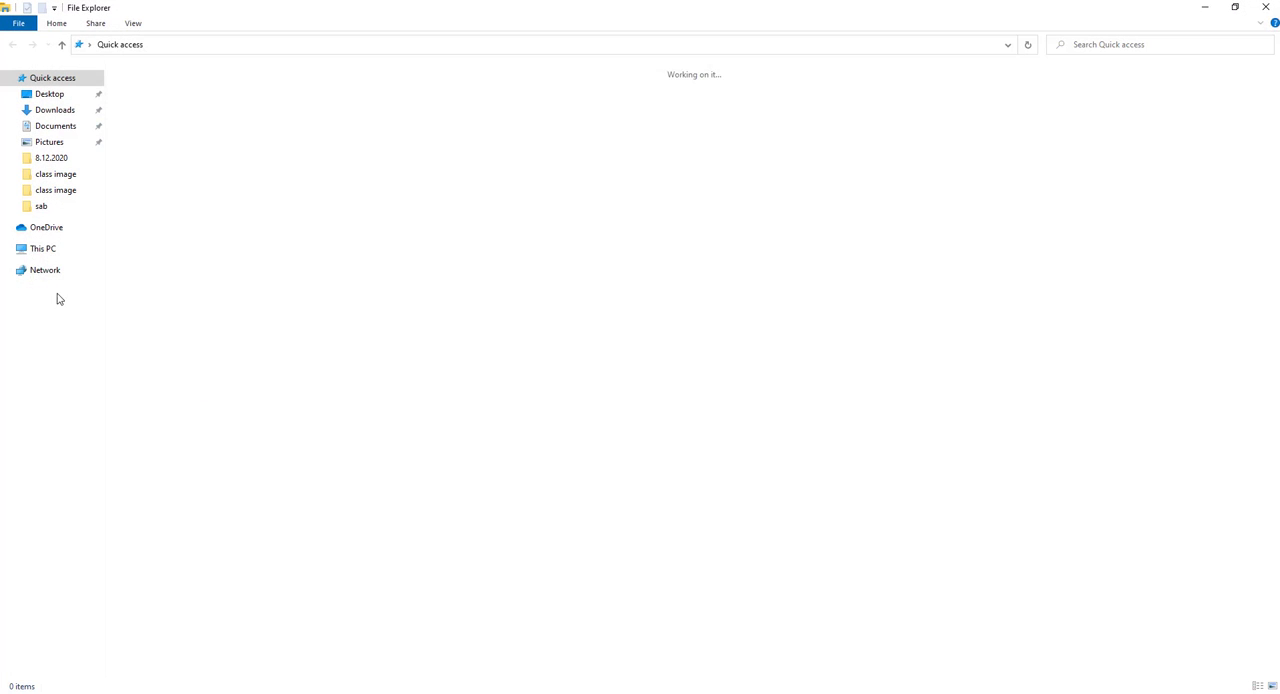
left_click(42, 249)
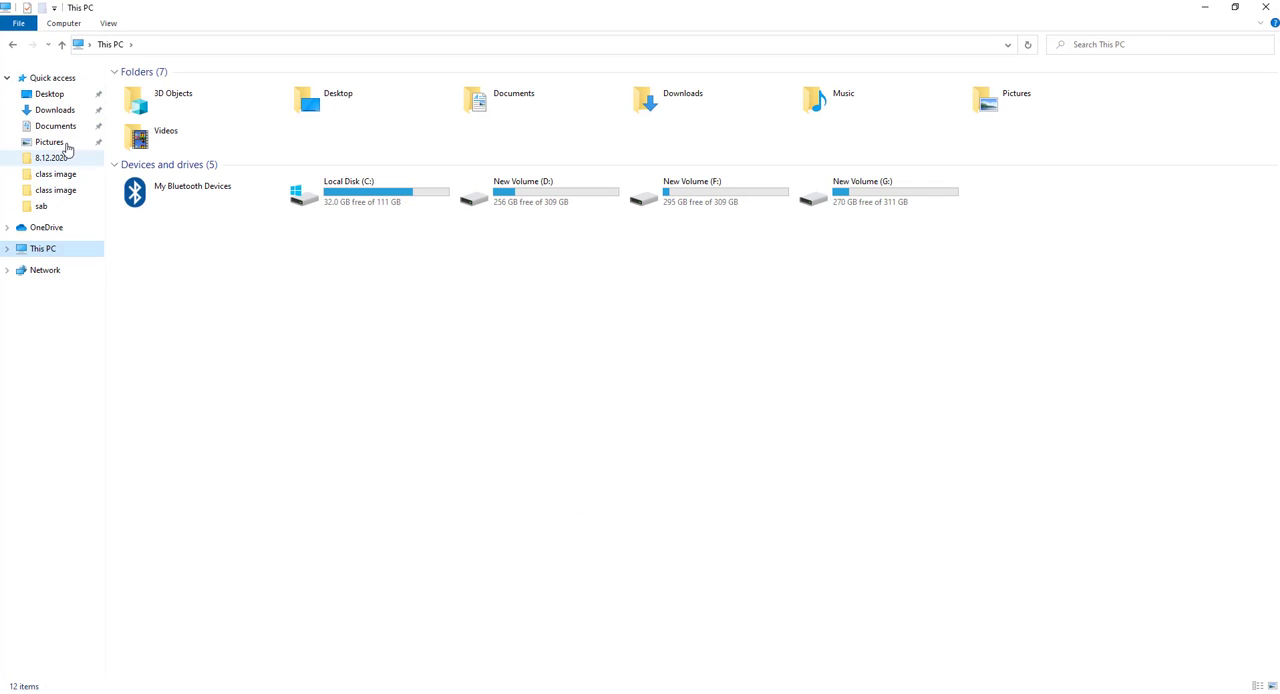
left_click(52, 95)
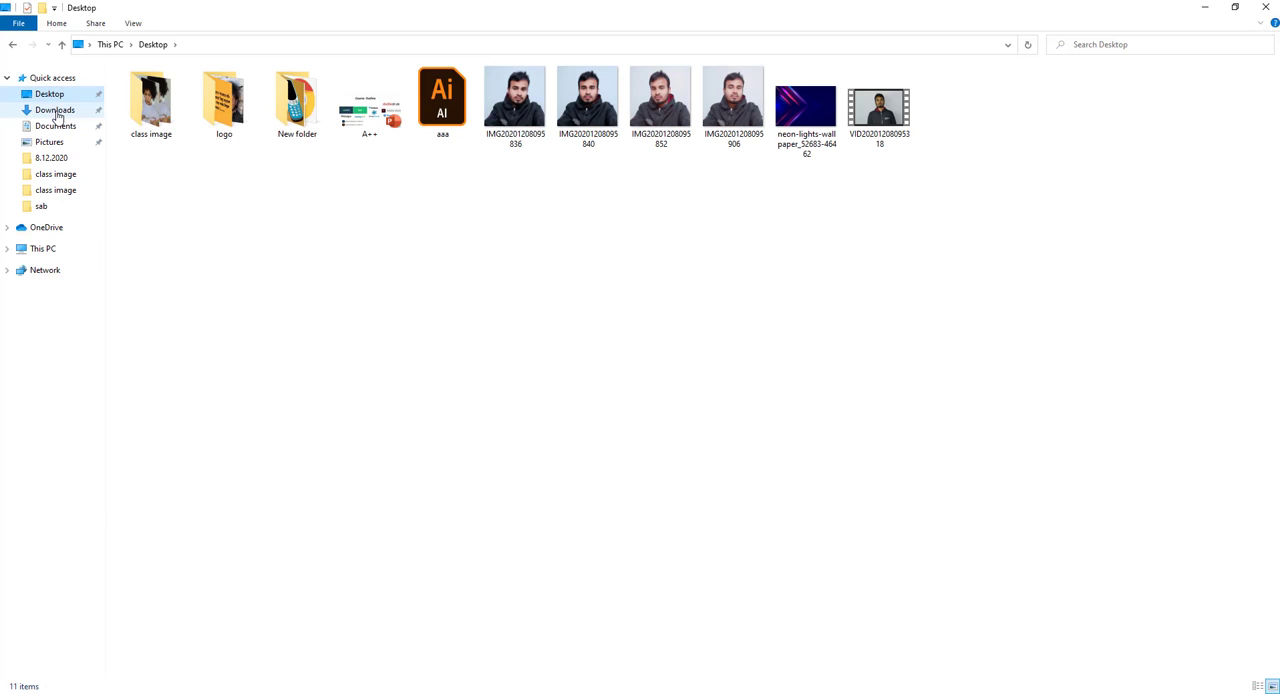
left_click(56, 112)
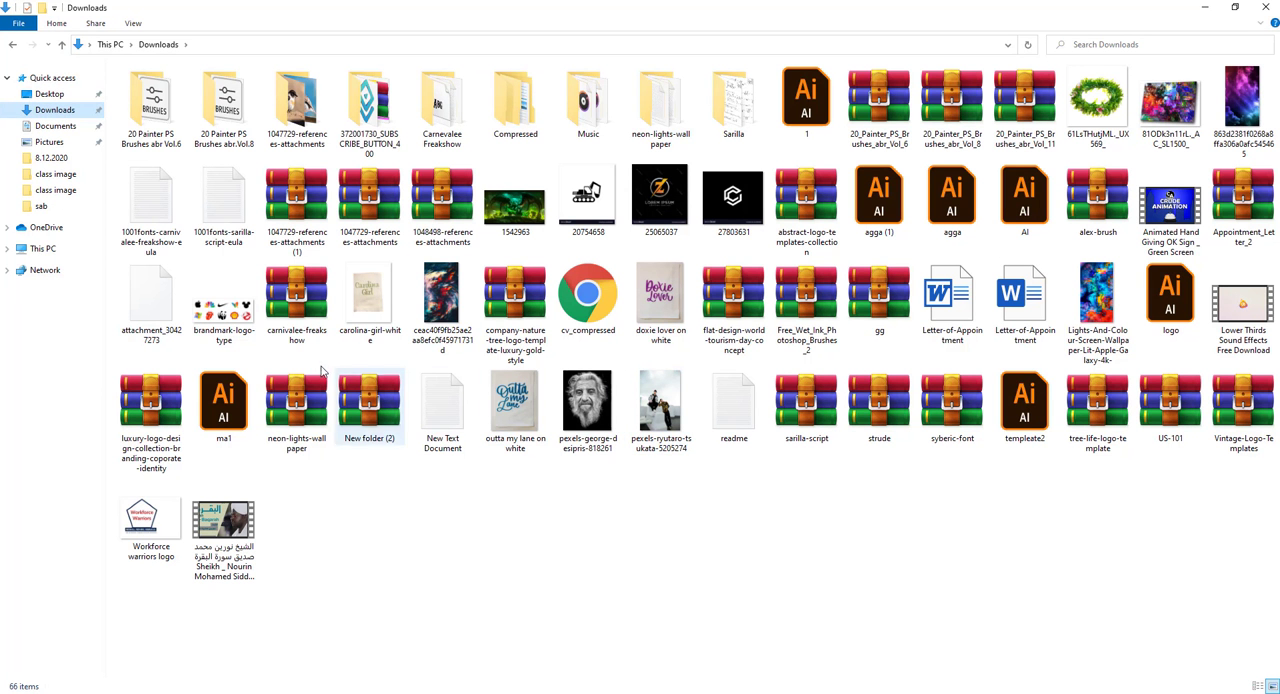
double_click(223, 300)
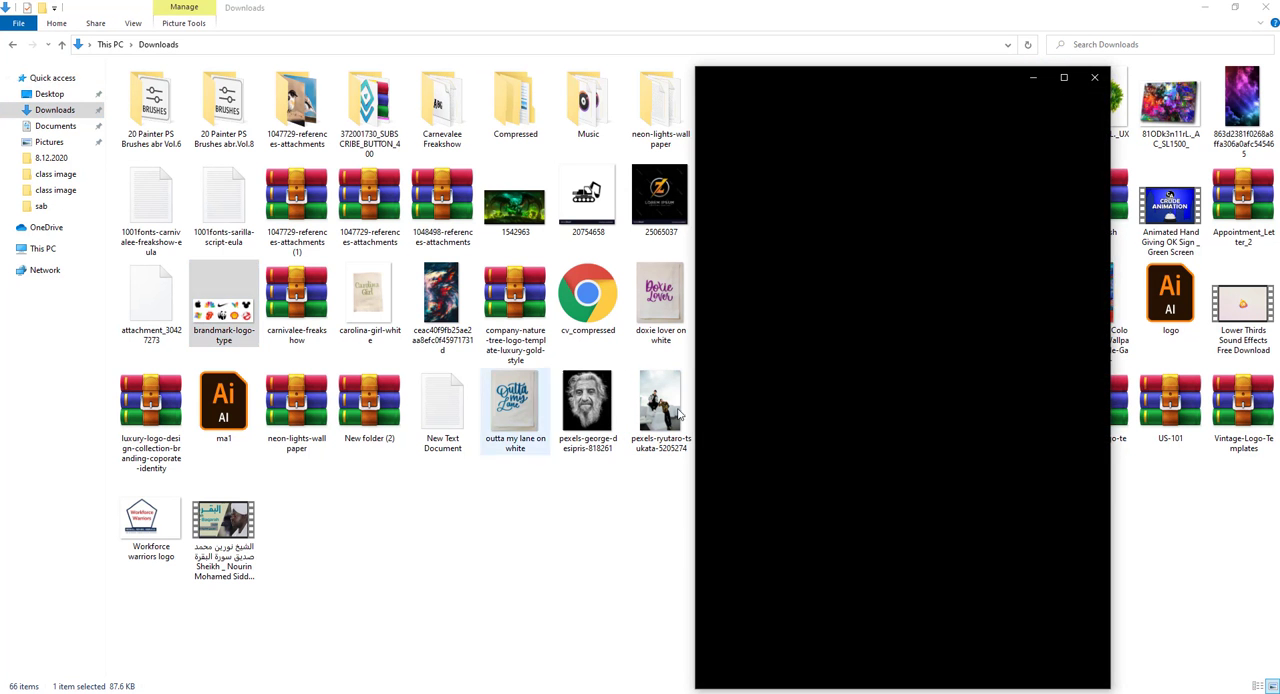
left_click(1094, 77)
Step: Place brandmark-logo-type into the blank Photoshop document and scale it about its centre to about 278%
left_click_drag(223, 300, 520, 394)
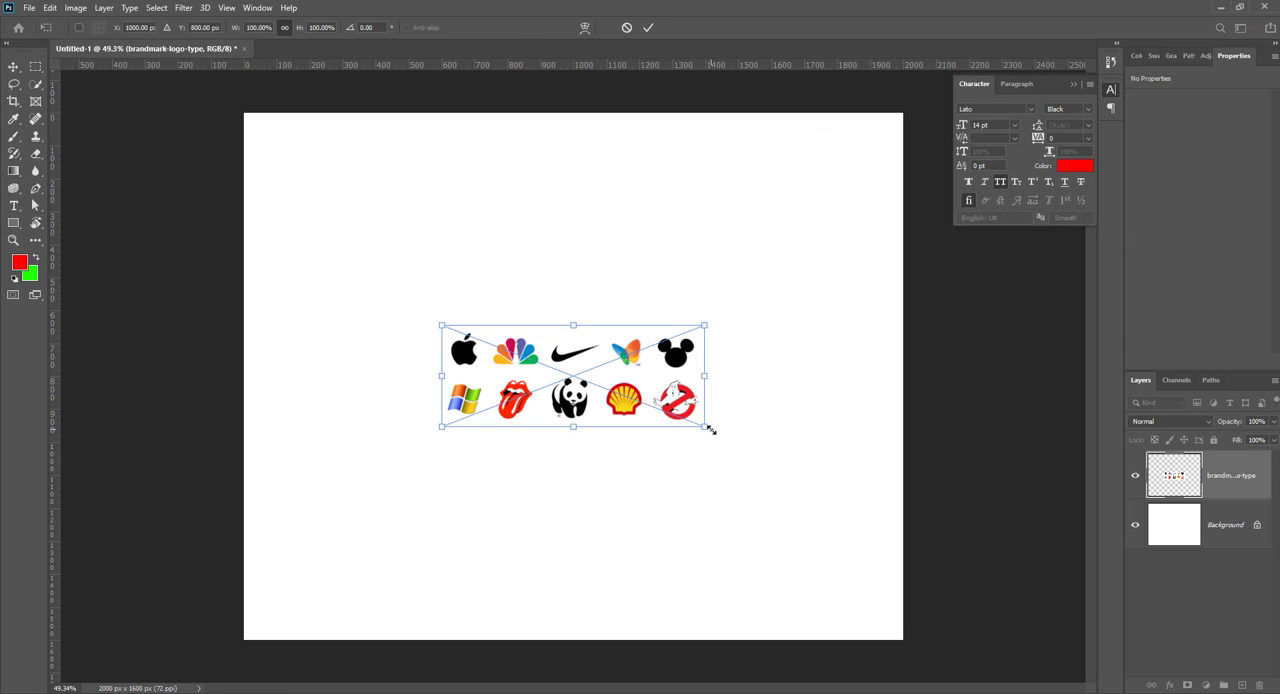
left_click_drag(710, 430, 912, 600)
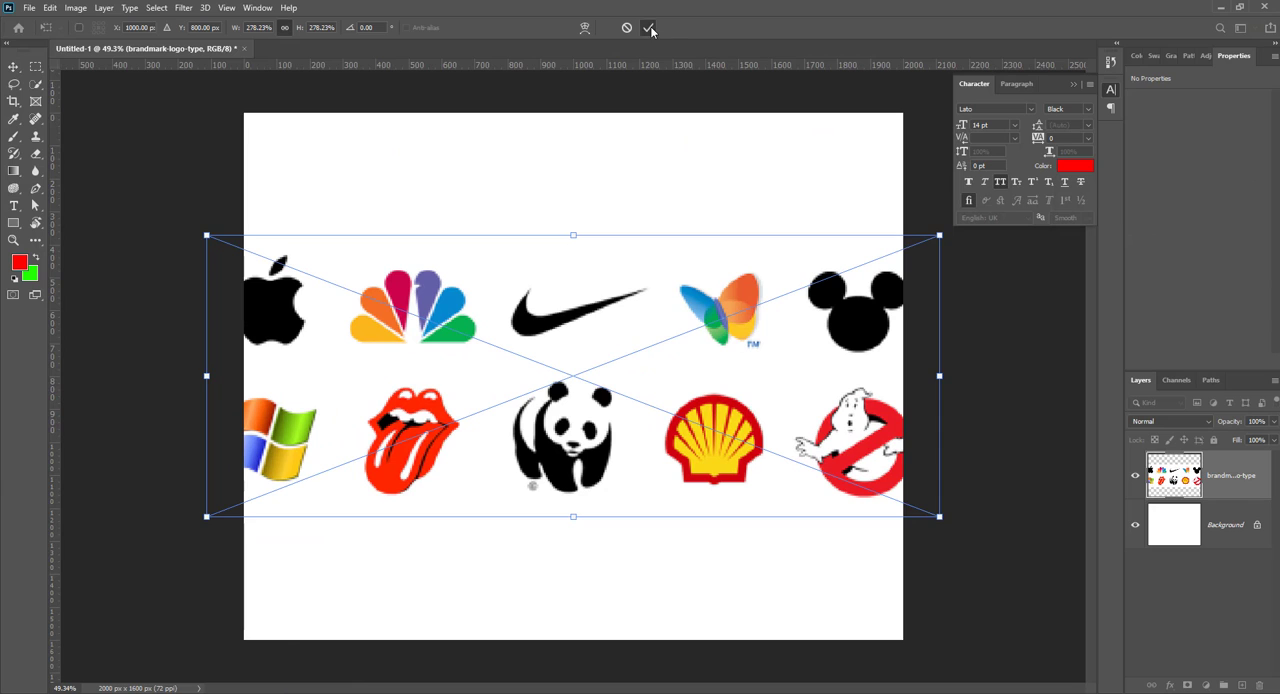
left_click(648, 28)
Step: Trace the inner curve of the Nike swoosh with the Pen tool in Shape mode, adjusting the curve handles to follow its edge
scroll(519, 263, "up", 4)
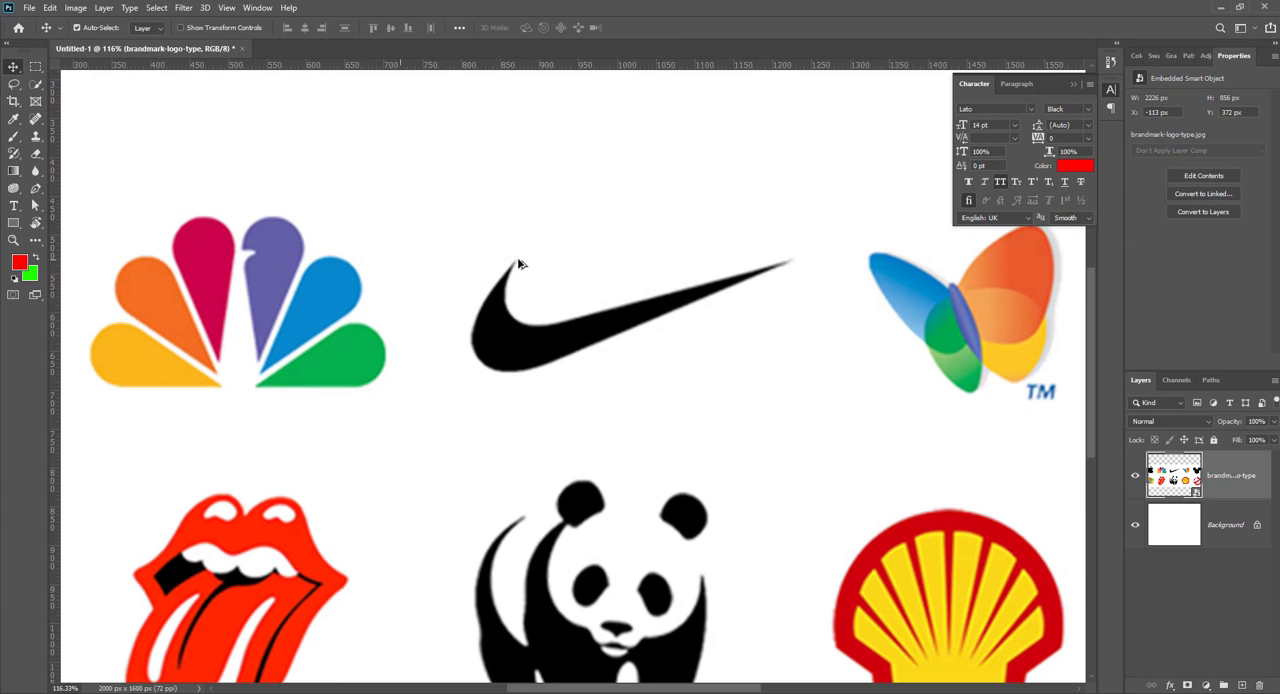
left_click(37, 189)
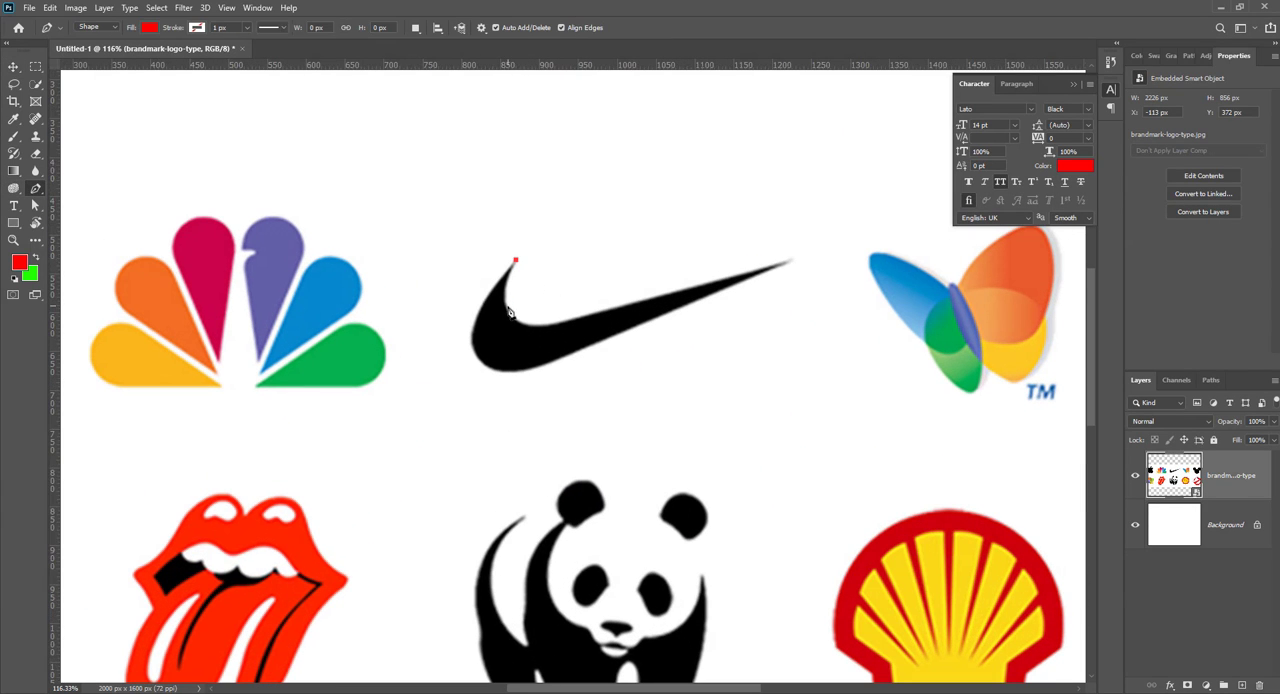
left_click(508, 313)
scroll(505, 311, "up", 2)
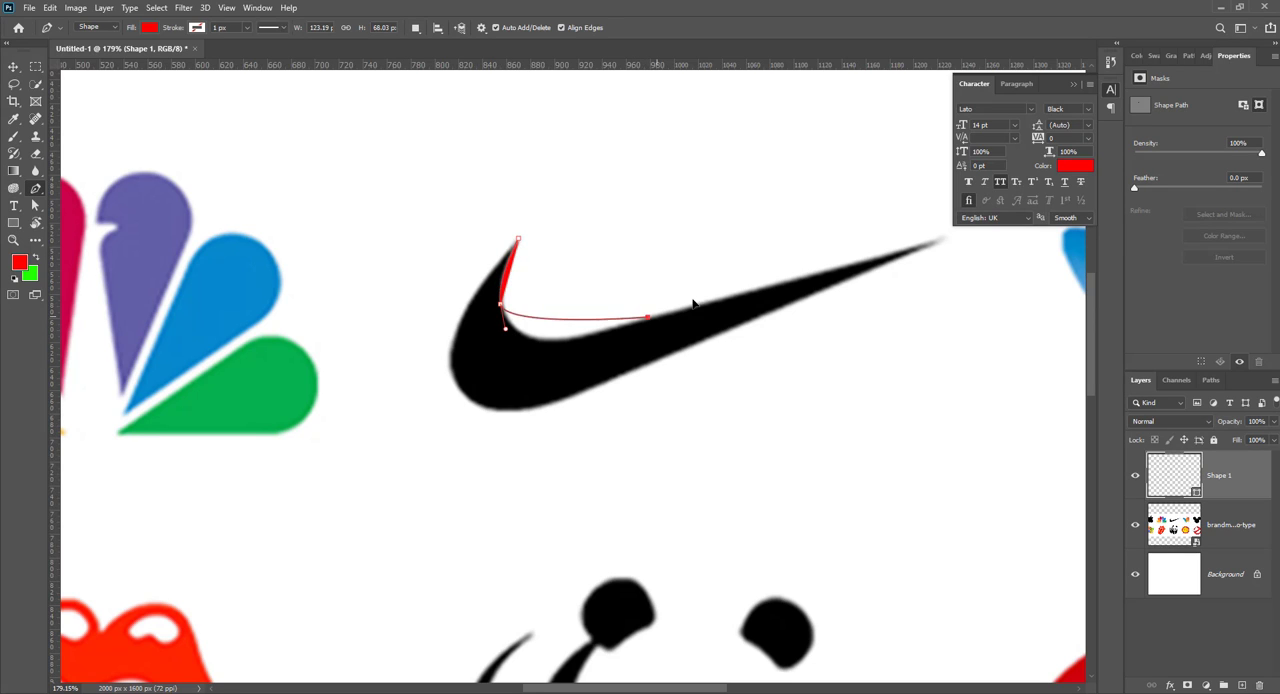
left_click_drag(647, 317, 731, 330)
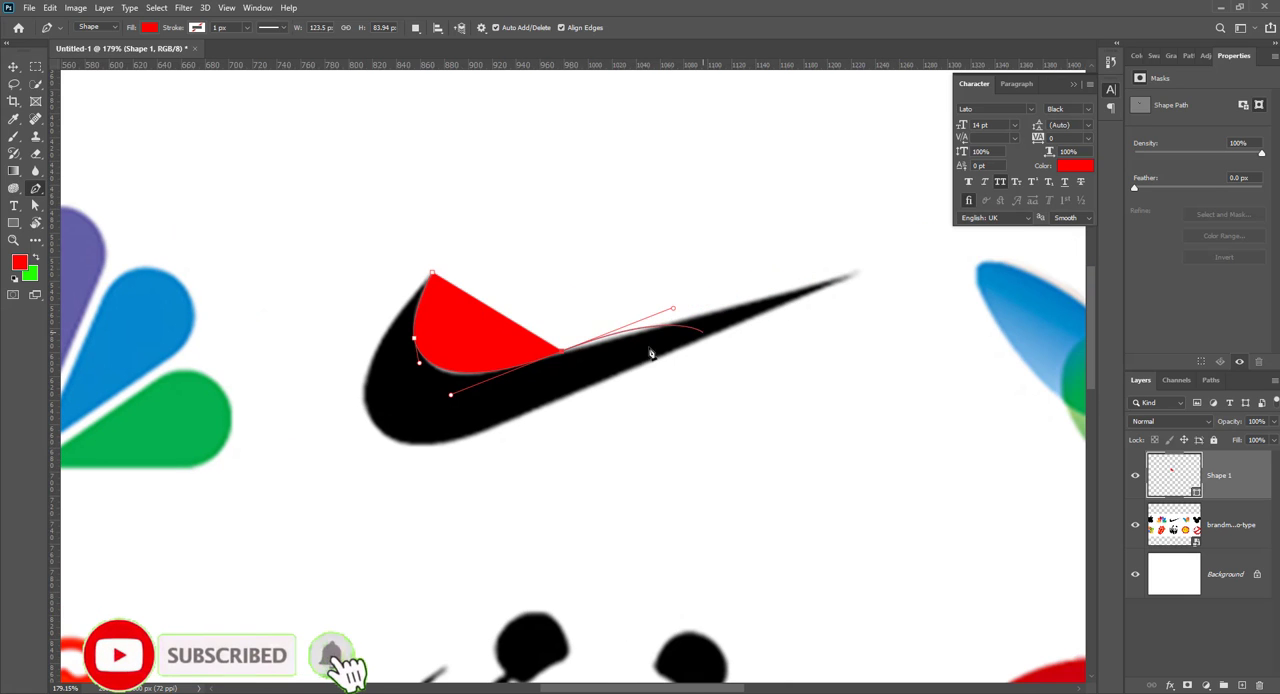
key("ctrl+z")
left_click_drag(571, 352, 623, 335)
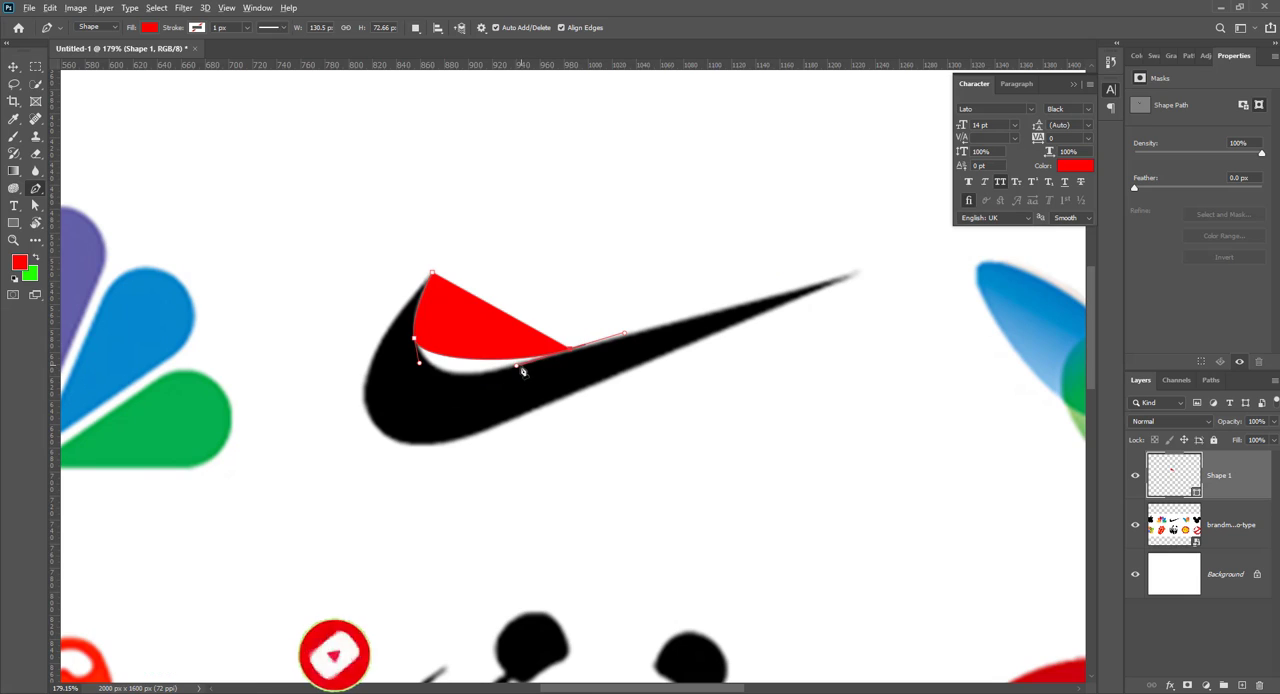
left_click_drag(517, 368, 455, 400)
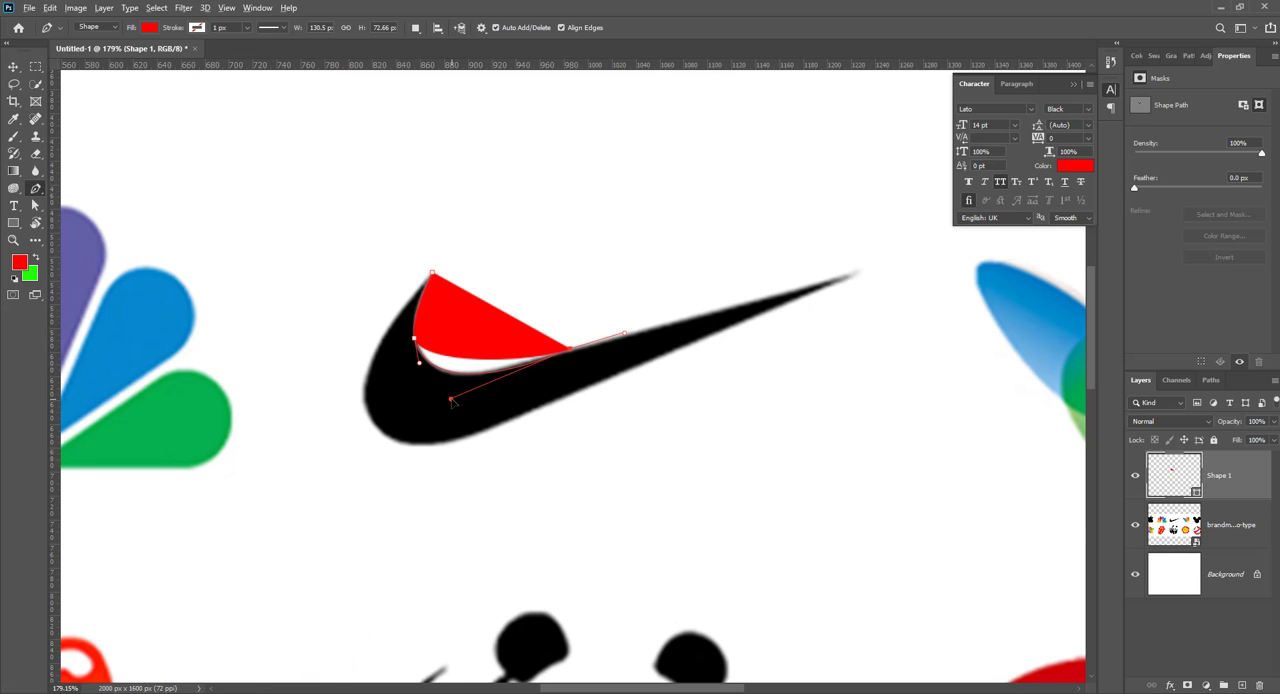
Step: Continue the path to the swoosh's pointed tip, along its lower edge and around the rounded end, closing it at the starting point
left_click_drag(853, 274, 575, 400)
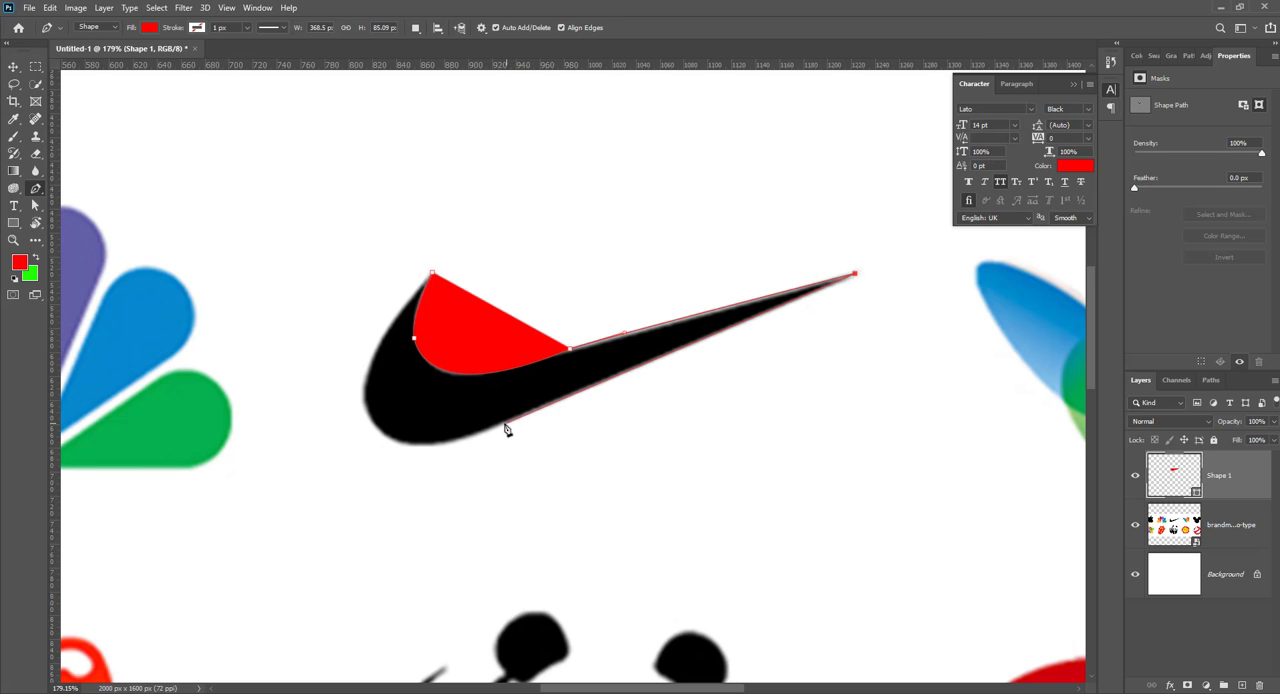
left_click_drag(503, 423, 414, 457)
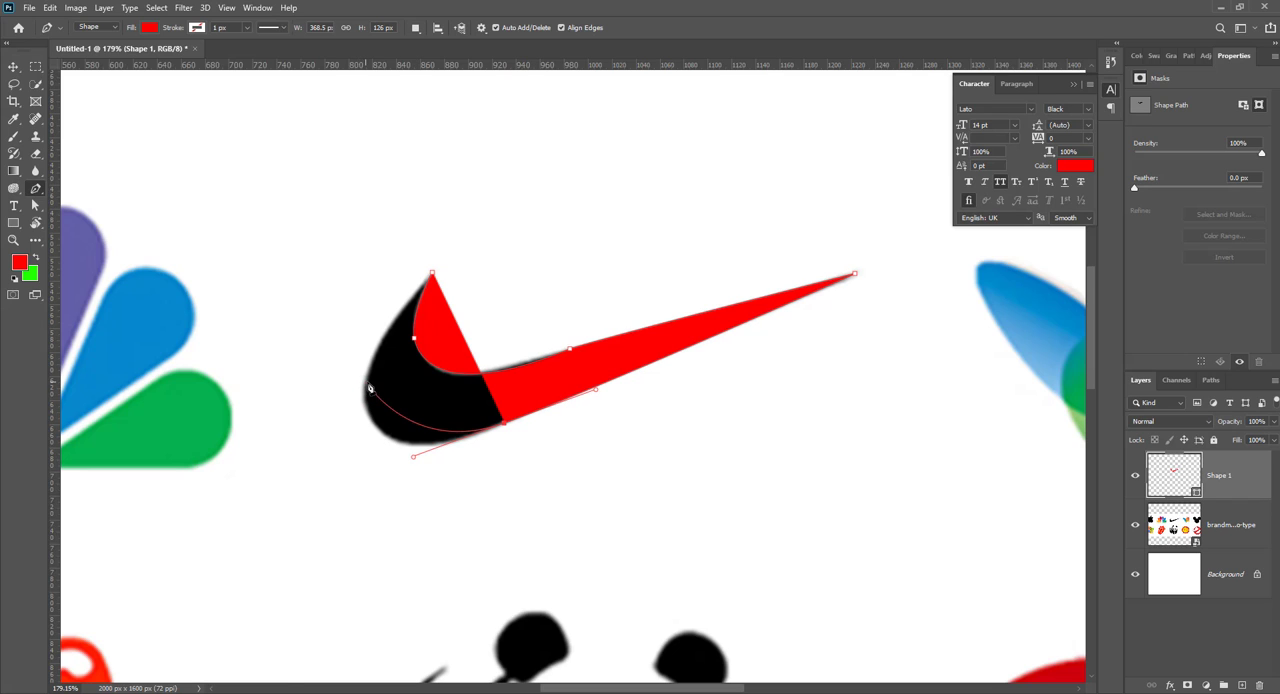
left_click_drag(364, 383, 362, 308)
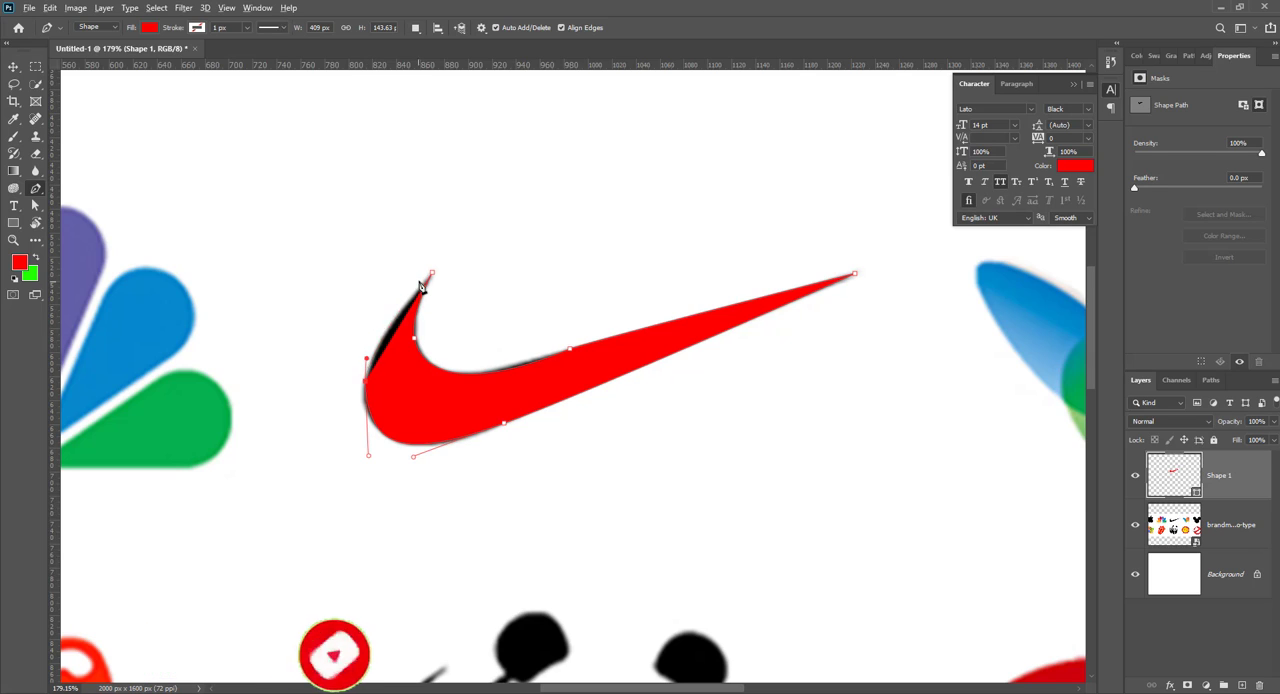
left_click_drag(432, 272, 458, 251)
Step: Move the traced red swoosh up and to the right, clear of the black original
key("a")
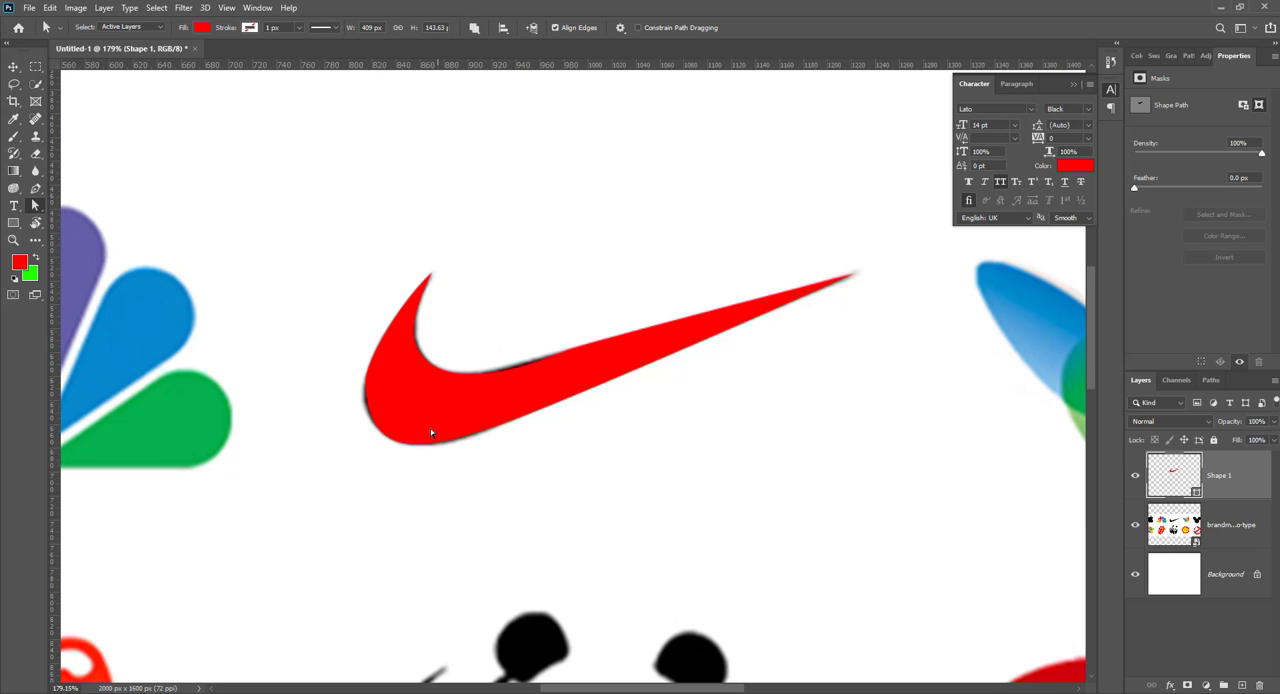
left_click_drag(417, 408, 472, 254)
left_click(13, 68)
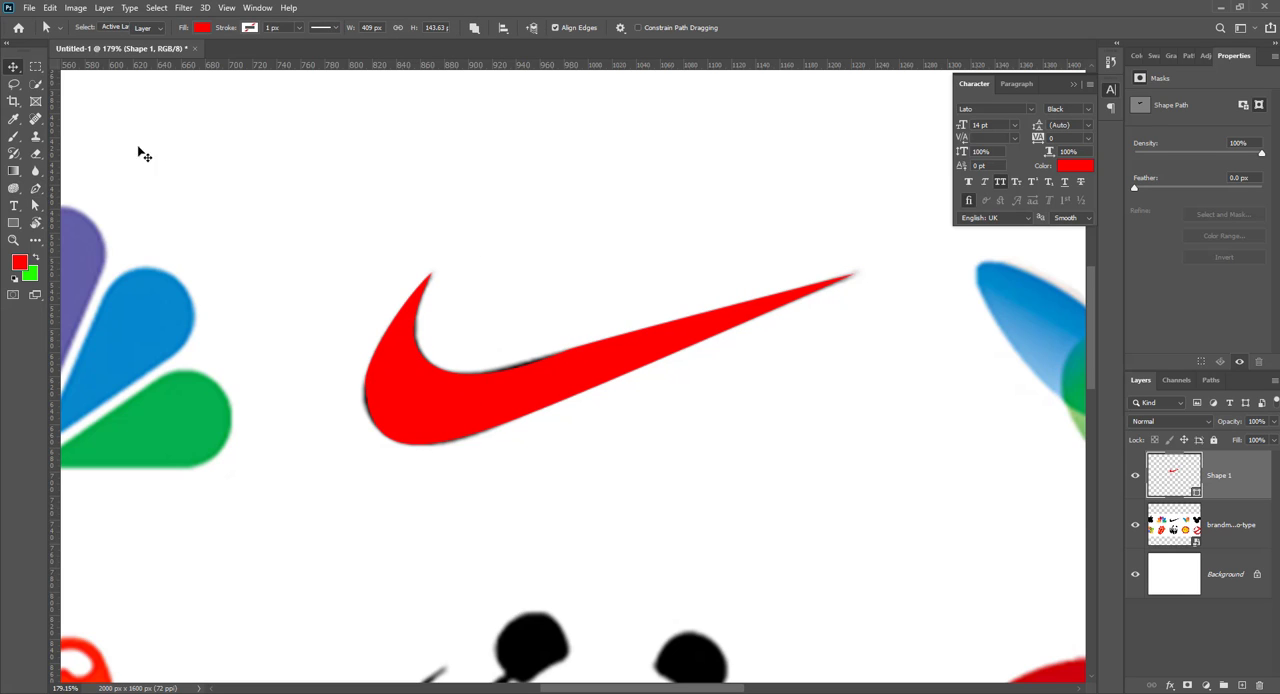
left_click(142, 154)
key("a")
left_click_drag(383, 368, 471, 191)
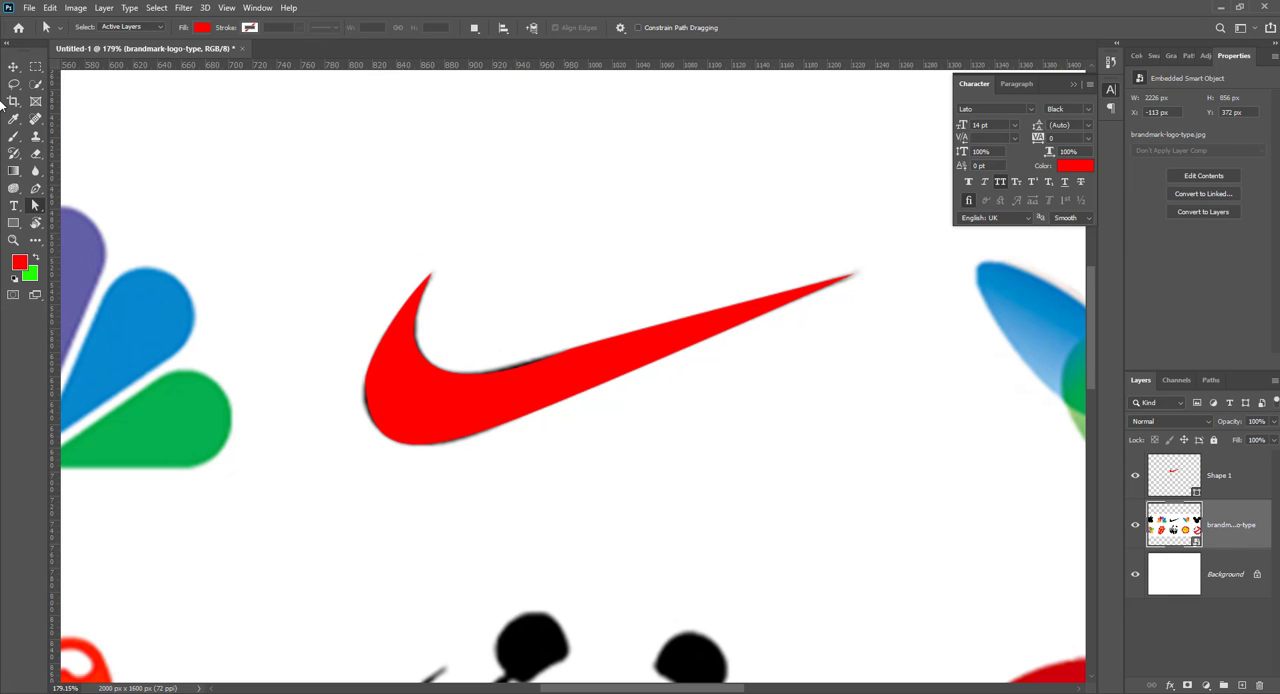
left_click(13, 67)
left_click_drag(424, 412, 514, 240)
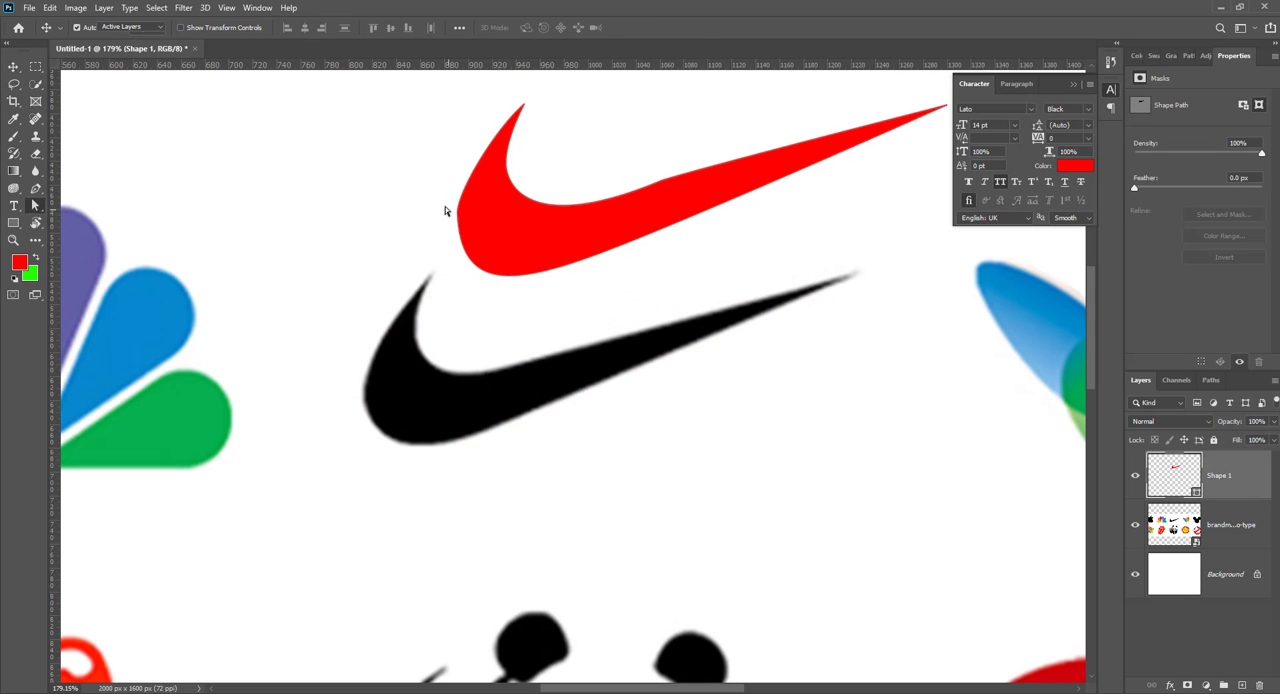
Step: Lengthen the upper curve handle on the red swoosh's leftmost anchor to smooth its outer edge
key("a")
left_click(457, 214)
left_click_drag(460, 194, 460, 180)
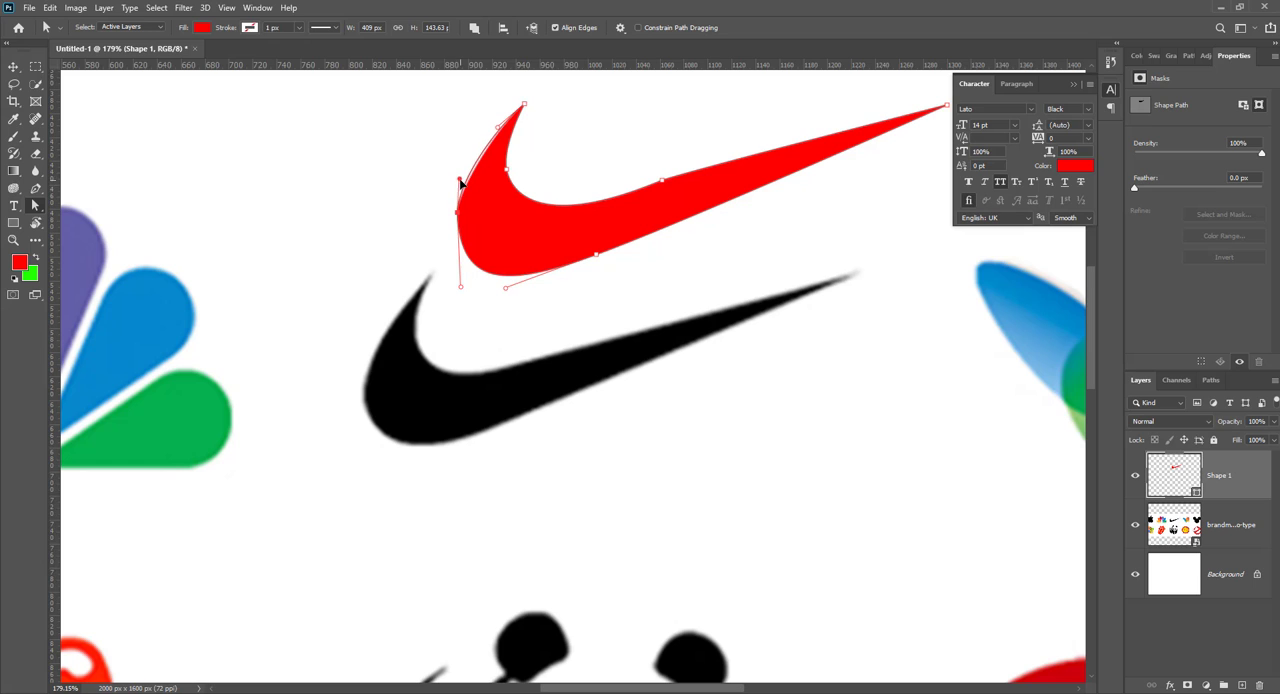
left_click(448, 273)
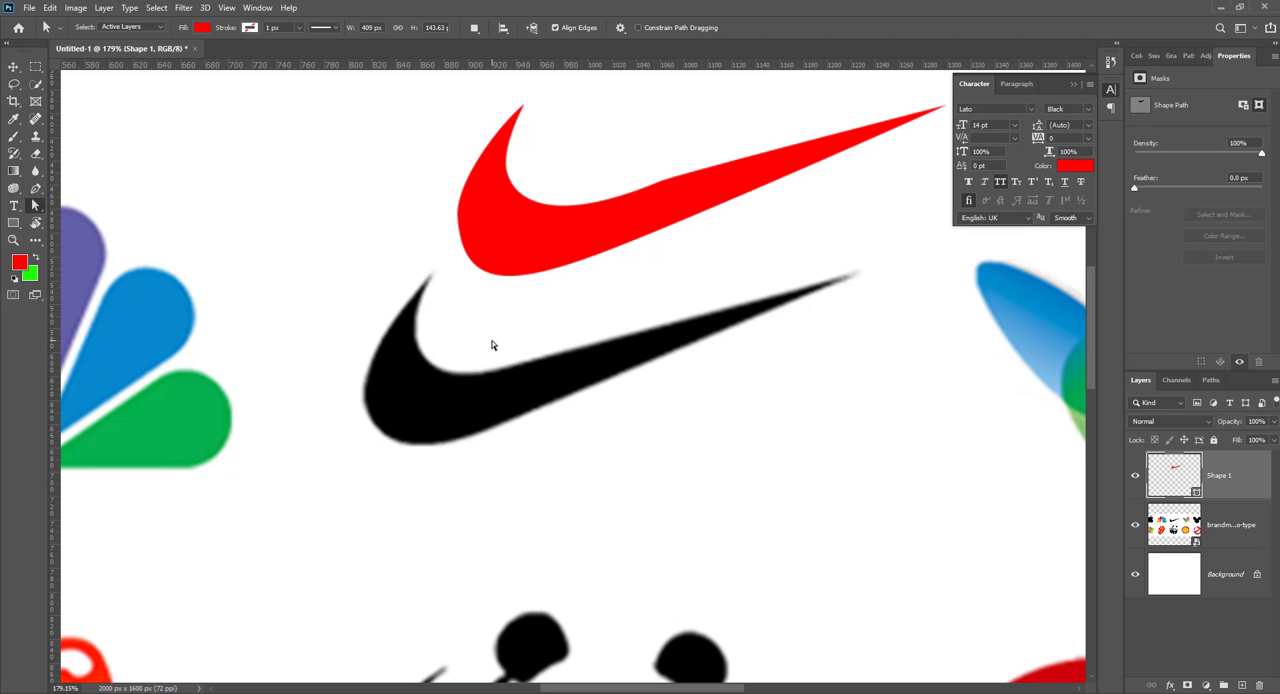
left_click_drag(402, 307, 648, 227)
left_click(668, 197)
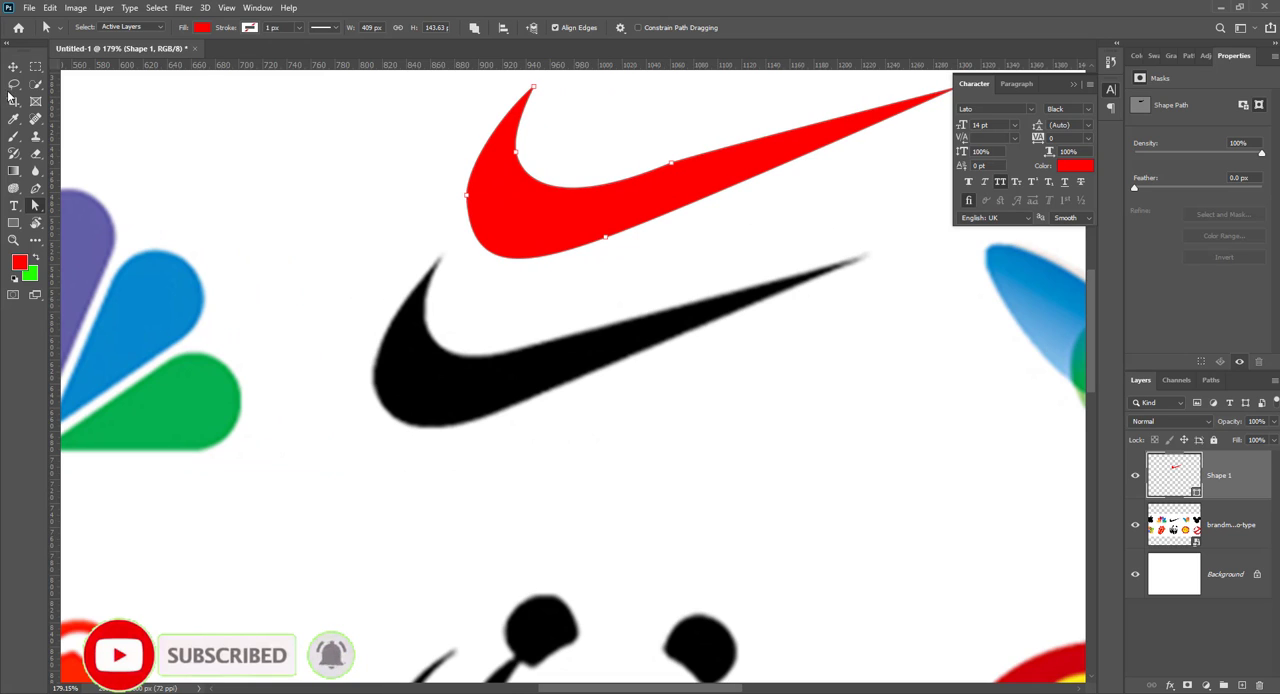
Step: Start a second Pen trace of the black swoosh, following its inner curve from the upper point to the far tip
left_click(35, 188)
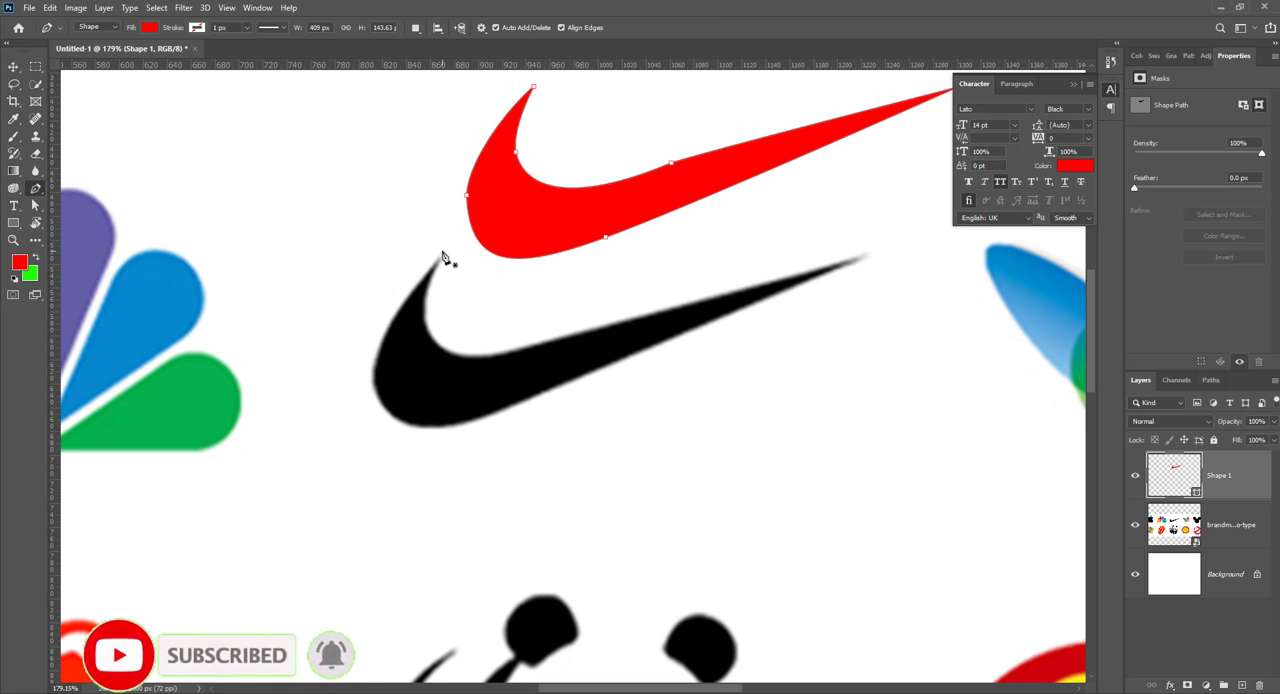
left_click(442, 251)
left_click_drag(428, 330, 441, 352)
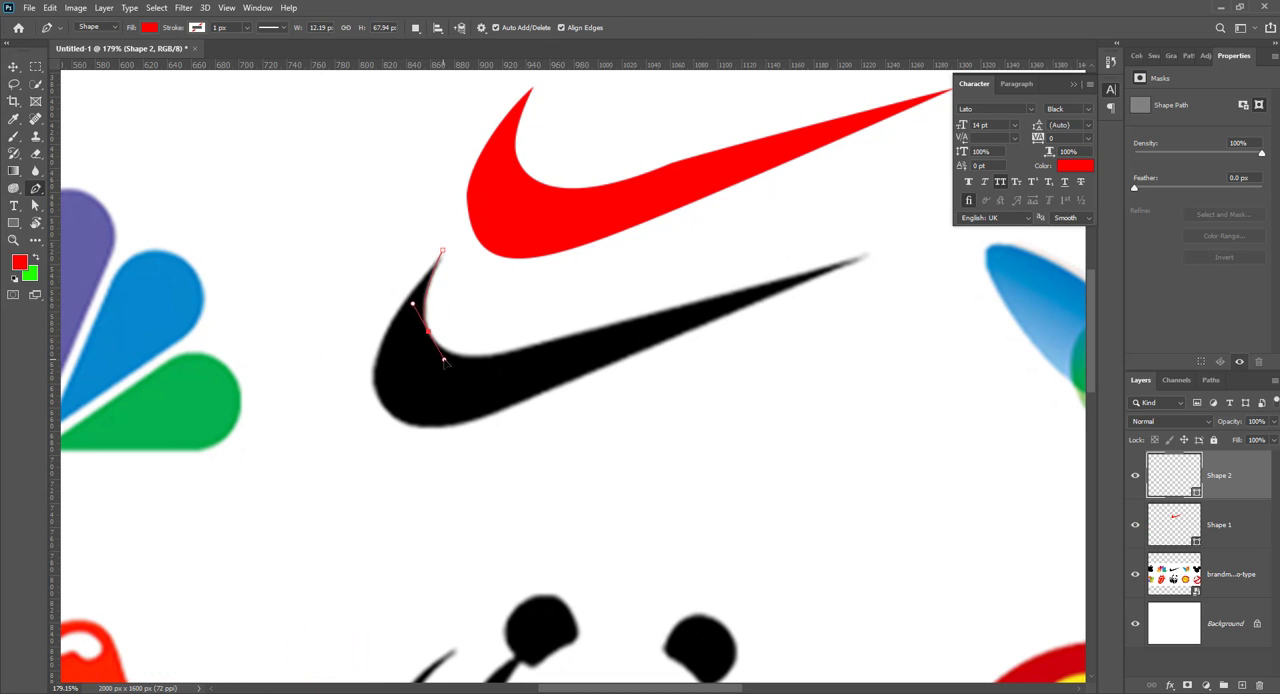
left_click_drag(603, 330, 713, 294)
left_click(860, 257)
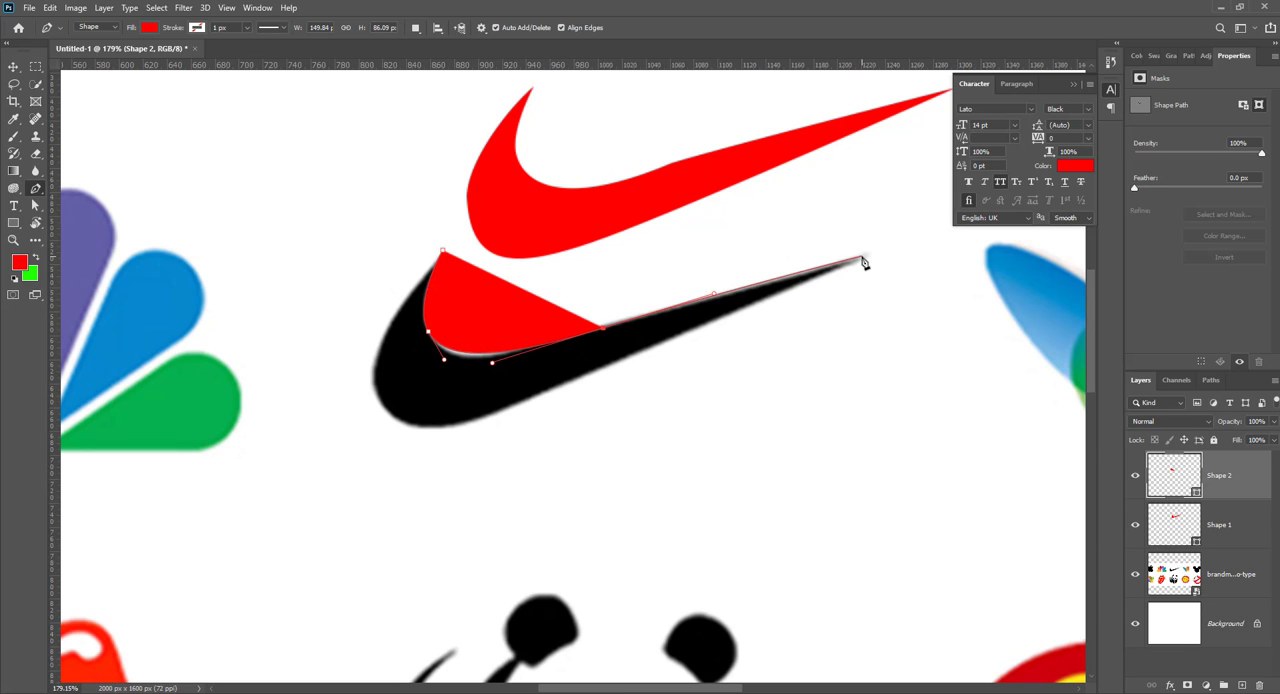
Step: Trace the swoosh's lower edge and rounded end, redoing the leftmost anchor, and close the second shape at its starting point
left_click_drag(516, 404, 376, 456)
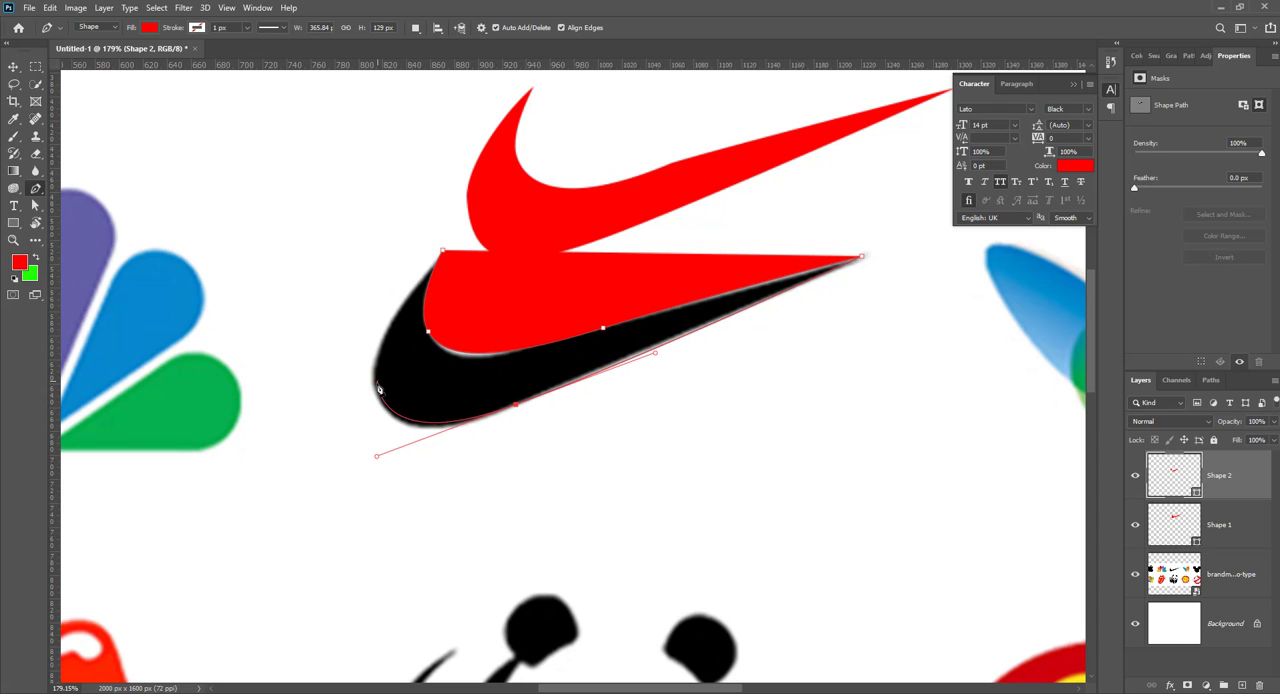
left_click(377, 391)
left_click_drag(377, 391, 371, 359)
key("ctrl+z")
left_click_drag(442, 250, 491, 251)
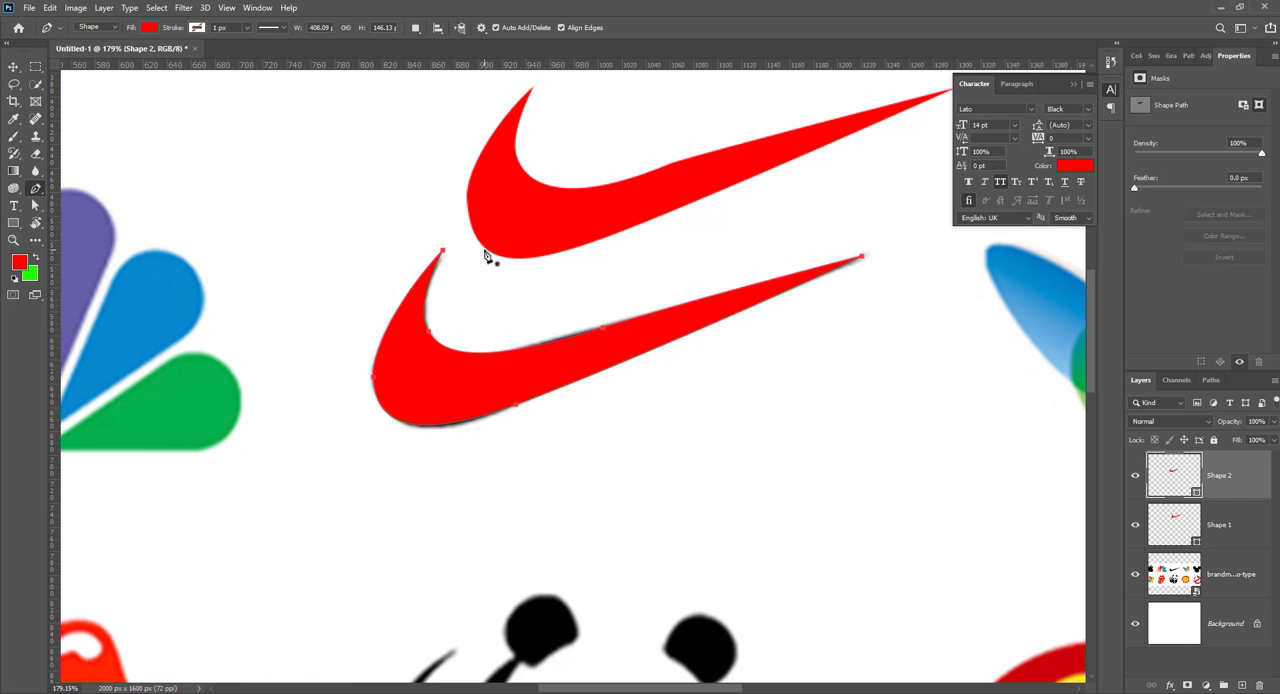
Step: Move the second red swoosh above the original and lower the first red swoosh so it partly overlaps the black one
left_click(15, 68)
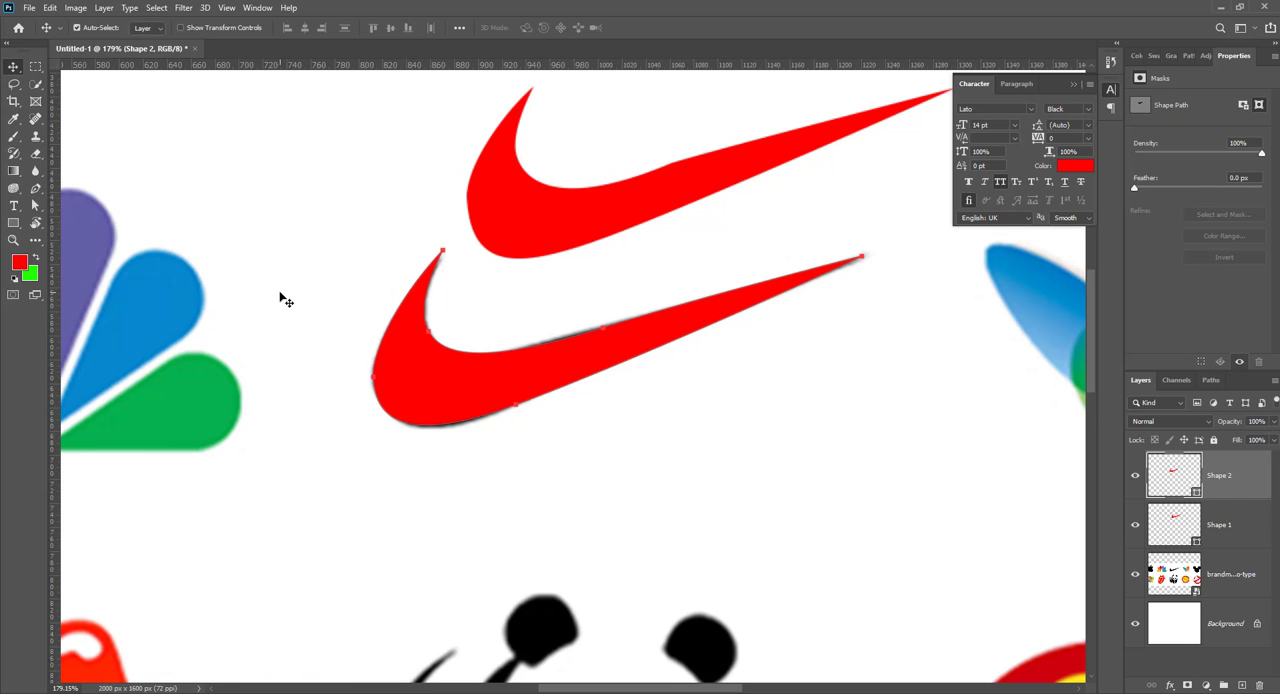
left_click_drag(449, 403, 283, 255)
left_click_drag(500, 245, 506, 312)
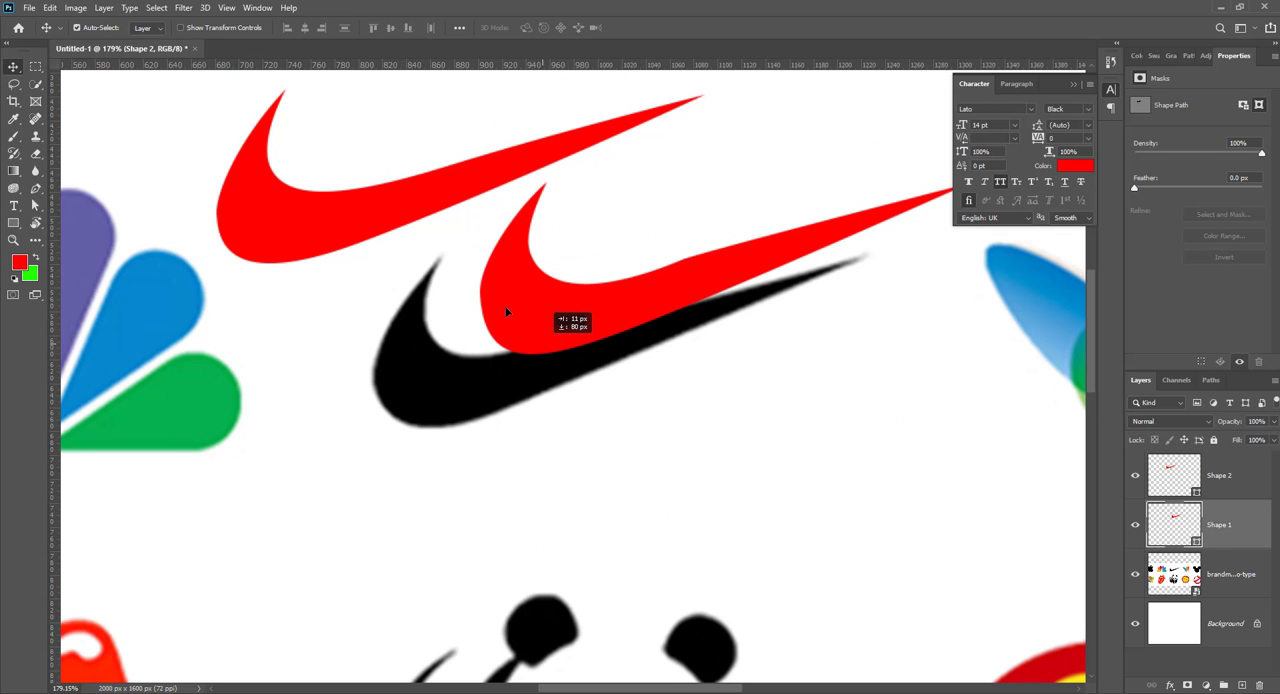
left_click_drag(368, 213, 444, 193)
left_click_drag(438, 260, 466, 356)
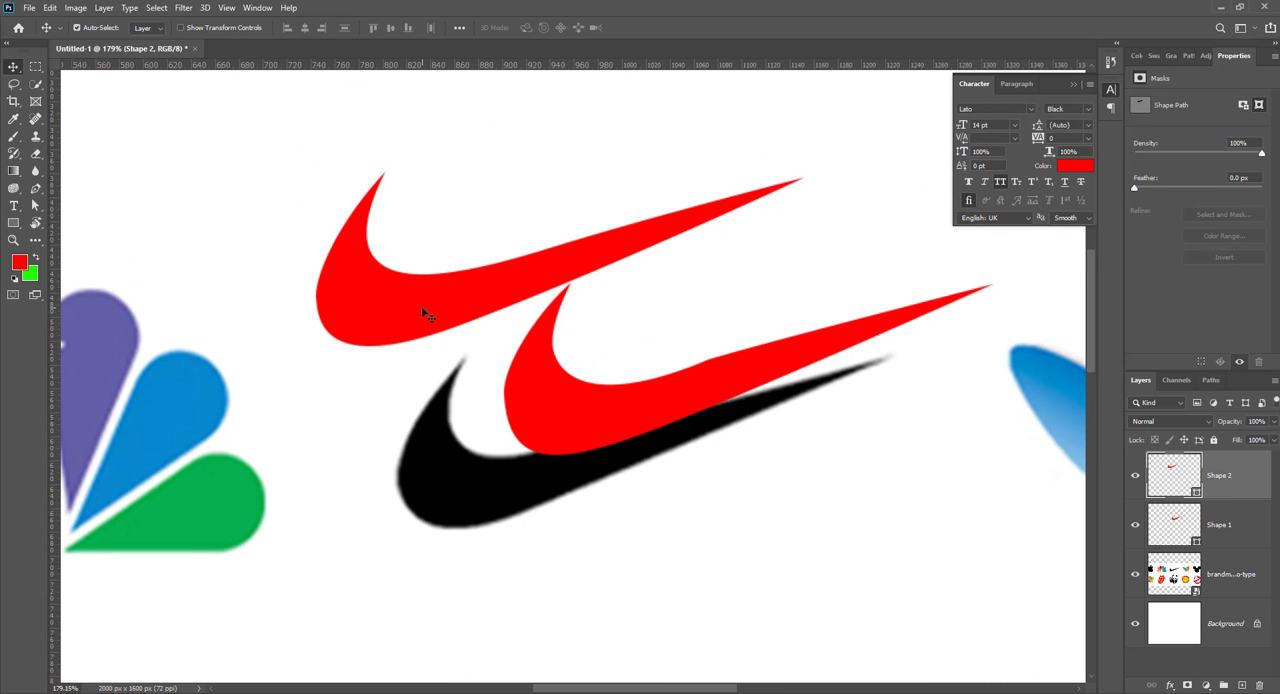
left_click_drag(421, 308, 469, 271)
scroll(578, 431, "down", 2)
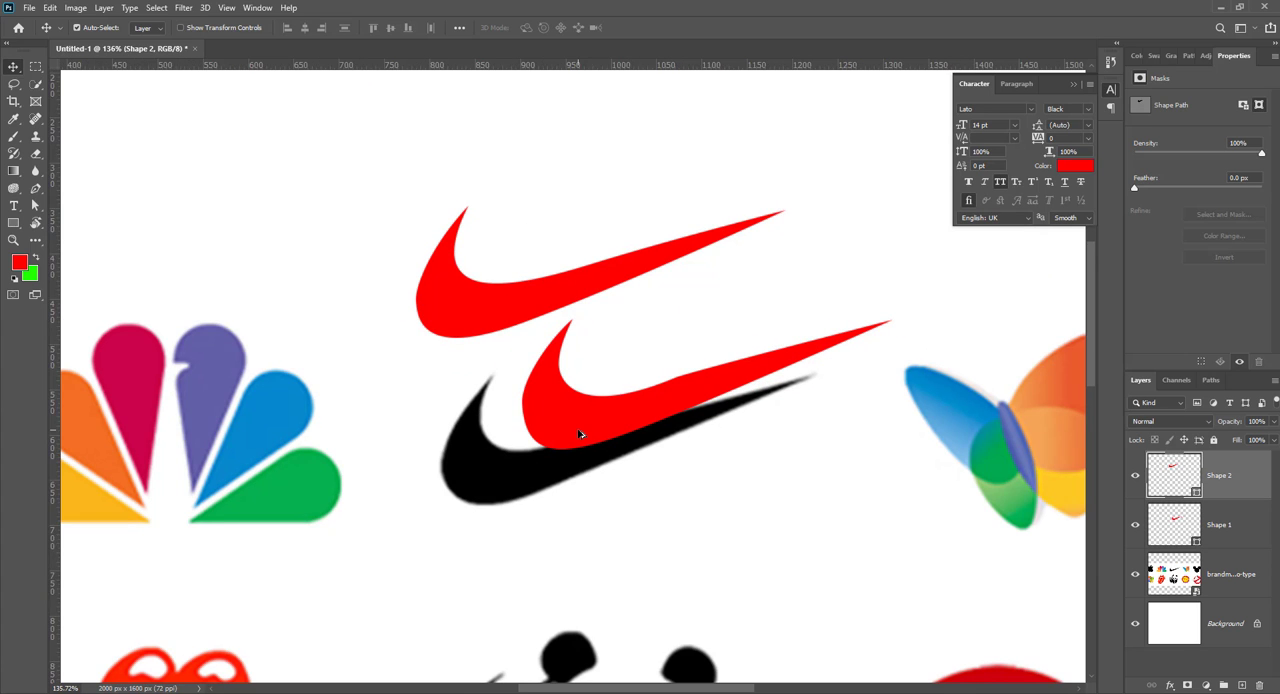
scroll(580, 434, "down", 3)
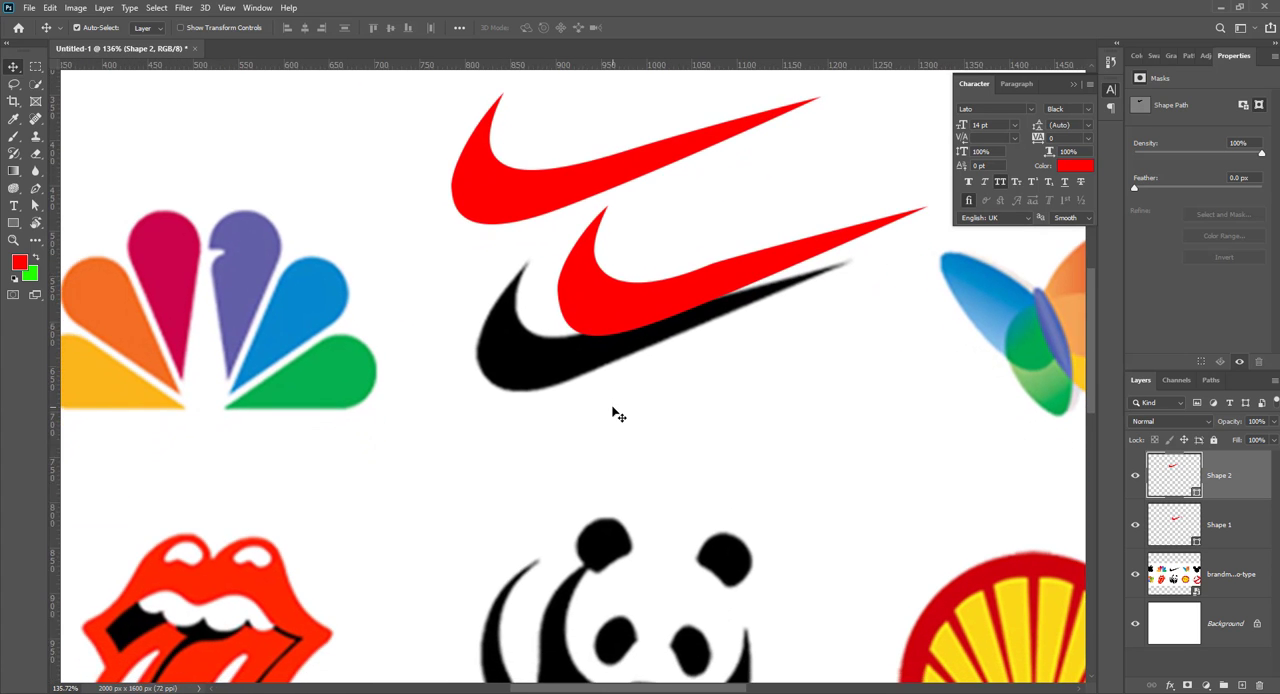
scroll(614, 410, "down", 4)
left_click_drag(691, 525, 512, 391)
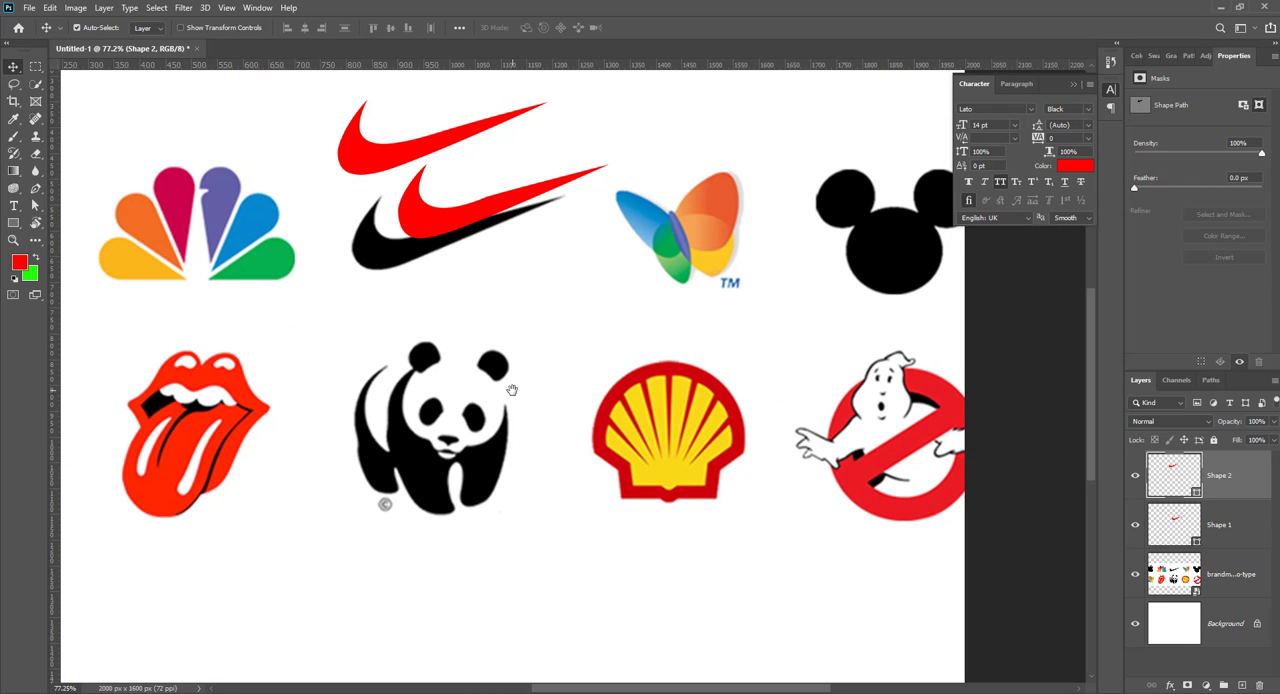
left_click(36, 188)
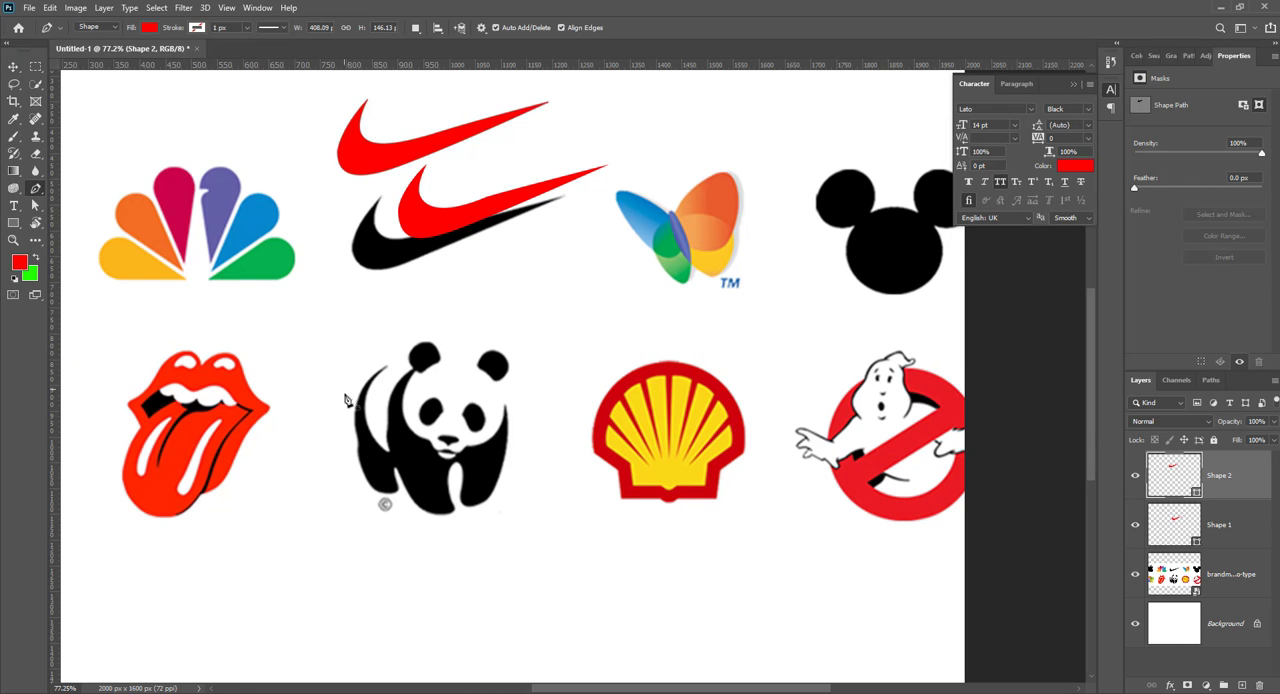
scroll(376, 400, "up", 2)
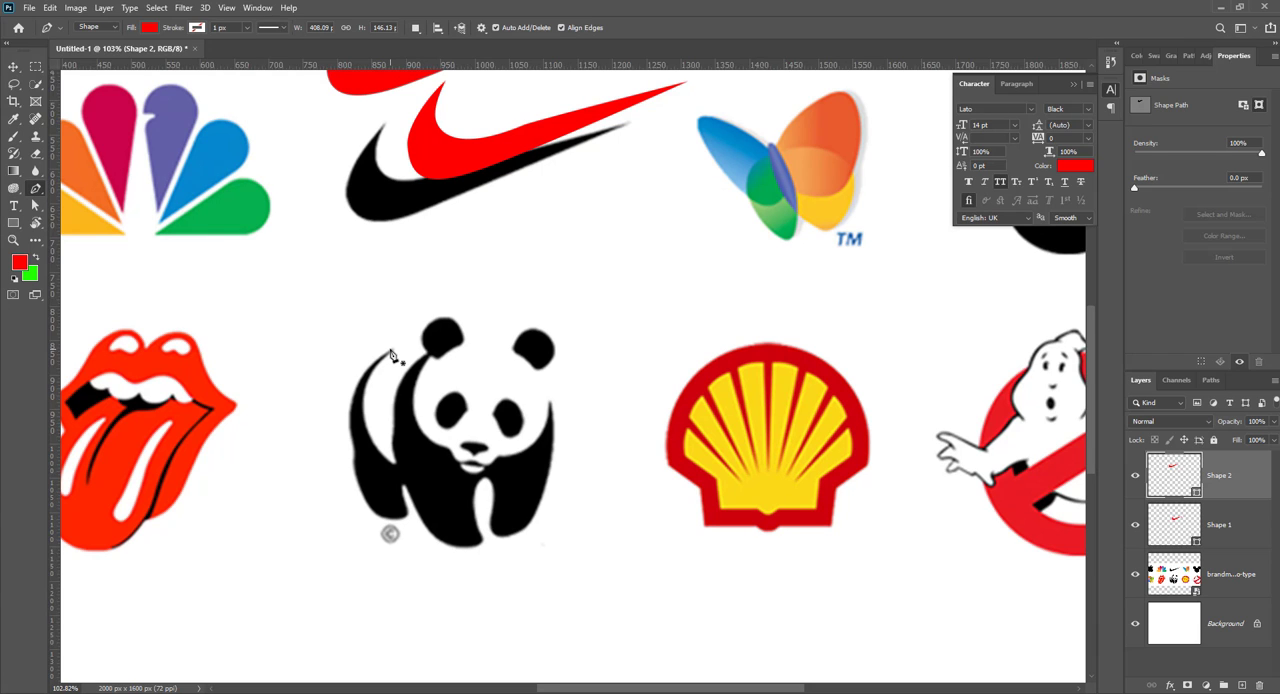
scroll(400, 365, "down", 2)
scroll(569, 401, "down", 1)
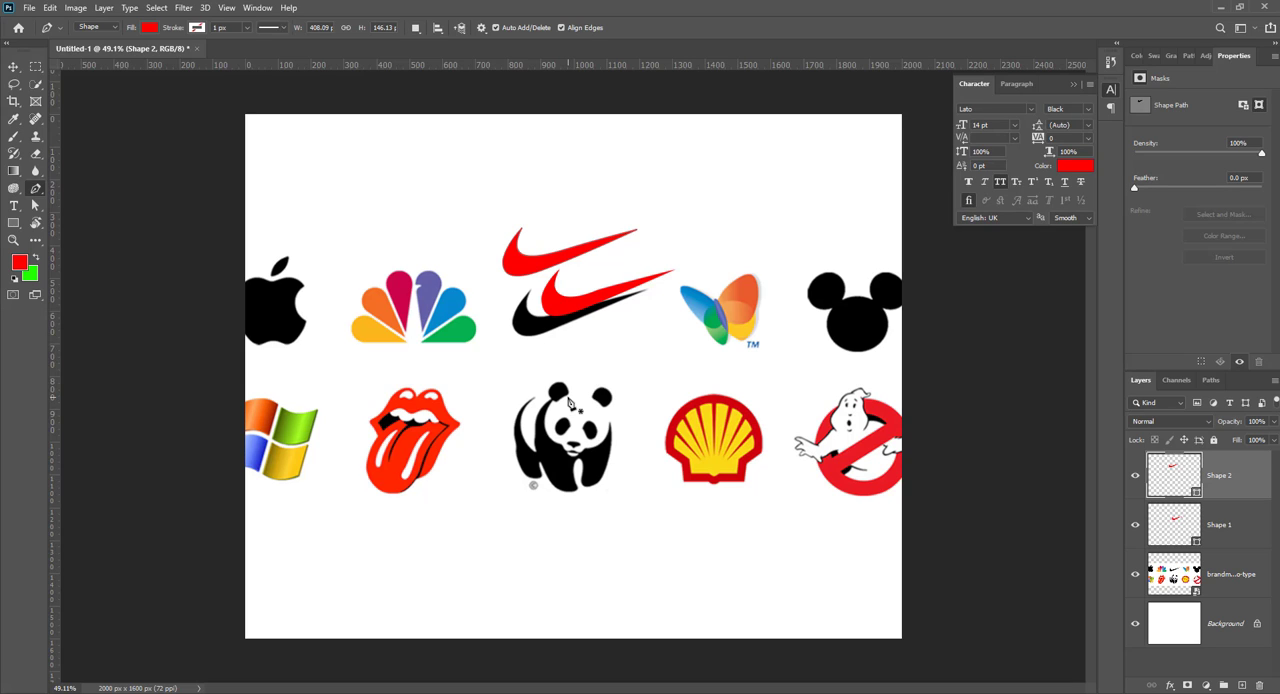
left_click(101, 30)
left_click(163, 104)
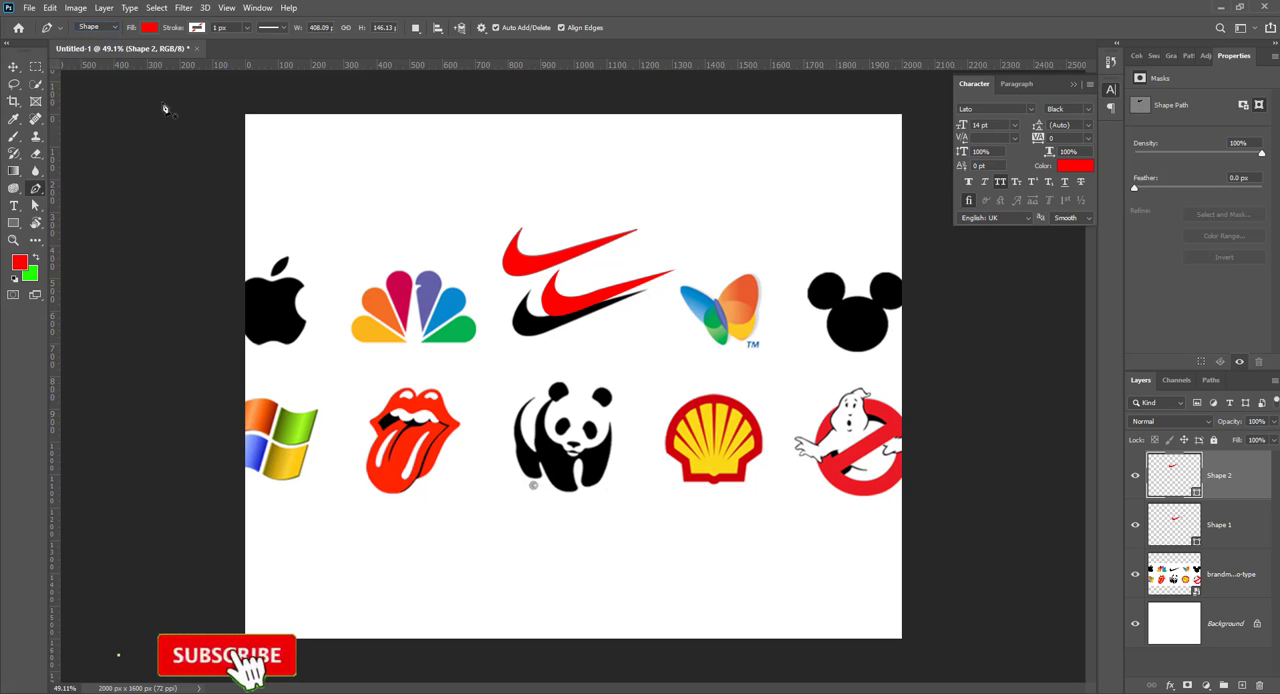
Step: Open the Pexels photo of two men on a rooftop from the Downloads folder as a separate document and activate the Pen tool
key("v")
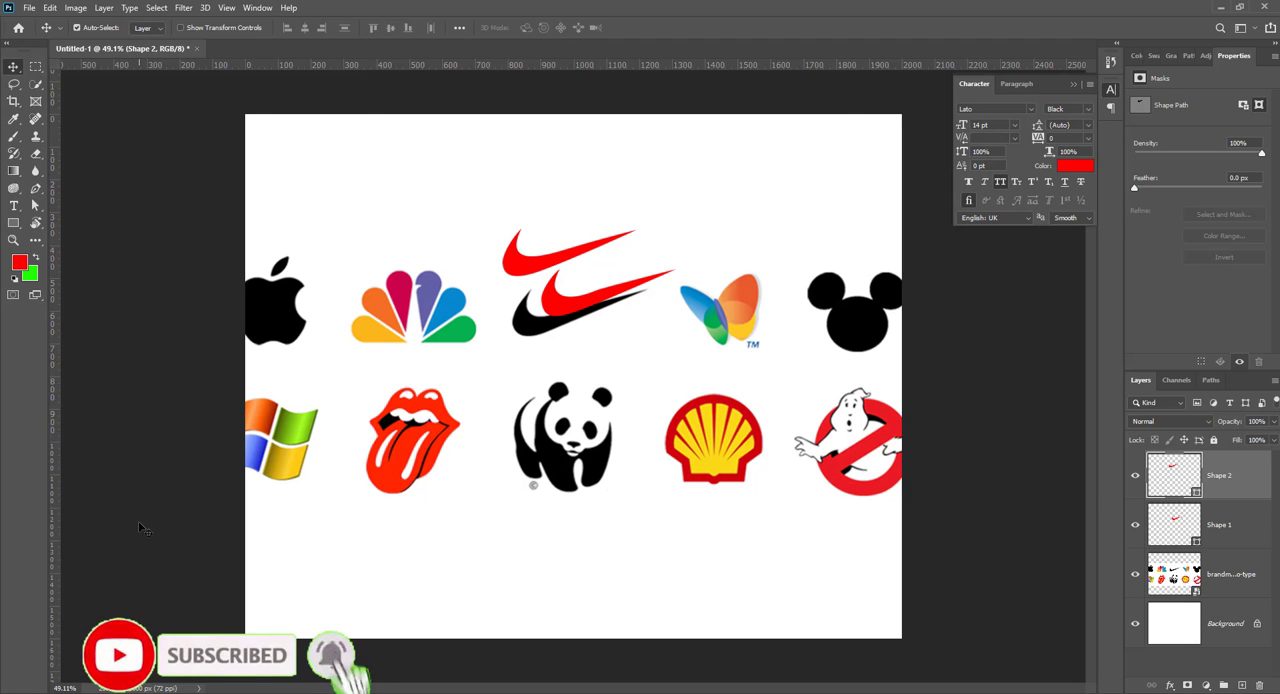
key("alt+Tab")
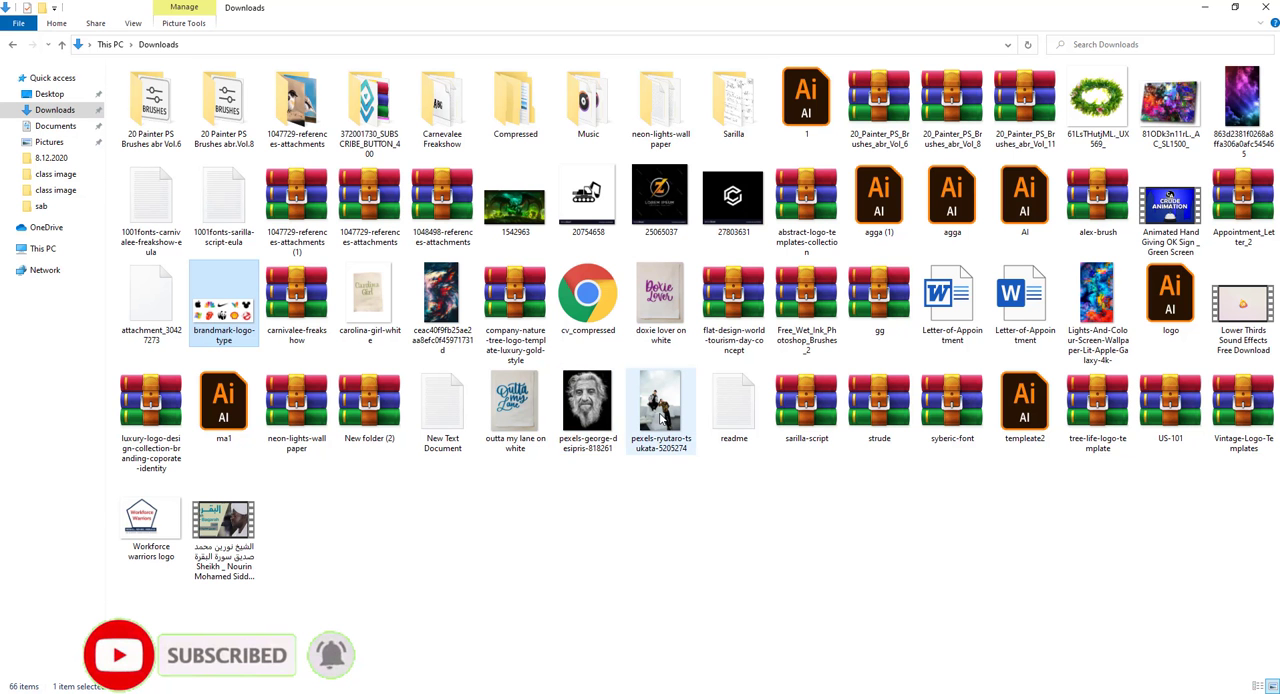
left_click_drag(660, 418, 1188, 578)
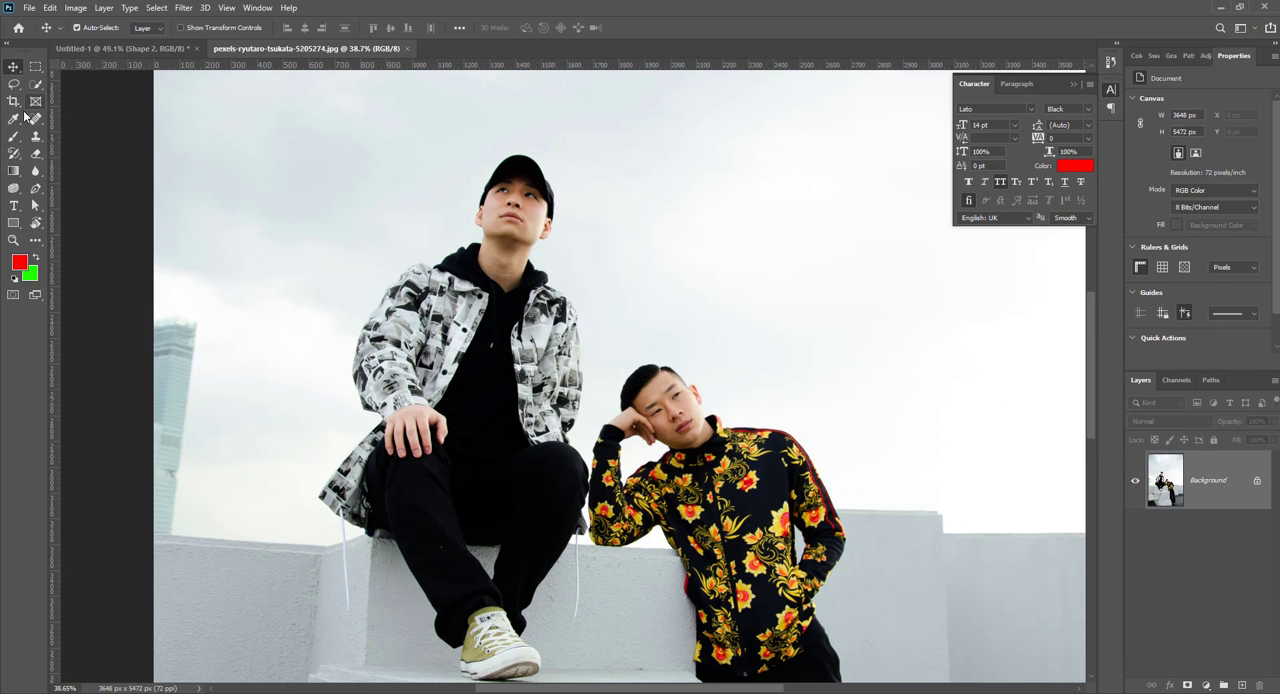
left_click(35, 189)
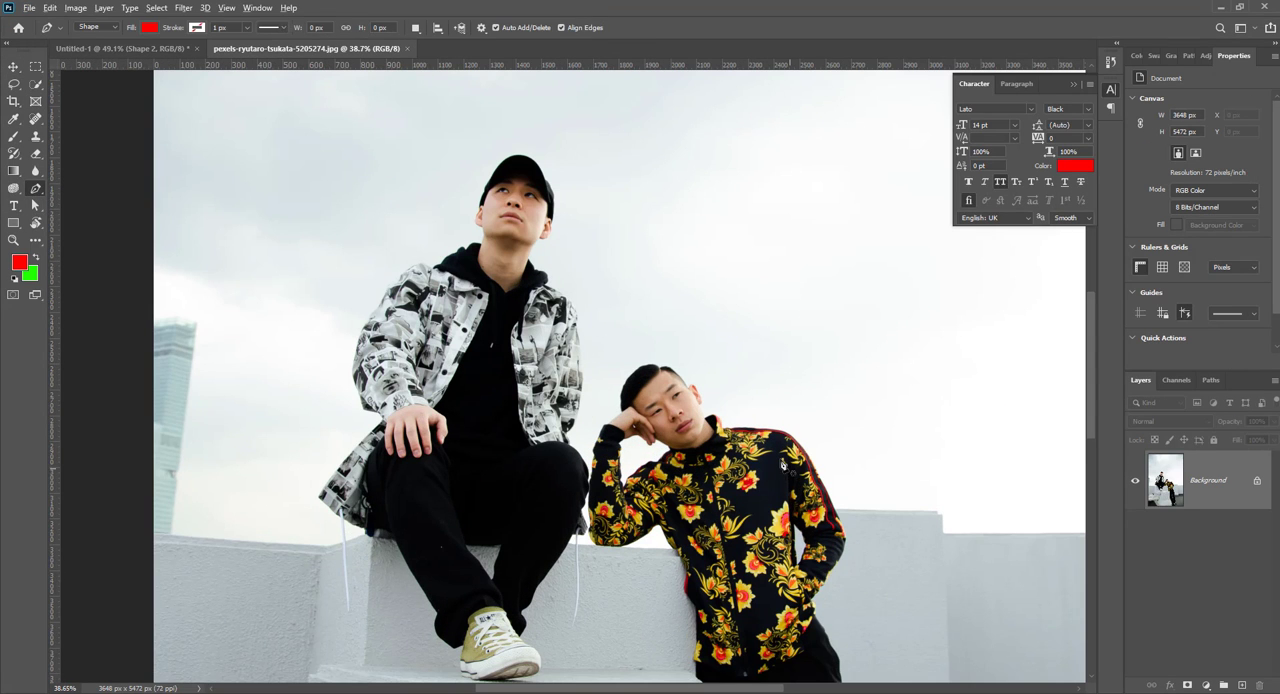
scroll(787, 466, "up", 6)
left_click_drag(789, 522, 572, 137)
scroll(572, 137, "down", 8)
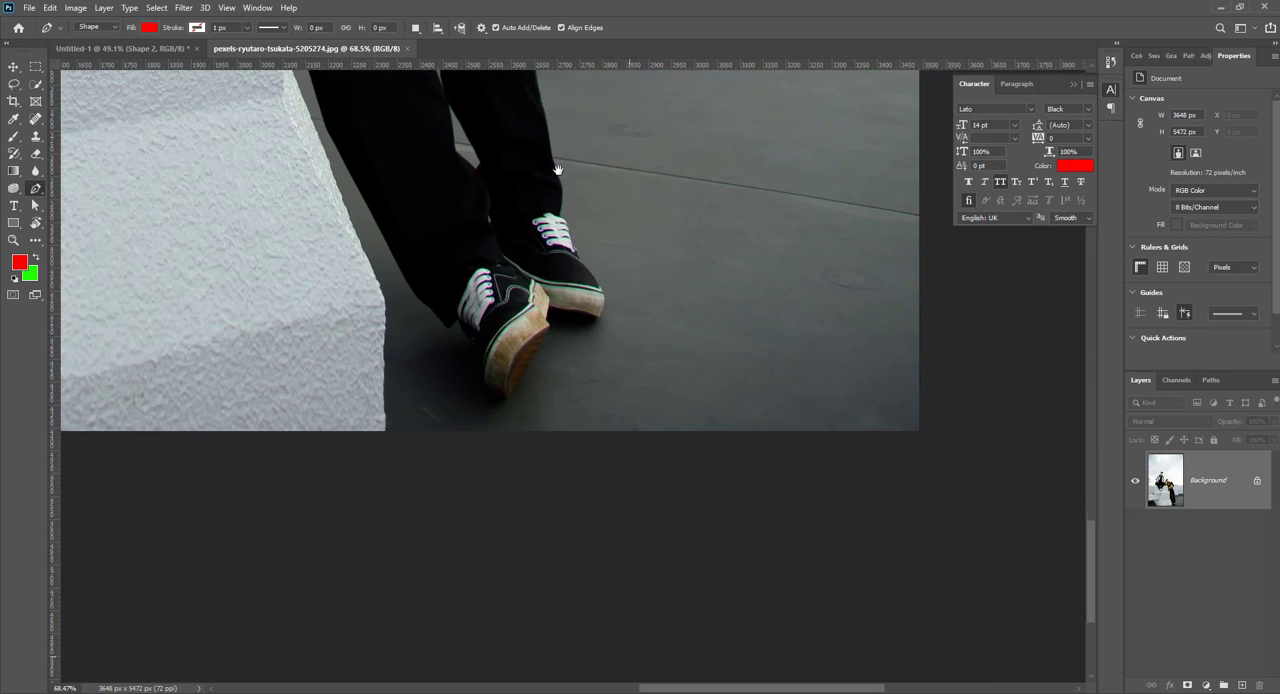
scroll(546, 349, "up", 8)
scroll(546, 321, "up", 4)
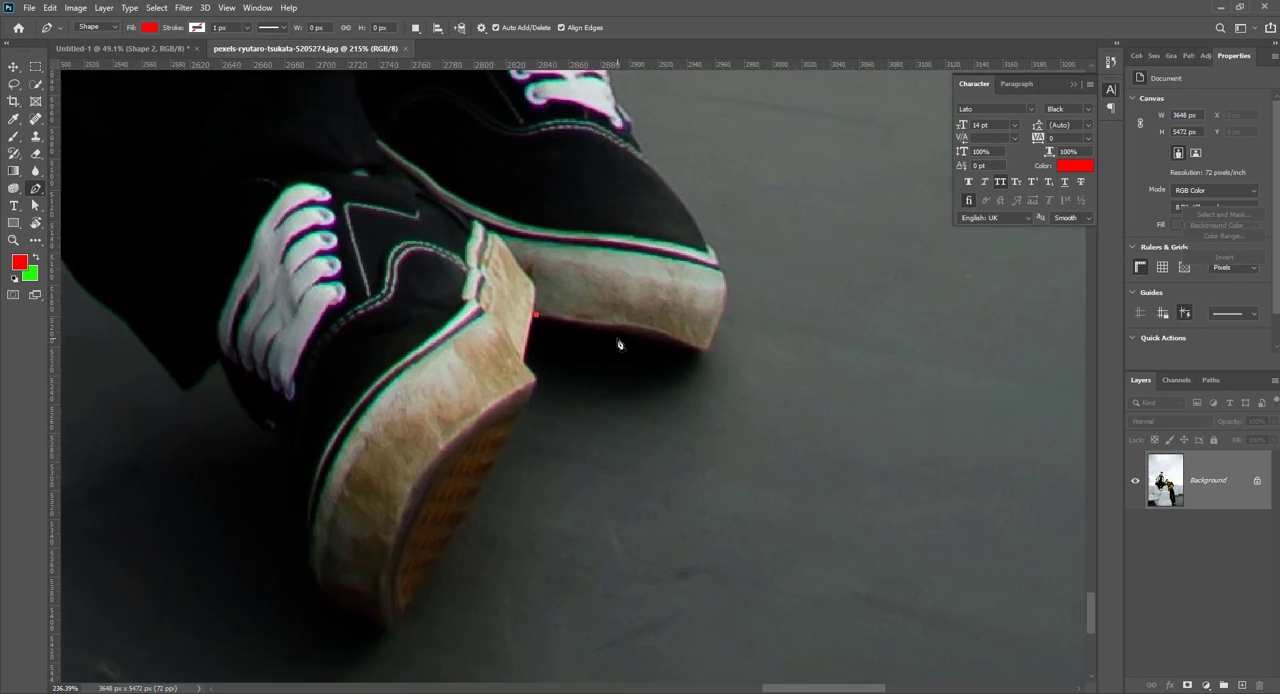
left_click(491, 300)
left_click_drag(609, 316, 664, 317)
left_click_drag(730, 349, 745, 351)
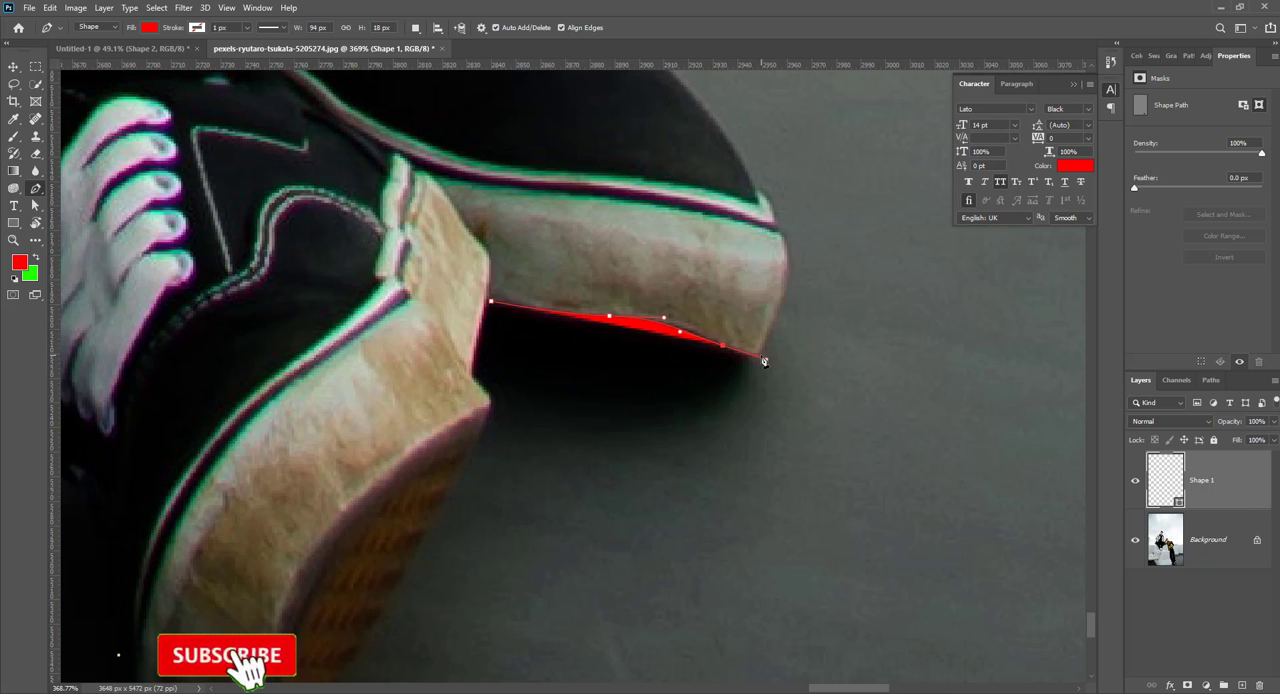
key("ctrl+s")
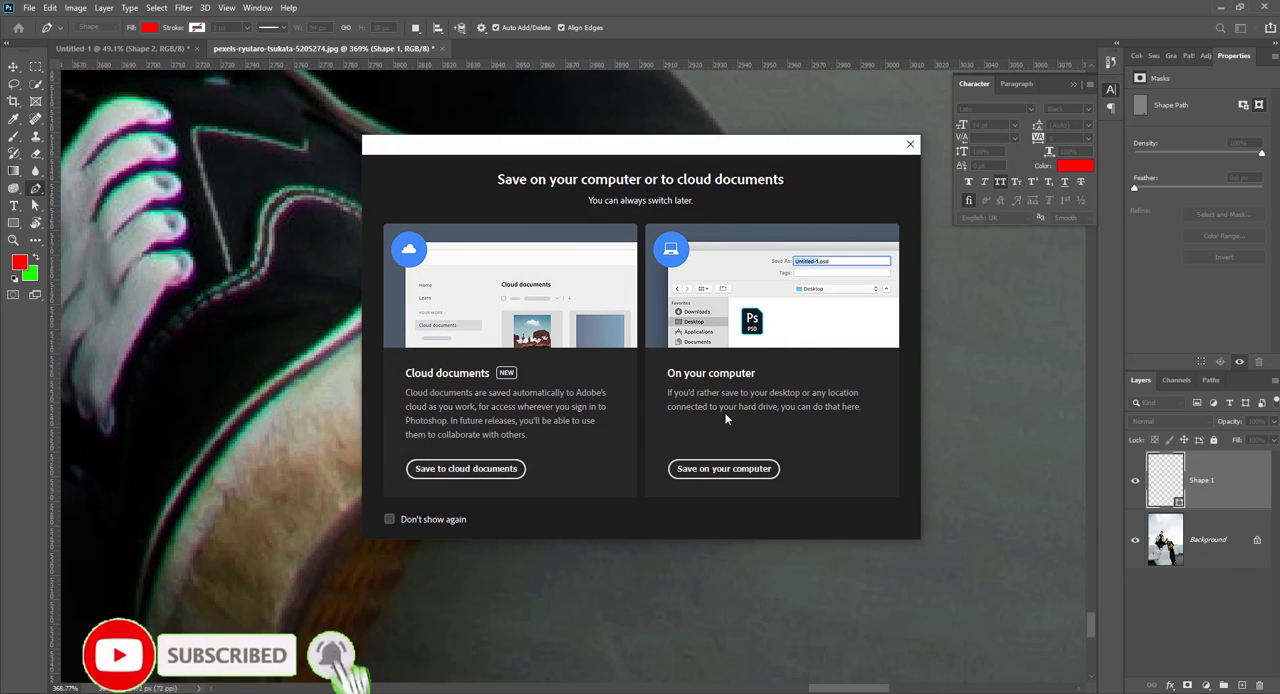
left_click(909, 145)
key("ctrl+z")
key("ctrl+z")
key("ctrl+z")
key("ctrl+z")
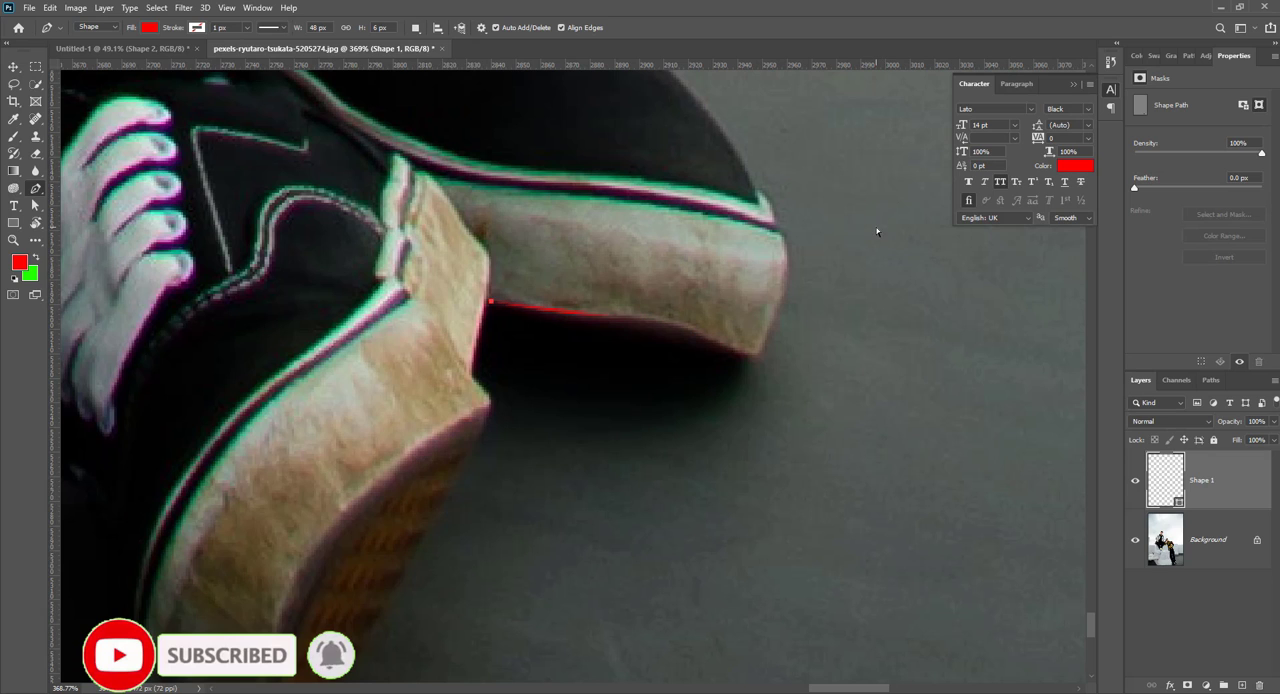
Step: Set the Pen tool to Path mode and trace the floral-jacket man's rear sneaker along its sole, toe and laces
left_click(92, 27)
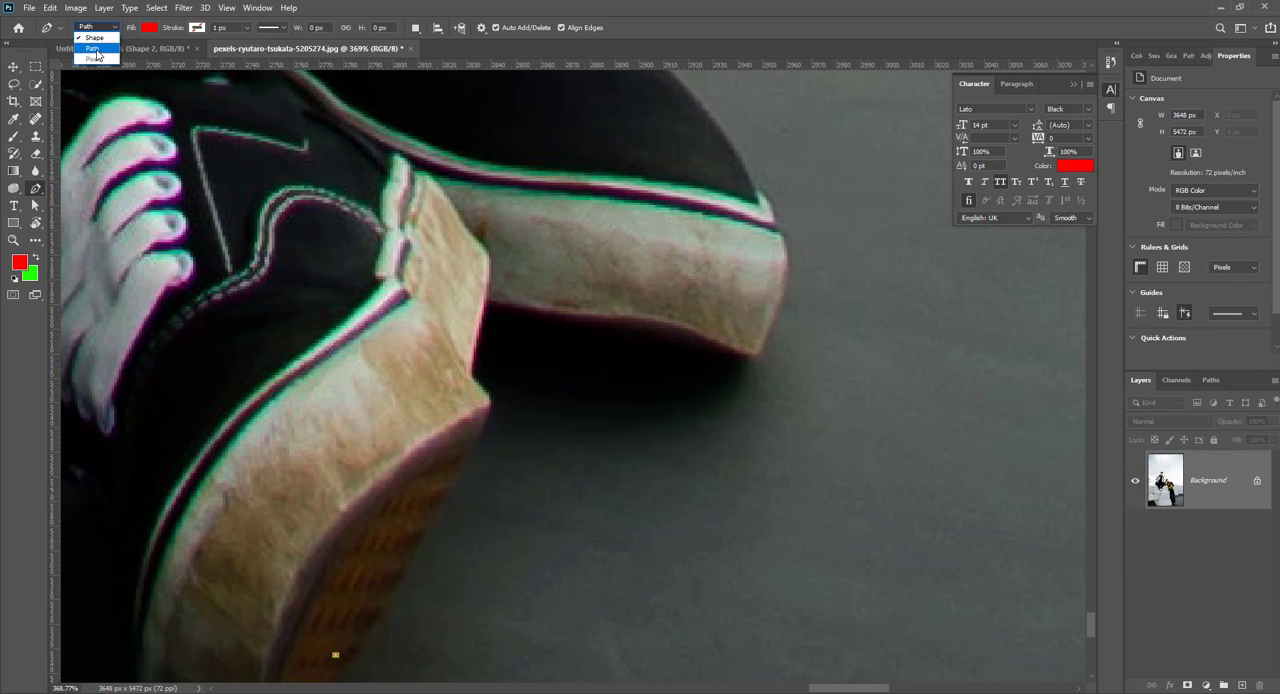
left_click(100, 46)
left_click(491, 300)
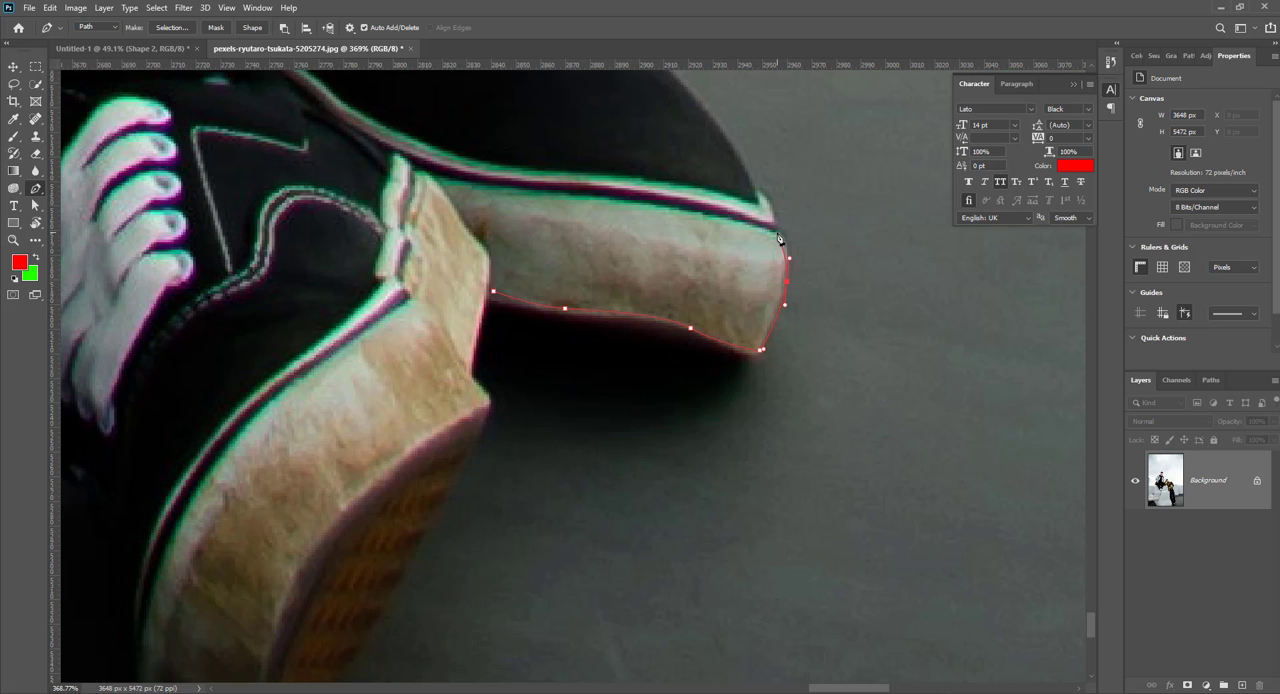
left_click_drag(732, 180, 827, 515)
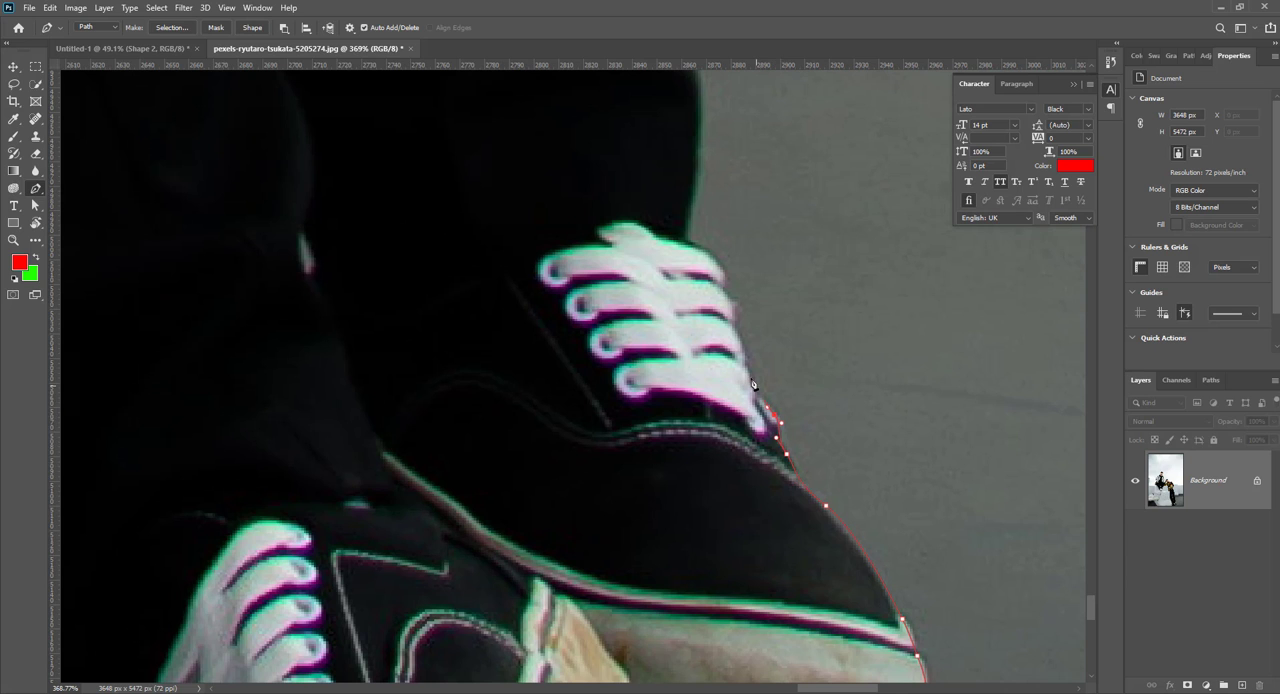
left_click(735, 321)
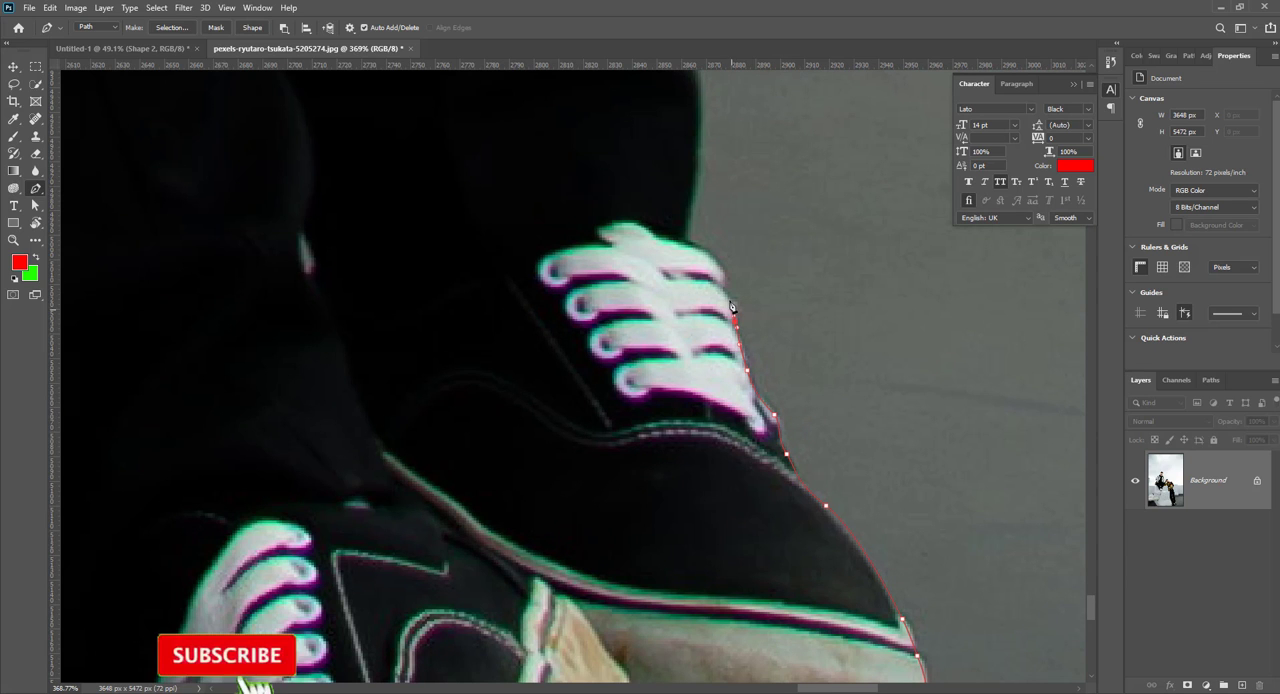
left_click(727, 297)
Step: Continue the path from the sneaker up the outer edge of the black trouser leg, curving along the ankle and lower leg
left_click_drag(723, 279, 594, 662)
left_click(594, 606)
key("ctrl+z")
left_click_drag(596, 580, 588, 549)
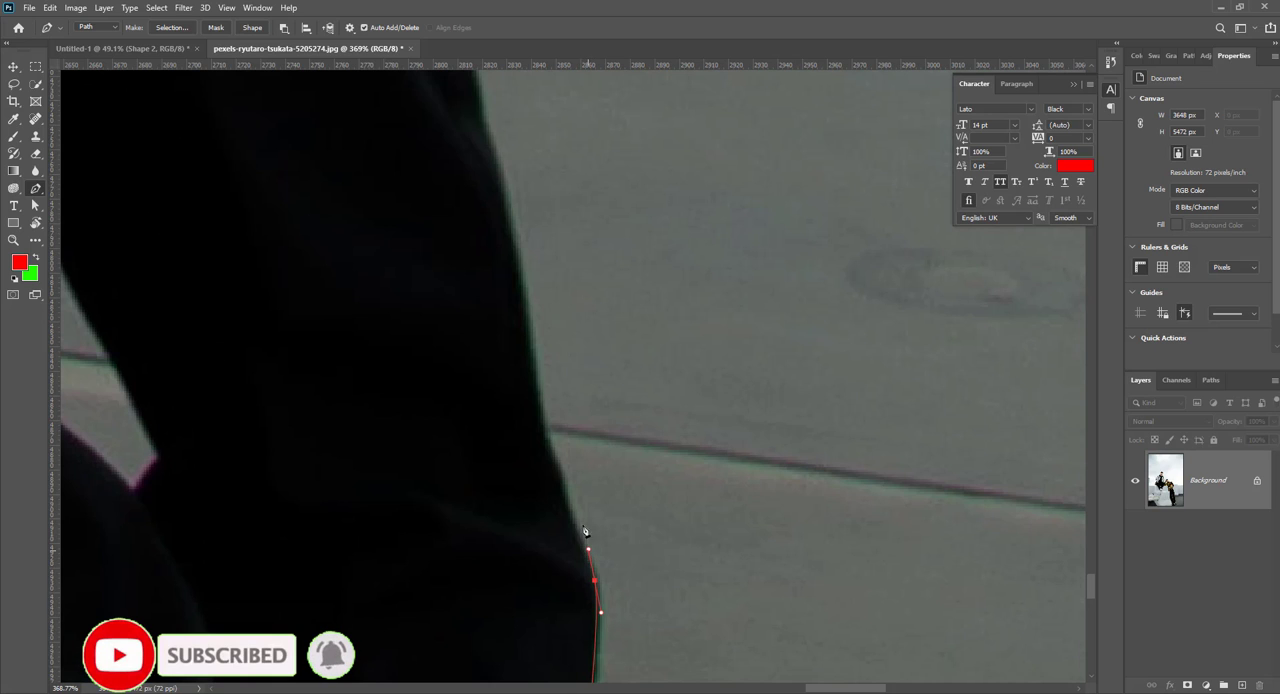
left_click_drag(533, 383, 586, 612)
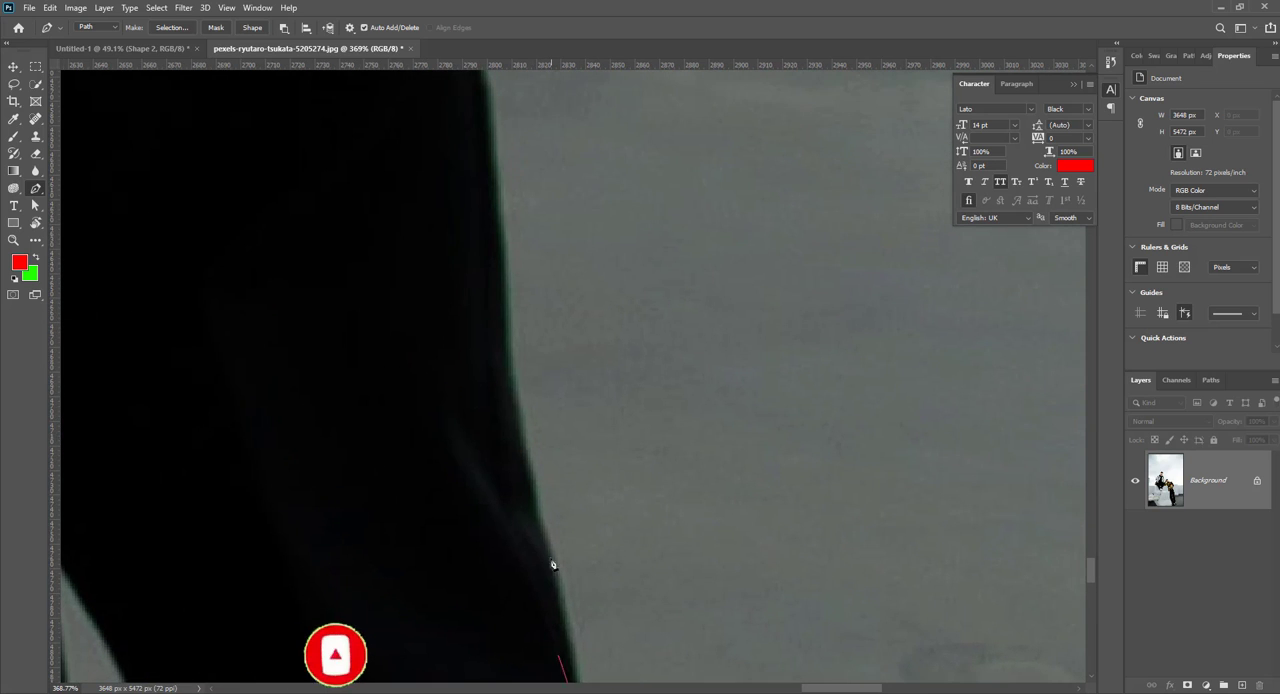
left_click_drag(502, 306, 503, 268)
left_click_drag(488, 212, 427, 686)
left_click_drag(422, 544, 421, 511)
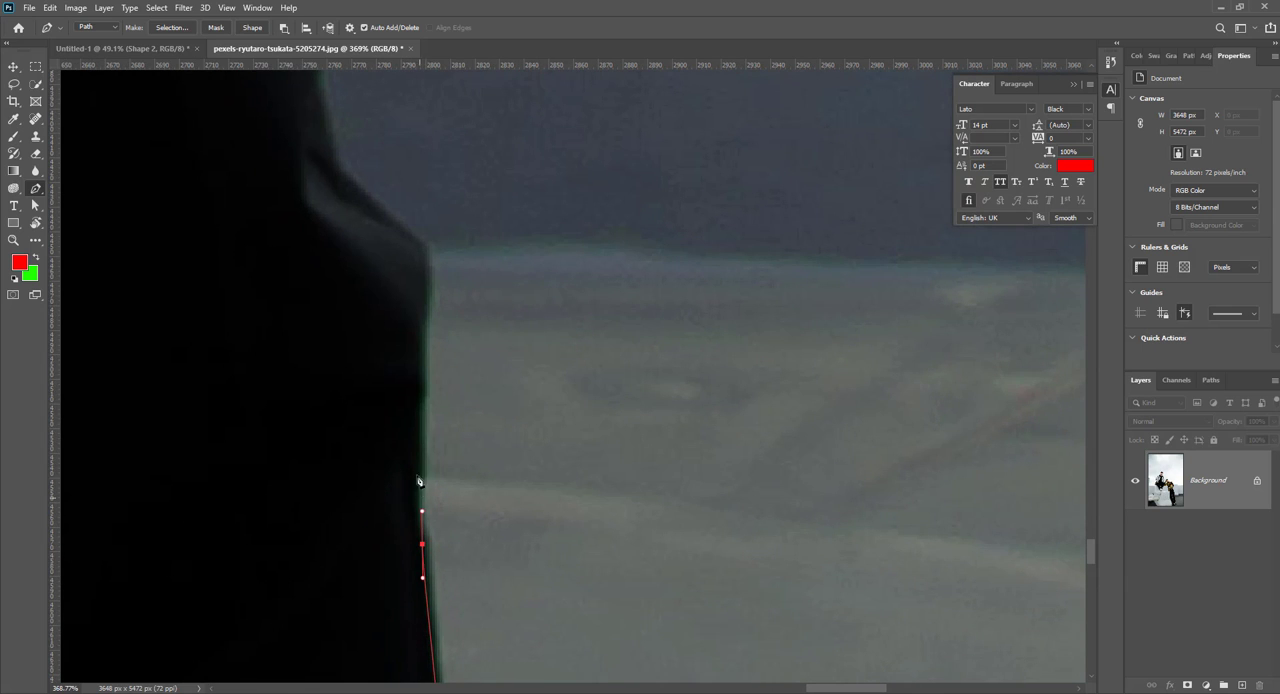
Step: Extend the path along the trouser's outer edge past the knee fold to the base of the light wall, redoing misplaced anchors
left_click_drag(417, 408, 422, 377)
left_click_drag(419, 254, 410, 236)
left_click_drag(468, 410, 531, 586)
left_click_drag(464, 427, 475, 306)
key("ctrl+z")
left_click_drag(467, 410, 465, 349)
left_click(482, 183)
key("ctrl+z")
left_click_drag(479, 170, 503, 582)
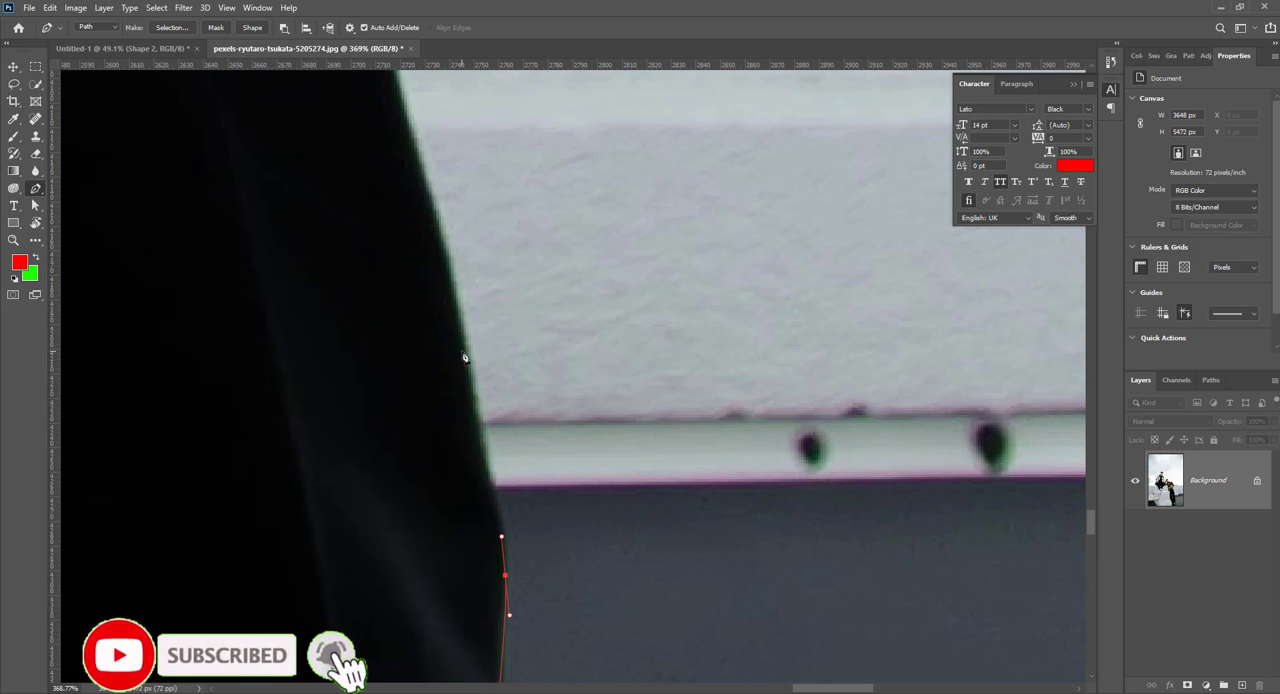
Step: Trace the outer thigh edge of the trousers against the light wall with curved anchors, redoing the first one
left_click_drag(460, 343, 514, 645)
left_click(487, 488)
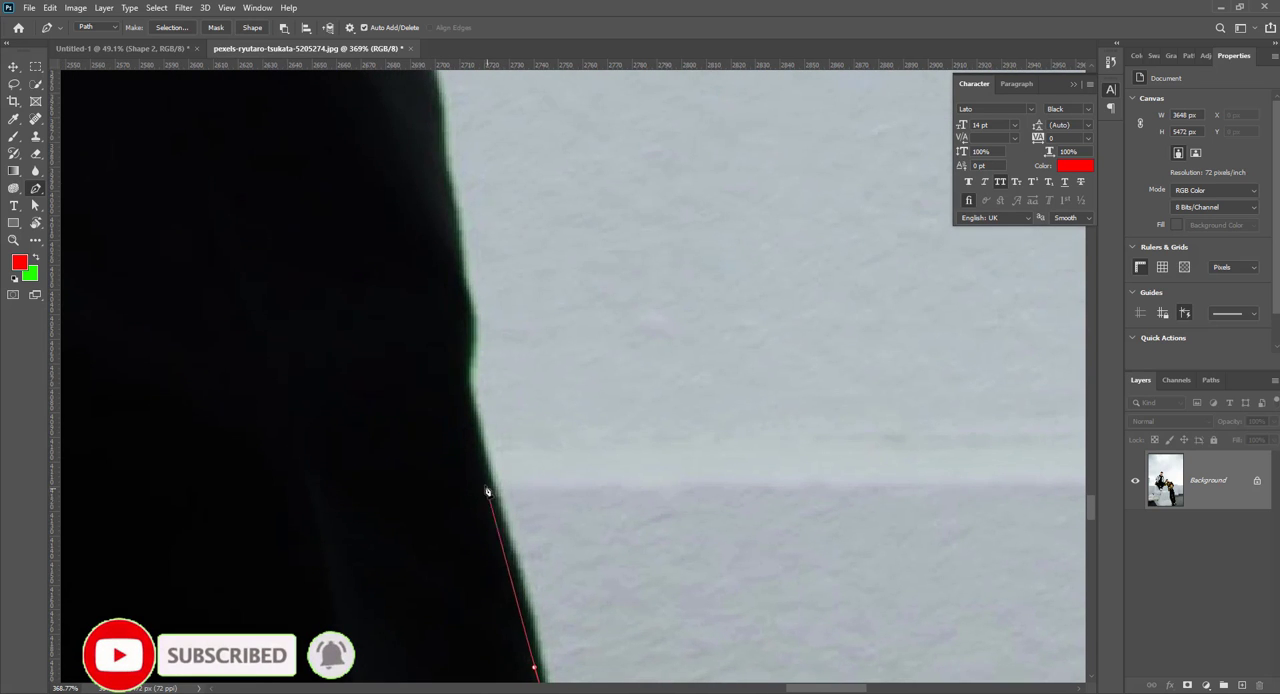
key("ctrl+z")
left_click_drag(484, 469, 466, 431)
left_click_drag(463, 376, 462, 359)
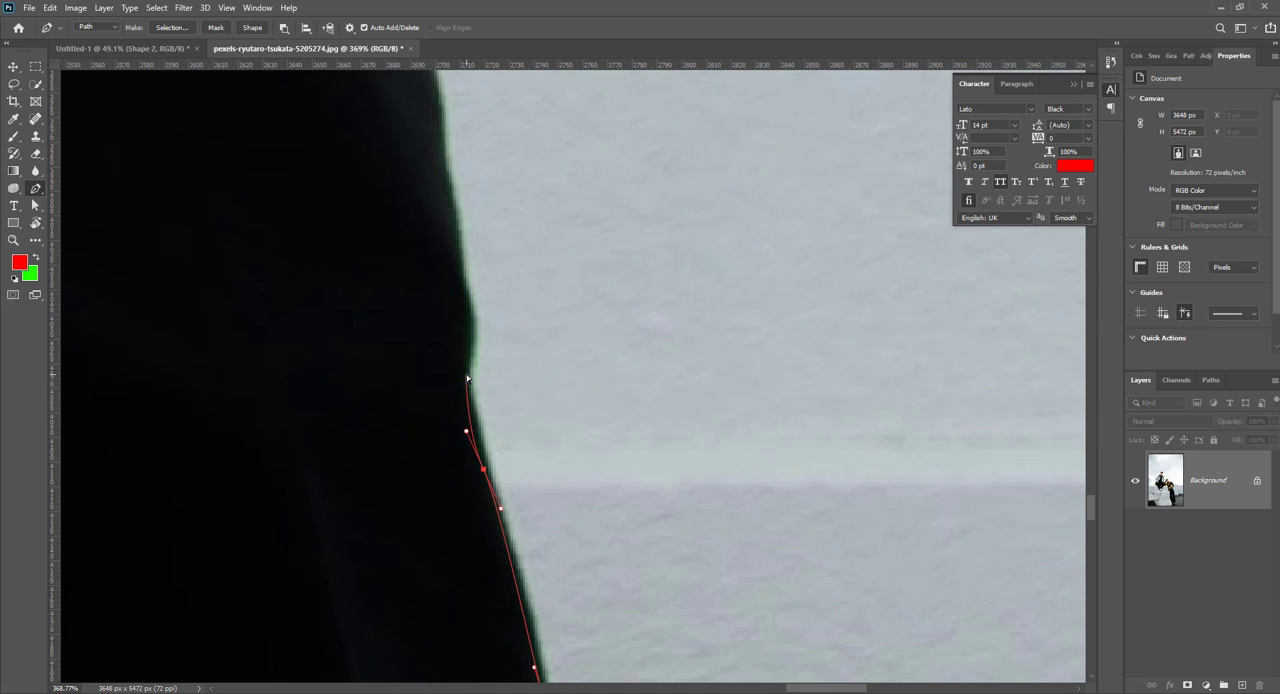
left_click_drag(458, 265, 479, 450)
left_click(459, 317)
left_click_drag(453, 304, 531, 496)
left_click_drag(485, 329, 471, 287)
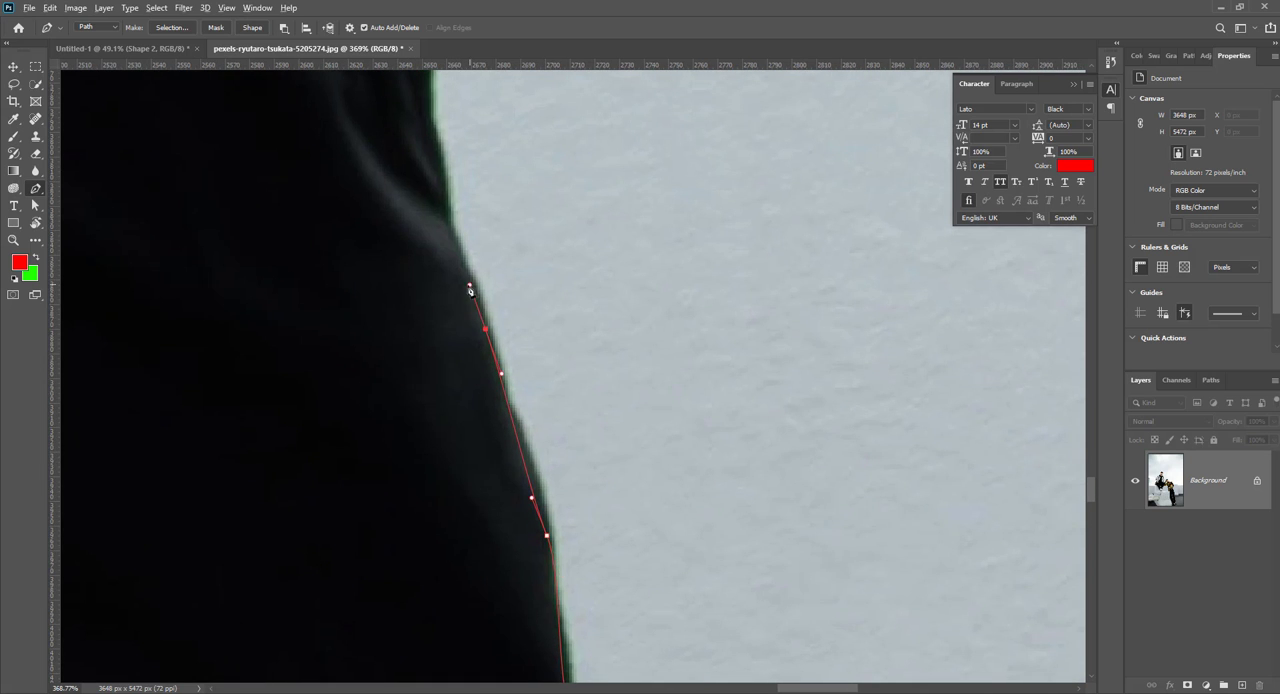
Step: Continue the path around the hip and jacket hem to the sleeve cuff at the pocket
scroll(471, 287, "down", 8)
scroll(520, 333, "up", 5)
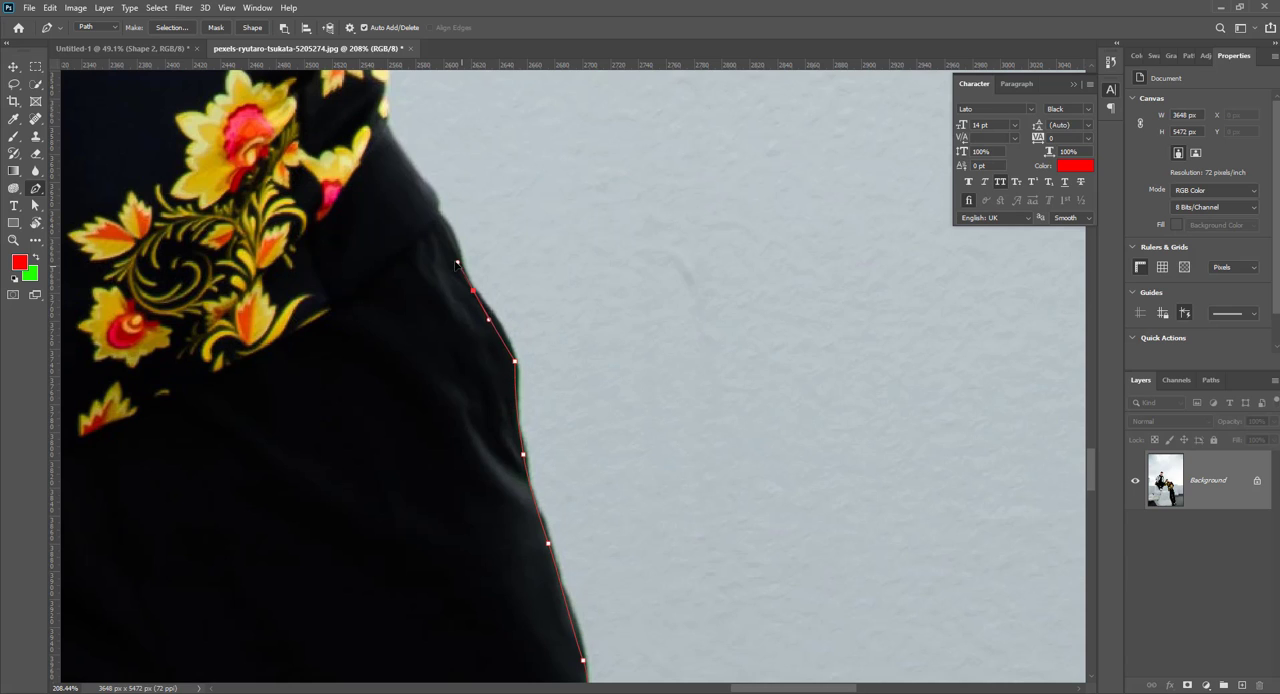
left_click_drag(456, 264, 444, 264)
left_click_drag(386, 112, 409, 372)
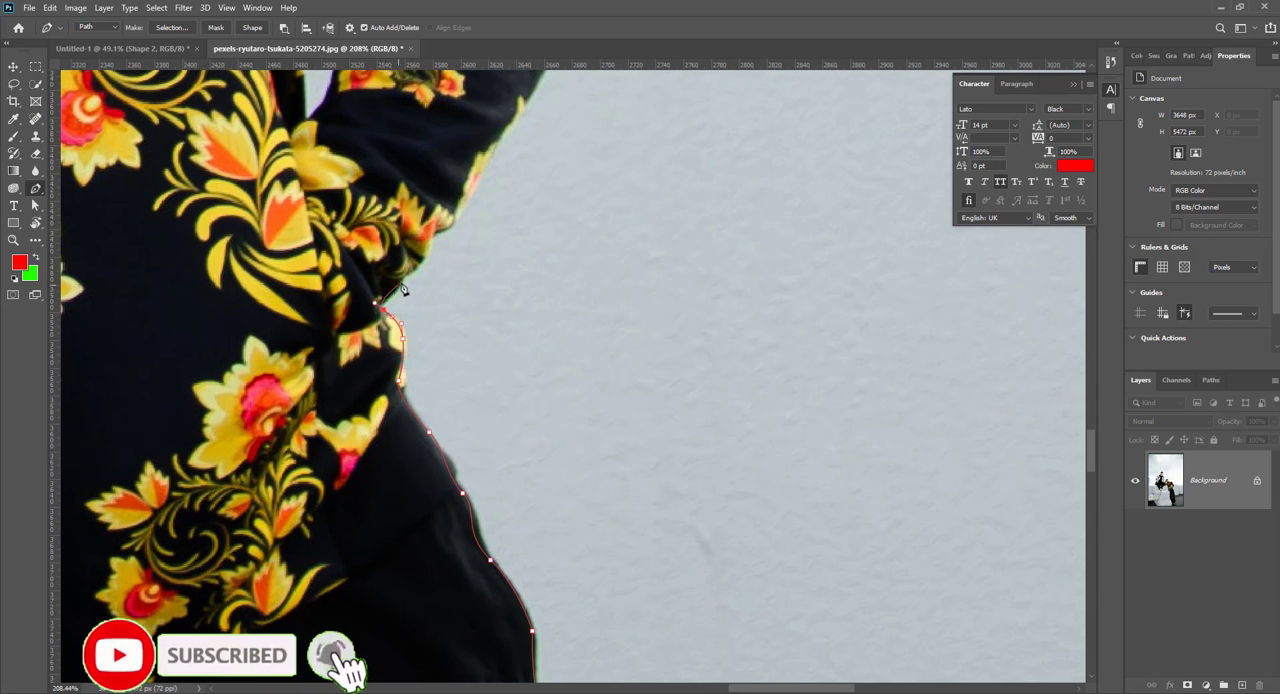
left_click_drag(402, 275, 451, 228)
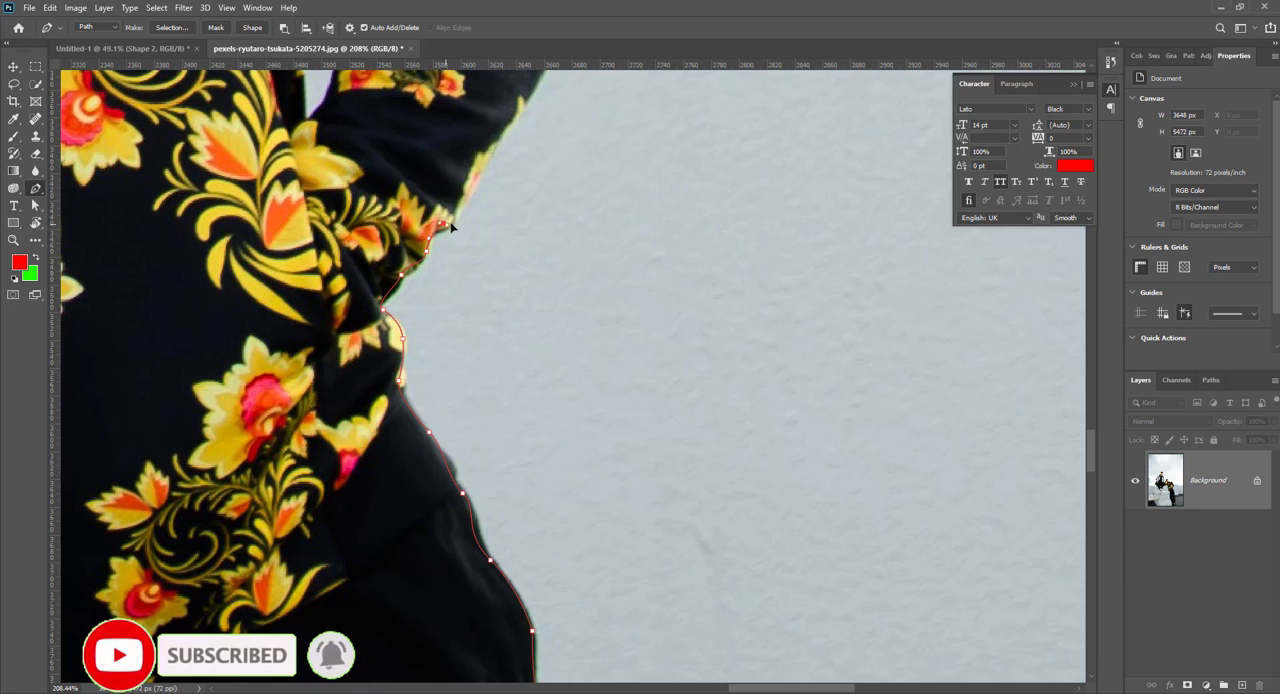
Step: Trace the outer edge of the floral sleeve from the cuff around the elbow onto the upper arm
left_click_drag(477, 271, 371, 486)
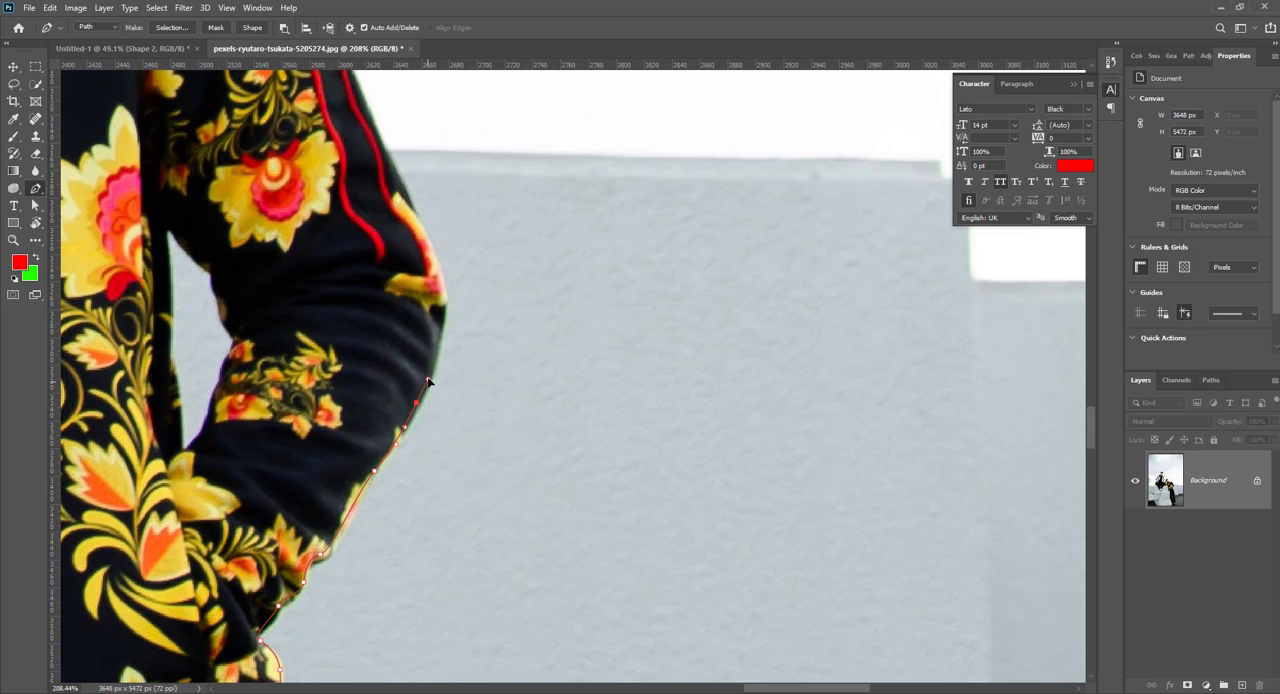
left_click_drag(432, 346, 412, 446)
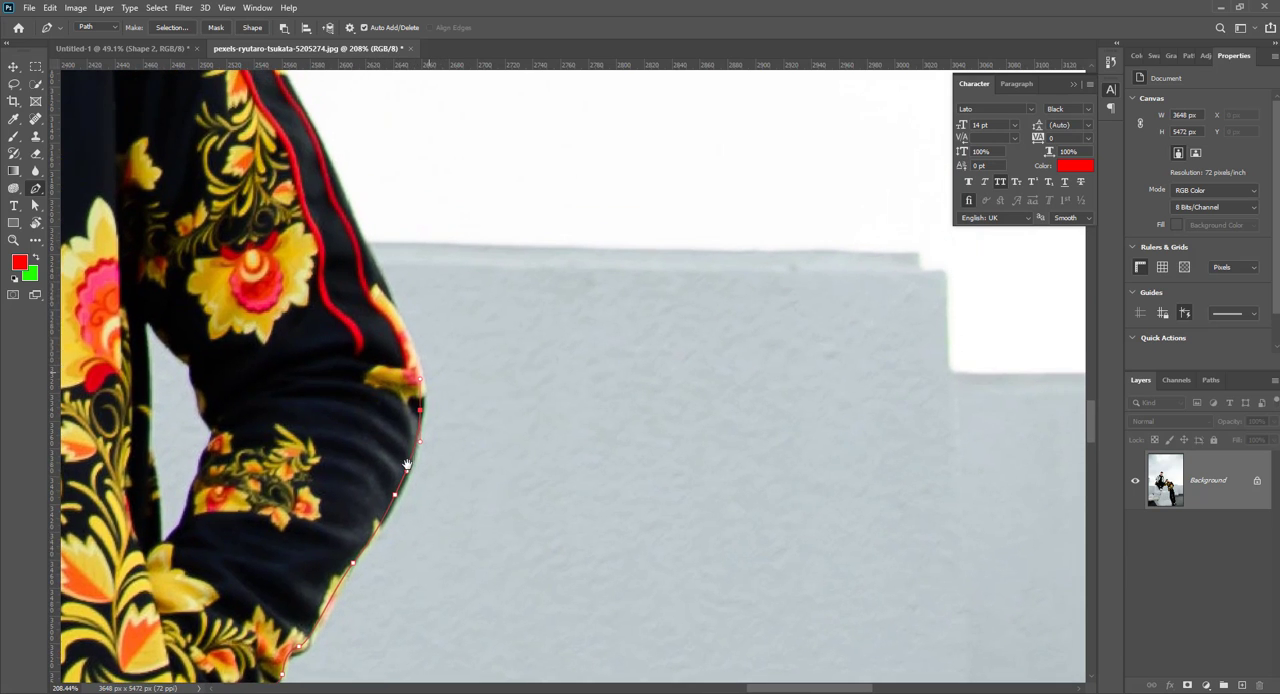
left_click_drag(398, 318, 477, 516)
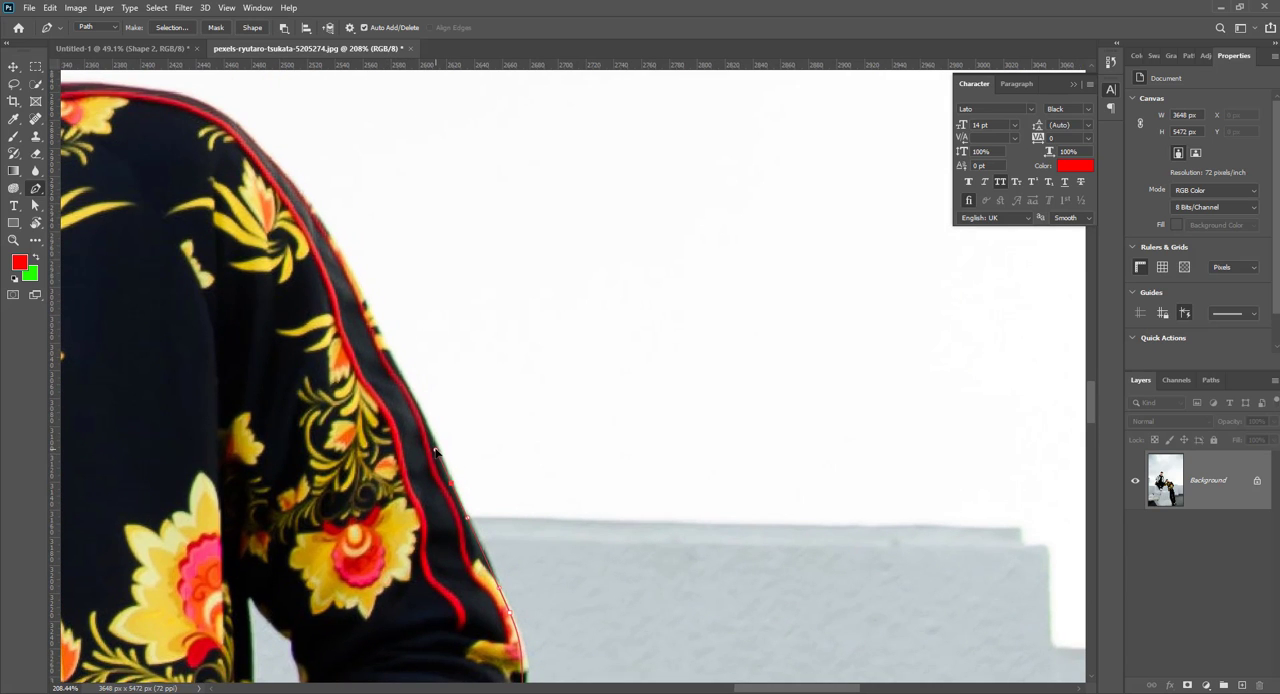
Step: Trace the path up the upper arm and over the shoulder seam toward the jacket collar
left_click_drag(388, 352, 364, 312)
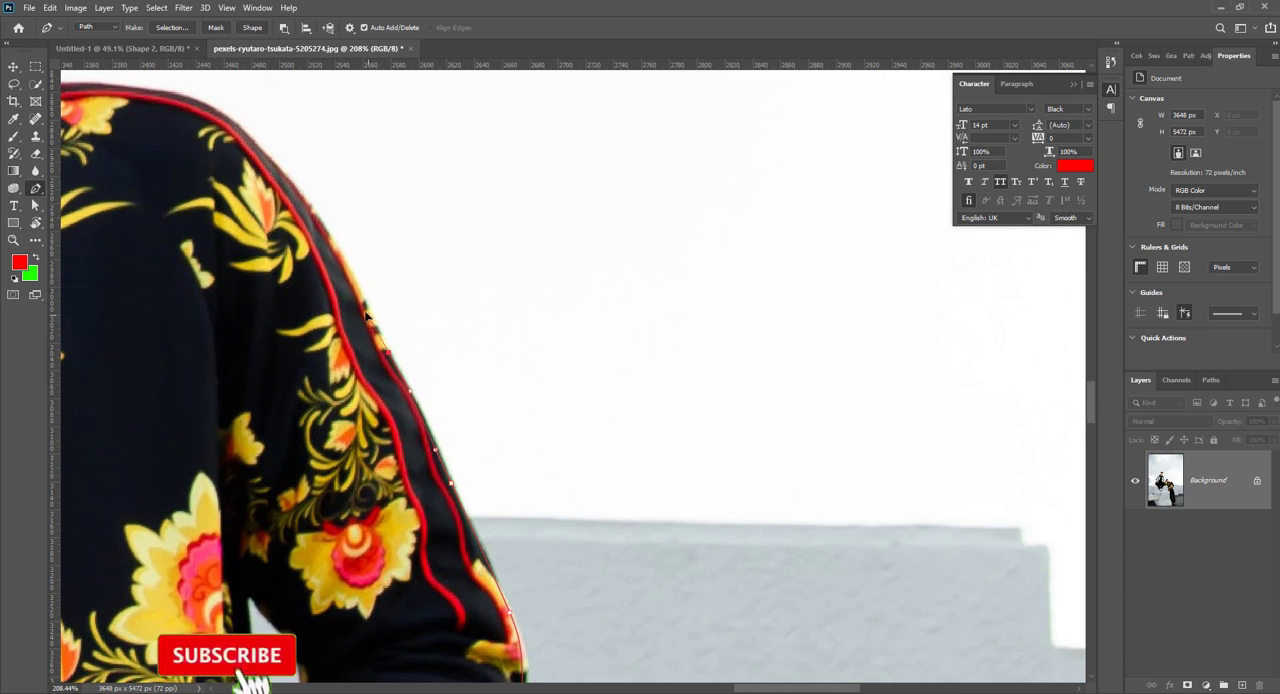
left_click_drag(299, 194, 394, 226)
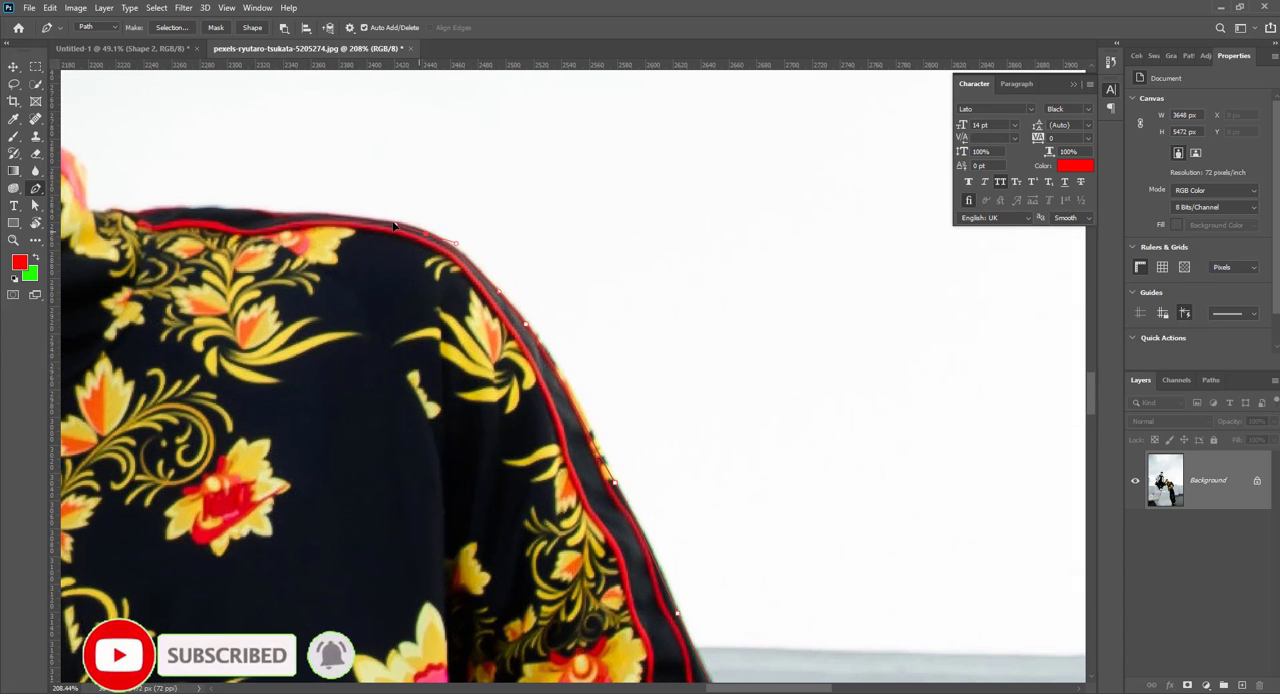
left_click_drag(247, 223, 666, 241)
left_click_drag(590, 232, 530, 241)
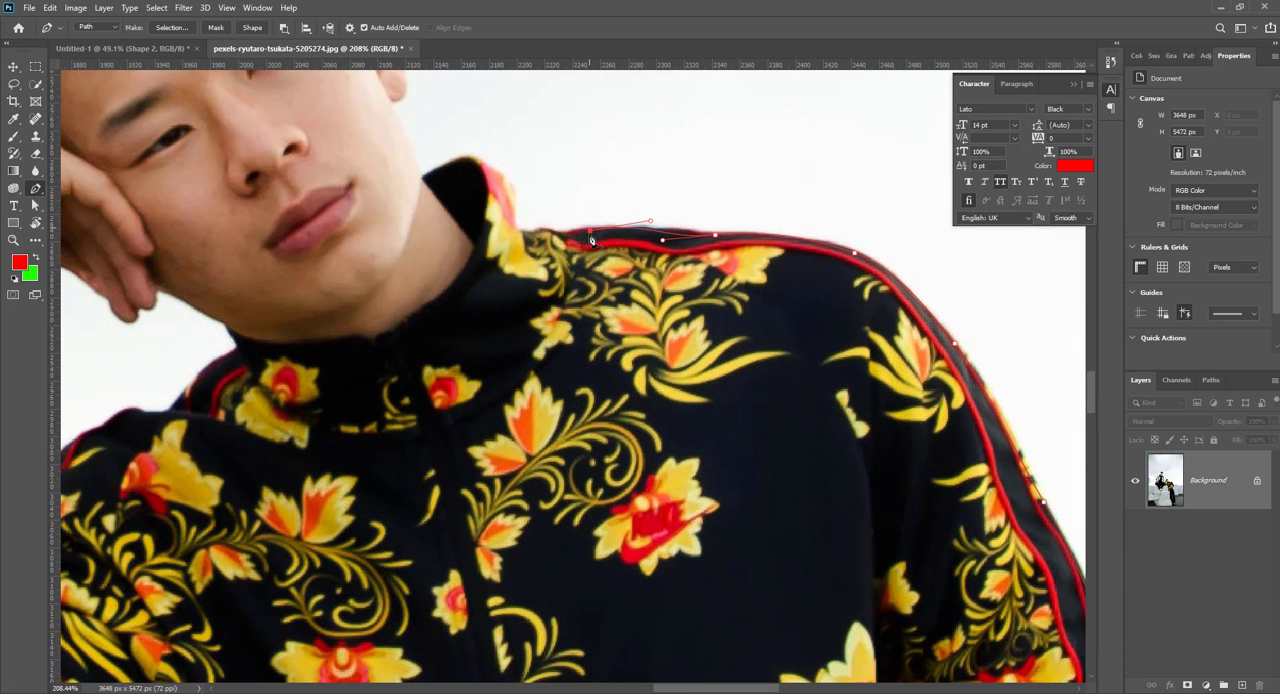
Step: Run the path from the collar down through the jacket and trouser leg, closing it at the sole of the shoe
scroll(594, 240, "down", 5)
scroll(677, 406, "down", 3)
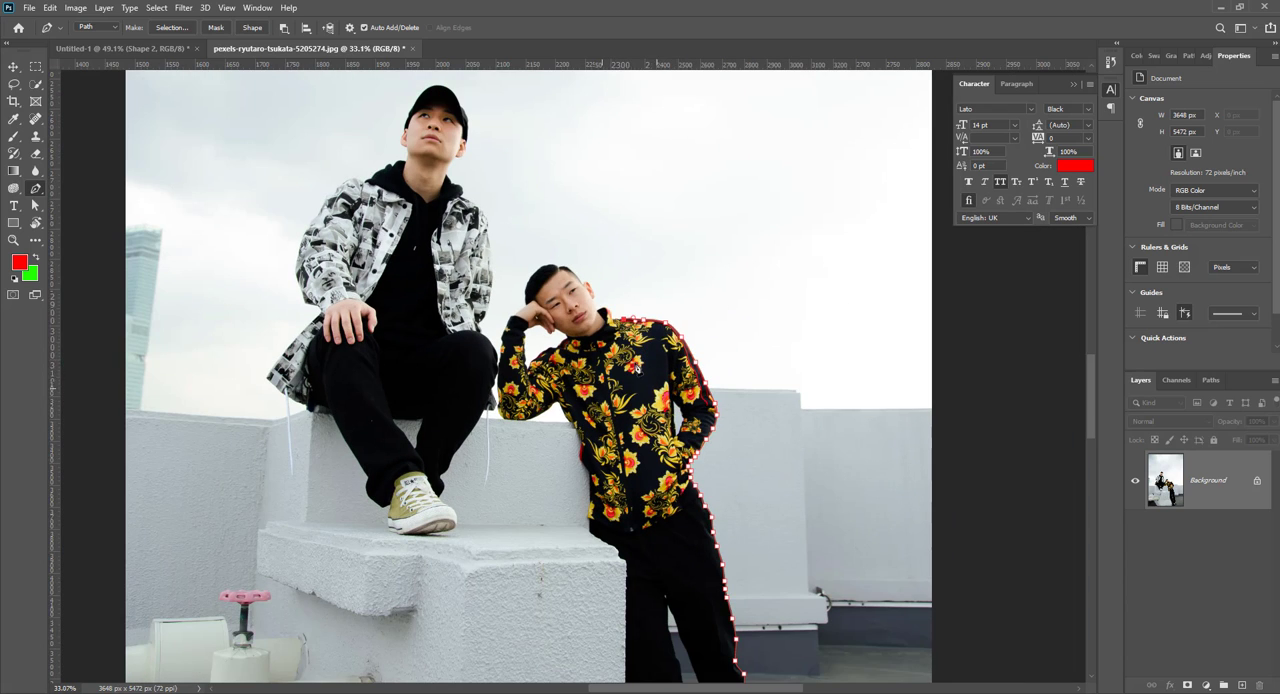
scroll(537, 313, "up", 1)
left_click_drag(537, 313, 478, 369)
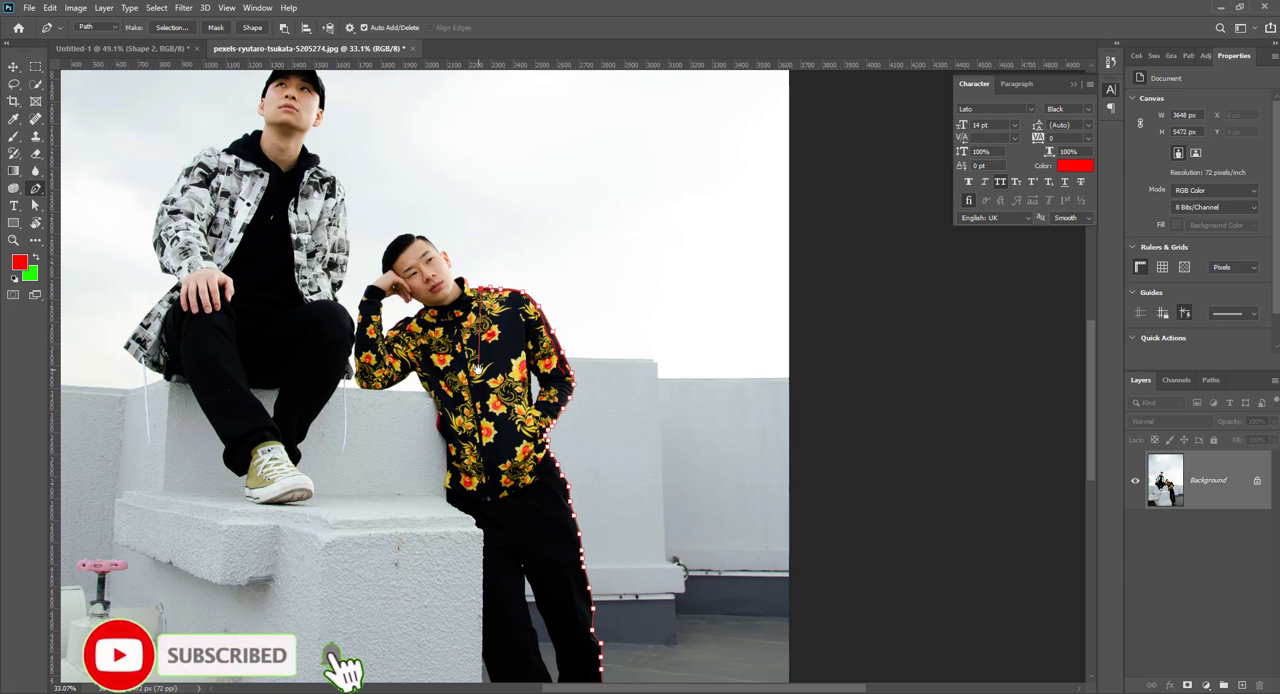
scroll(478, 368, "down", 3)
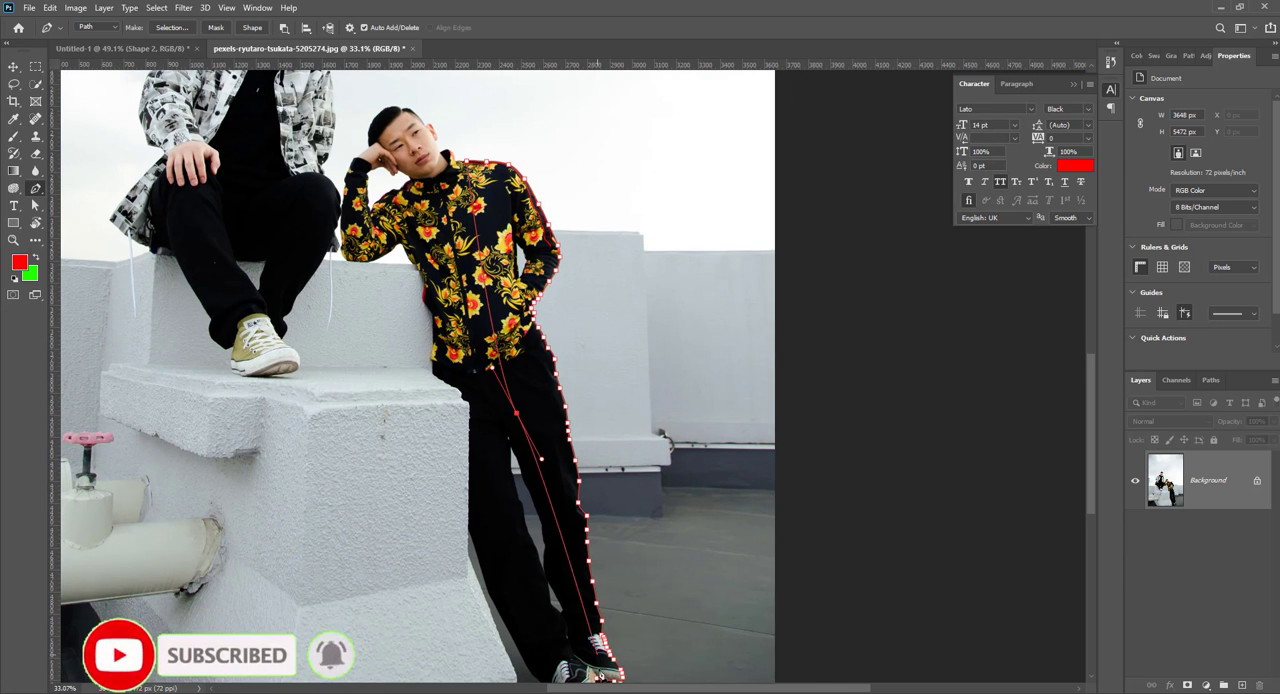
scroll(597, 655, "down", 4)
left_click_drag(556, 416, 563, 441)
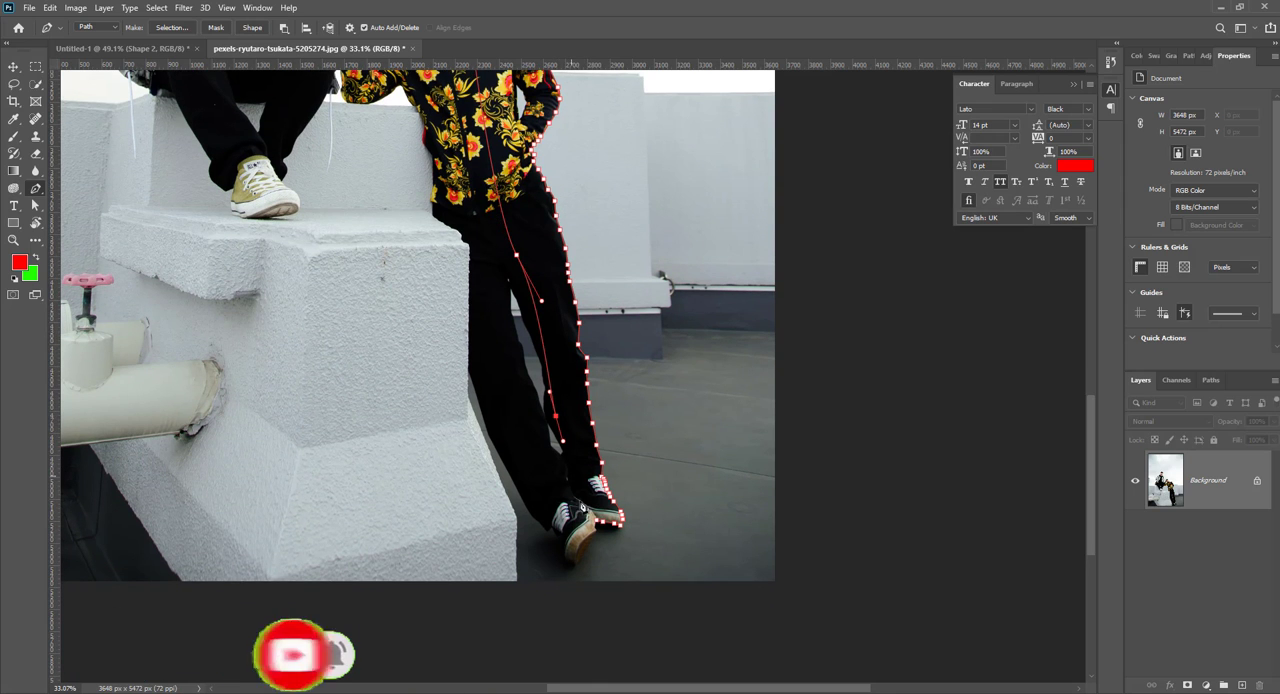
left_click(600, 522)
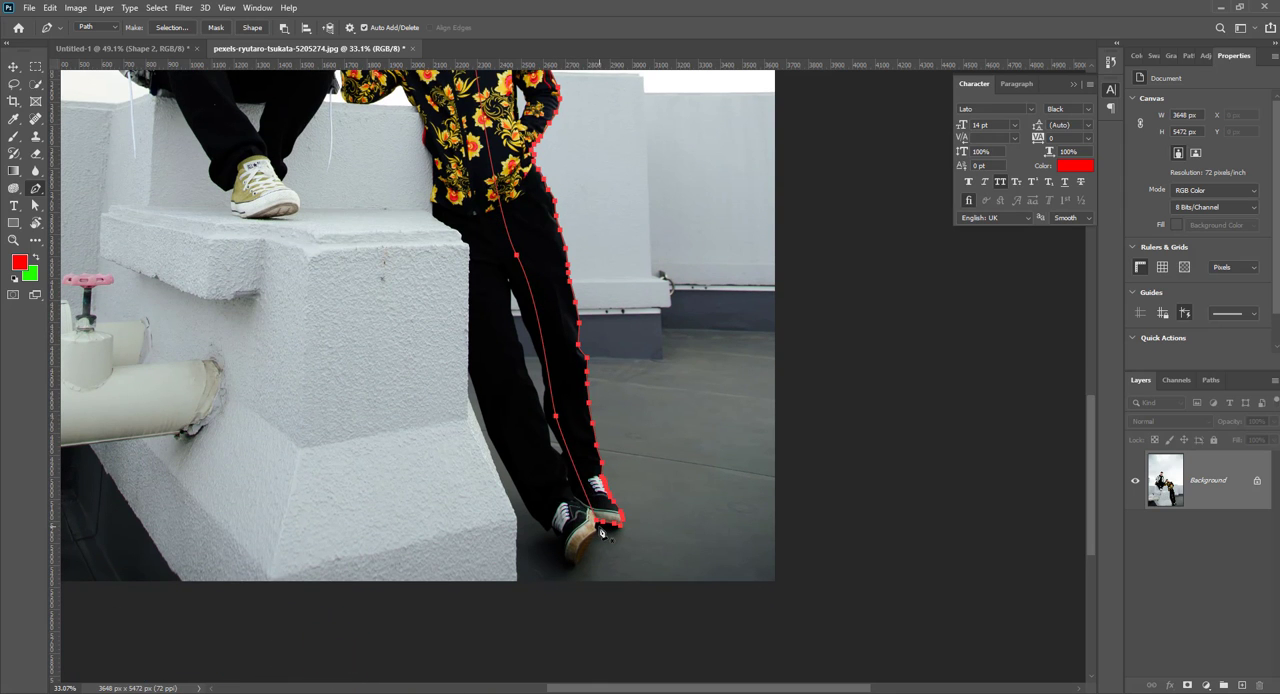
Step: Turn the closed path into a selection, copy it to a new layer, and hide the Background layer
key("ctrl+Return")
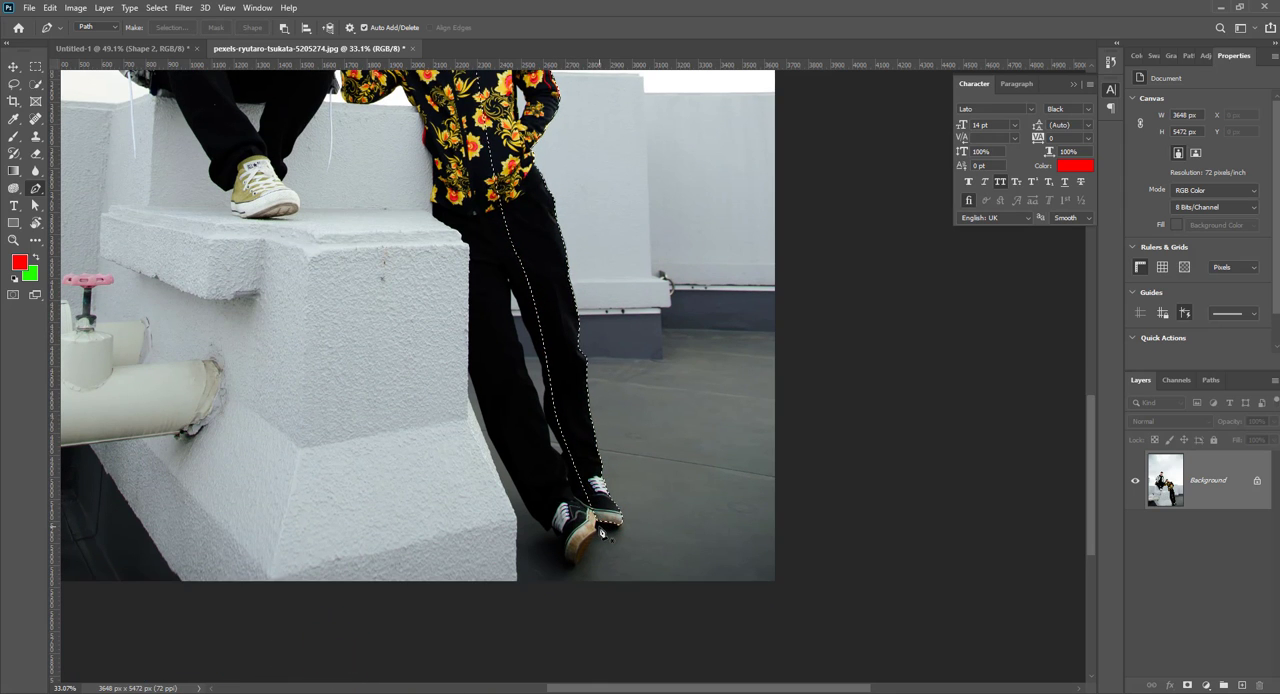
key("ctrl+j")
left_click(1135, 540)
Step: Add a new layer beneath the cutout and fill it with the red foreground colour
scroll(668, 486, "down", 3)
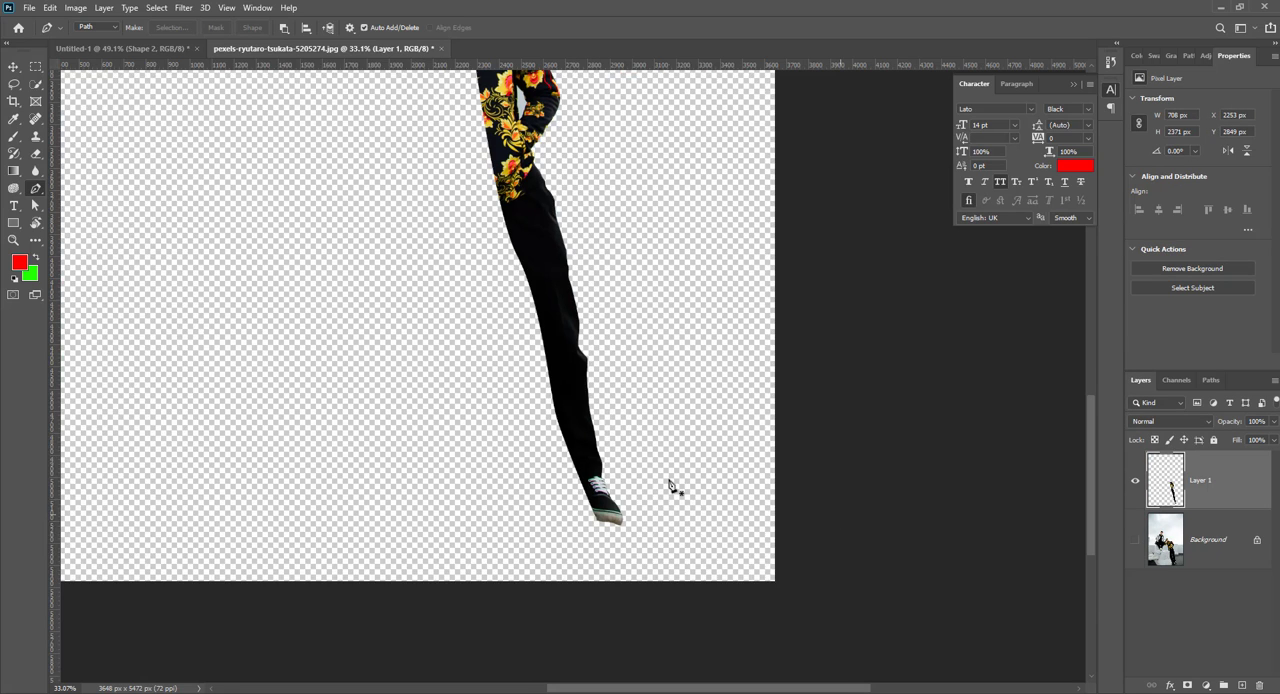
left_click(1242, 684, "ctrl")
key("alt+BackSpace")
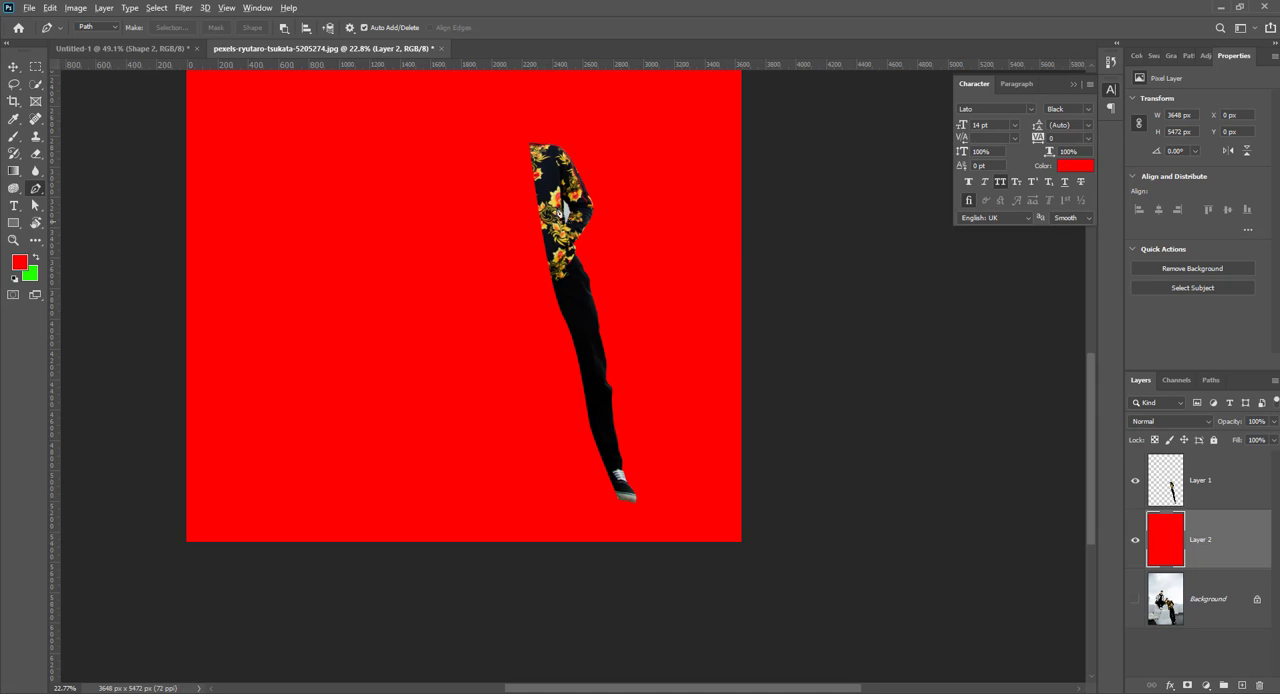
Step: Trace a closed path around the light wall area showing between the bent arm and the jacket body
scroll(588, 226, "up", 5)
scroll(590, 228, "up", 3)
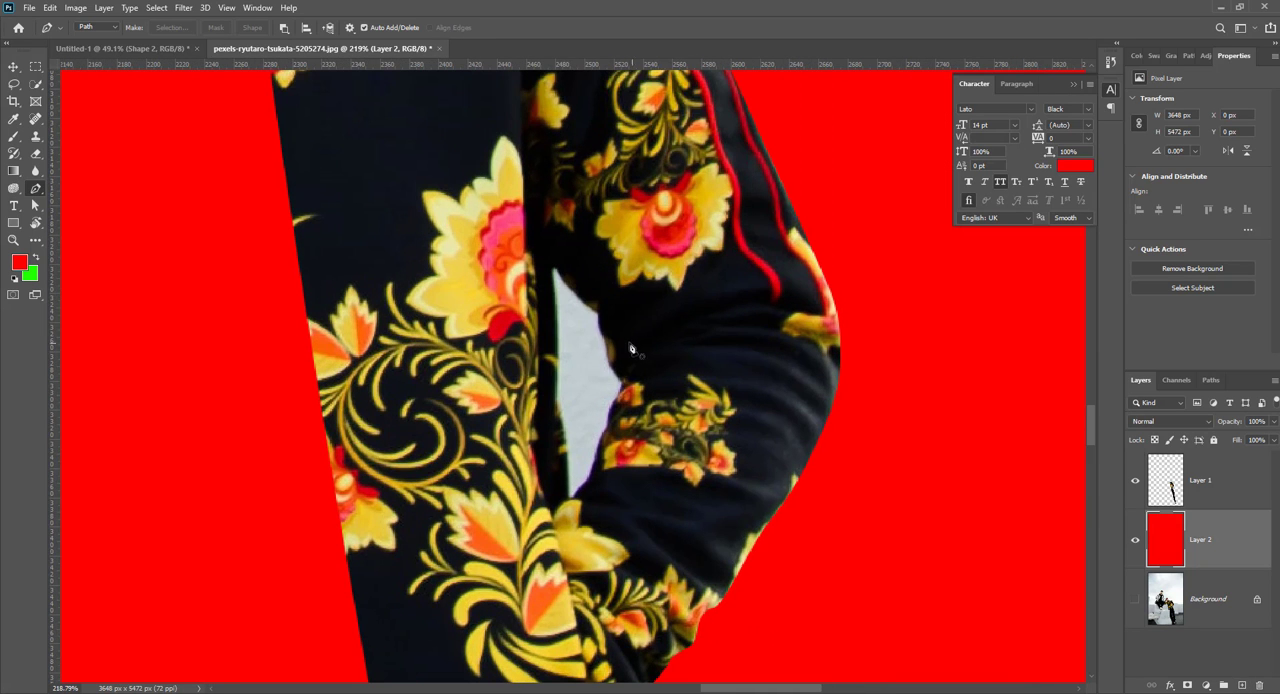
left_click(556, 268)
left_click_drag(597, 312, 620, 325)
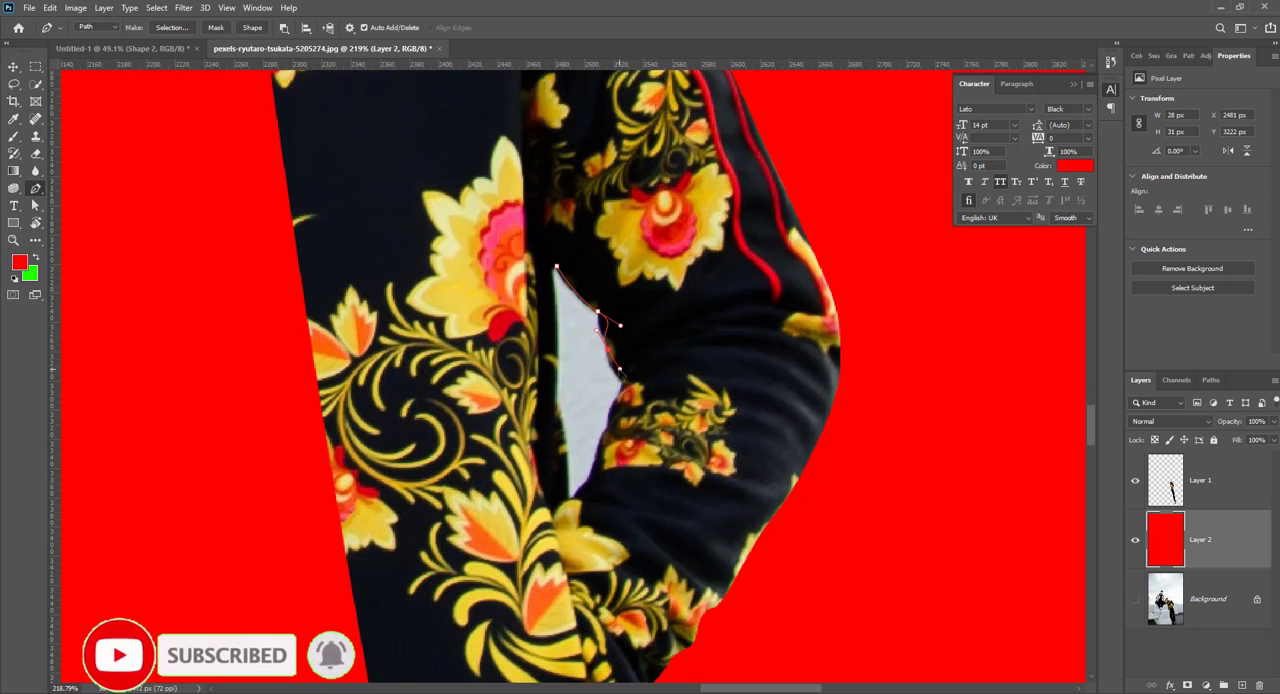
left_click_drag(621, 383, 613, 413)
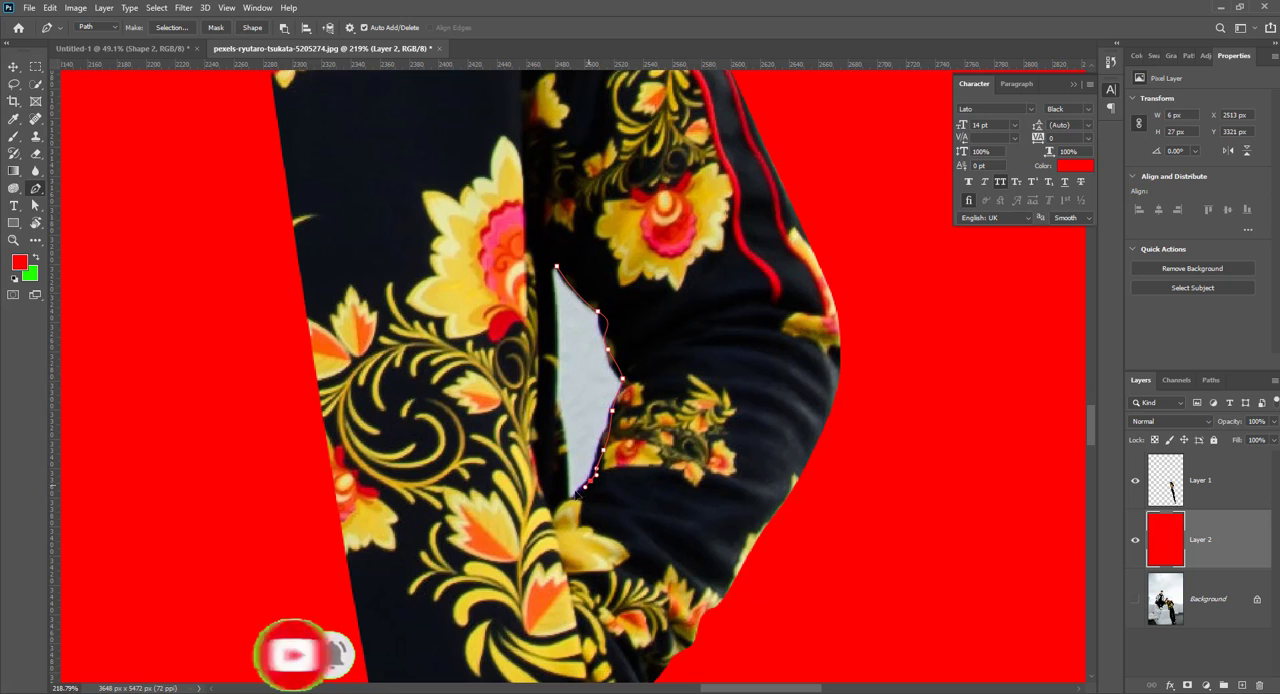
left_click_drag(590, 482, 564, 446)
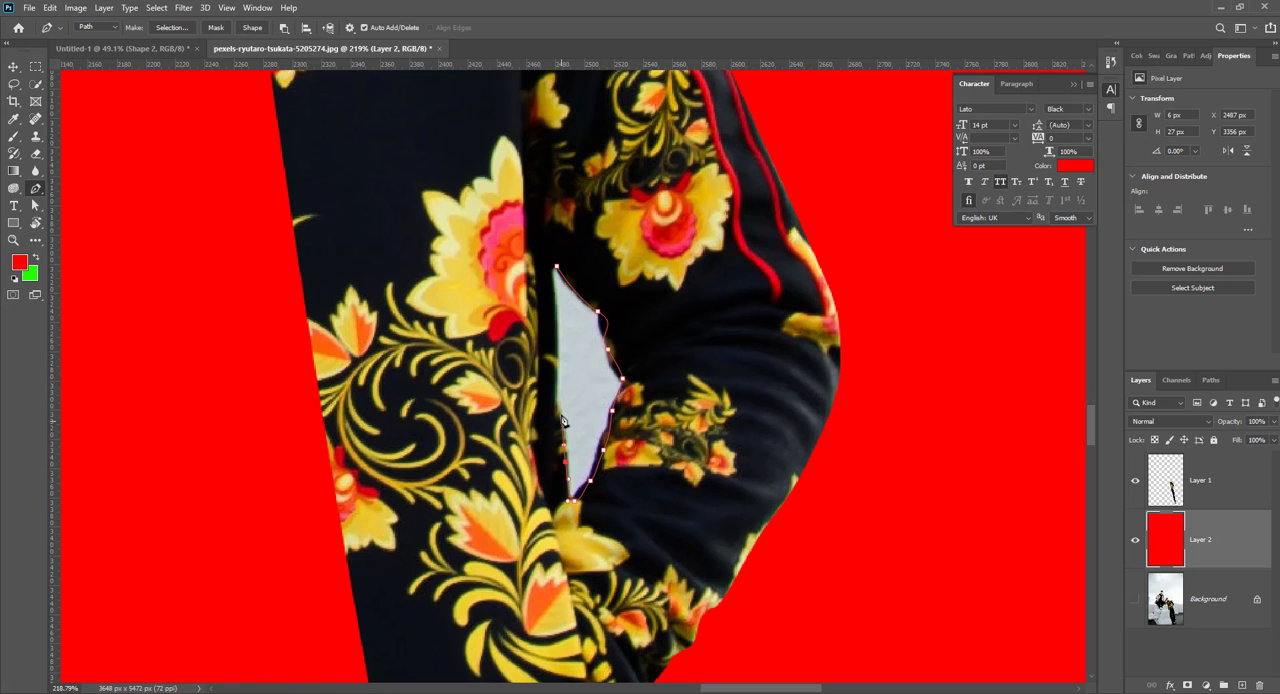
left_click_drag(556, 399, 555, 378)
left_click_drag(556, 267, 575, 268)
Step: Convert the gap path to a selection, delete those wall pixels from Layer 1, and deselect
key("ctrl+Return")
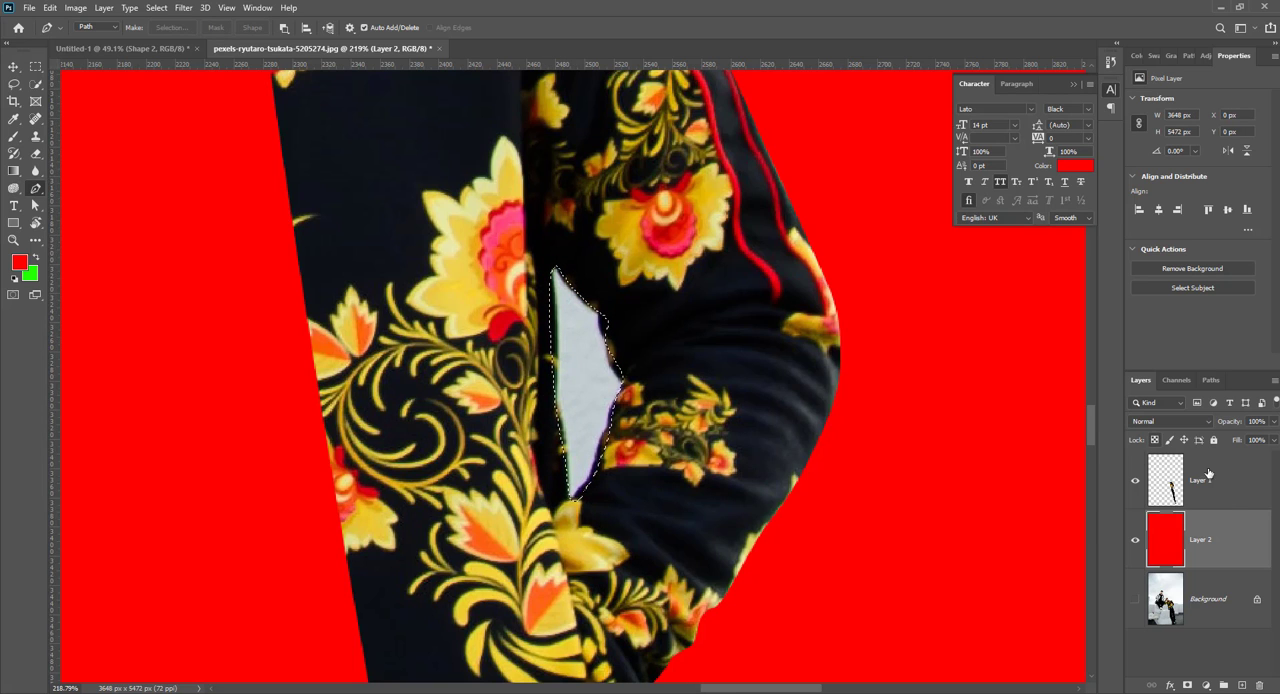
left_click(1214, 480)
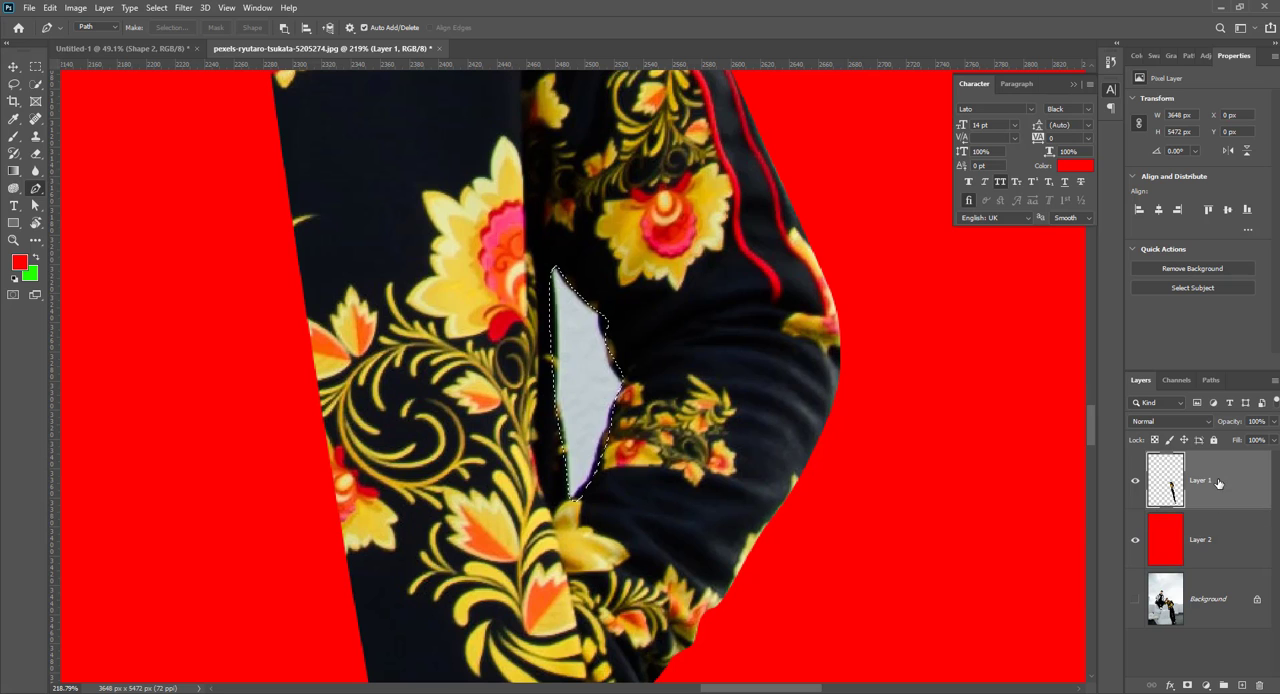
key("ctrl+d")
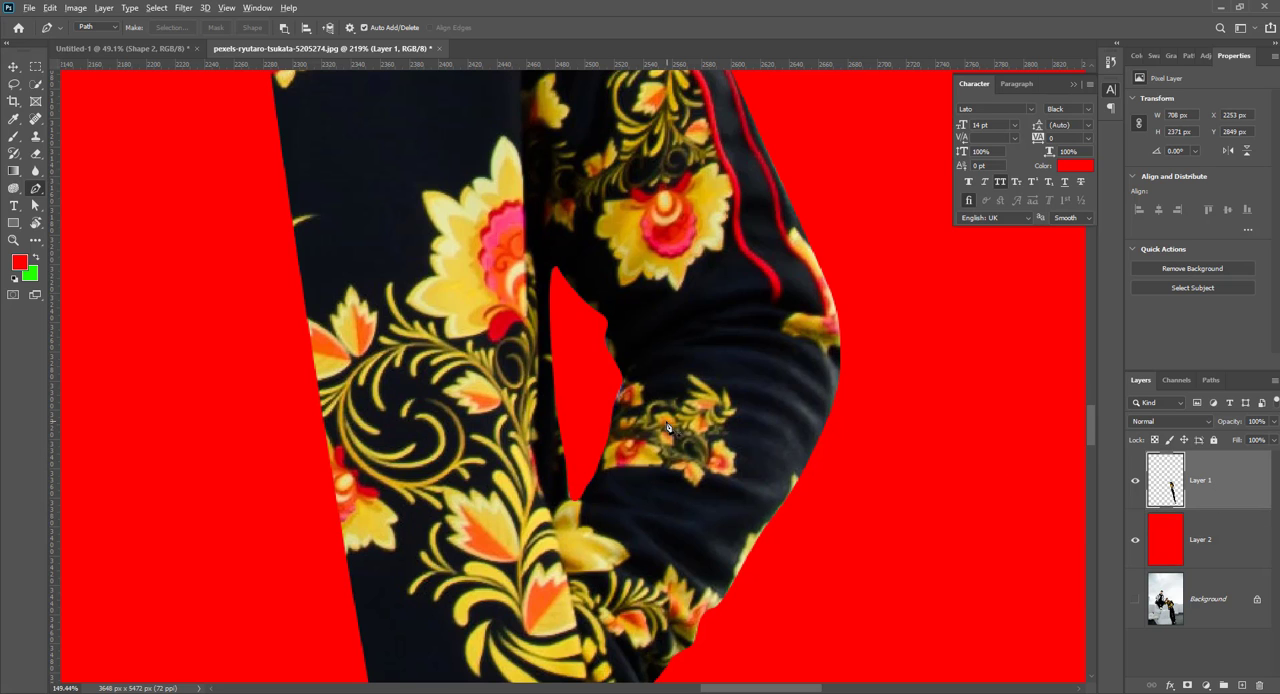
scroll(668, 427, "down", 9)
scroll(668, 427, "down", 2)
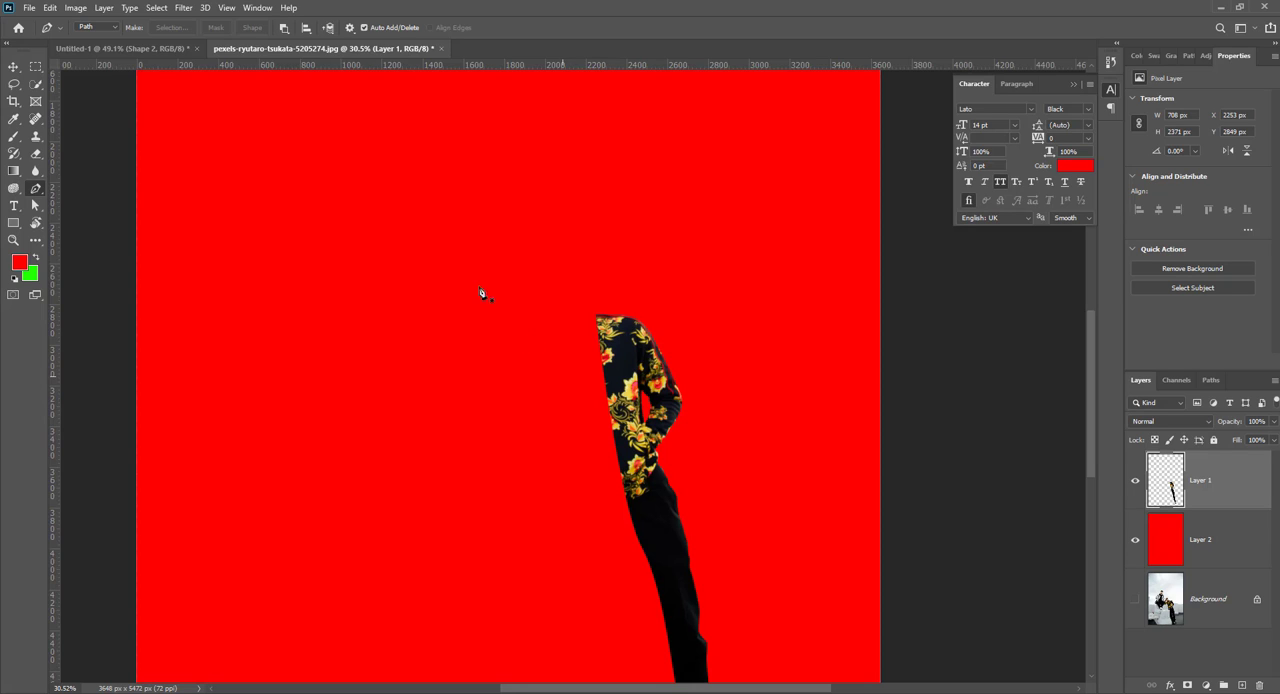
Step: In the Untitled-1 logo document, trace the rounded upper outline of the Shell logo with curved anchors from one side to the other
left_click(165, 48)
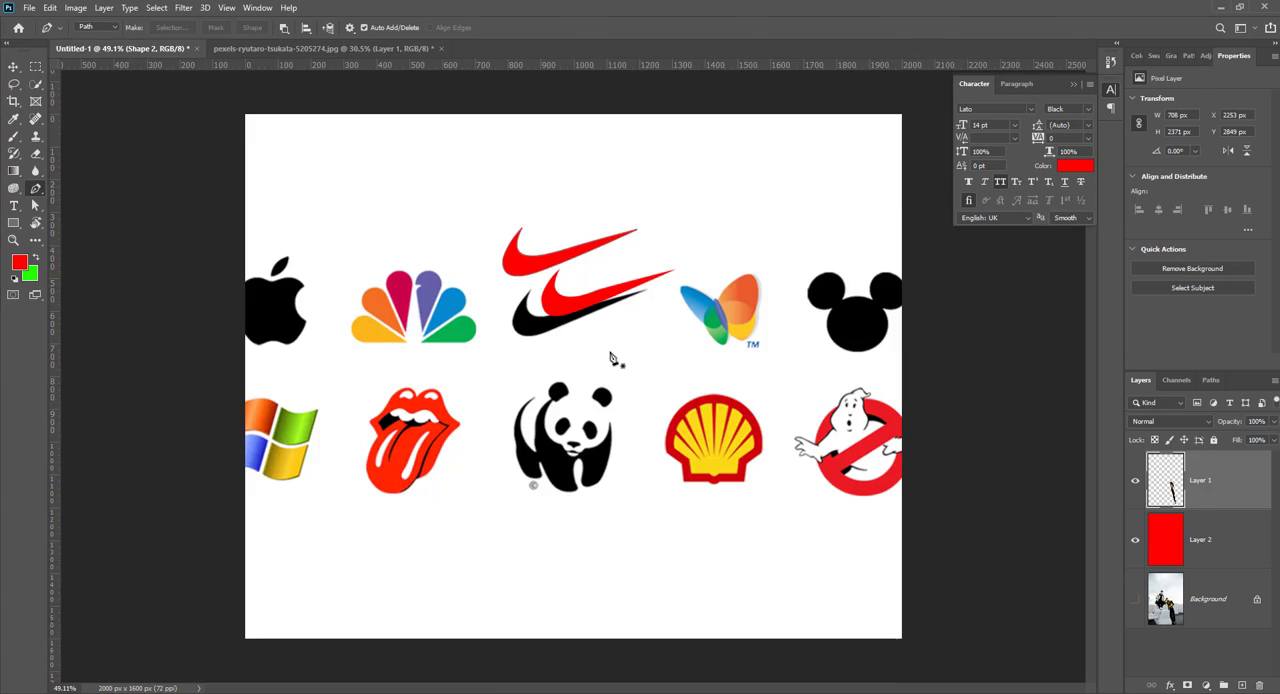
scroll(611, 360, "down", 3)
scroll(614, 362, "up", 2)
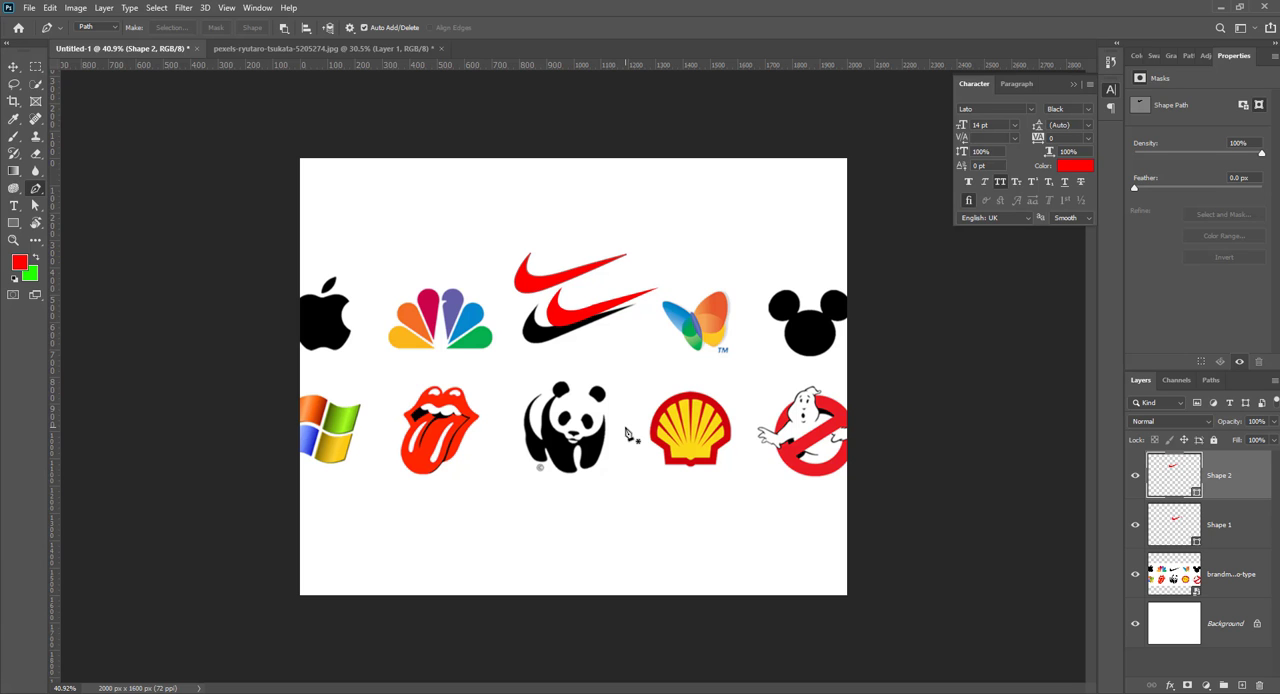
scroll(626, 432, "up", 5)
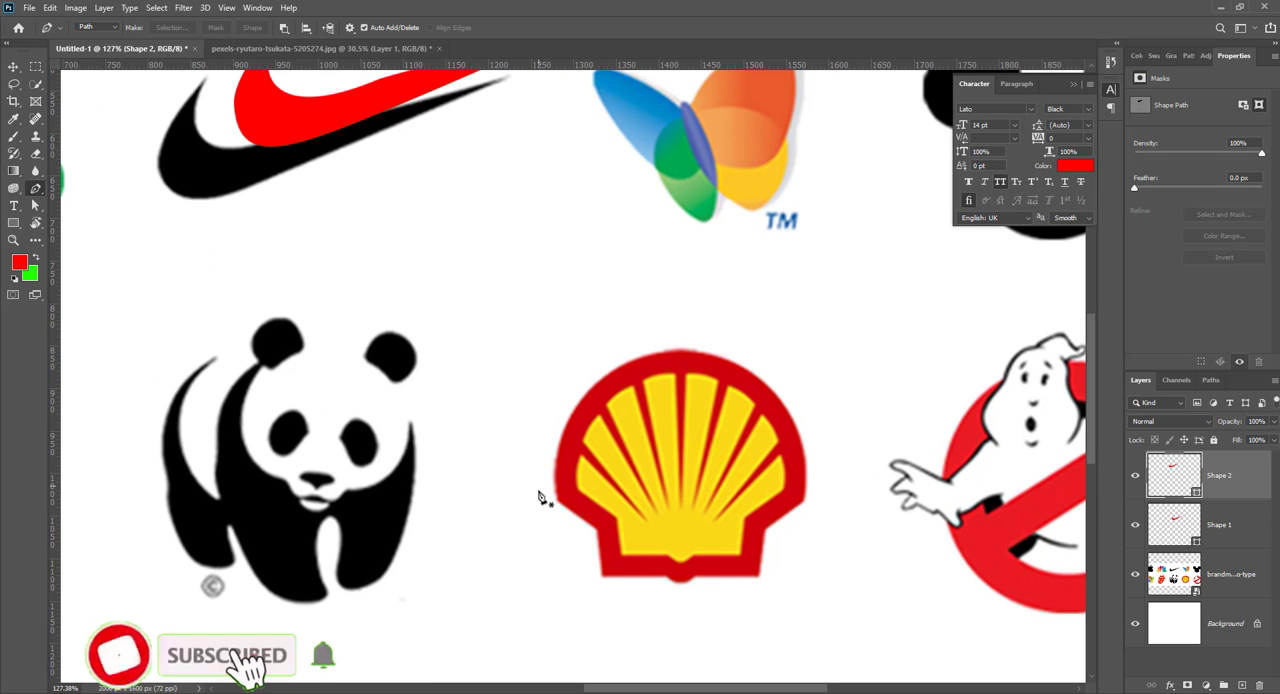
left_click(556, 501)
left_click_drag(673, 354, 790, 352)
left_click_drag(806, 497, 790, 572)
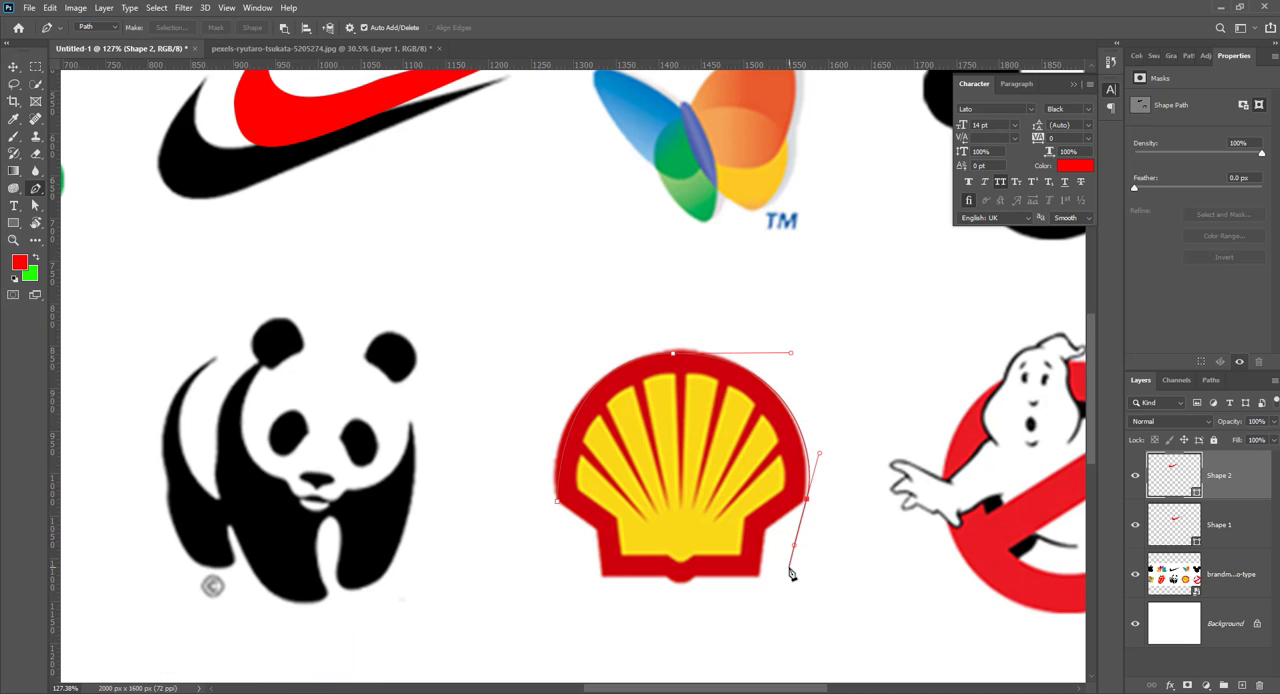